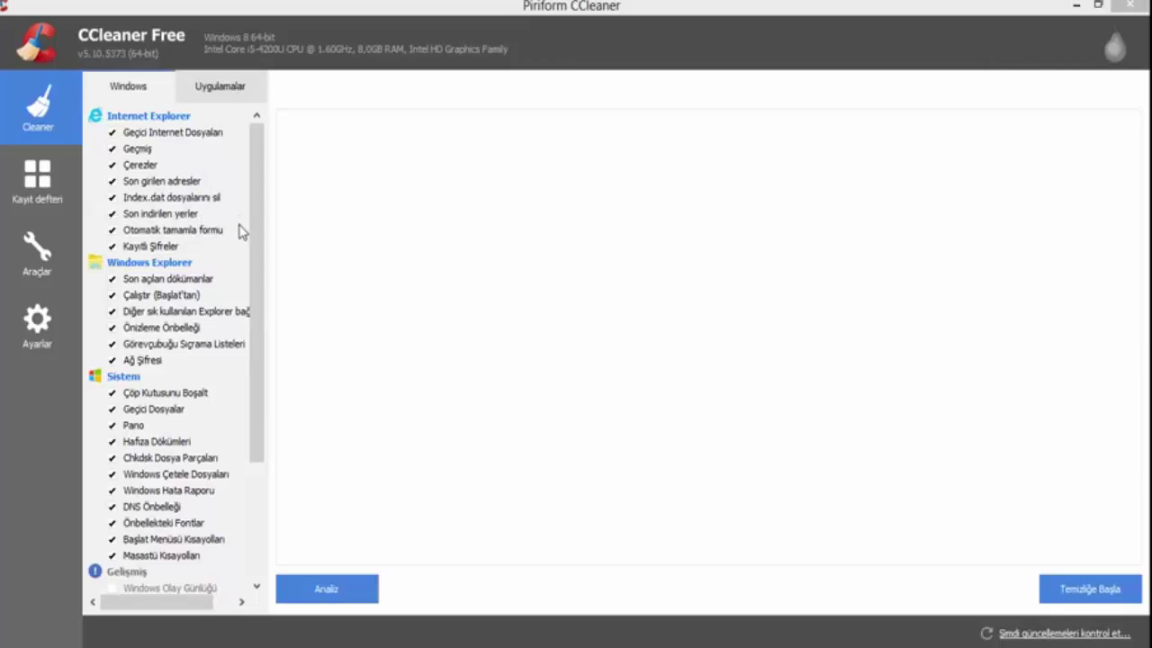
Enable Windows Olay Günlüğü, Eski Önyükleme Verileri and Menü sırası önbelleği in the Gelişmiş group of the Windows cleaning list, accepting the warnings
{"action": "left_click_drag", "start_coordinate": [258, 249], "coordinate": [257, 319]}
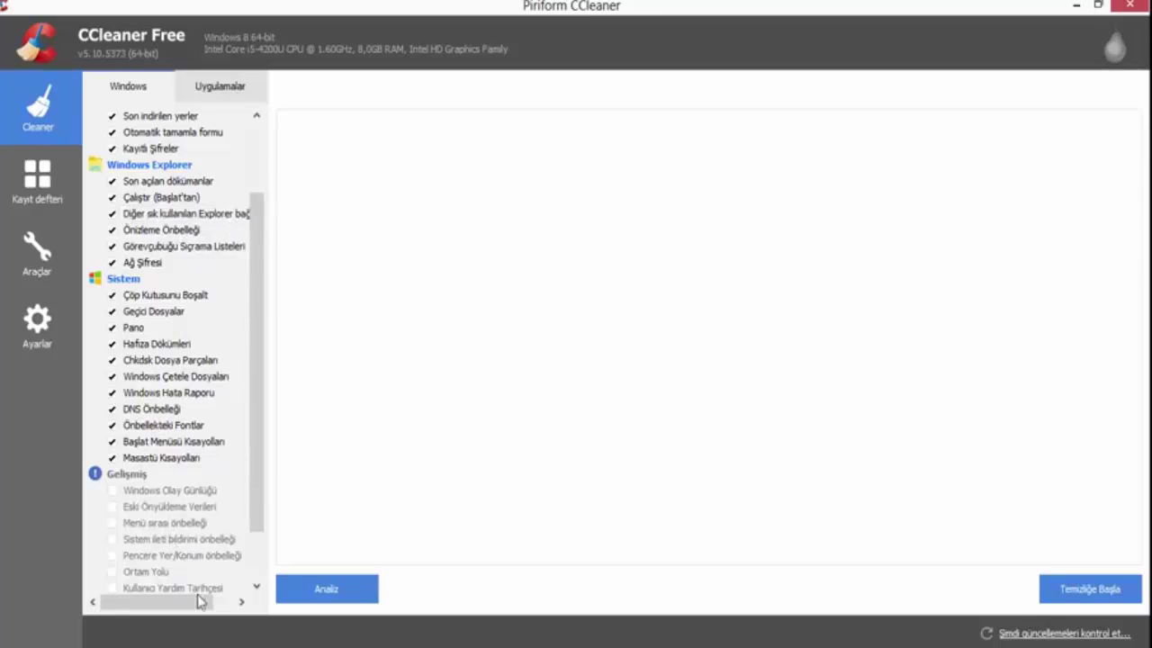
{"action": "left_click_drag", "start_coordinate": [200, 601], "coordinate": [223, 601]}
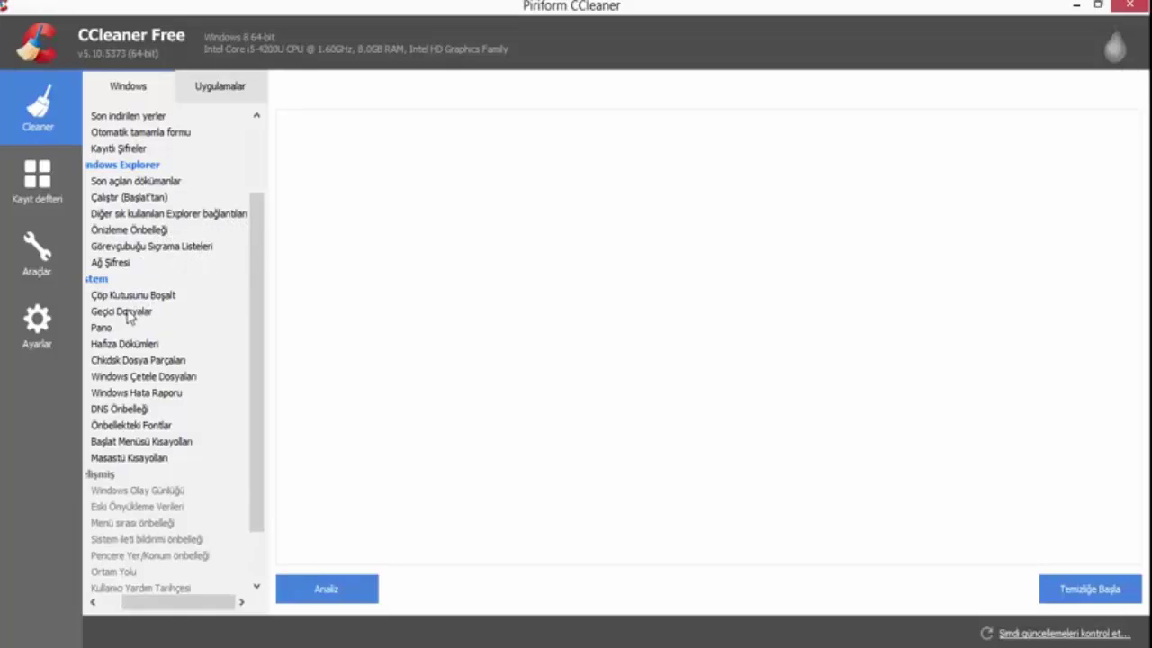
{"action": "left_click_drag", "start_coordinate": [191, 600], "coordinate": [178, 600]}
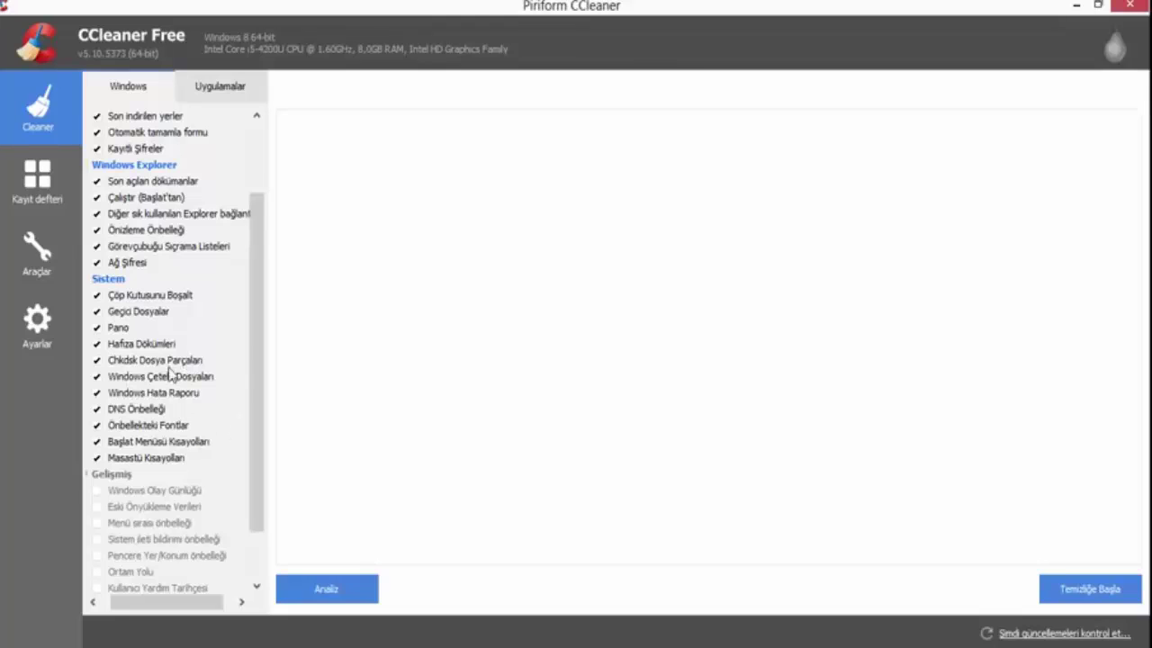
{"action": "left_click_drag", "start_coordinate": [261, 368], "coordinate": [255, 450]}
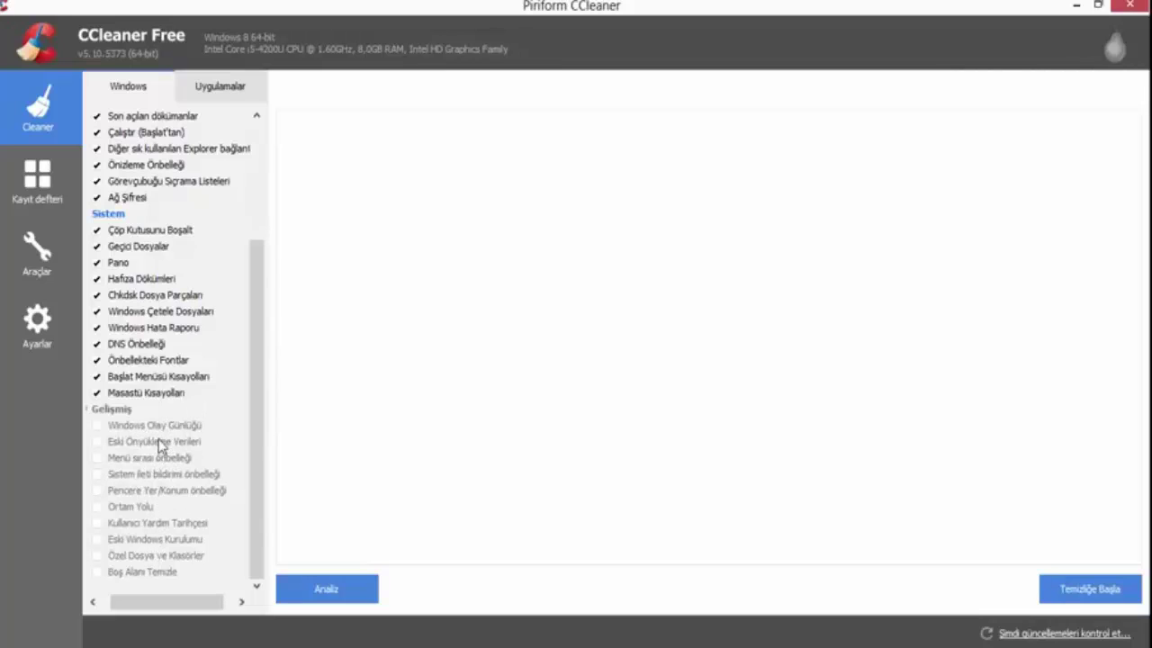
{"action": "left_click", "coordinate": [102, 427]}
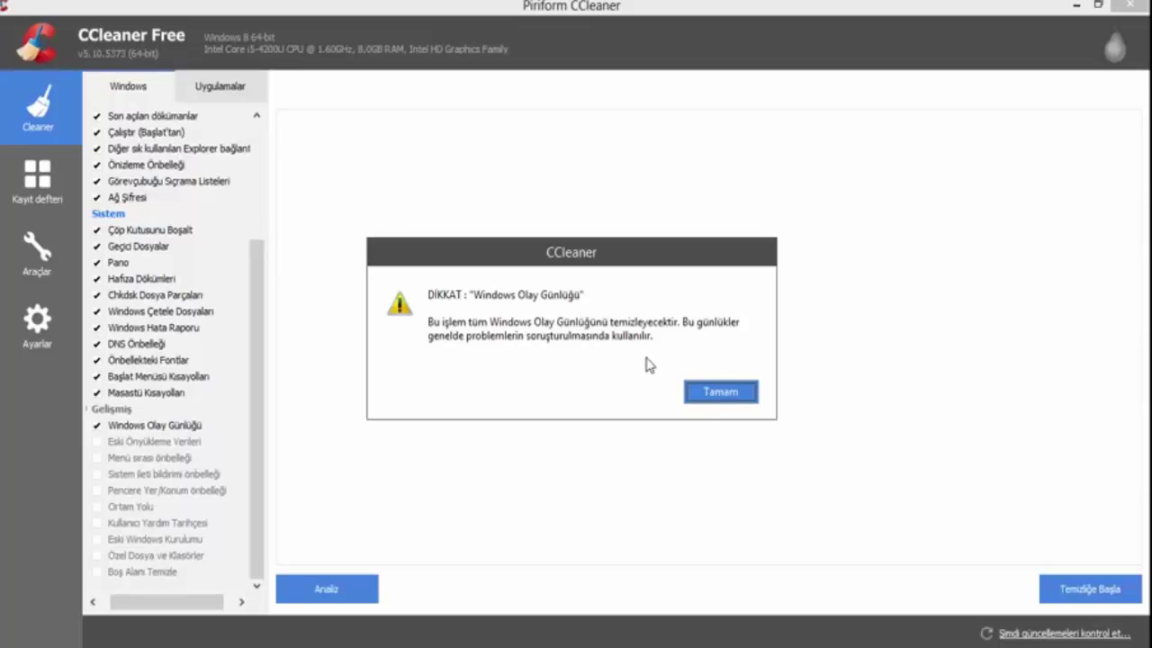
{"action": "left_click", "coordinate": [742, 397]}
{"action": "left_click", "coordinate": [99, 442]}
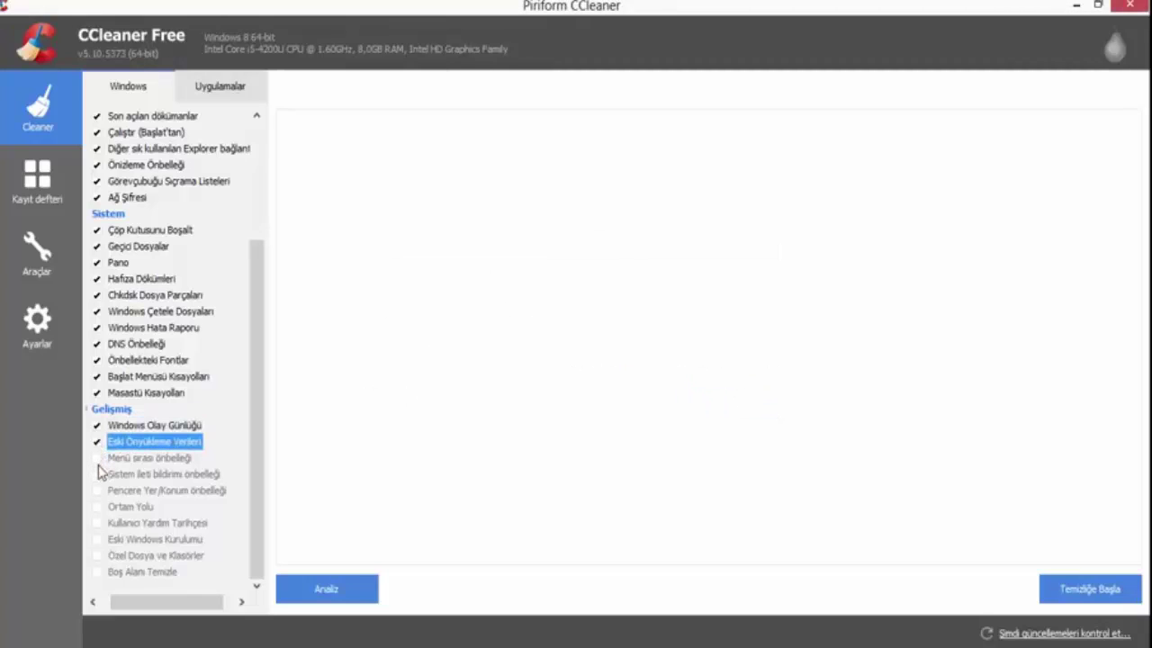
{"action": "left_click", "coordinate": [98, 458]}
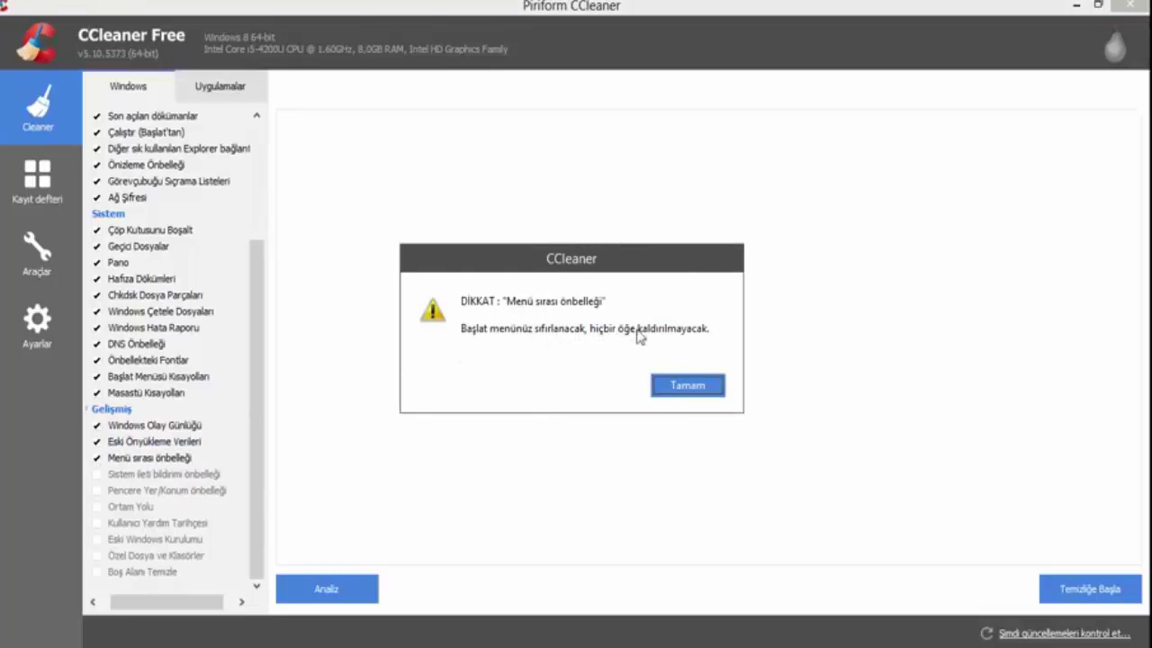
{"action": "left_click", "coordinate": [687, 385]}
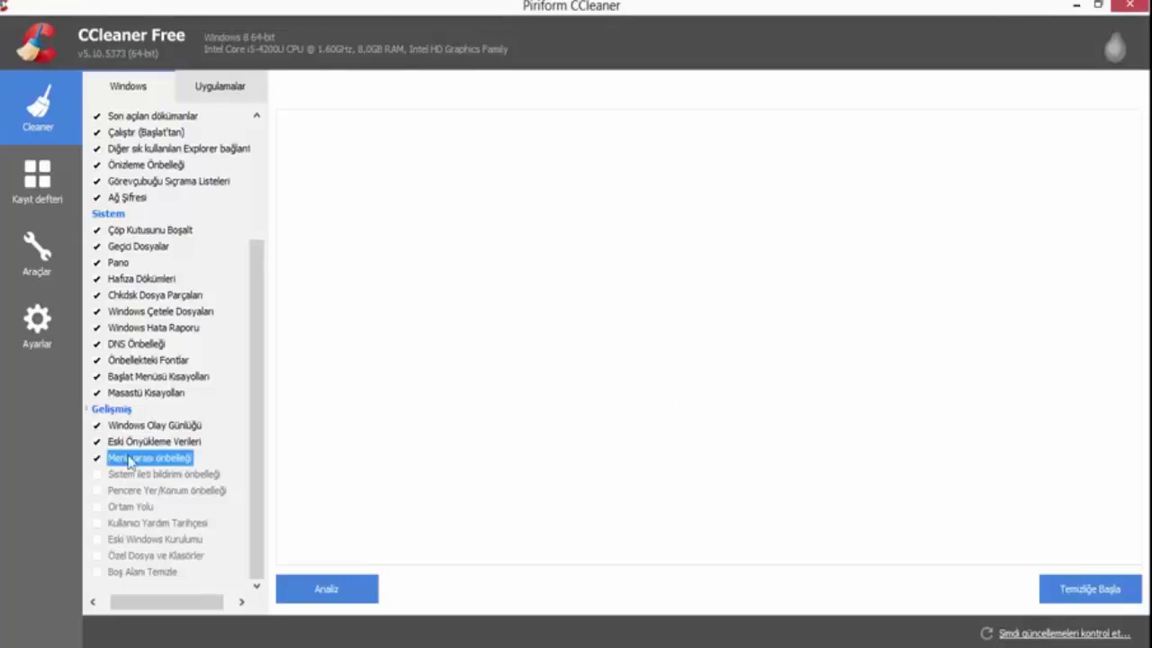
Enable Sistem ileti bildirimi önbelleği and Pencere Yer/Konum önbelleği in the Gelişmiş group, accepting each warning
{"action": "left_click", "coordinate": [100, 474]}
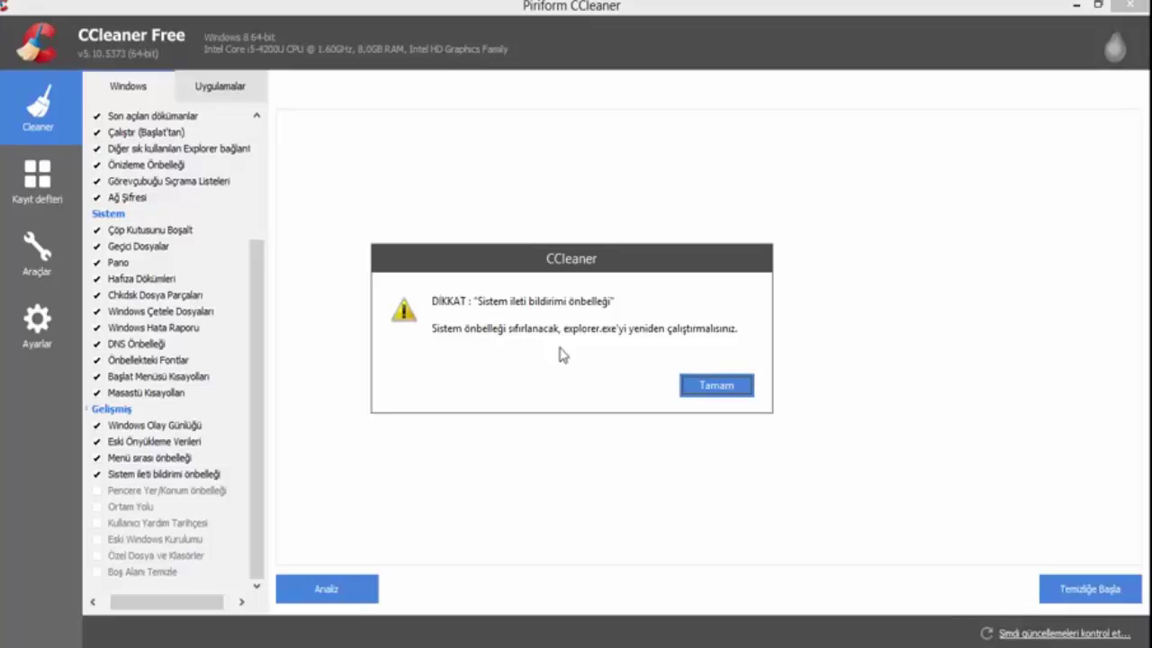
{"action": "left_click", "coordinate": [709, 387]}
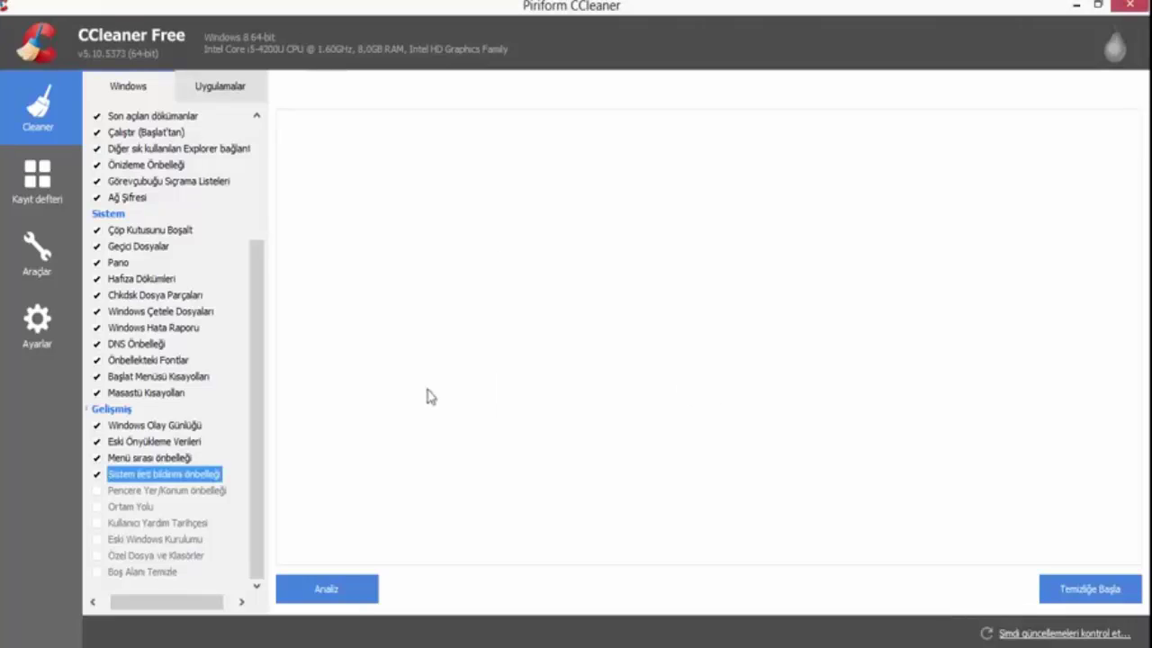
{"action": "left_click", "coordinate": [99, 490]}
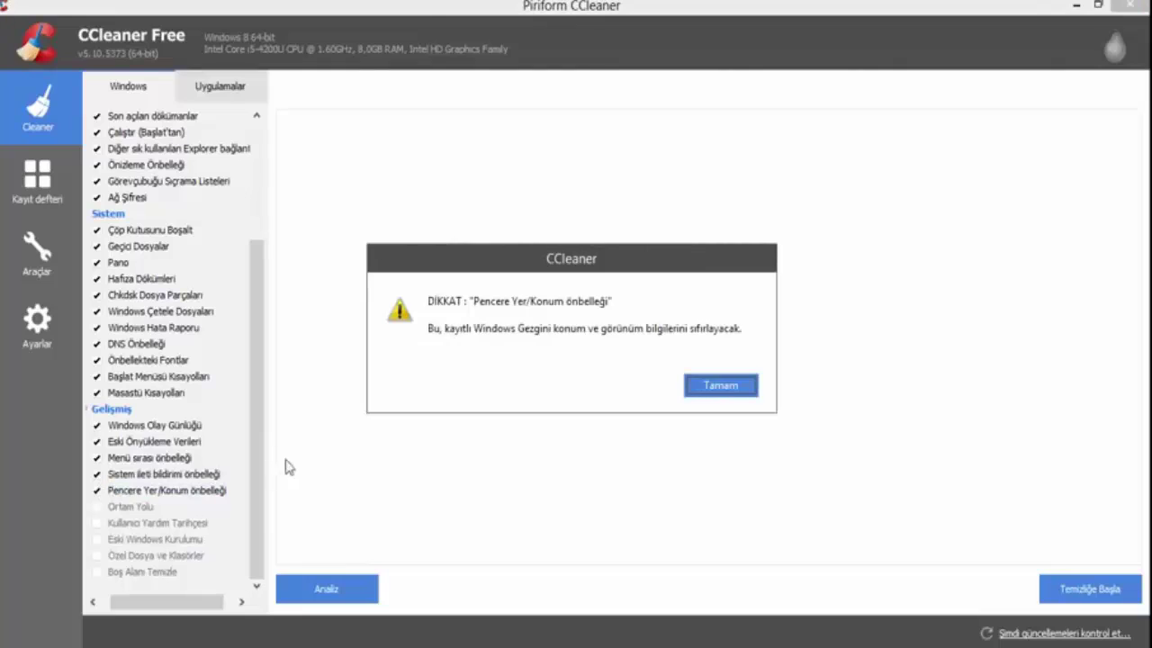
{"action": "left_click", "coordinate": [699, 388]}
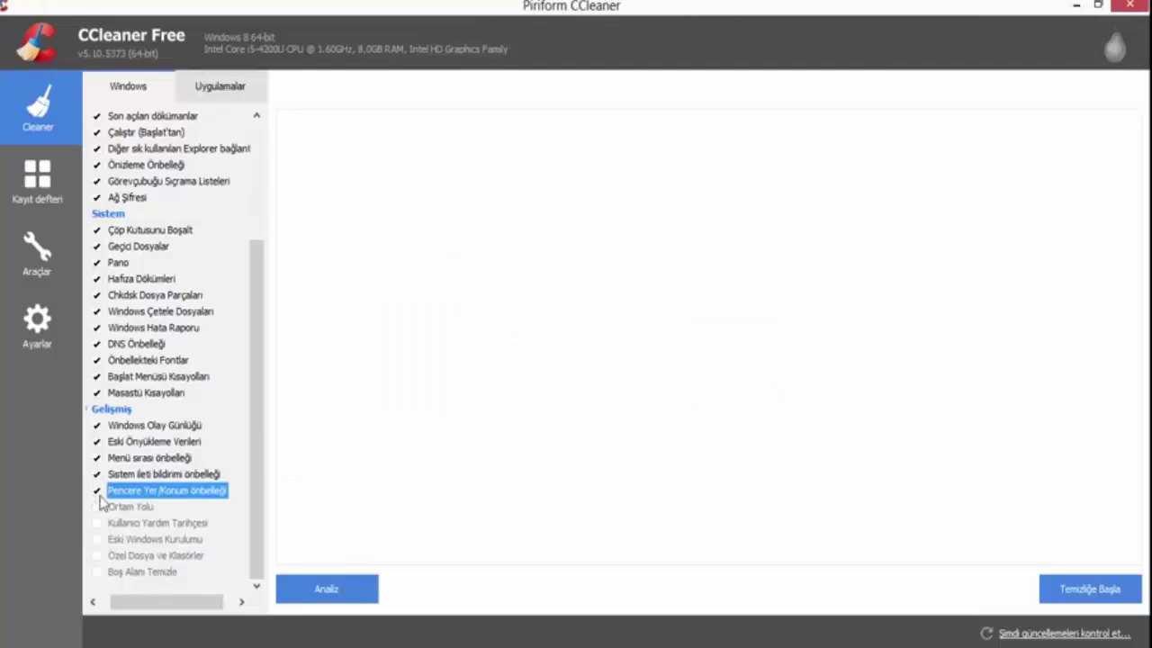
Disable all the selected Gelişmiş cleaning items again, from Pencere Yer/Konum önbelleği up to Windows Olay Günlüğü
{"action": "left_click", "coordinate": [97, 474]}
{"action": "left_click", "coordinate": [97, 458]}
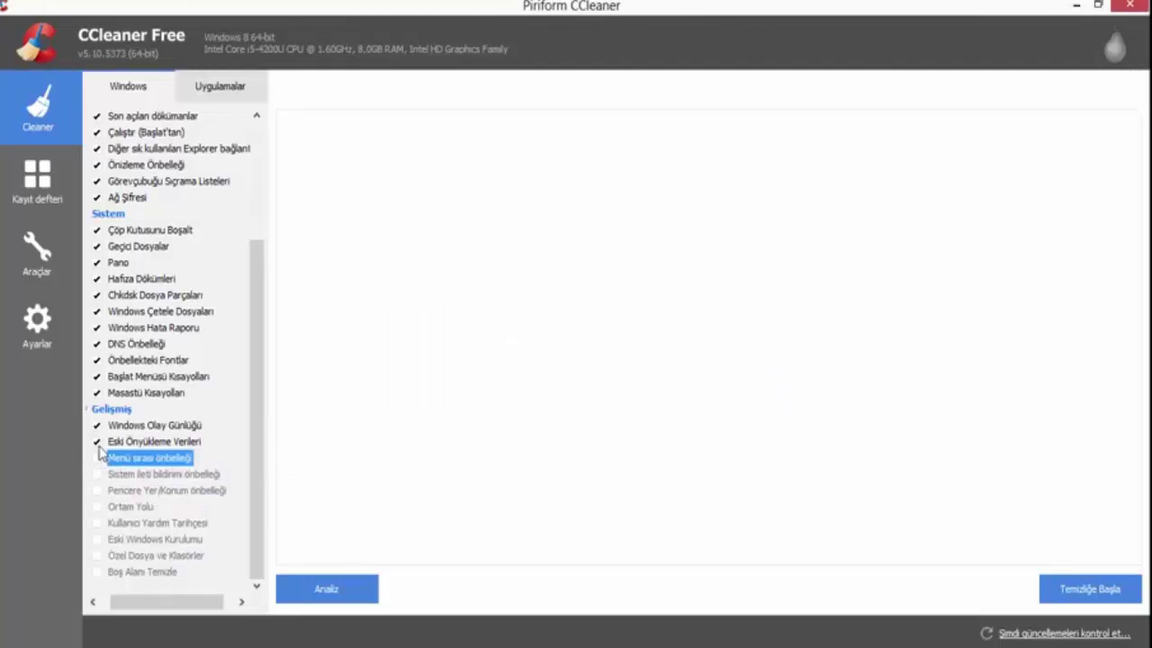
{"action": "left_click", "coordinate": [98, 442]}
{"action": "left_click", "coordinate": [97, 425]}
{"action": "scroll", "coordinate": [135, 288], "scroll_direction": "up", "scroll_amount": 5}
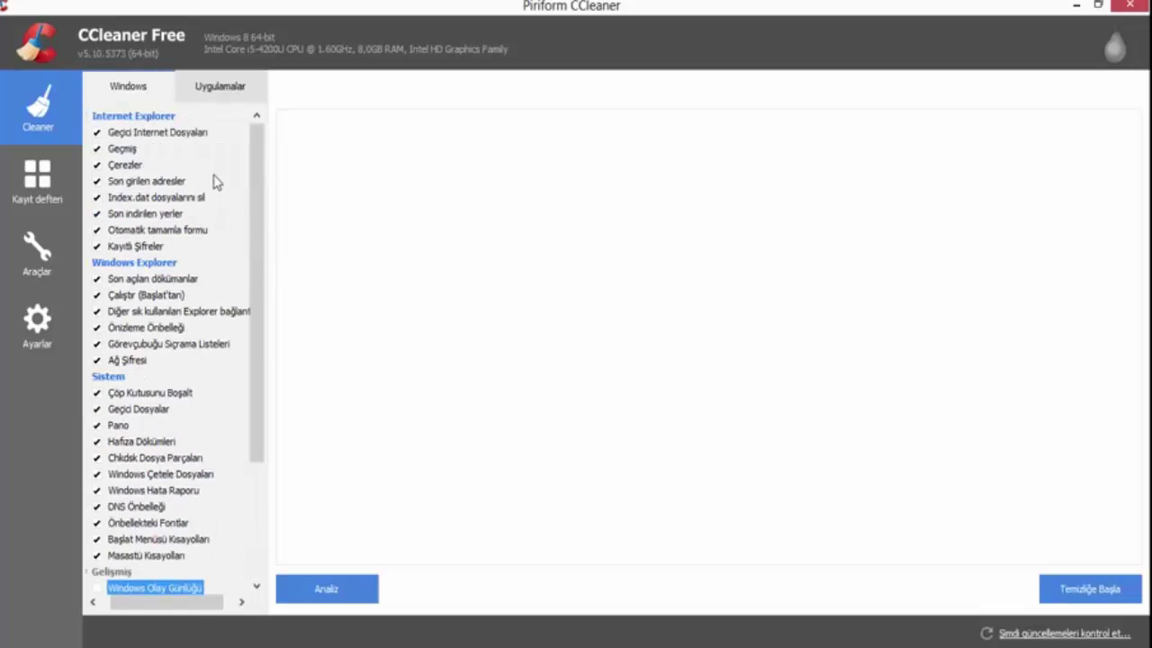
Enable Veritabanlarını Sıkıştırma for Google Chrome in the Uygulamalar cleaning list
{"action": "left_click", "coordinate": [236, 91]}
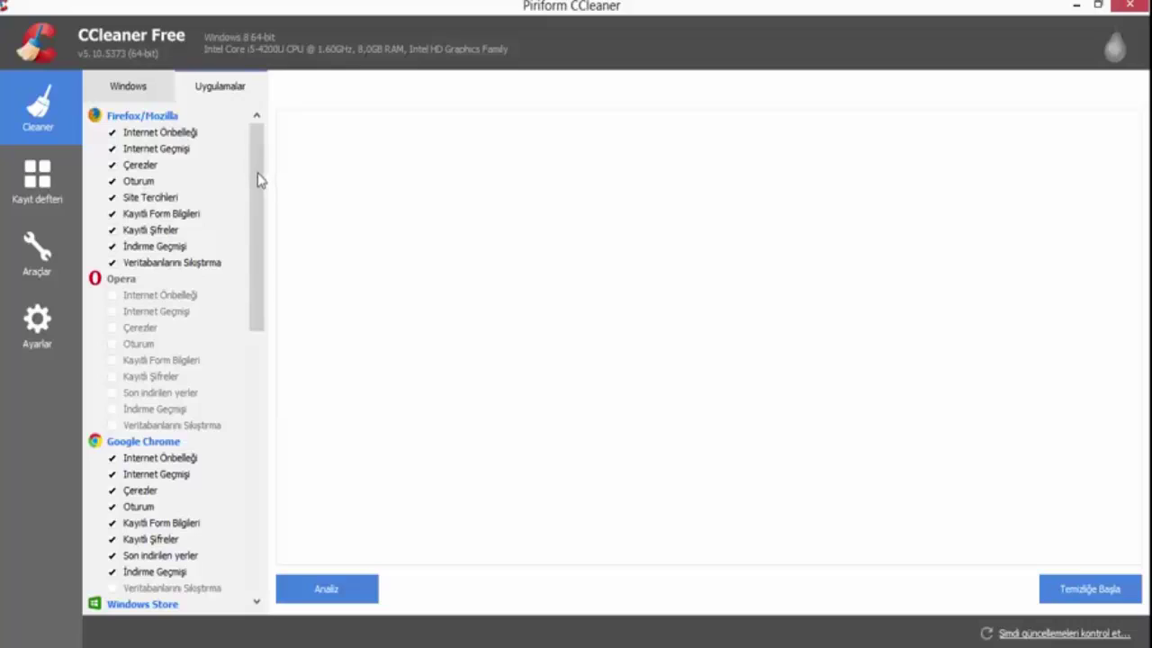
{"action": "left_click_drag", "start_coordinate": [259, 180], "coordinate": [256, 223]}
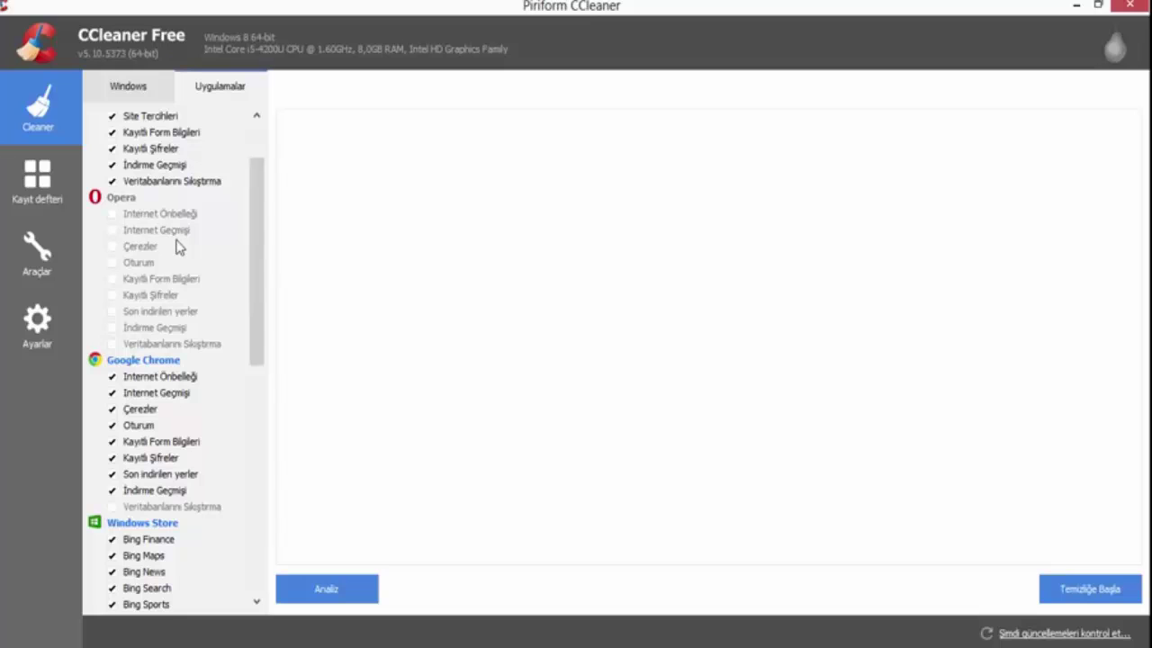
{"action": "left_click_drag", "start_coordinate": [257, 251], "coordinate": [216, 311]}
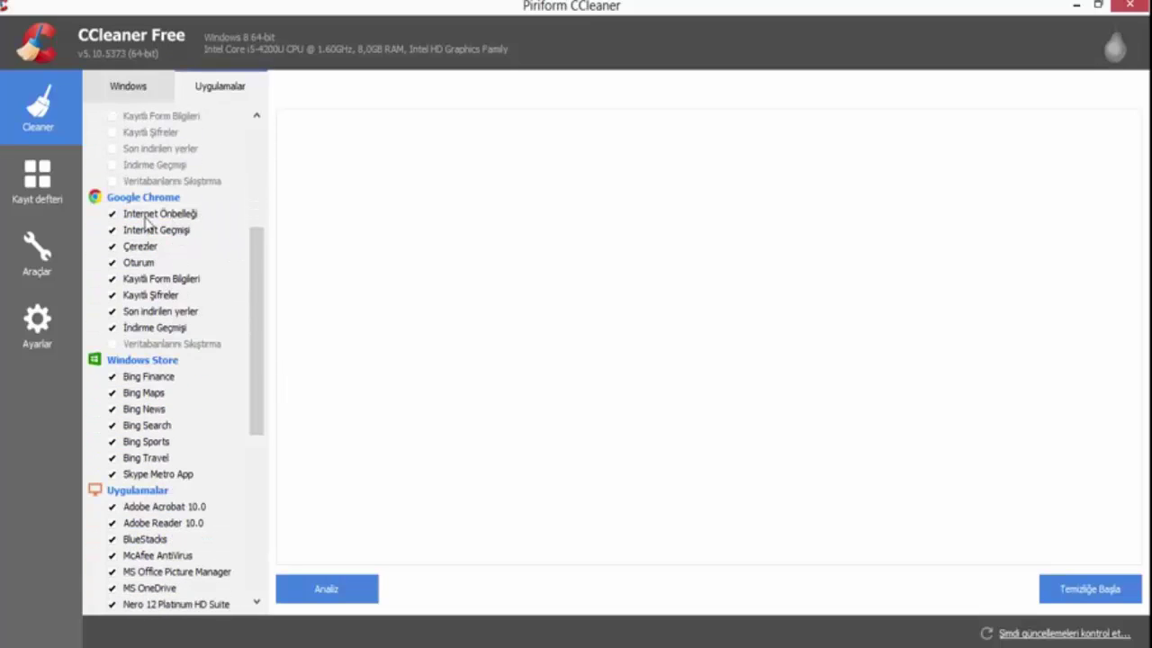
{"action": "left_click_drag", "start_coordinate": [255, 284], "coordinate": [259, 151]}
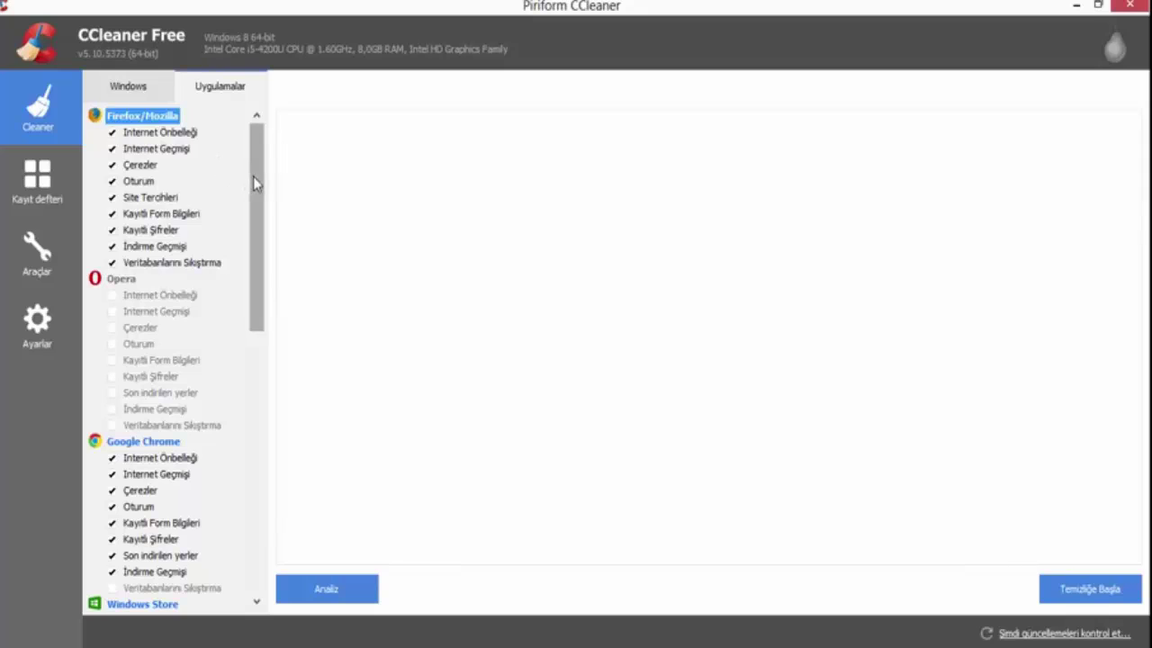
{"action": "left_click_drag", "start_coordinate": [253, 176], "coordinate": [255, 269]}
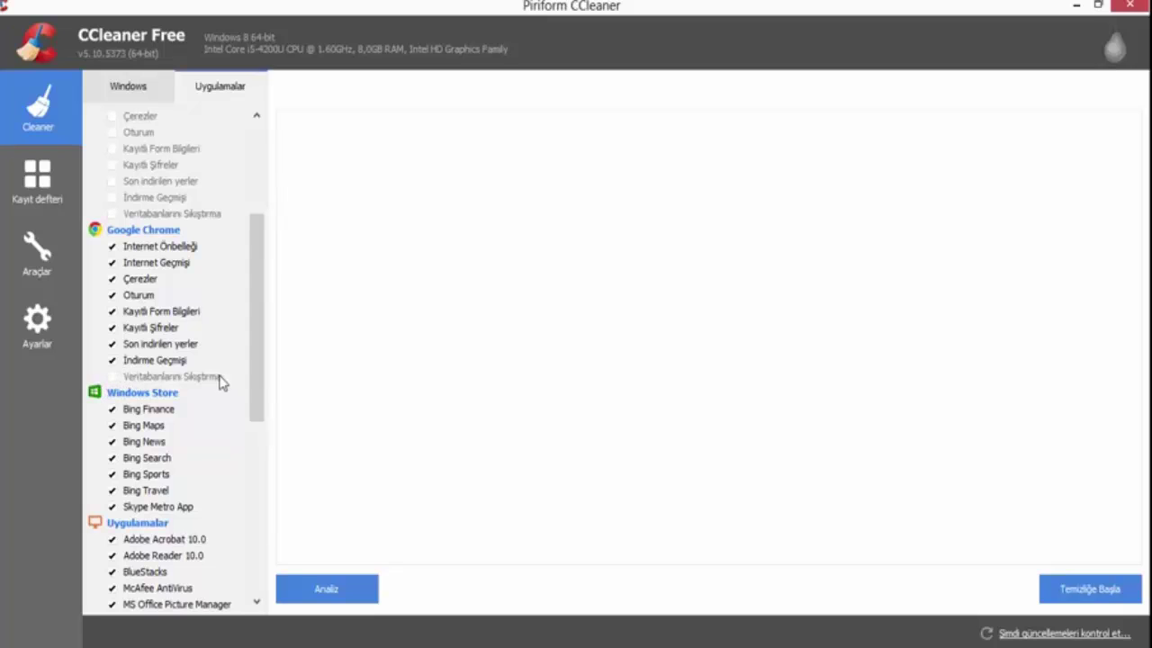
{"action": "mouse_move", "coordinate": [264, 369]}
{"action": "left_mouse_down"}
{"action": "mouse_move", "coordinate": [273, 218]}
{"action": "mouse_move", "coordinate": [269, 355]}
{"action": "left_mouse_up"}
{"action": "left_click", "coordinate": [115, 409]}
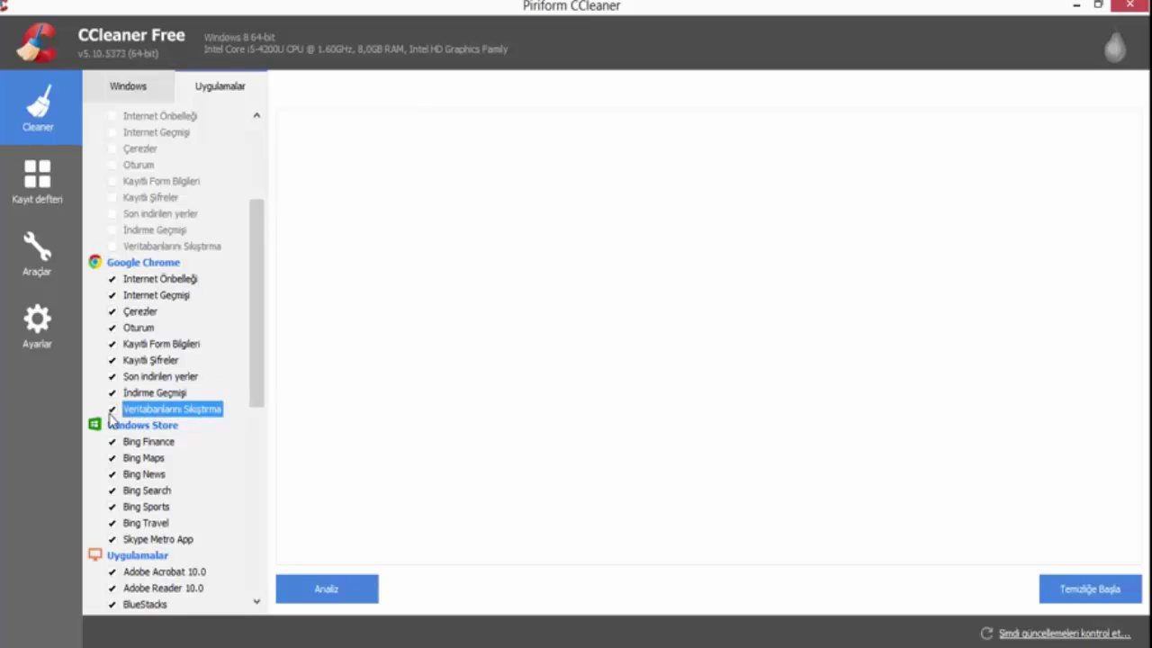
Review the remaining application cleaning items from Windows Store down to the Windows group
{"action": "left_click_drag", "start_coordinate": [255, 328], "coordinate": [267, 381]}
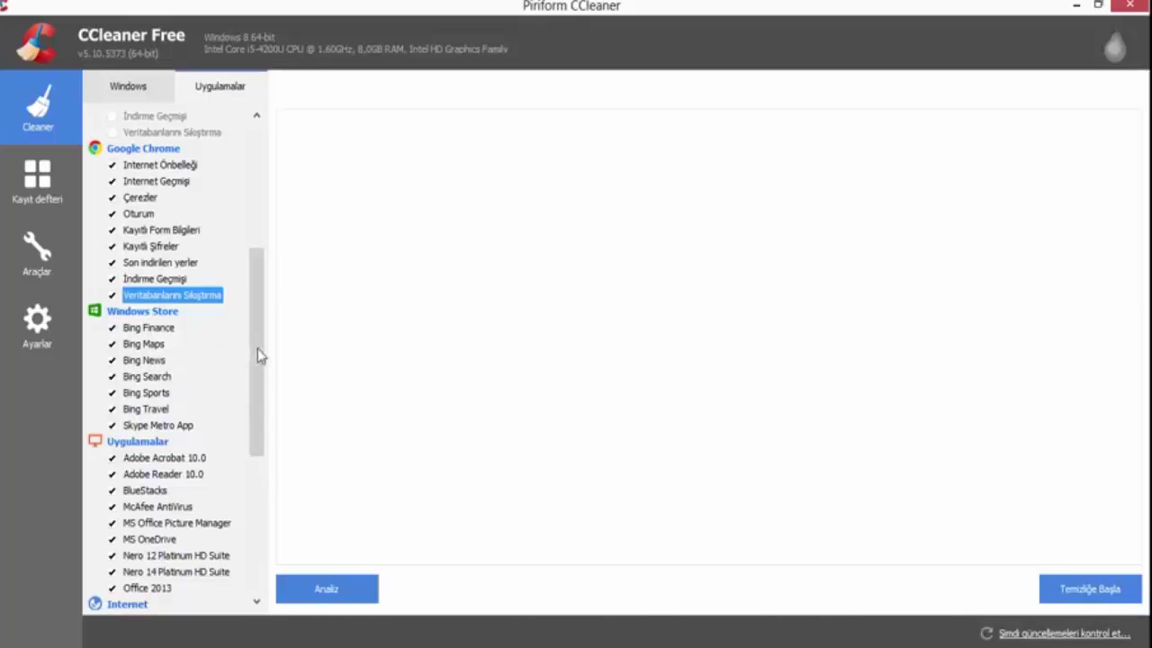
{"action": "left_click_drag", "start_coordinate": [257, 352], "coordinate": [264, 423]}
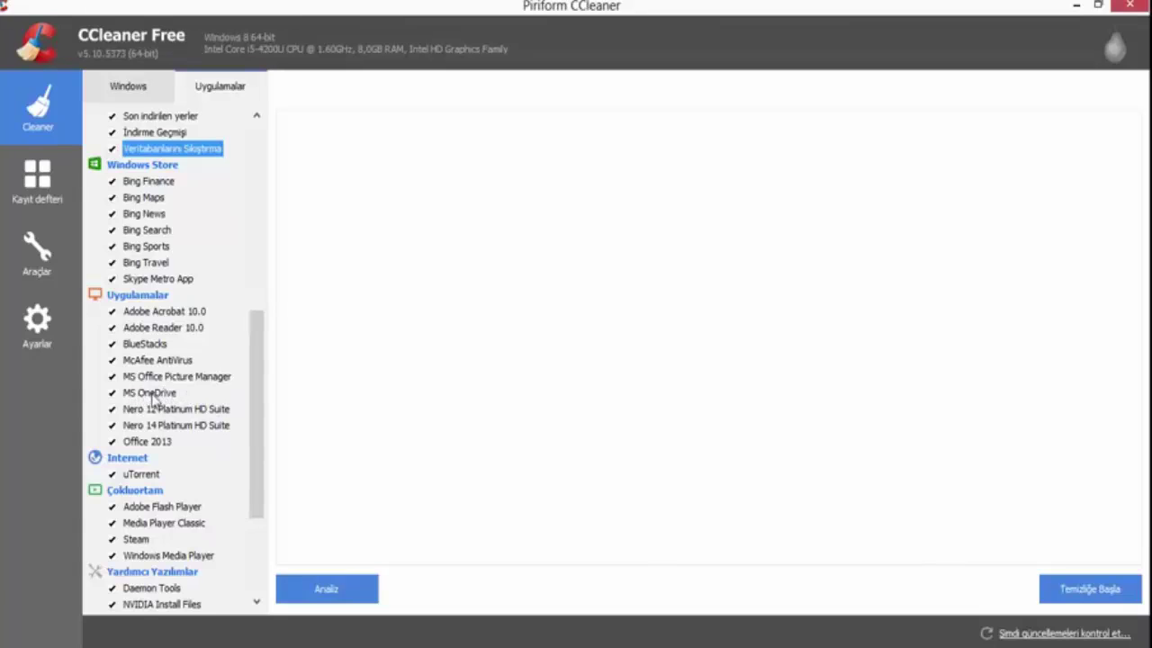
{"action": "scroll", "coordinate": [171, 390], "scroll_direction": "down", "scroll_amount": 2}
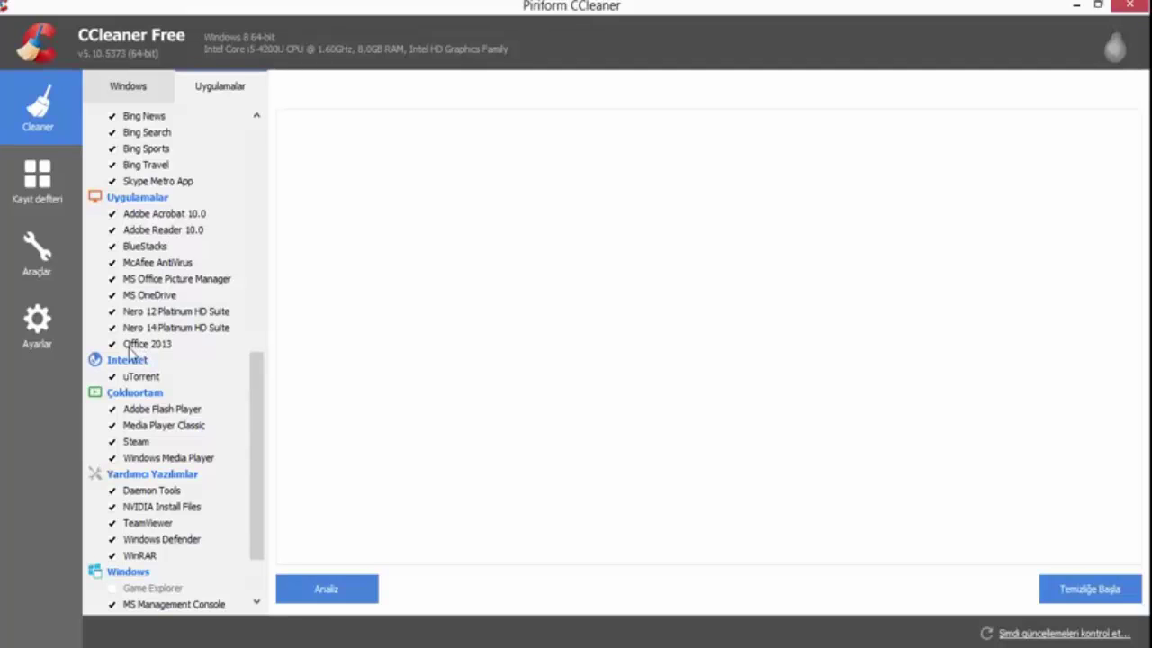
{"action": "scroll", "coordinate": [180, 349], "scroll_direction": "down", "scroll_amount": 1}
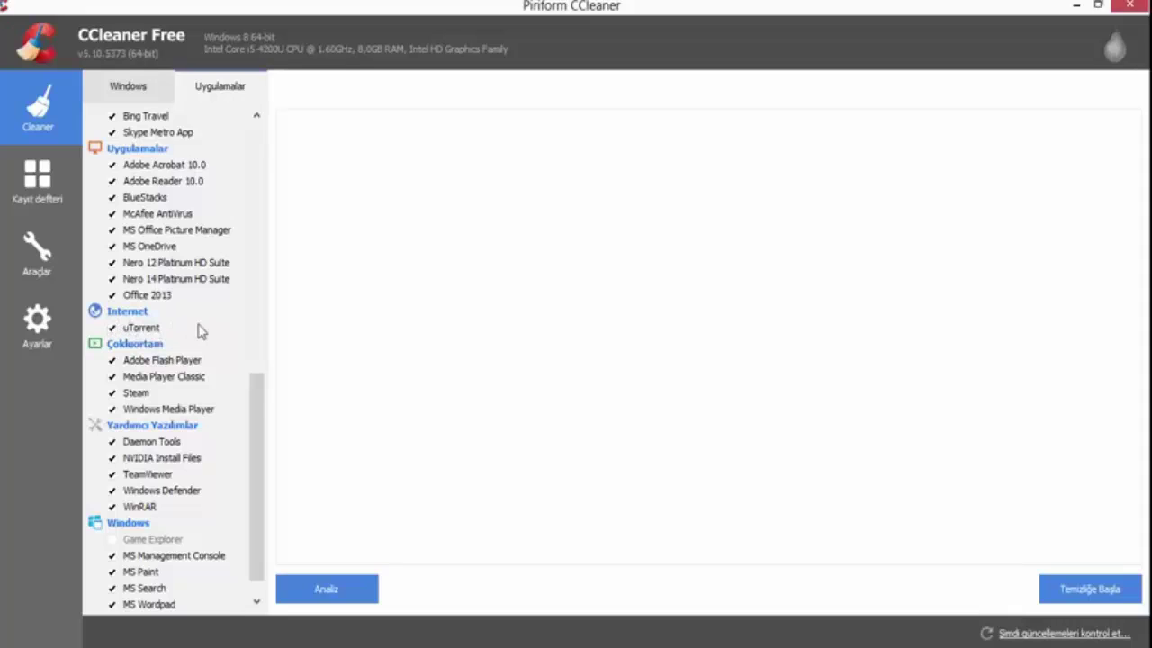
{"action": "scroll", "coordinate": [202, 326], "scroll_direction": "down", "scroll_amount": 1}
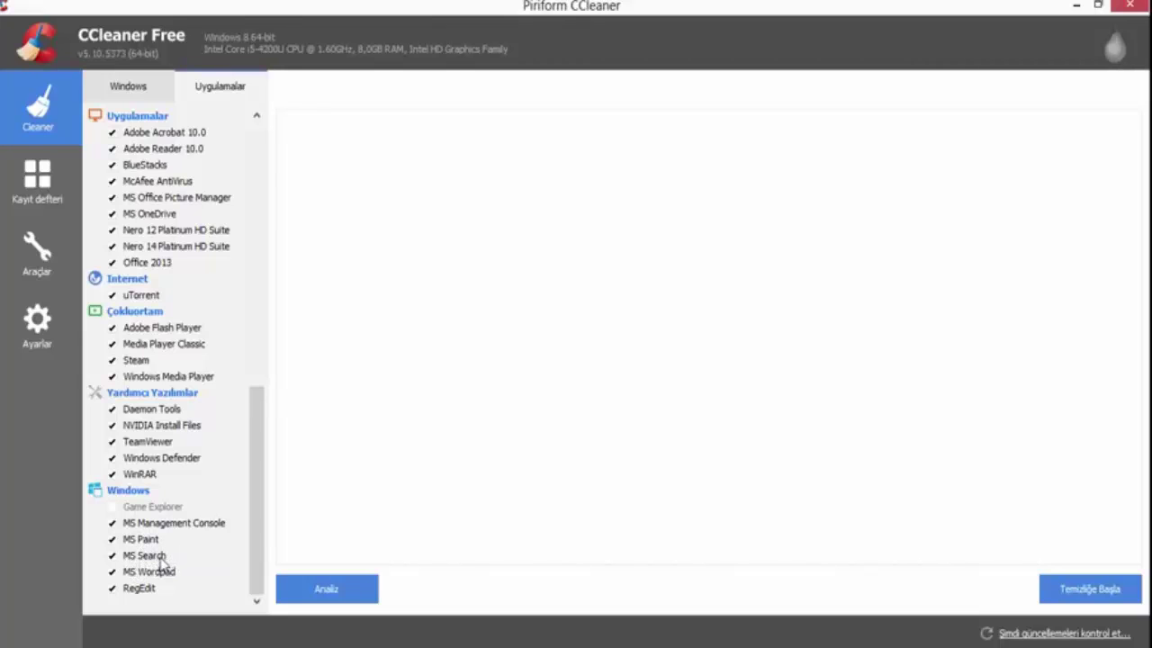
Search the Windows Start screen for "microsoft office", view the matching files, clear the search and return to CCleaner
{"action": "left_click", "coordinate": [5, 642]}
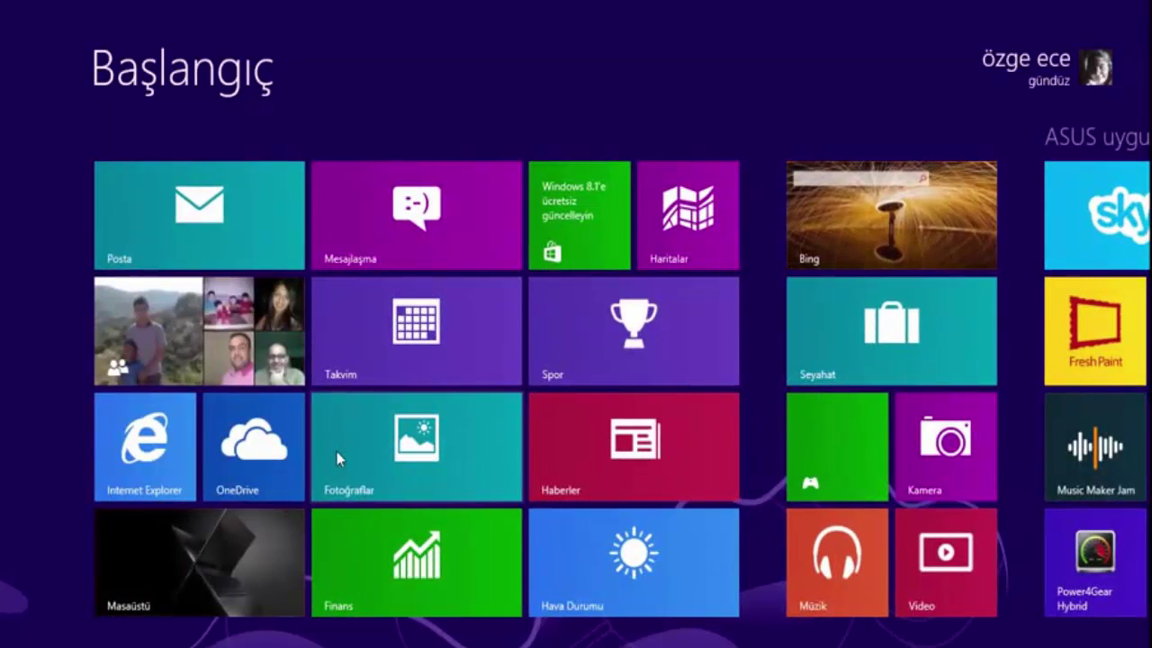
{"action": "type", "text": "micro"}
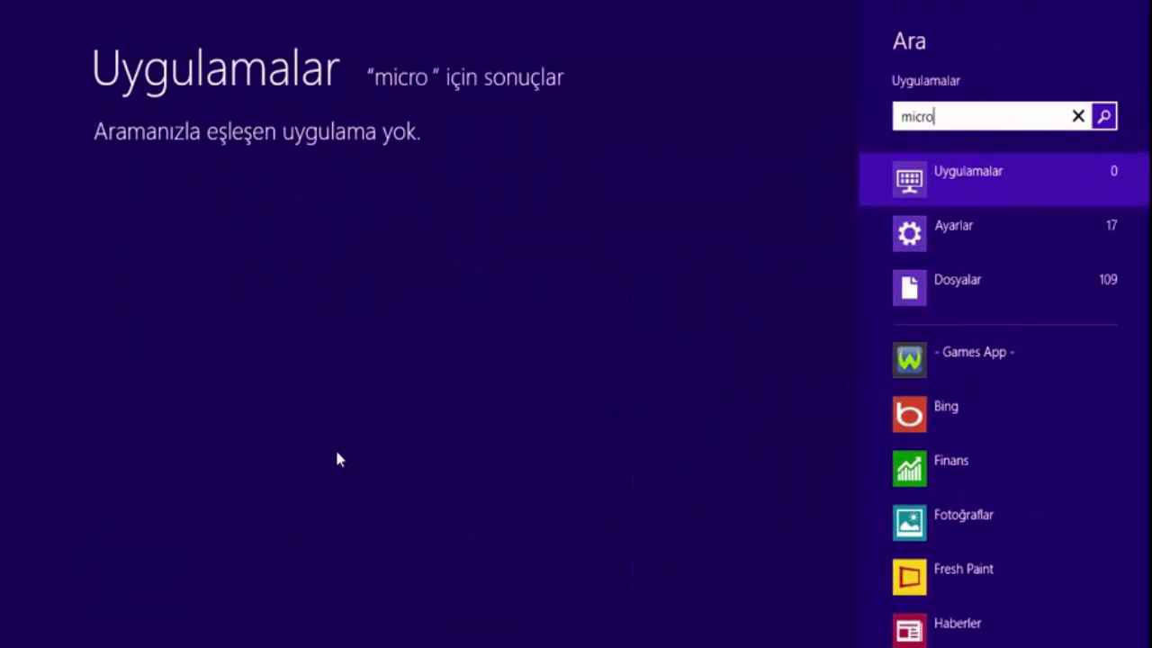
{"action": "type", "text": "sd"}
{"action": "key", "text": "BackSpace"}
{"action": "type", "text": "o"}
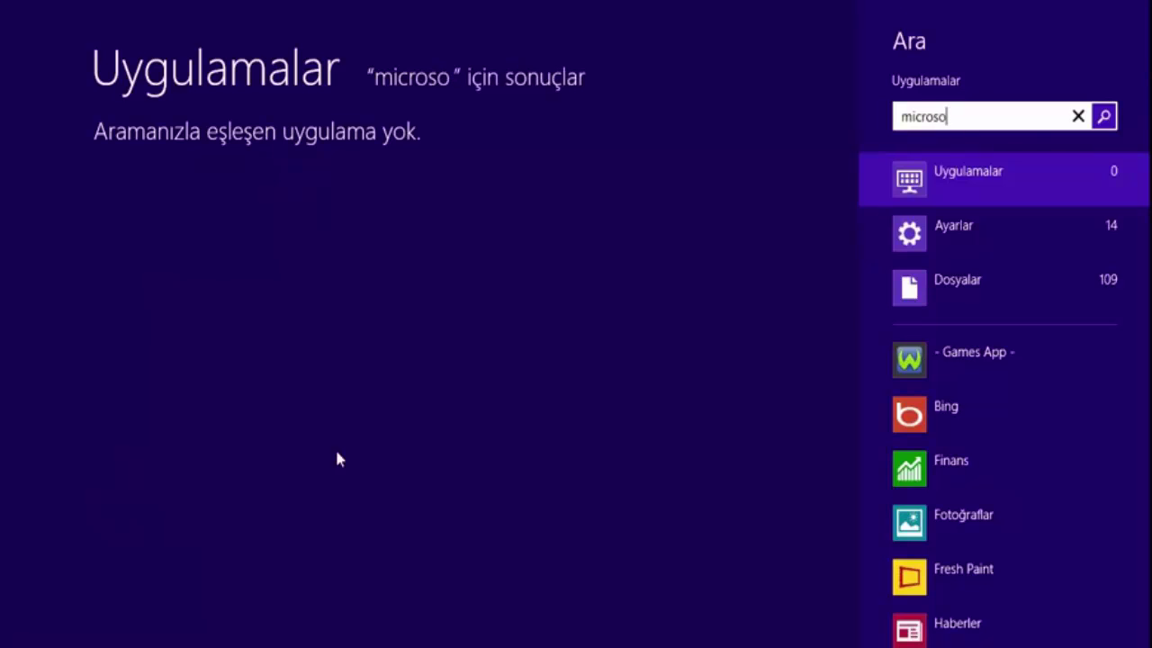
{"action": "key", "text": "BackSpace"}
{"action": "type", "text": "ft office"}
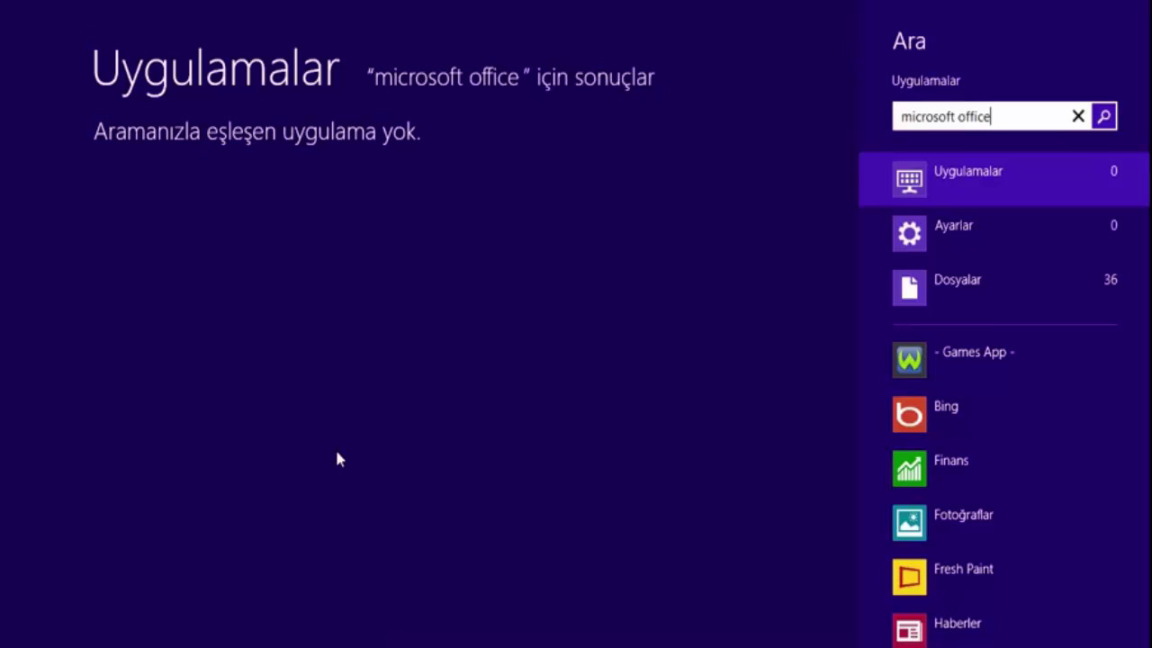
{"action": "left_click", "coordinate": [1050, 283]}
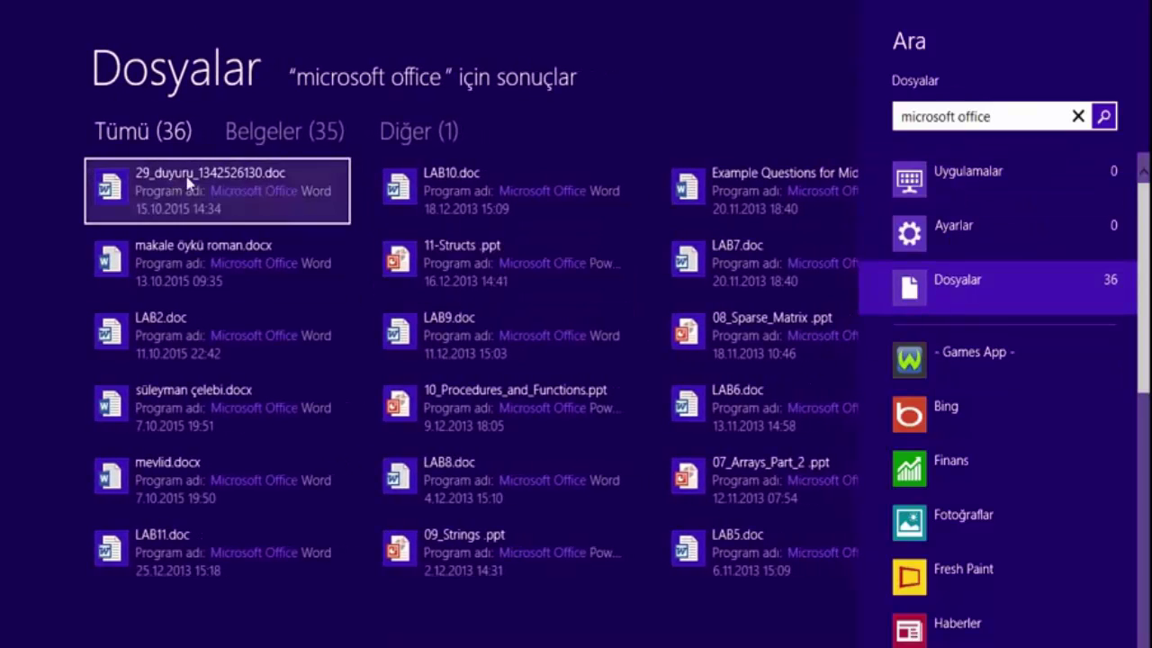
{"action": "key", "text": "ctrl+a"}
{"action": "key", "text": "BackSpace"}
{"action": "key", "text": "Escape"}
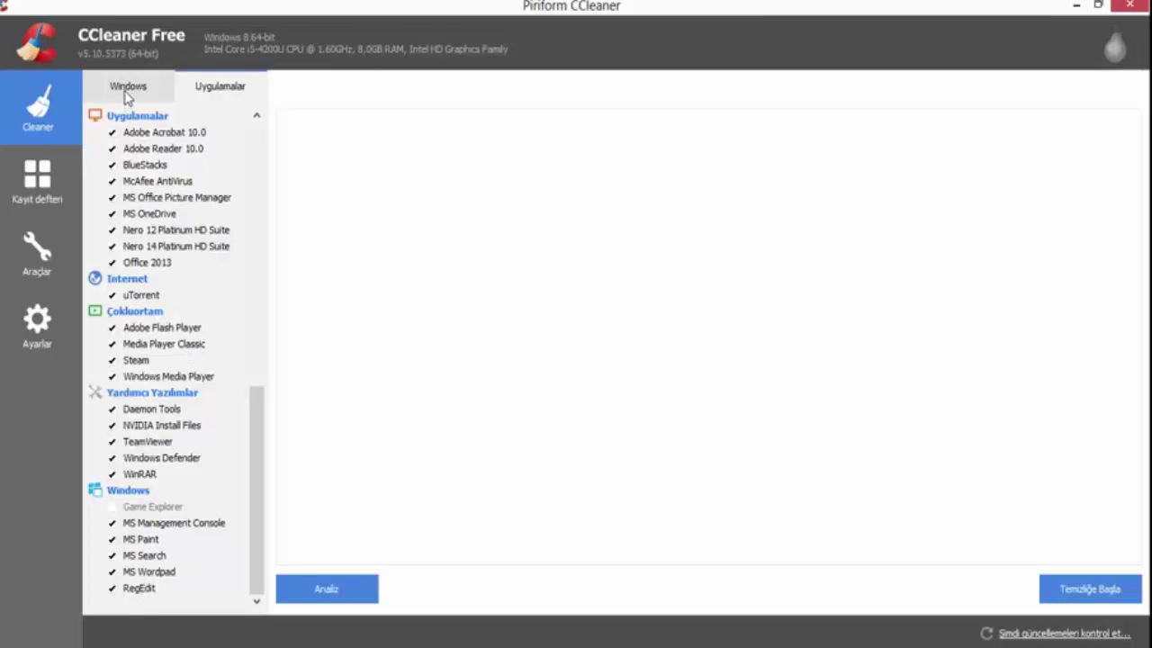
Check through the selected Windows cleaning items, and go back to the start of the Uygulamalar cleaning list
{"action": "left_click", "coordinate": [93, 93]}
{"action": "scroll", "coordinate": [252, 230], "scroll_direction": "down", "scroll_amount": 3}
{"action": "scroll", "coordinate": [249, 279], "scroll_direction": "up", "scroll_amount": 3}
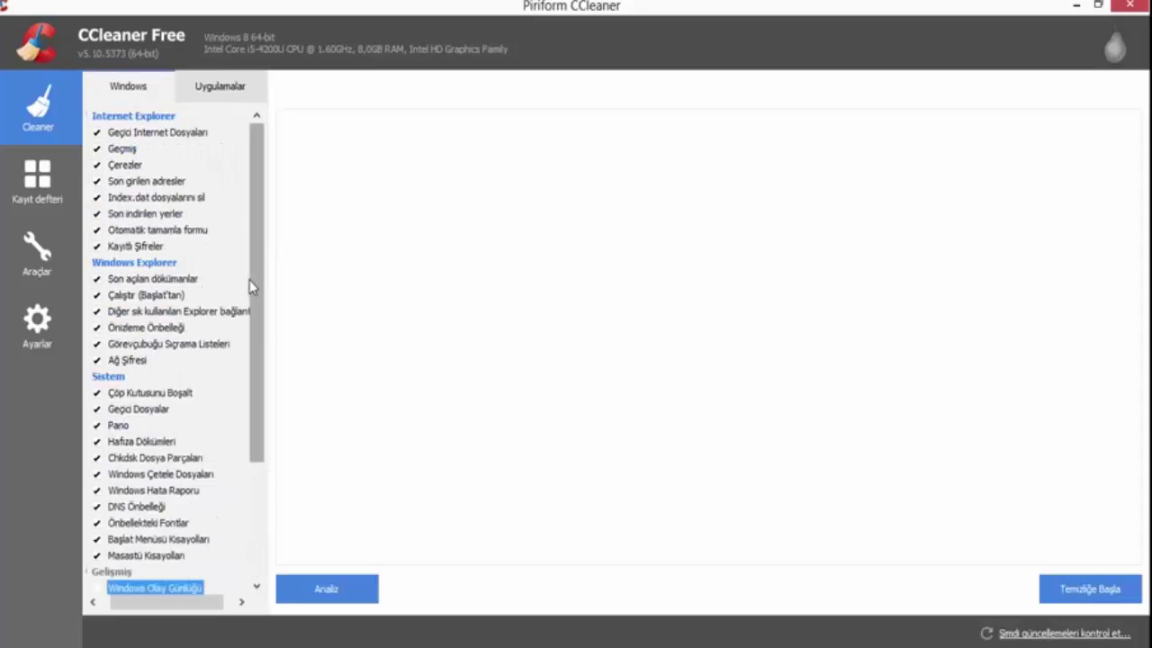
{"action": "scroll", "coordinate": [193, 234], "scroll_direction": "down", "scroll_amount": 3}
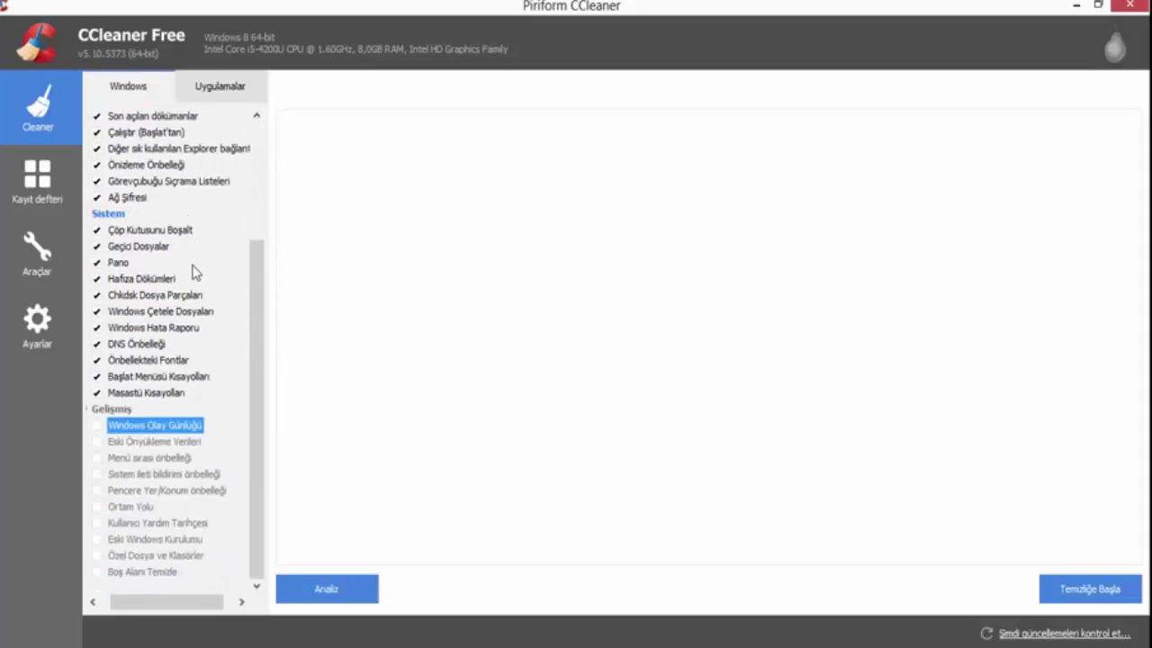
{"action": "scroll", "coordinate": [193, 271], "scroll_direction": "up", "scroll_amount": 3}
{"action": "left_click", "coordinate": [219, 83]}
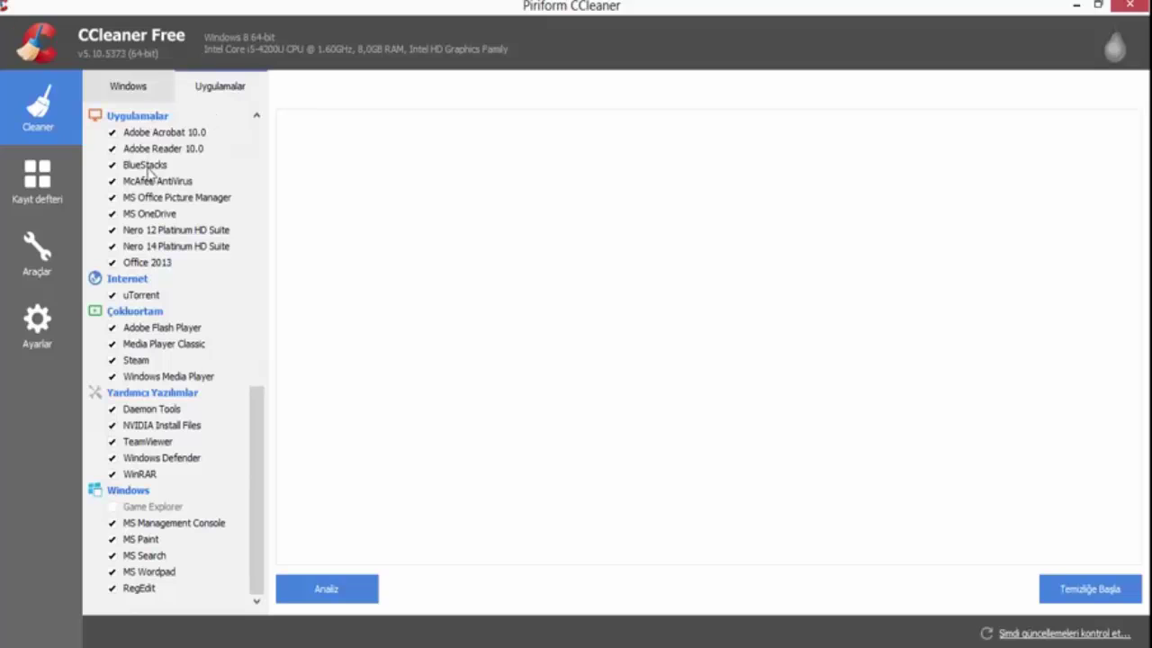
{"action": "scroll", "coordinate": [264, 431], "scroll_direction": "up", "scroll_amount": 12}
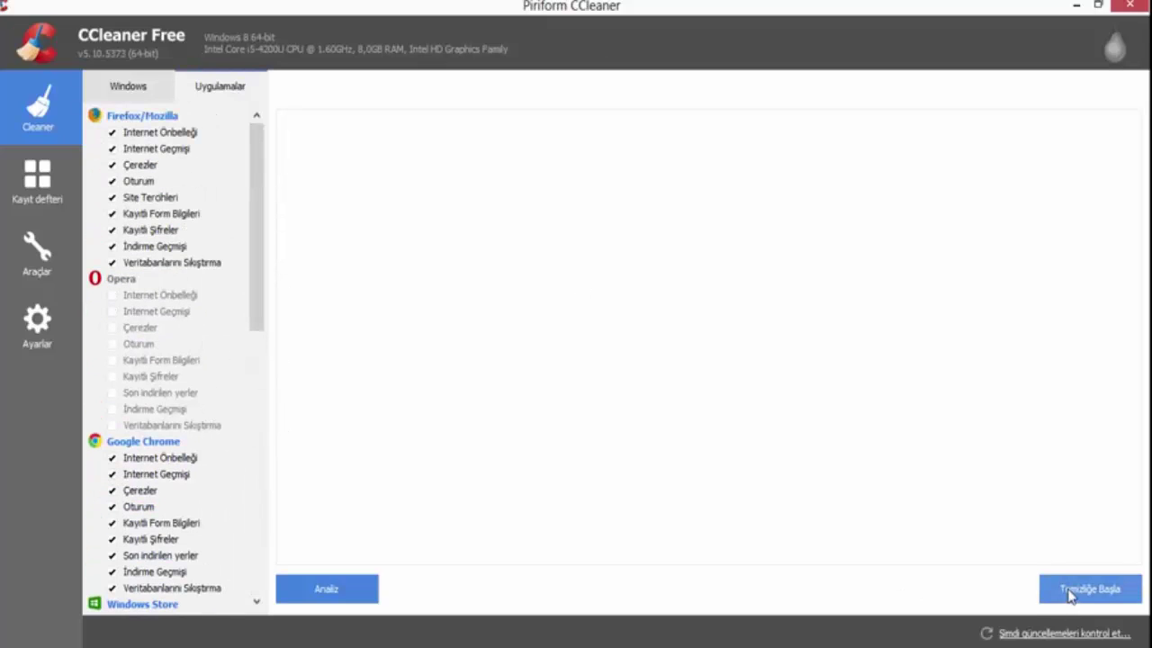
Analyse the selected cleaning items, letting CCleaner close the open browser and its tabs and forcing the closure
{"action": "left_click", "coordinate": [322, 604]}
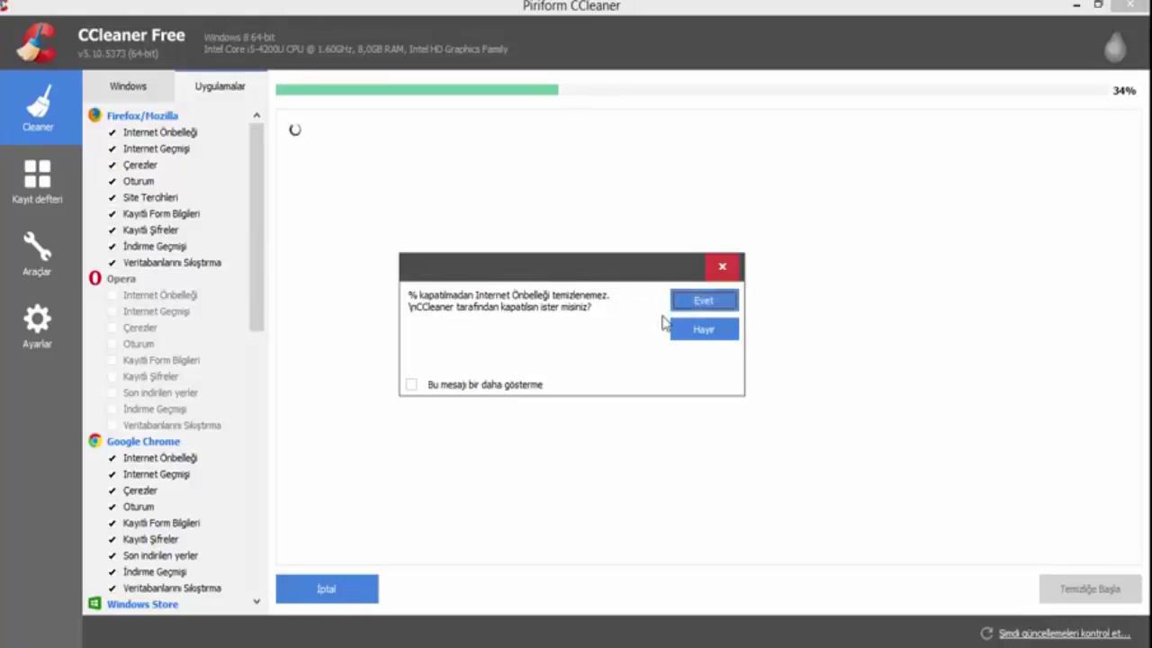
{"action": "left_click", "coordinate": [690, 304]}
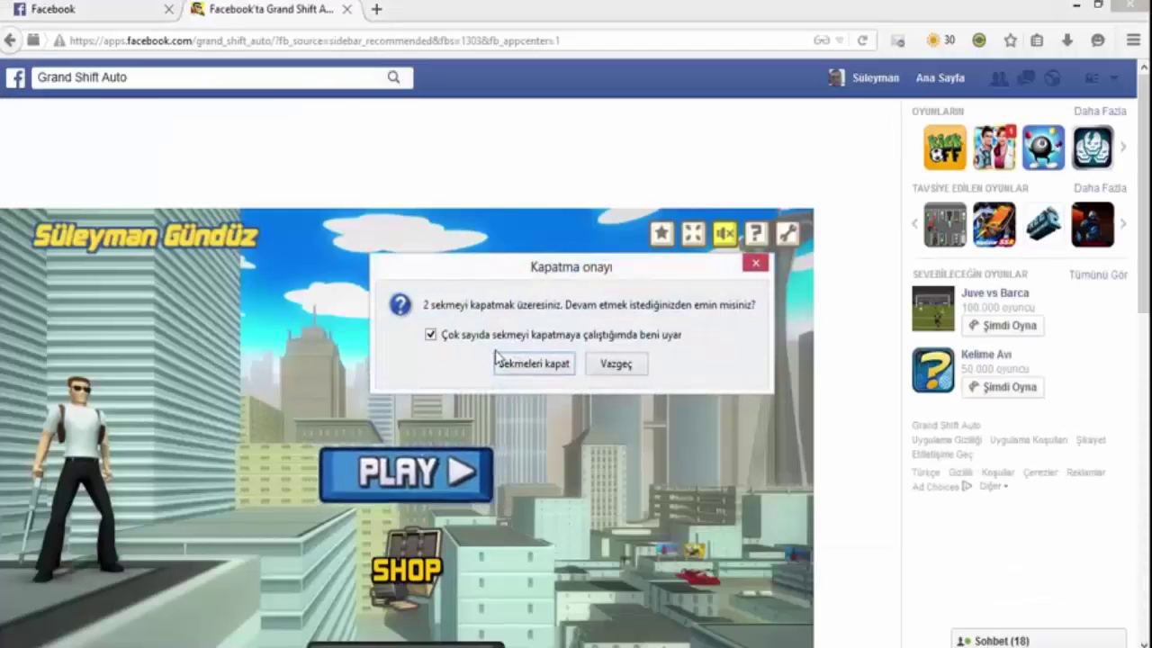
{"action": "left_click", "coordinate": [565, 369]}
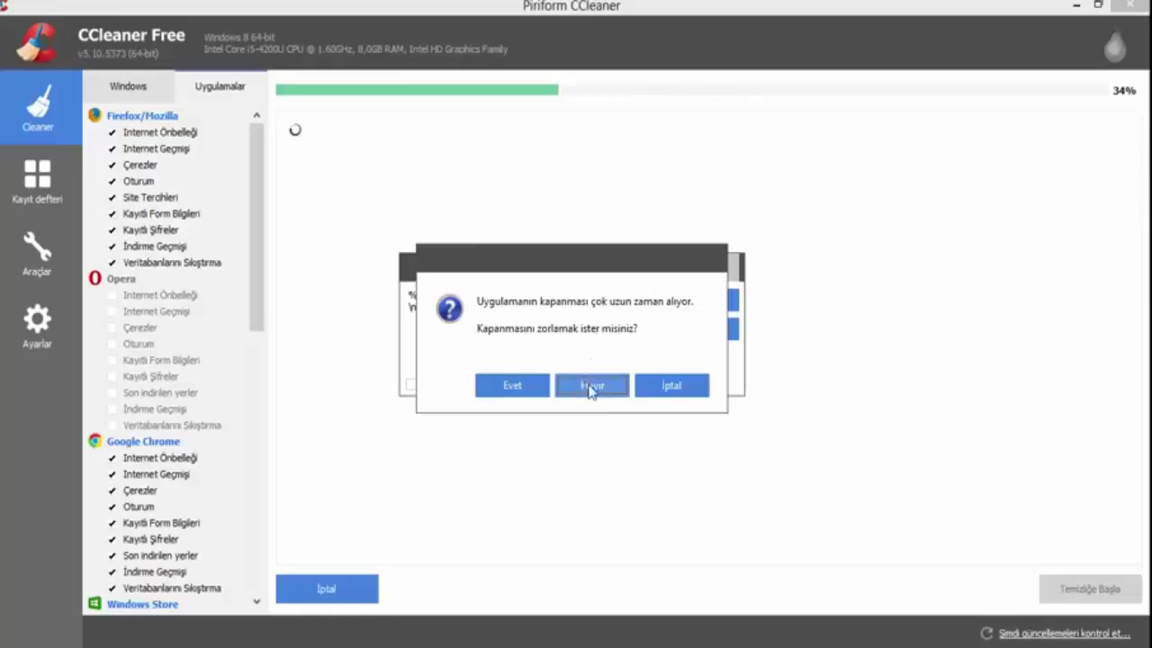
{"action": "left_click", "coordinate": [531, 389]}
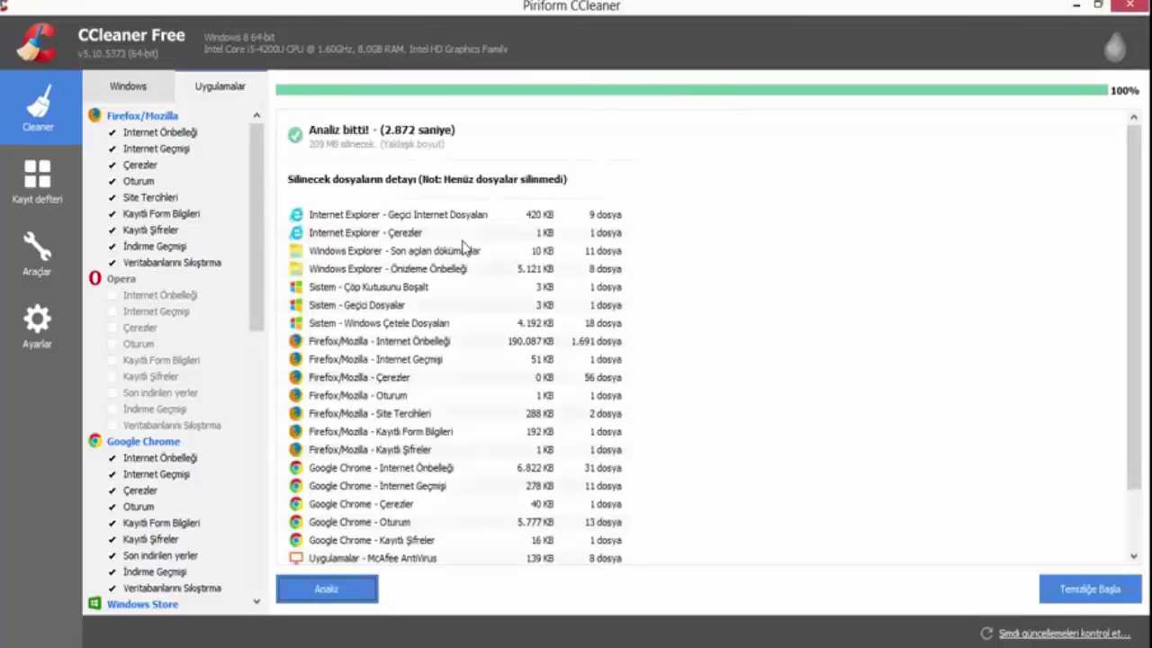
Check the analysed file details, run the cleanup with permanent deletion accepted, and look through the list of deleted files
{"action": "scroll", "coordinate": [589, 227], "scroll_direction": "down", "scroll_amount": 1}
{"action": "scroll", "coordinate": [589, 225], "scroll_direction": "up", "scroll_amount": 1}
{"action": "scroll", "coordinate": [590, 225], "scroll_direction": "down", "scroll_amount": 1}
{"action": "scroll", "coordinate": [594, 270], "scroll_direction": "up", "scroll_amount": 1}
{"action": "scroll", "coordinate": [858, 405], "scroll_direction": "down", "scroll_amount": 1}
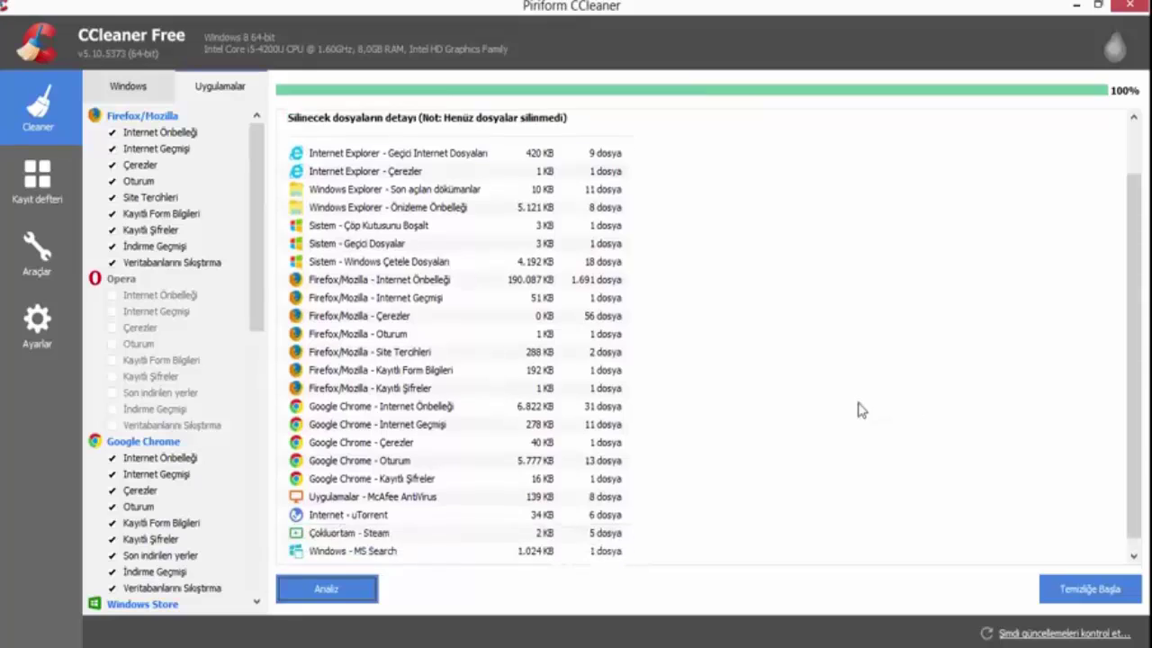
{"action": "scroll", "coordinate": [858, 394], "scroll_direction": "up", "scroll_amount": 2}
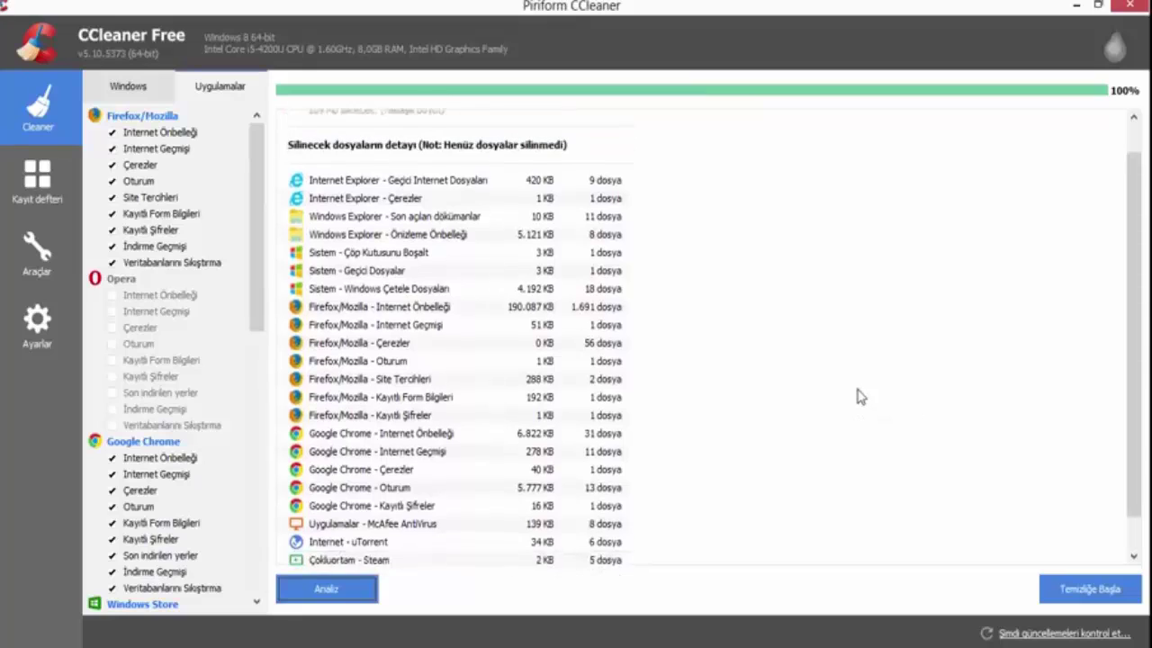
{"action": "left_click", "coordinate": [1082, 590]}
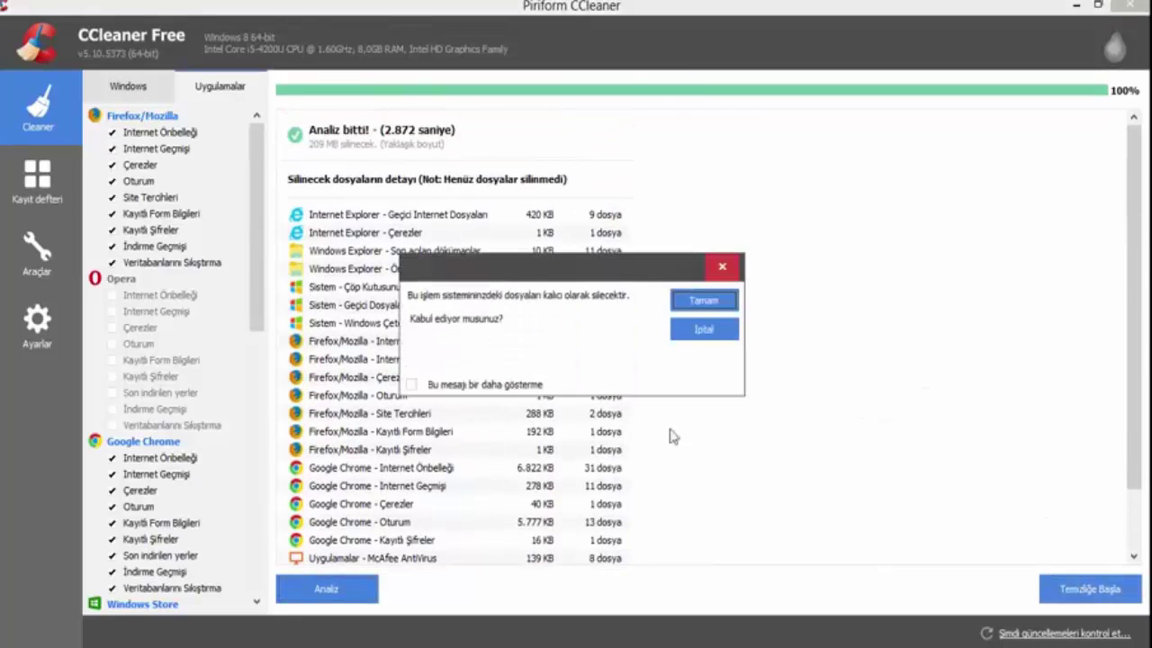
{"action": "left_click", "coordinate": [724, 306]}
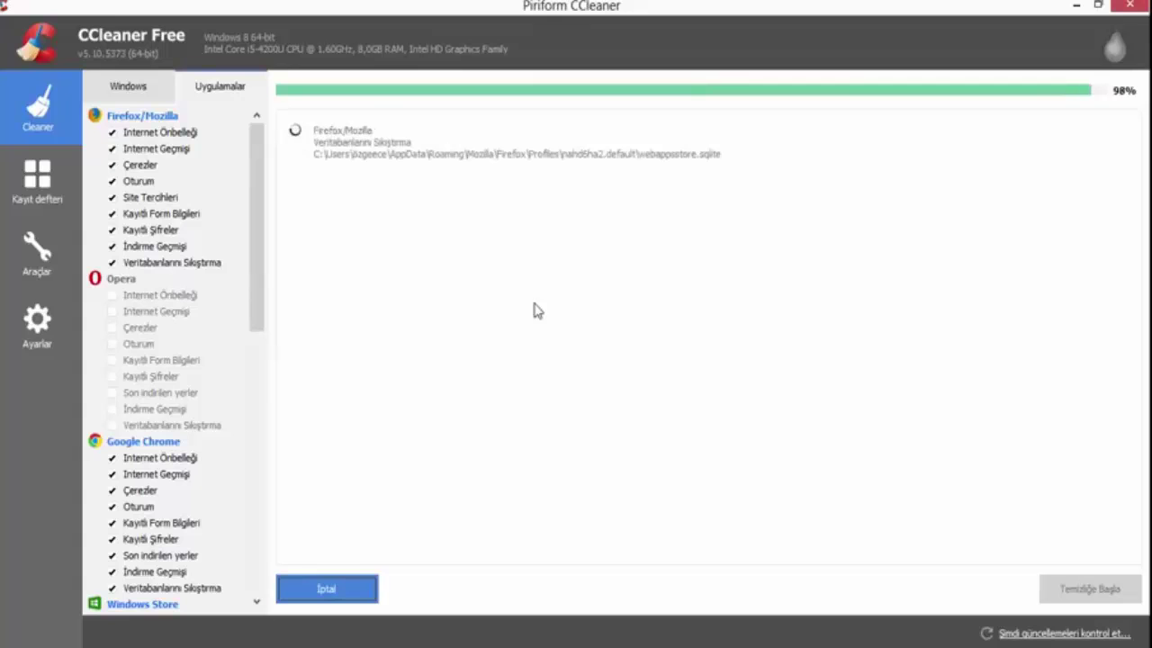
{"action": "scroll", "coordinate": [568, 306], "scroll_direction": "down", "scroll_amount": 3}
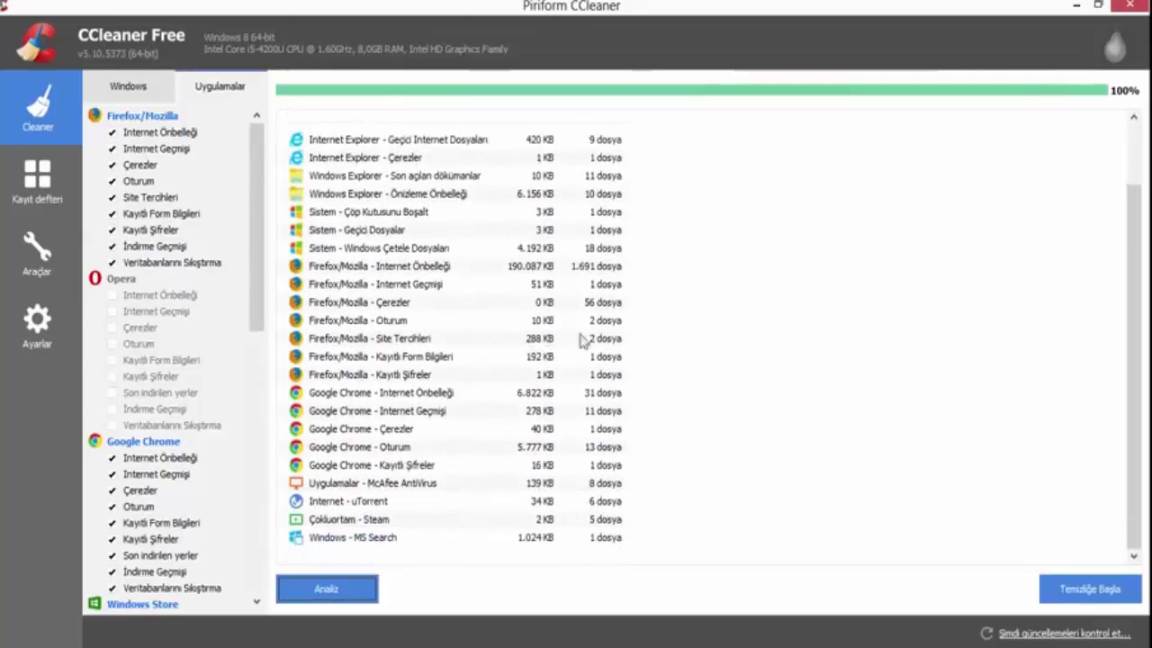
{"action": "scroll", "coordinate": [583, 337], "scroll_direction": "up", "scroll_amount": 3}
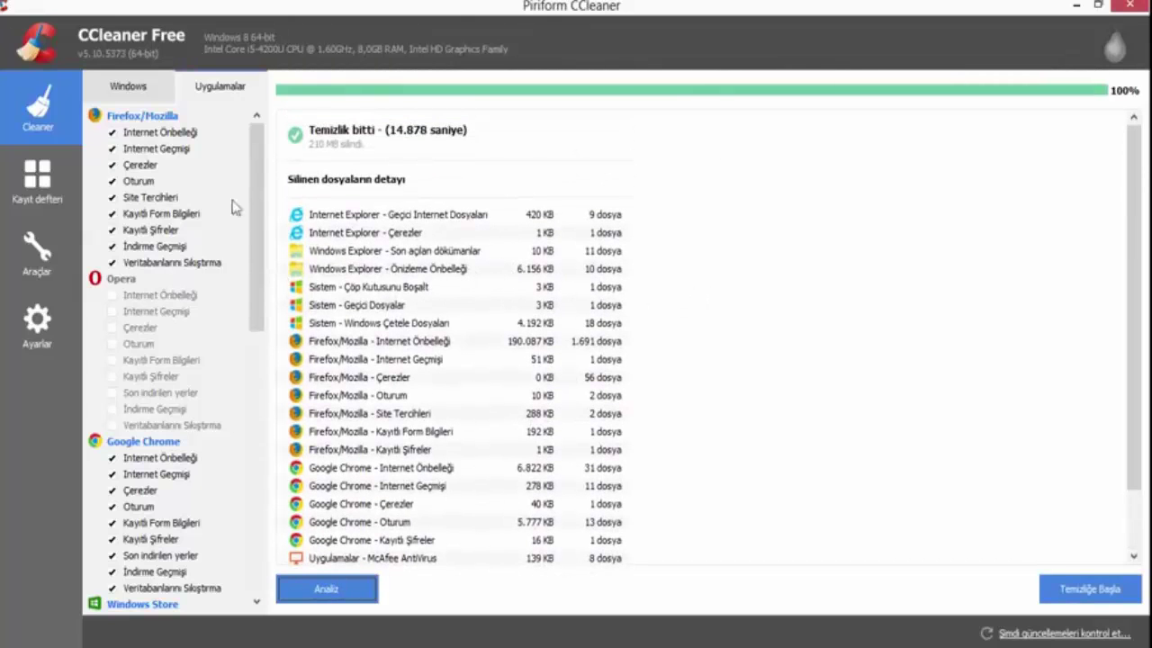
Scan the registry for problems with all Kayıt Defteri Bütünlüğü categories selected
{"action": "left_click", "coordinate": [52, 189]}
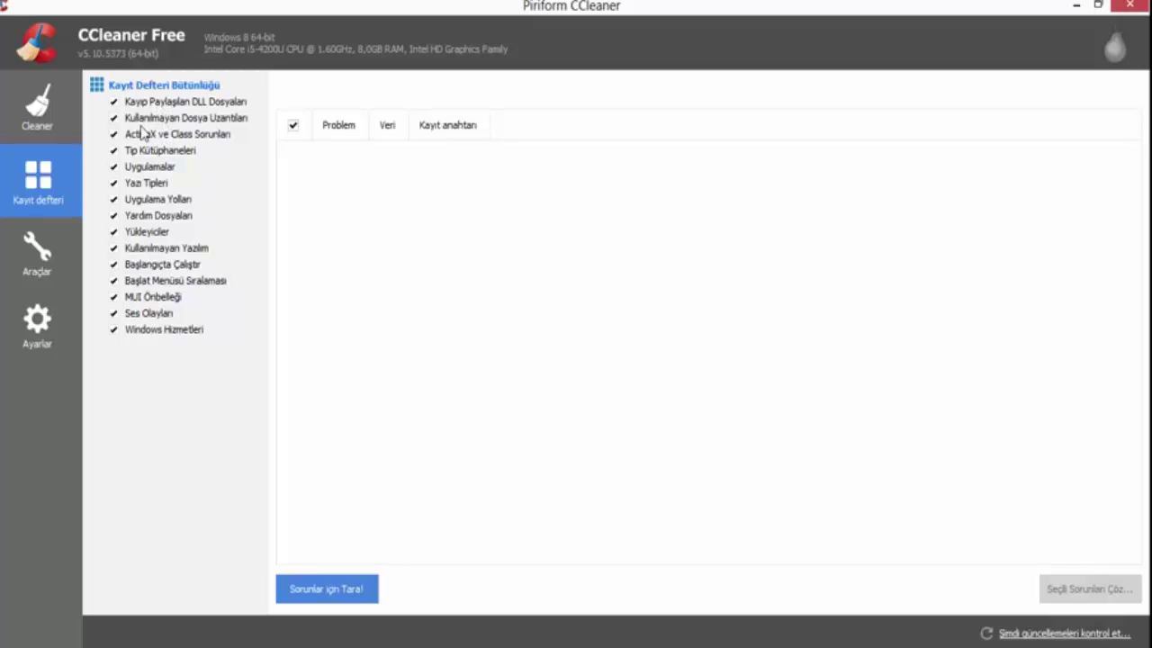
{"action": "left_click", "coordinate": [330, 594]}
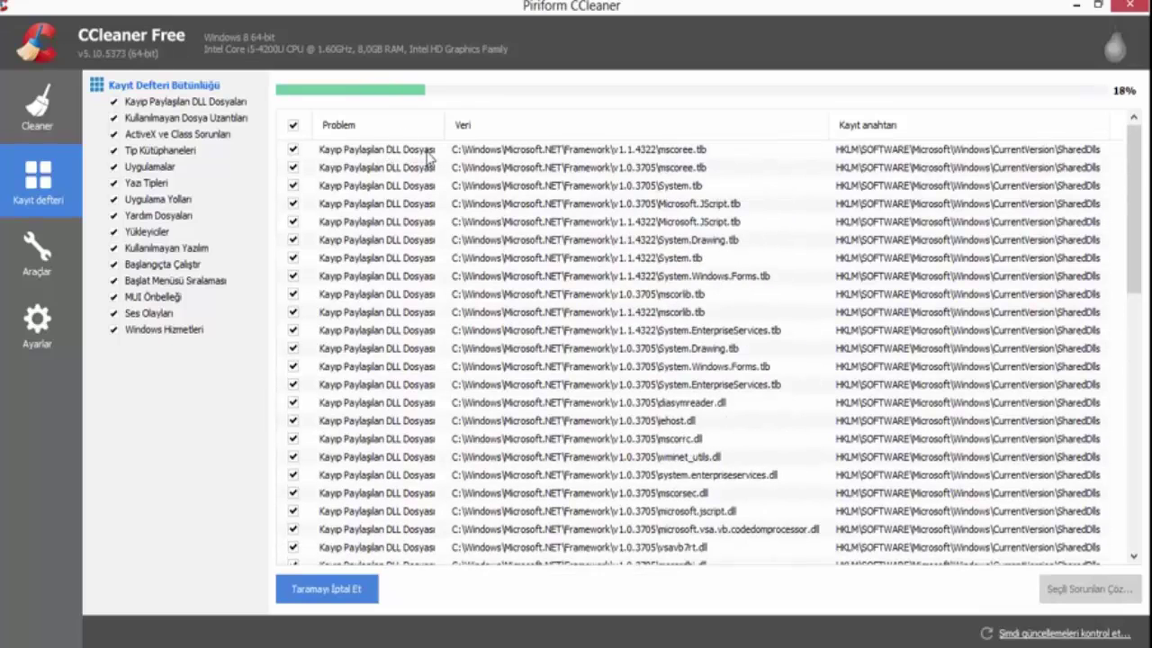
Look through the registry problems found by the scan, from missing shared DLLs to application path and installer source issues
{"action": "scroll", "coordinate": [387, 198], "scroll_direction": "up", "scroll_amount": 4}
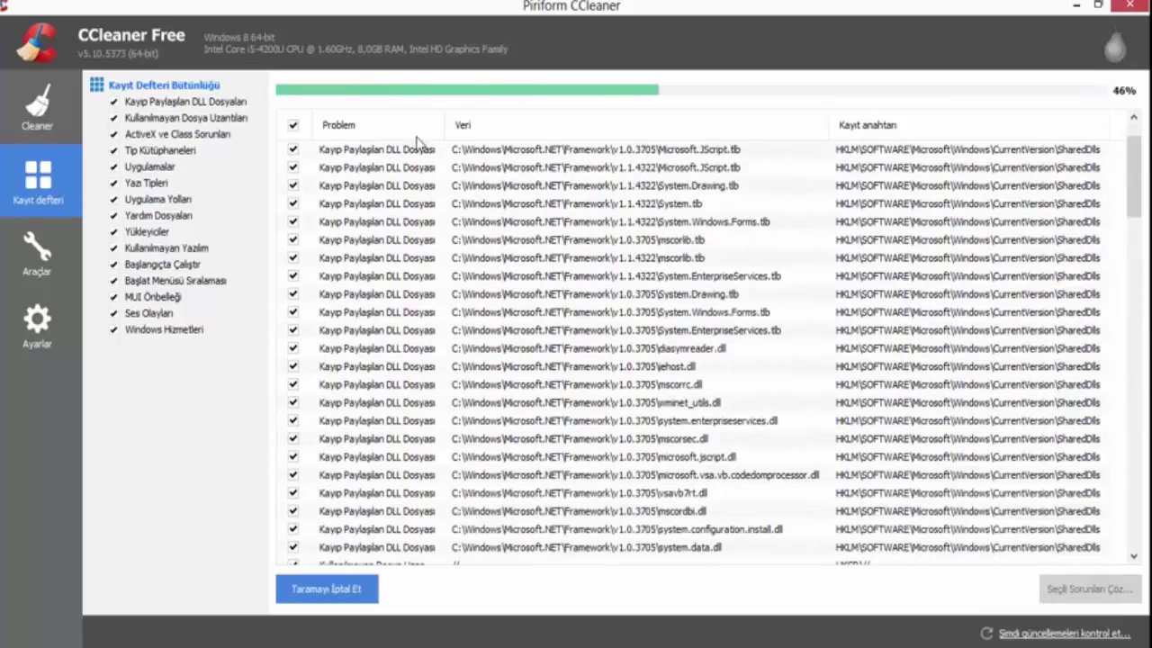
{"action": "scroll", "coordinate": [423, 198], "scroll_direction": "down", "scroll_amount": 7}
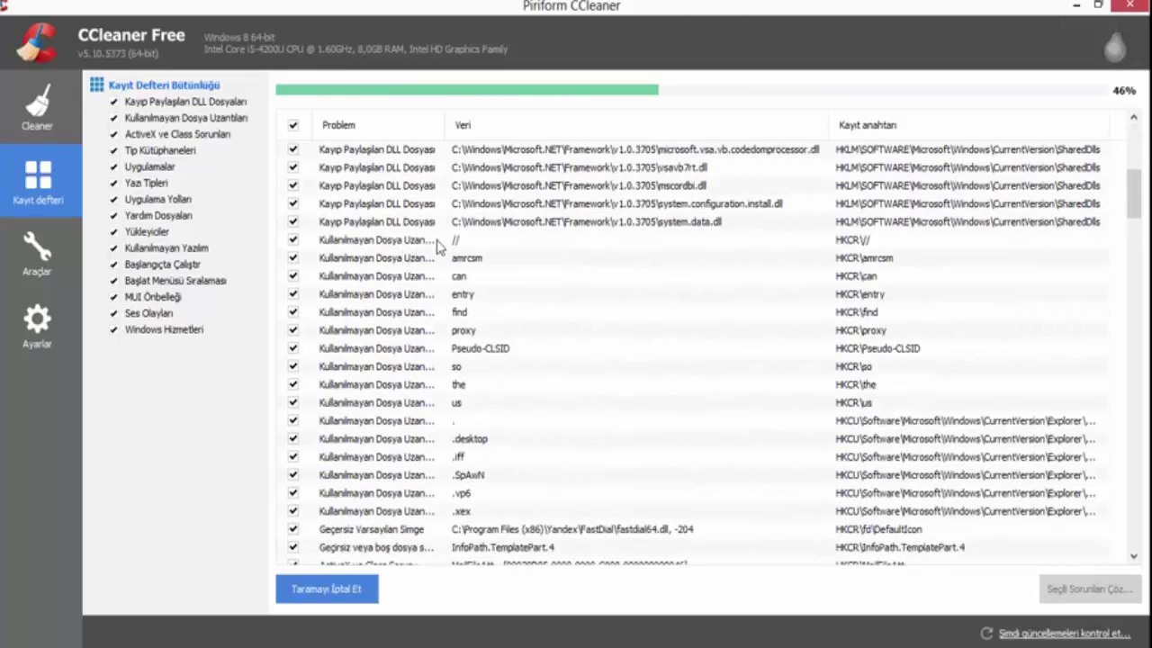
{"action": "scroll", "coordinate": [414, 256], "scroll_direction": "down", "scroll_amount": 3}
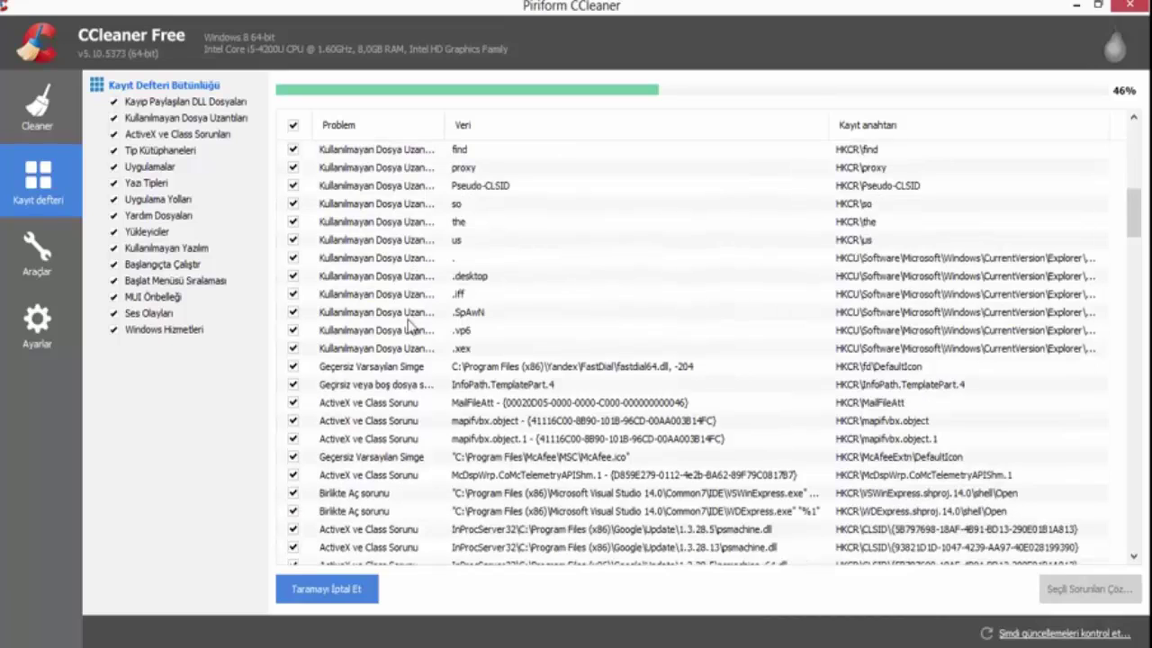
{"action": "scroll", "coordinate": [405, 364], "scroll_direction": "down", "scroll_amount": 1}
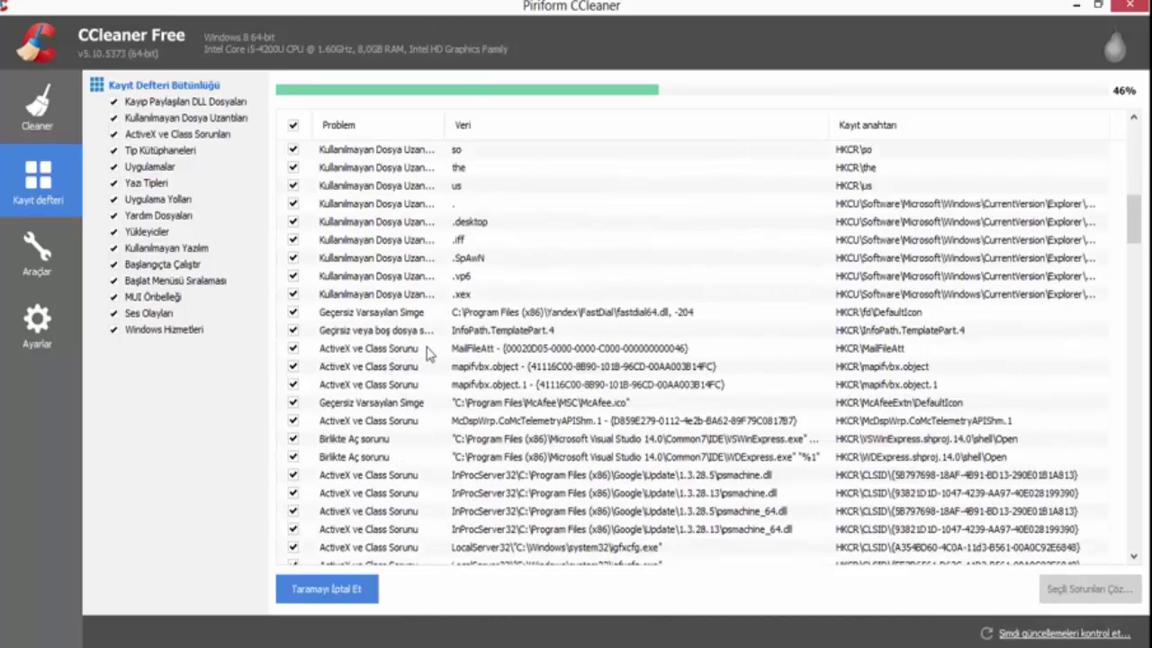
{"action": "scroll", "coordinate": [394, 409], "scroll_direction": "down", "scroll_amount": 3}
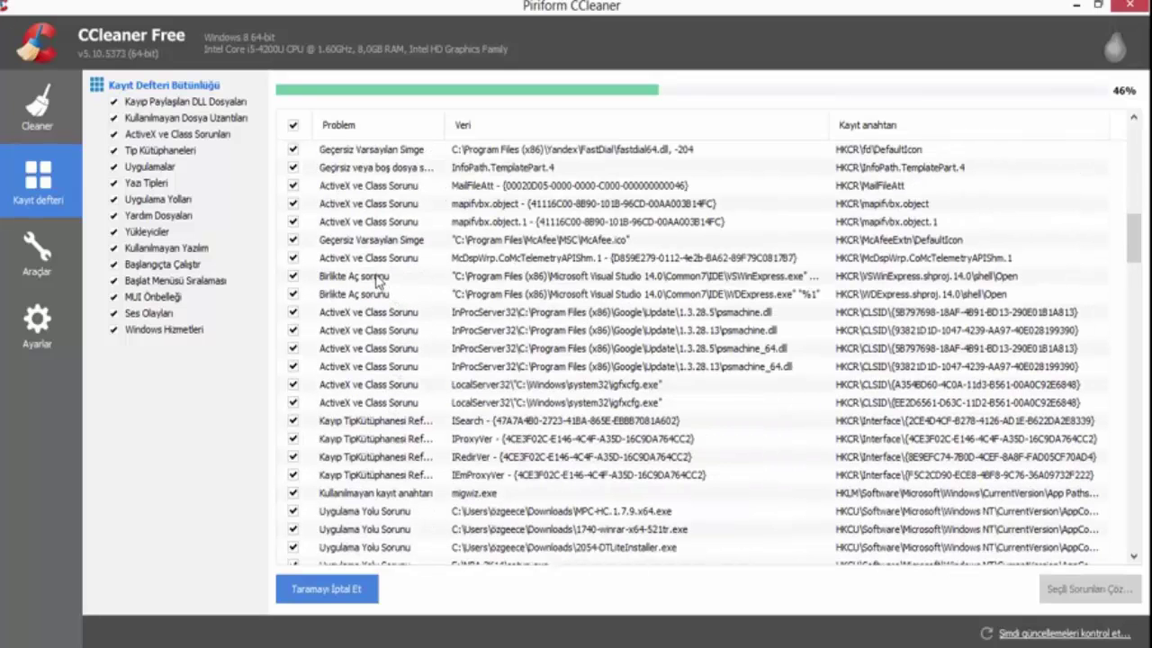
{"action": "scroll", "coordinate": [389, 316], "scroll_direction": "down", "scroll_amount": 5}
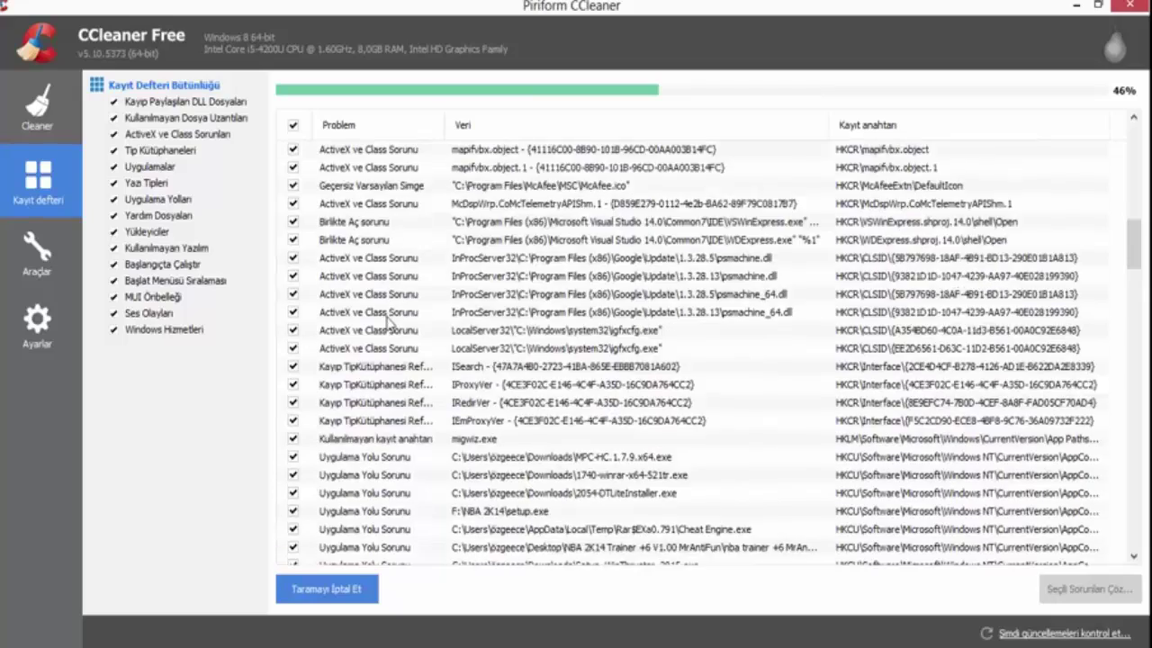
{"action": "scroll", "coordinate": [389, 319], "scroll_direction": "up", "scroll_amount": 1}
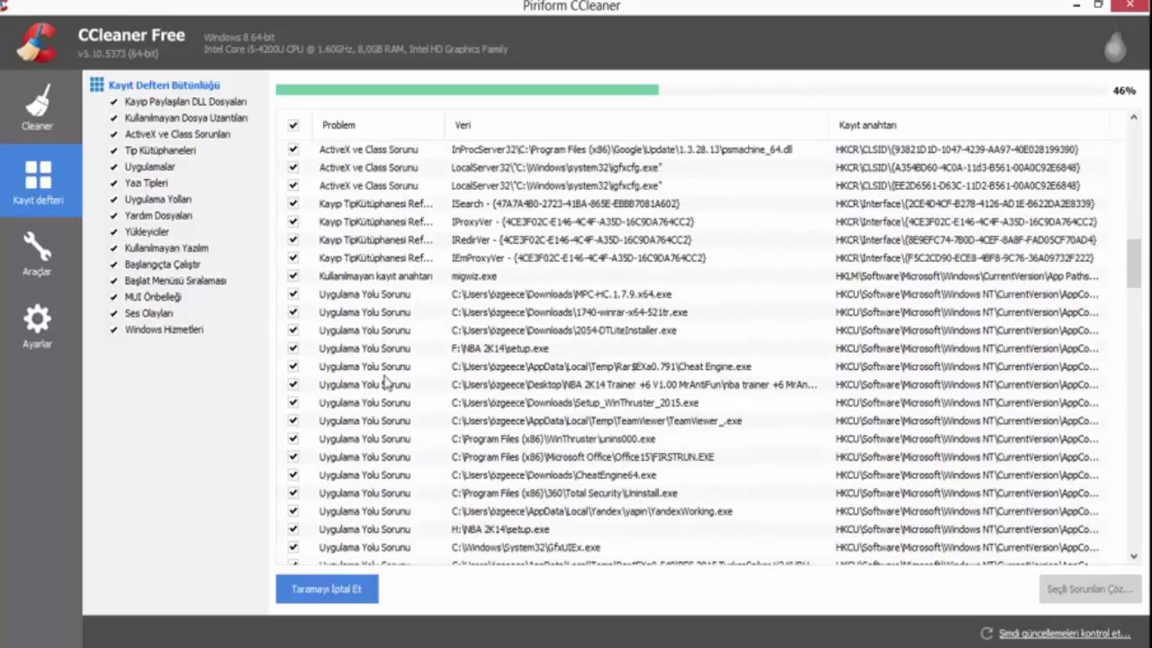
{"action": "scroll", "coordinate": [383, 378], "scroll_direction": "down", "scroll_amount": 10}
{"action": "scroll", "coordinate": [376, 357], "scroll_direction": "down", "scroll_amount": 10}
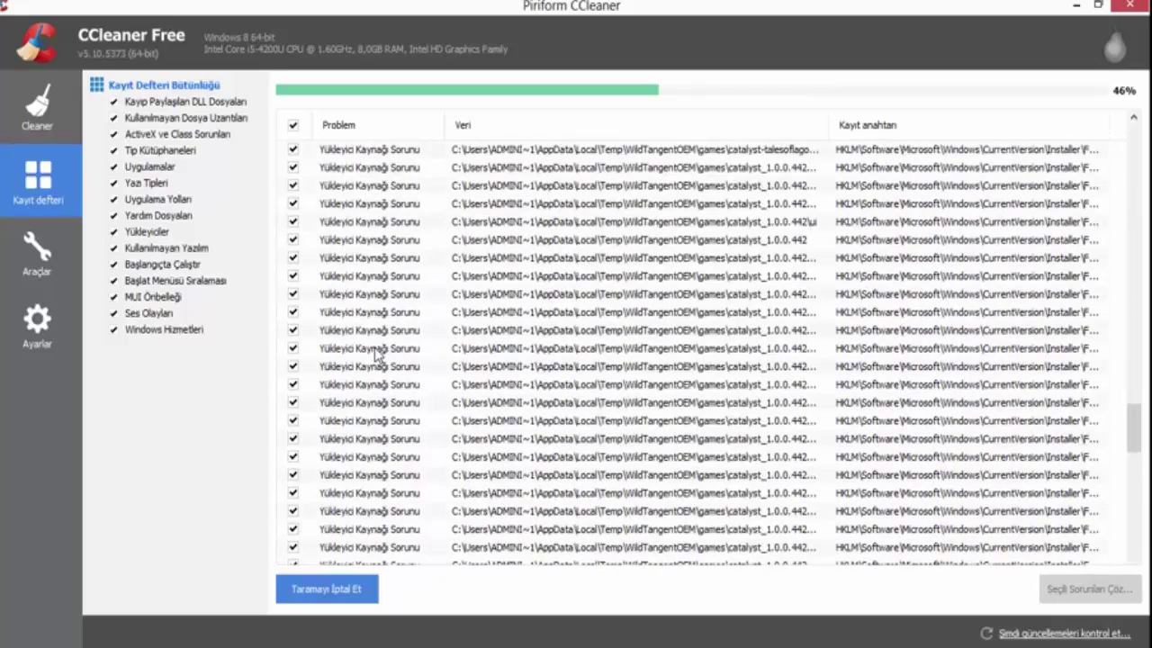
{"action": "scroll", "coordinate": [369, 400], "scroll_direction": "down", "scroll_amount": 5}
{"action": "scroll", "coordinate": [369, 403], "scroll_direction": "up", "scroll_amount": 7}
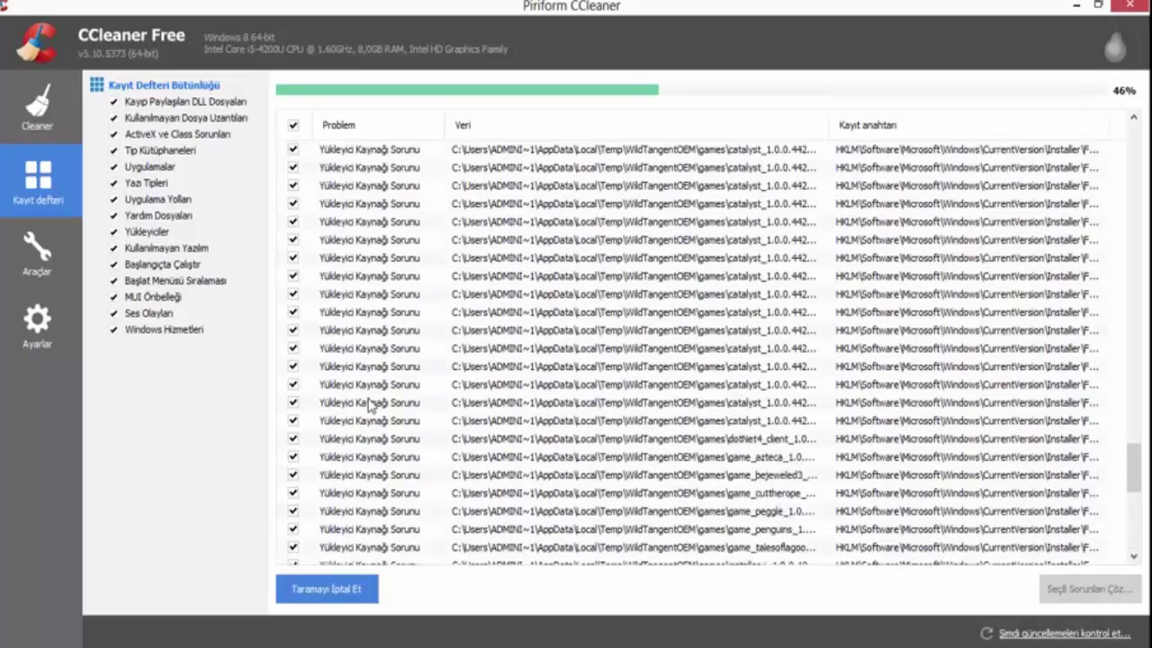
{"action": "scroll", "coordinate": [373, 398], "scroll_direction": "up", "scroll_amount": 10}
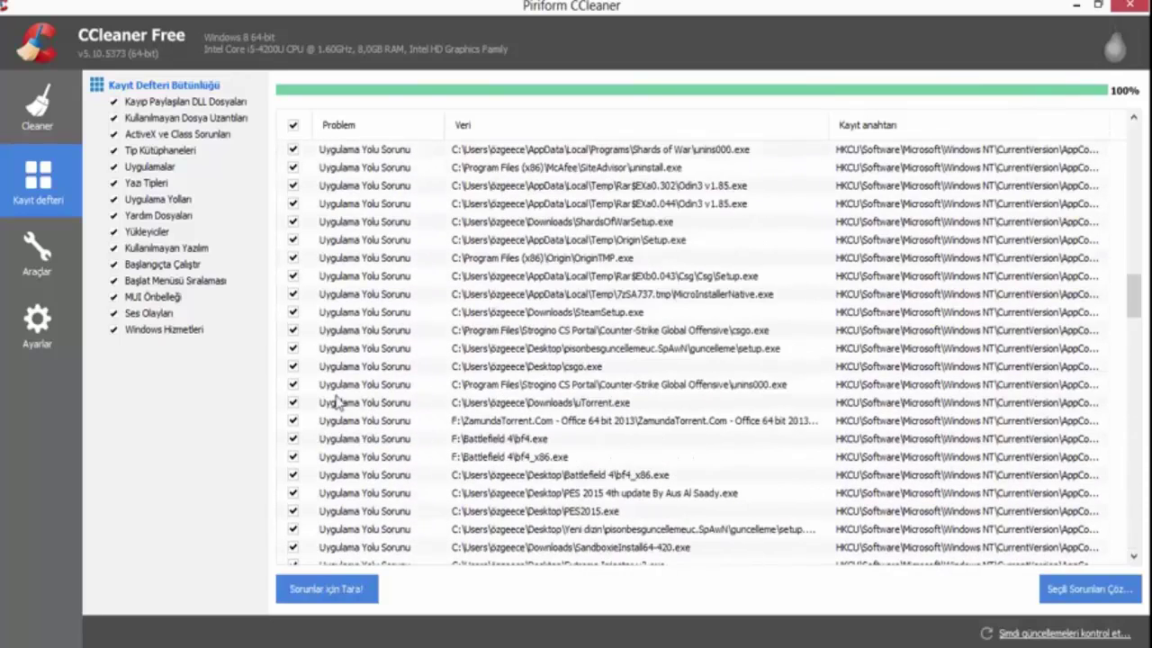
Start fixing the selected registry problems and cancel at the registry backup prompt
{"action": "left_click", "coordinate": [1085, 587]}
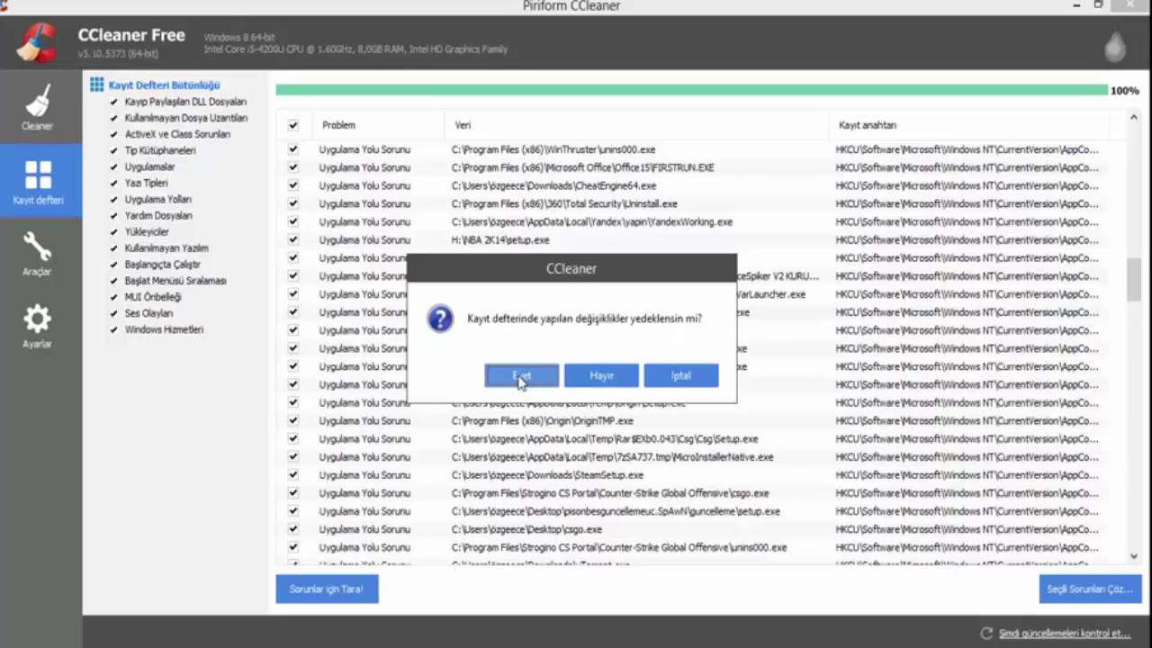
{"action": "left_click", "coordinate": [670, 378]}
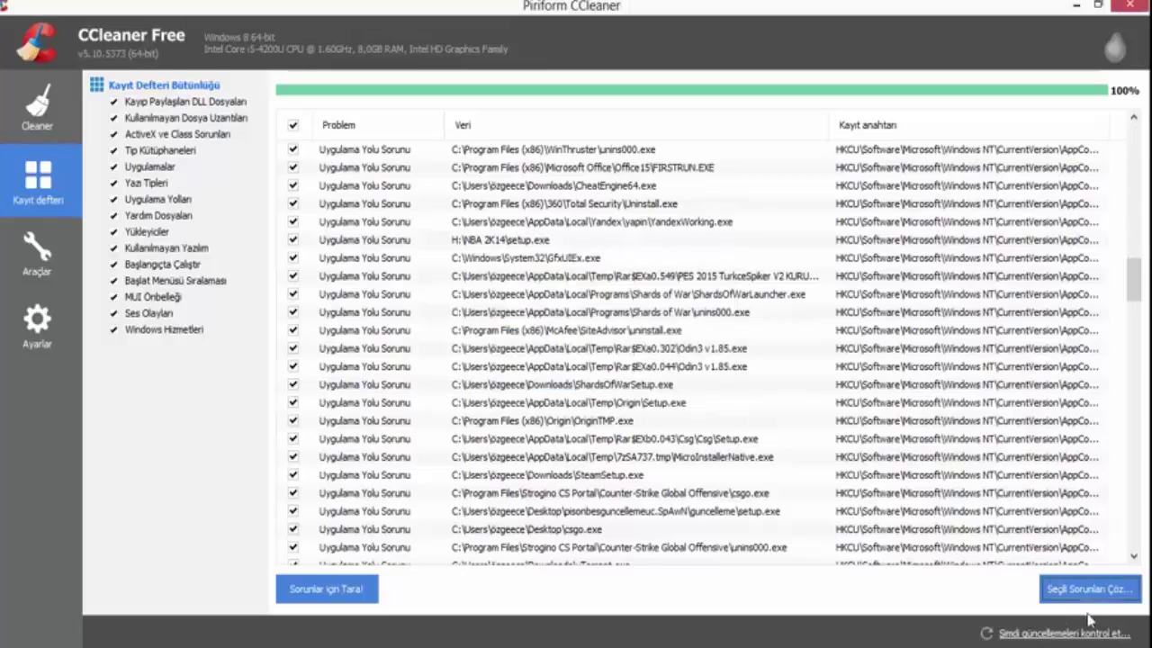
Open the program uninstall tool and look through the list of installed programs, returning to its beginning
{"action": "left_click", "coordinate": [37, 254]}
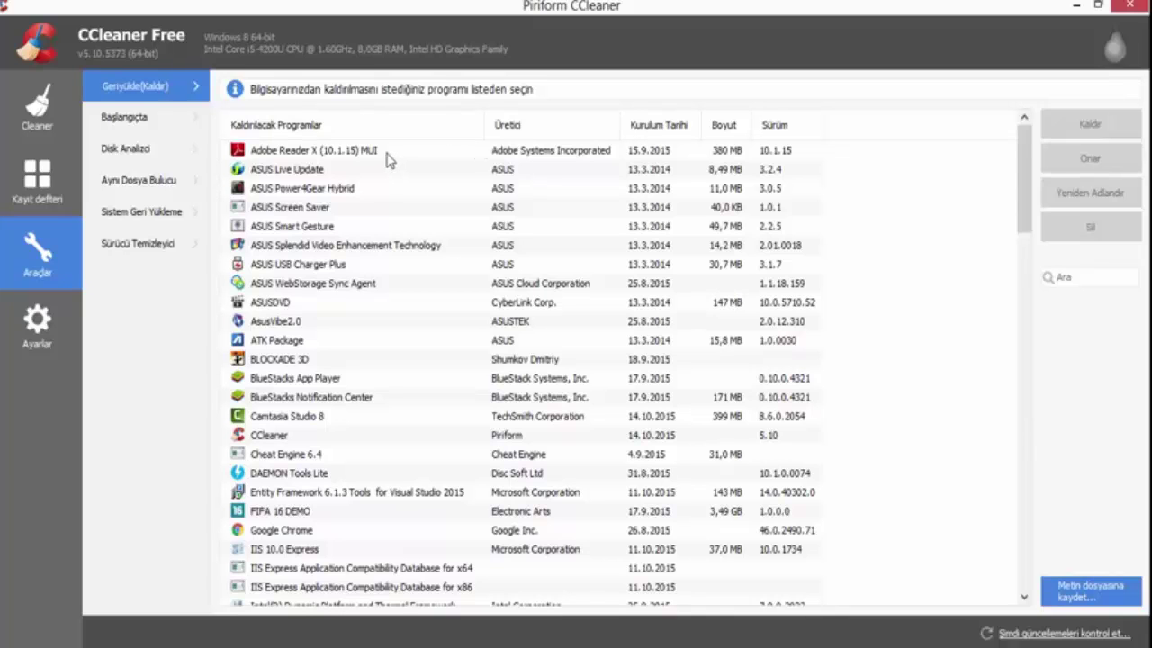
{"action": "scroll", "coordinate": [380, 176], "scroll_direction": "down", "scroll_amount": 10}
{"action": "scroll", "coordinate": [381, 180], "scroll_direction": "up", "scroll_amount": 10}
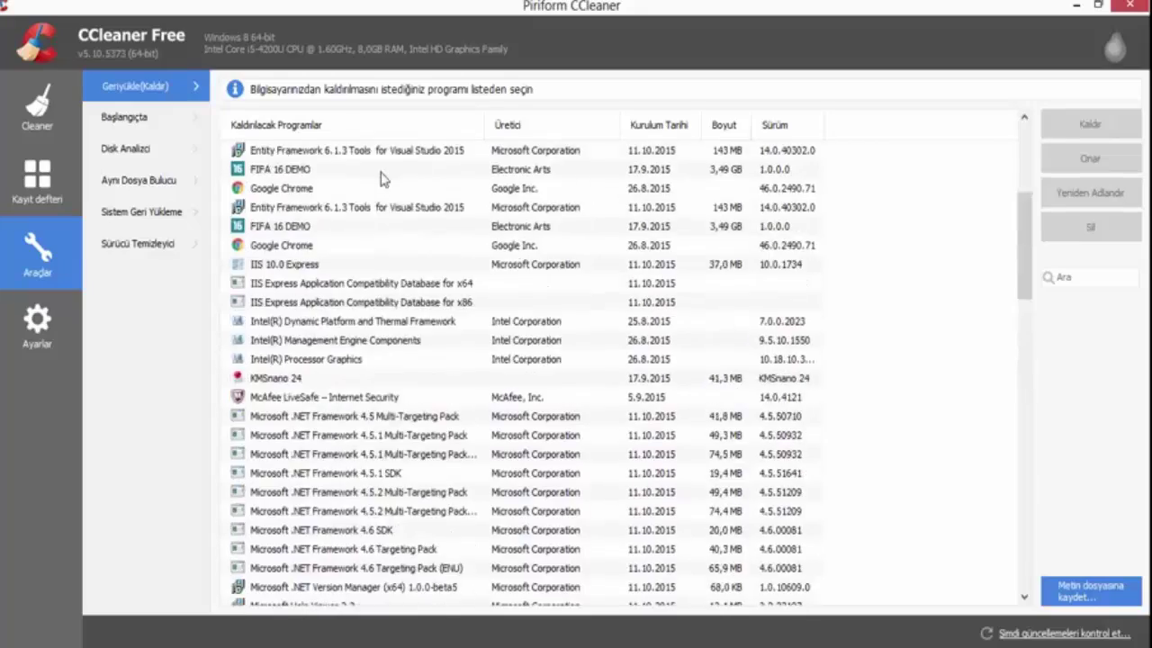
{"action": "scroll", "coordinate": [332, 169], "scroll_direction": "down", "scroll_amount": 15}
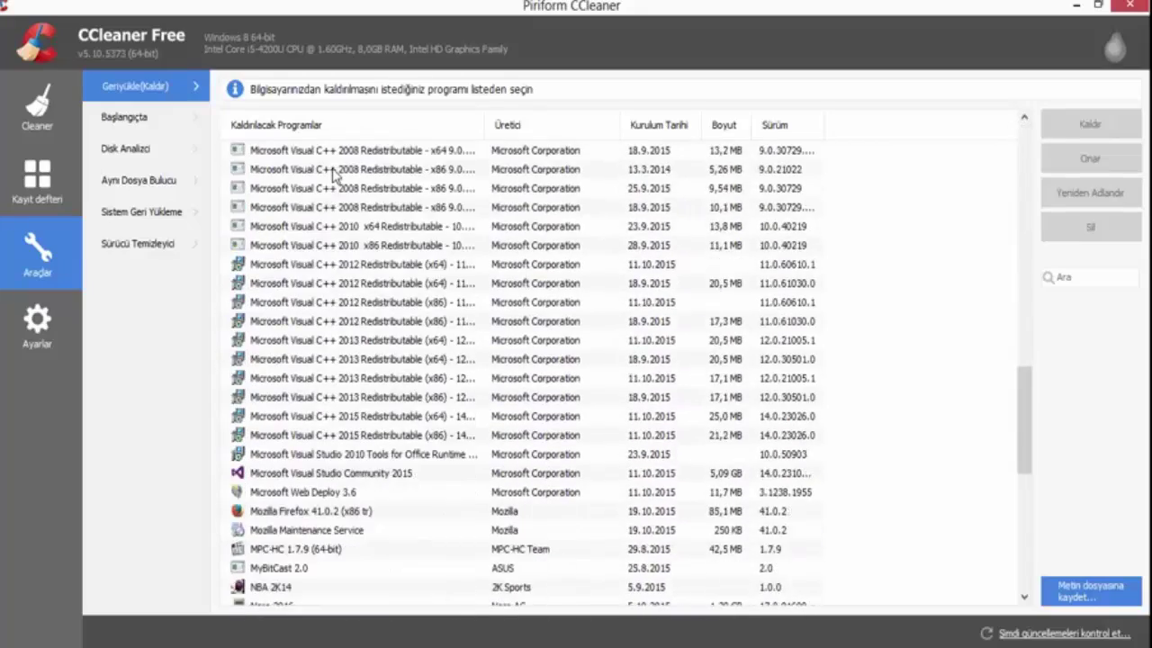
{"action": "scroll", "coordinate": [334, 175], "scroll_direction": "up", "scroll_amount": 5}
{"action": "scroll", "coordinate": [341, 216], "scroll_direction": "up", "scroll_amount": 12}
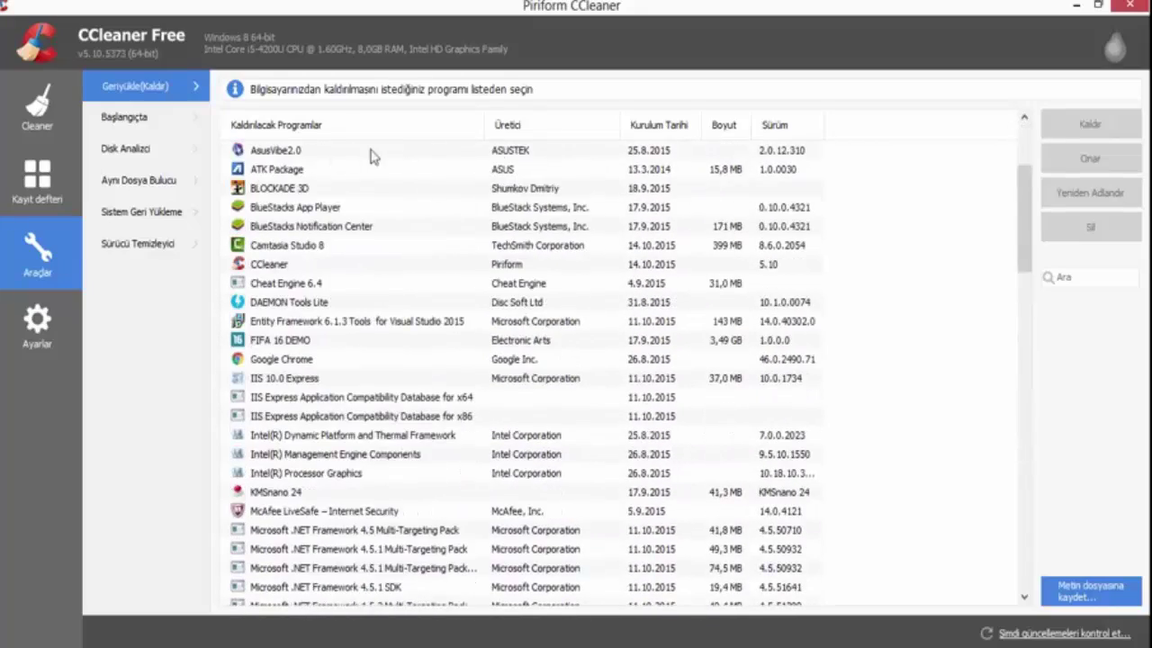
{"action": "scroll", "coordinate": [372, 153], "scroll_direction": "up", "scroll_amount": 3}
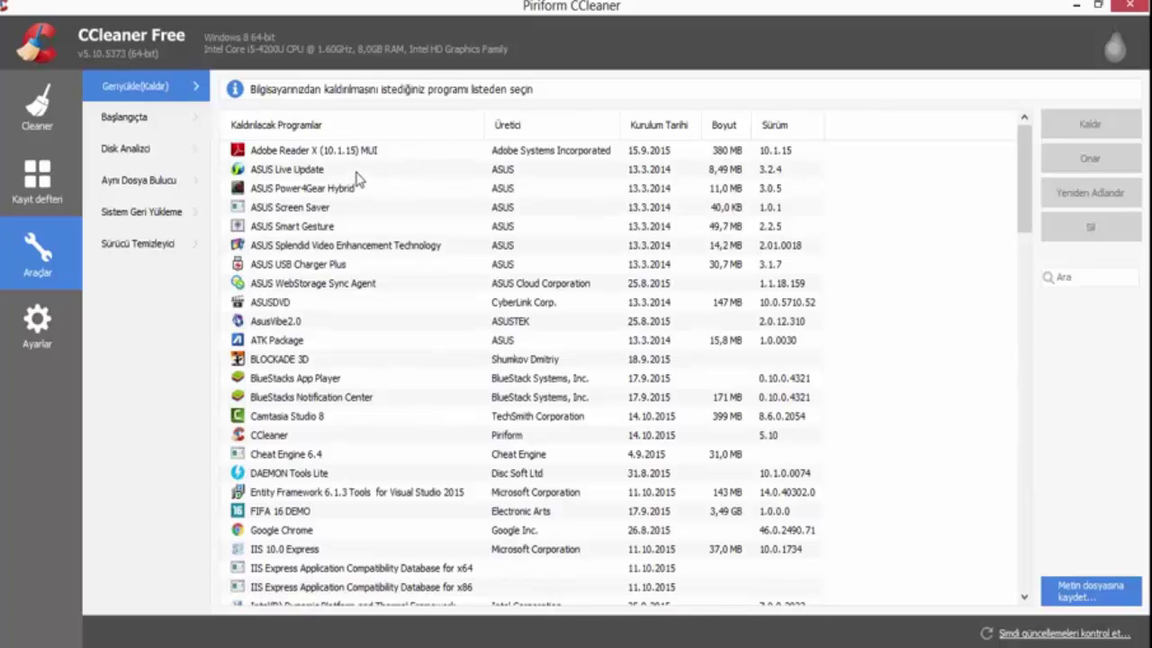
Select Adobe Reader X, Intel(R) Management Engine Components and IIS 10.0 Express in turn to see which actions each program offers
{"action": "left_click", "coordinate": [373, 151]}
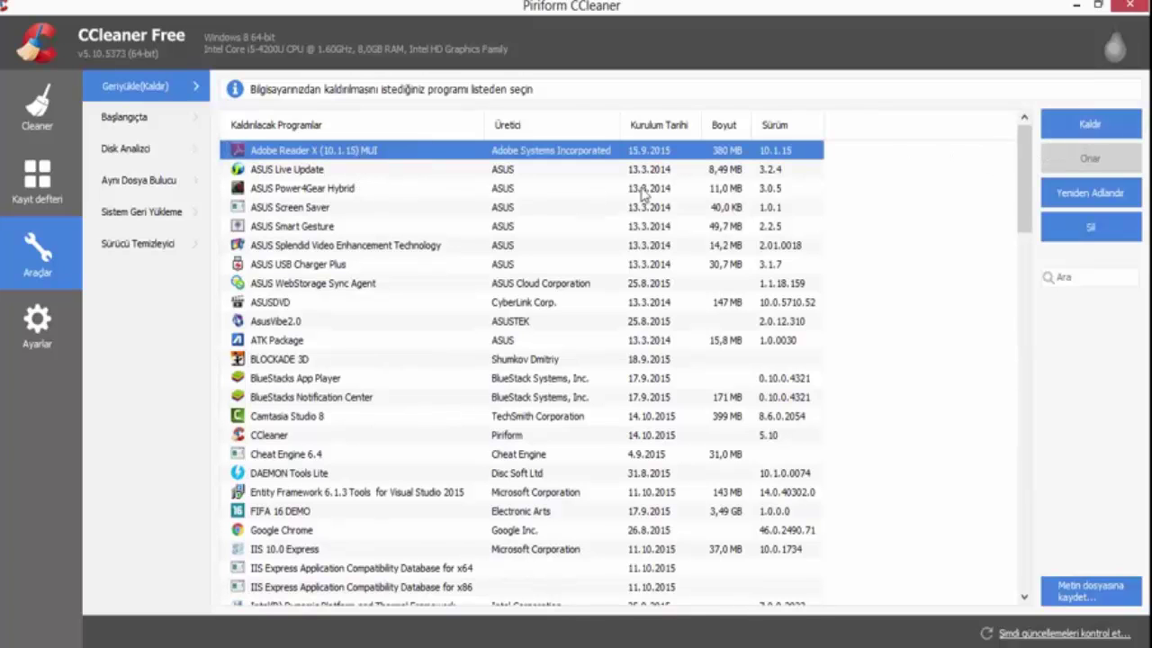
{"action": "scroll", "coordinate": [644, 193], "scroll_direction": "down", "scroll_amount": 6}
{"action": "left_click", "coordinate": [477, 283]}
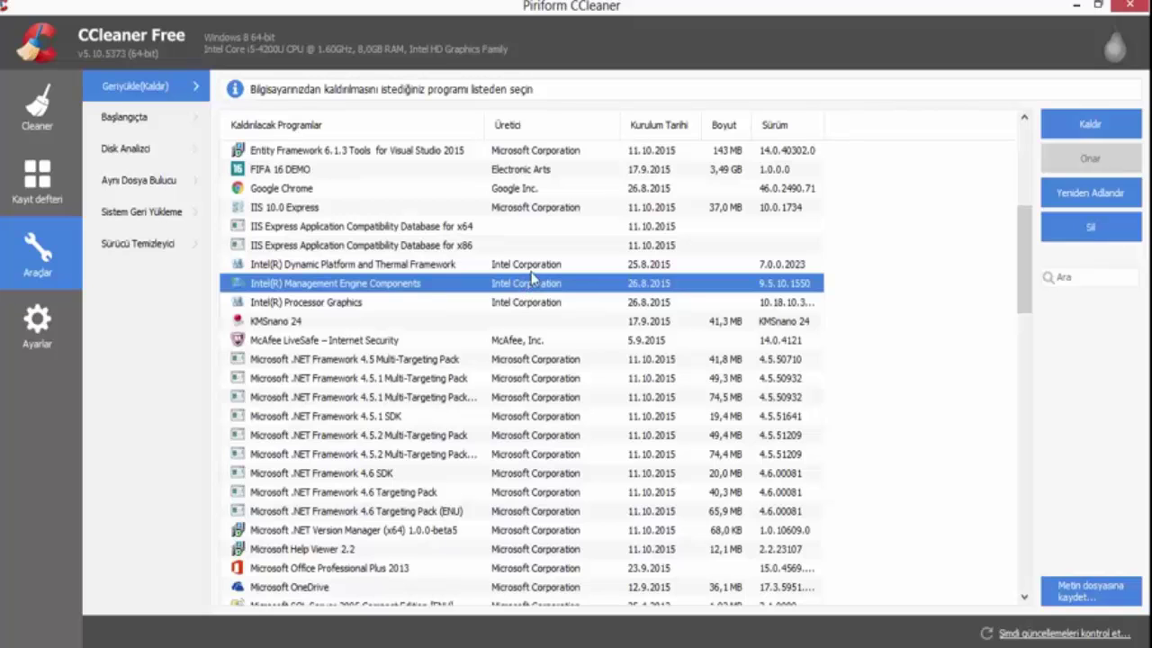
{"action": "scroll", "coordinate": [531, 281], "scroll_direction": "up", "scroll_amount": 1}
{"action": "scroll", "coordinate": [836, 253], "scroll_direction": "up", "scroll_amount": 5}
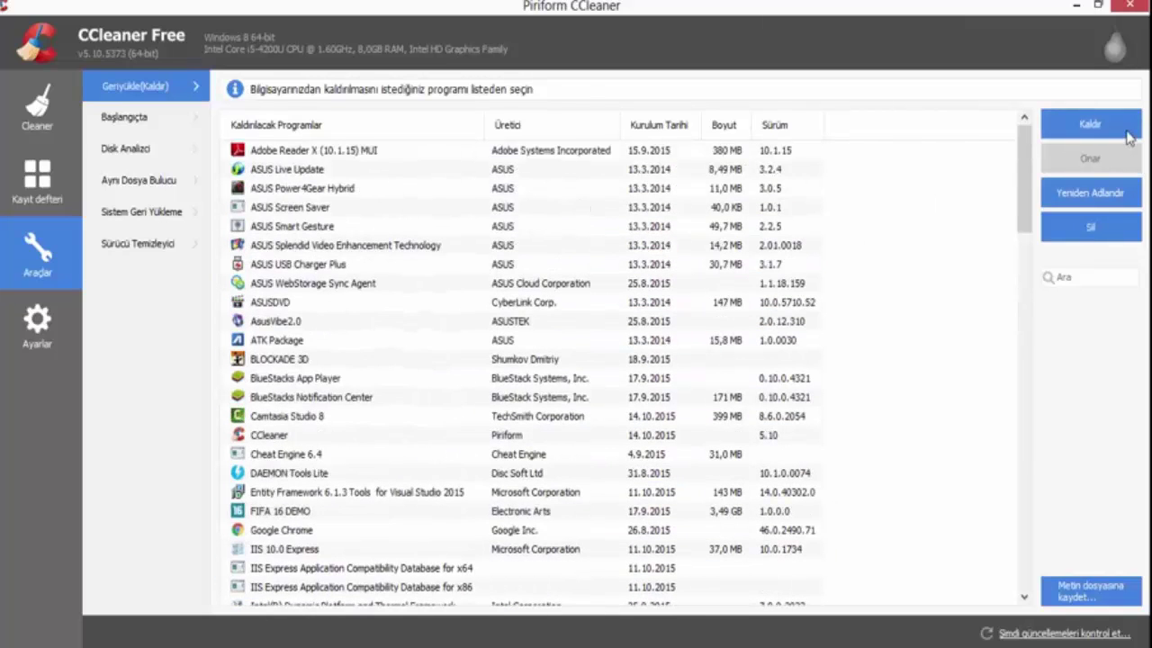
{"action": "scroll", "coordinate": [1080, 191], "scroll_direction": "down", "scroll_amount": 3}
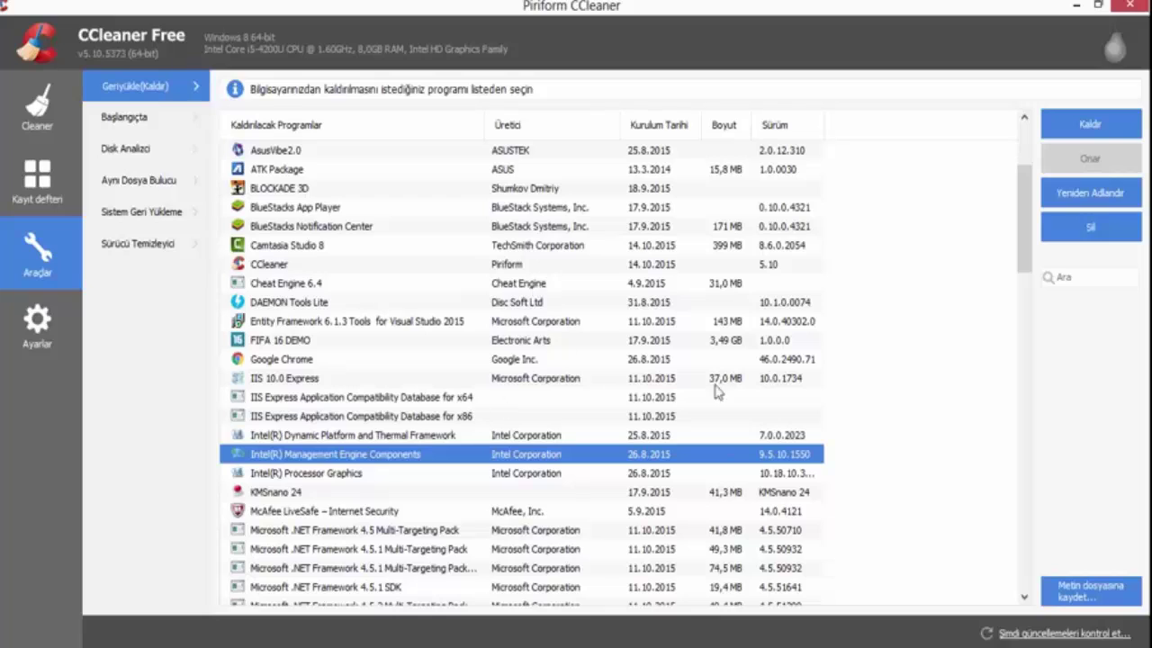
{"action": "left_click", "coordinate": [558, 387]}
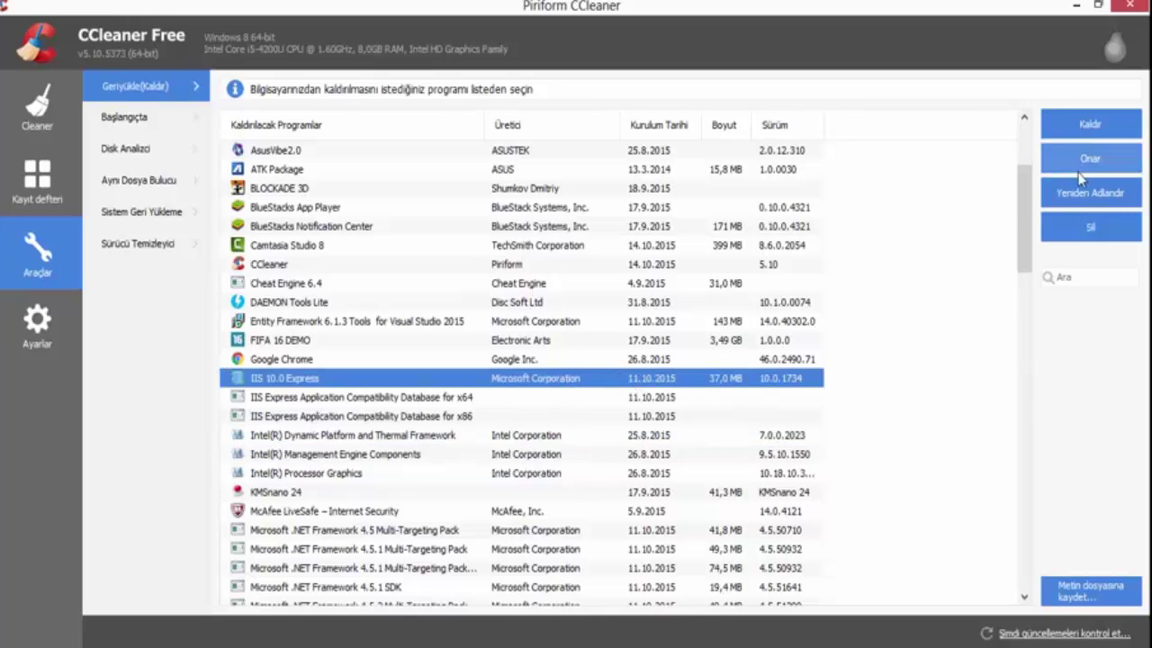
{"action": "scroll", "coordinate": [684, 353], "scroll_direction": "down", "scroll_amount": 3}
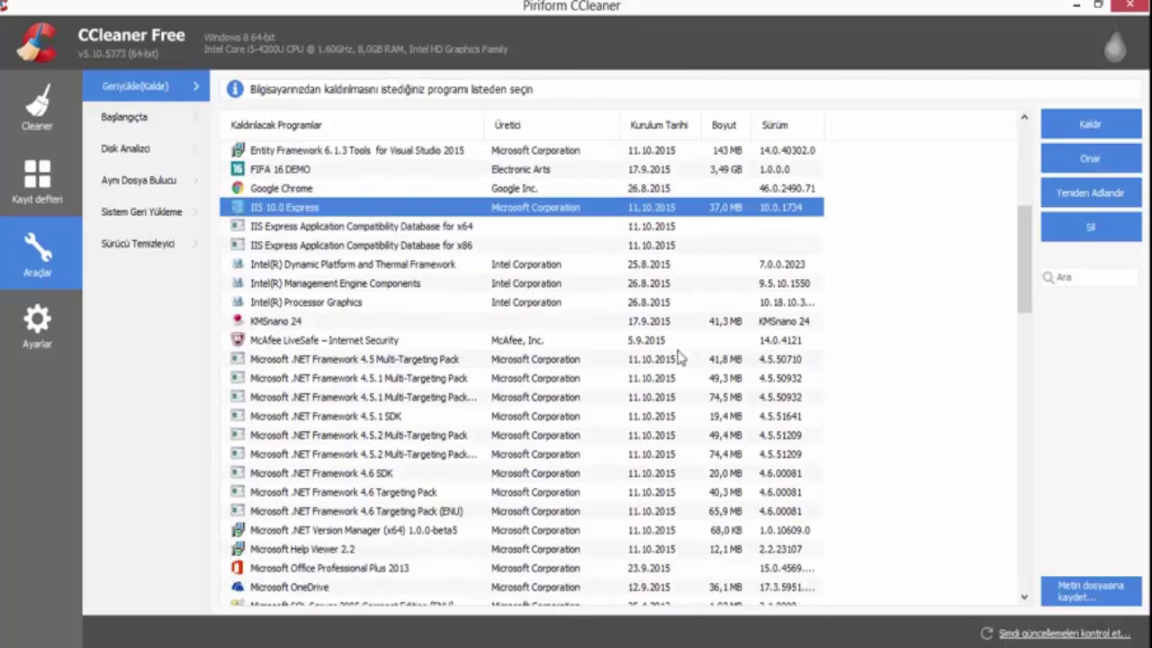
Open the startup programs tool and look through the Internet Explorer and Firefox entries, selecting Yandex.Bar among the Firefox ones
{"action": "scroll", "coordinate": [666, 351], "scroll_direction": "down", "scroll_amount": 2}
{"action": "scroll", "coordinate": [661, 347], "scroll_direction": "up", "scroll_amount": 8}
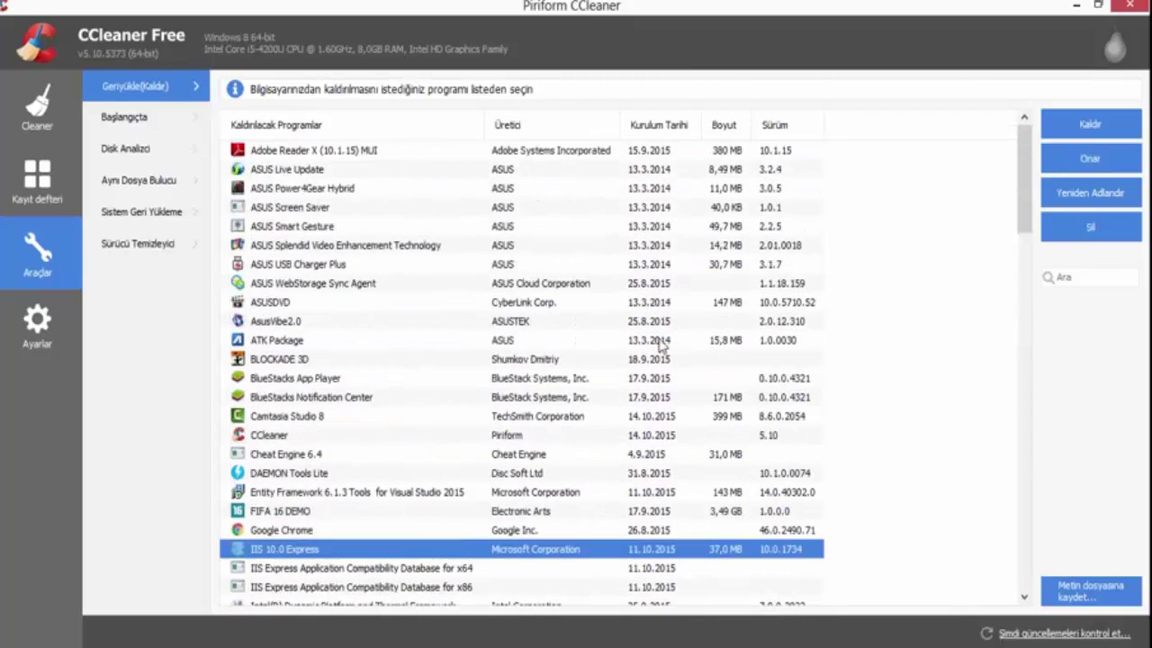
{"action": "left_click", "coordinate": [191, 119]}
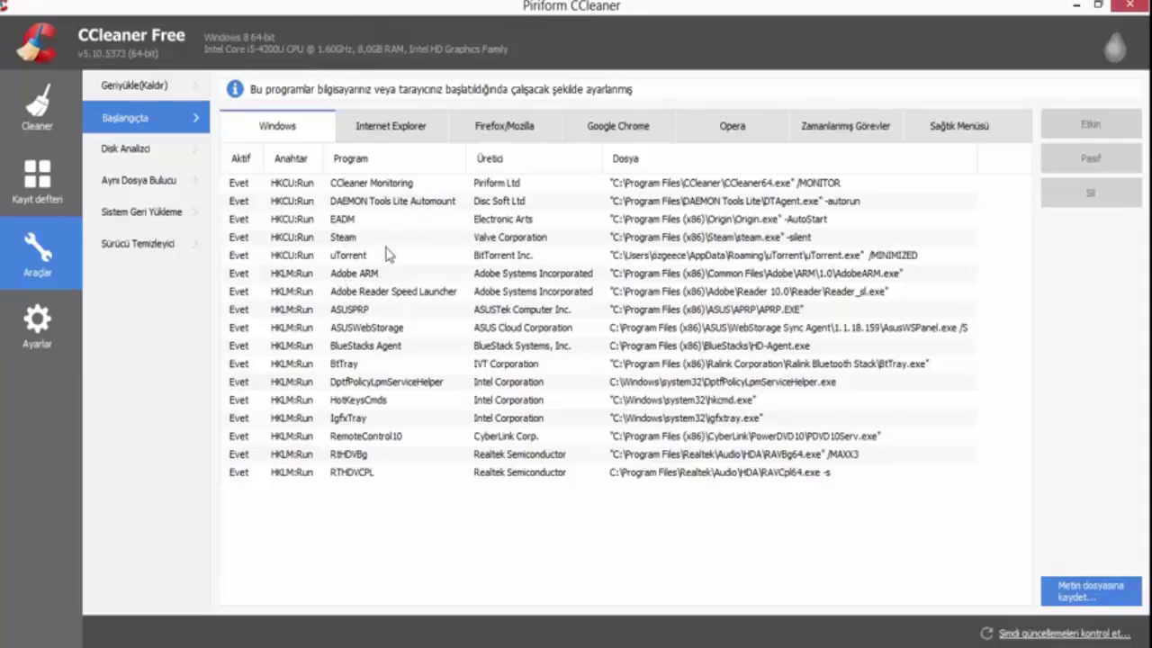
{"action": "left_click", "coordinate": [388, 131]}
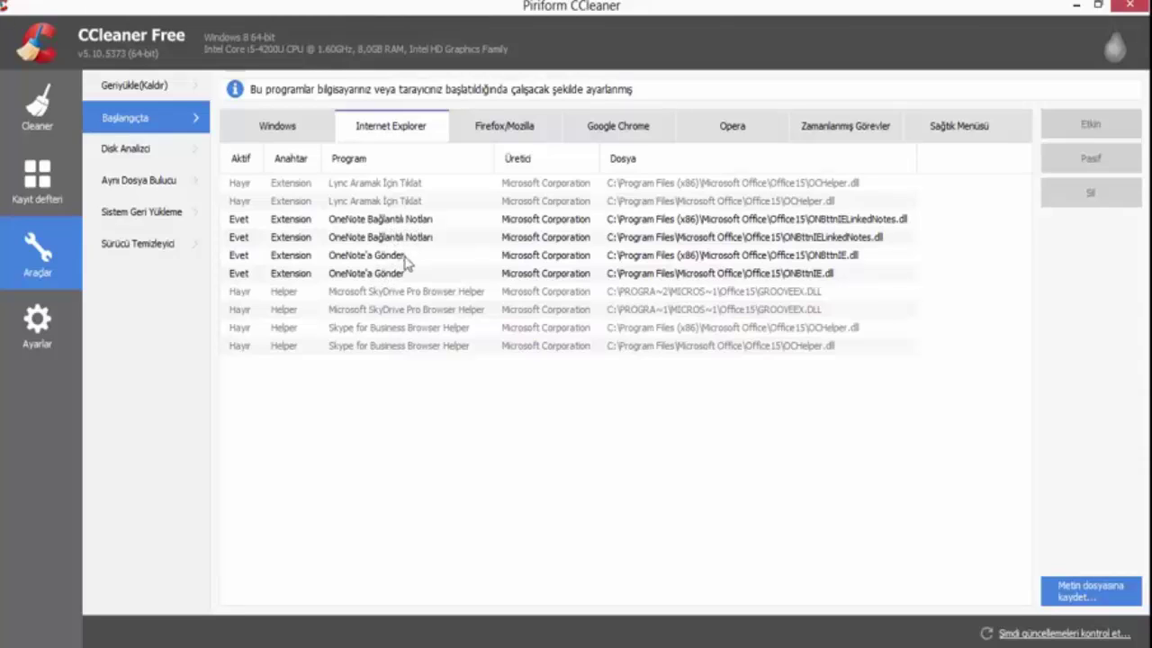
{"action": "left_click", "coordinate": [501, 127]}
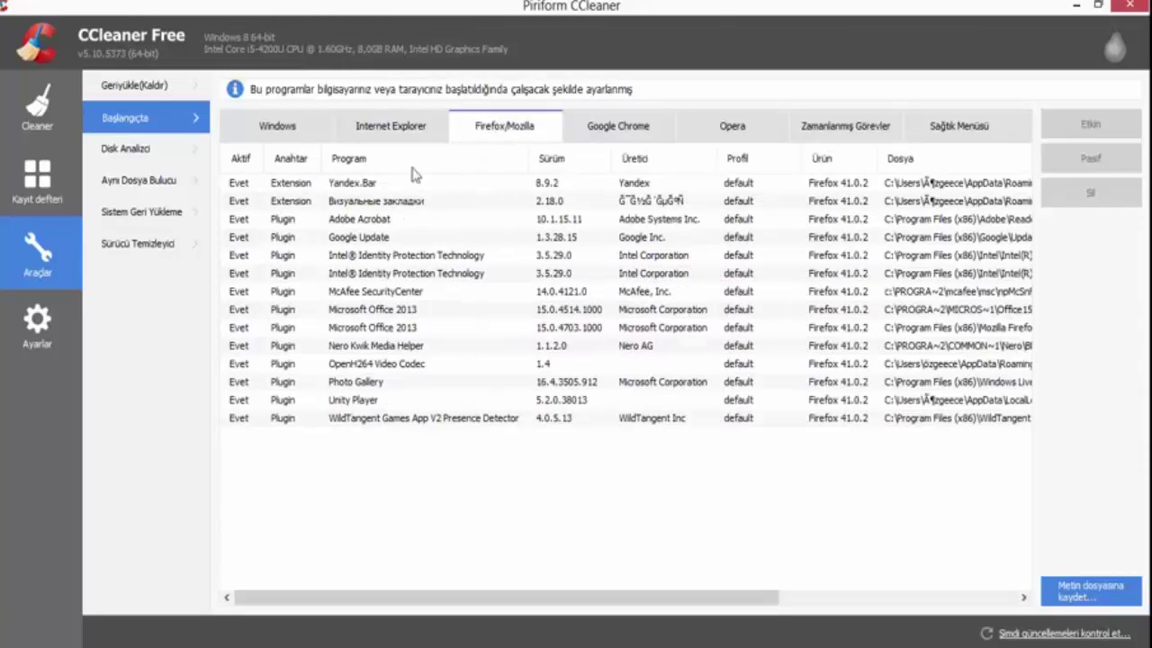
{"action": "left_click", "coordinate": [359, 185]}
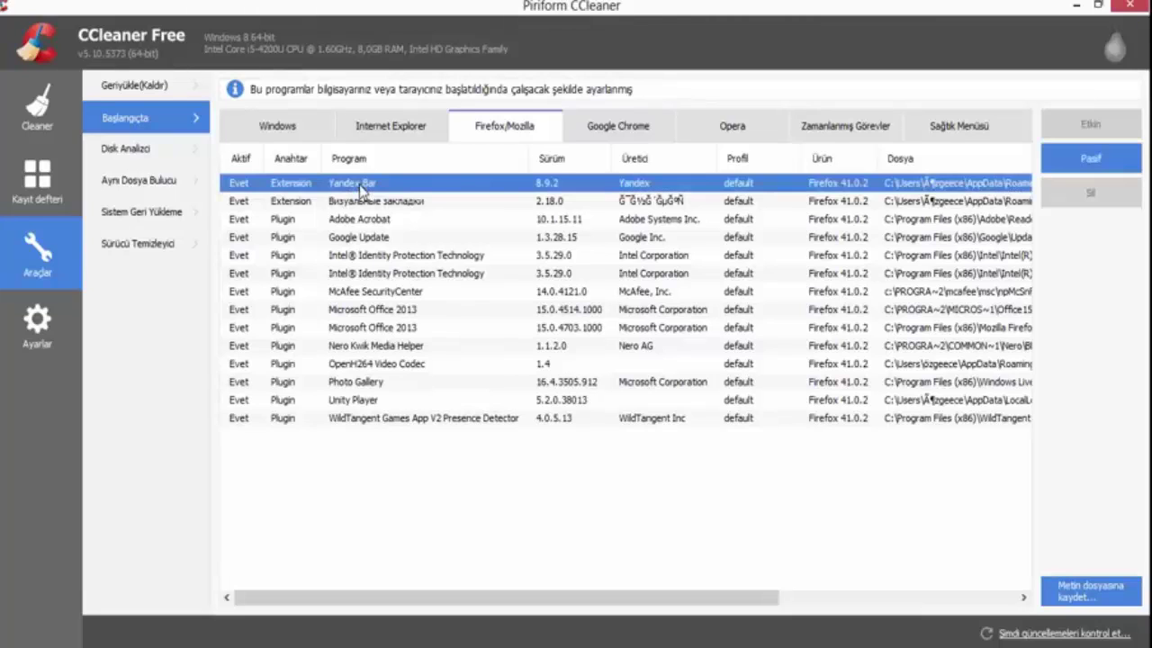
{"action": "left_click", "coordinate": [396, 126]}
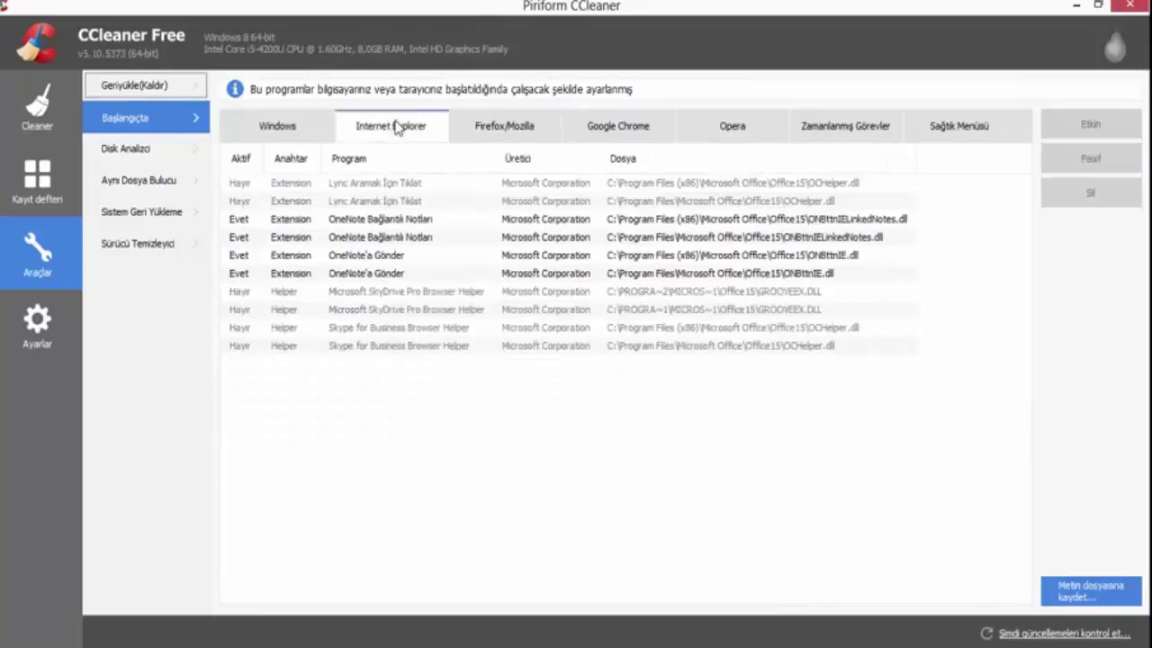
Select Steam, ASUSPRP, ASUSWebStorage and DptfPolicyLpmServiceHelper in turn among the Windows startup entries to see their available actions
{"action": "left_click", "coordinate": [308, 127]}
{"action": "left_click", "coordinate": [419, 241]}
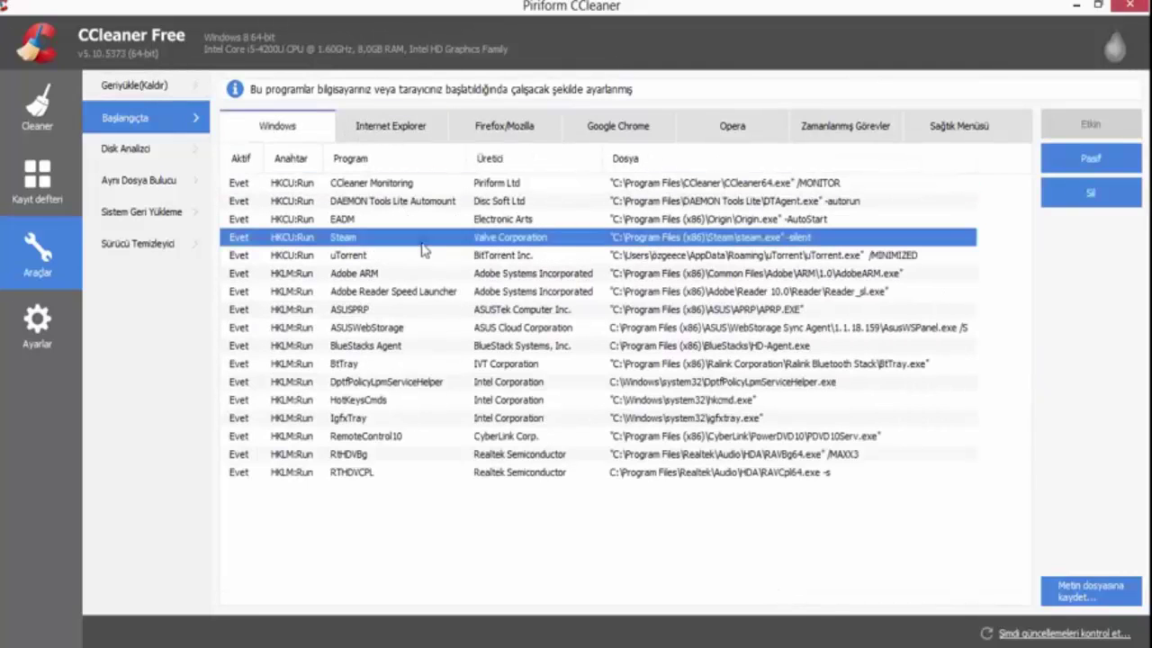
{"action": "left_click", "coordinate": [412, 311]}
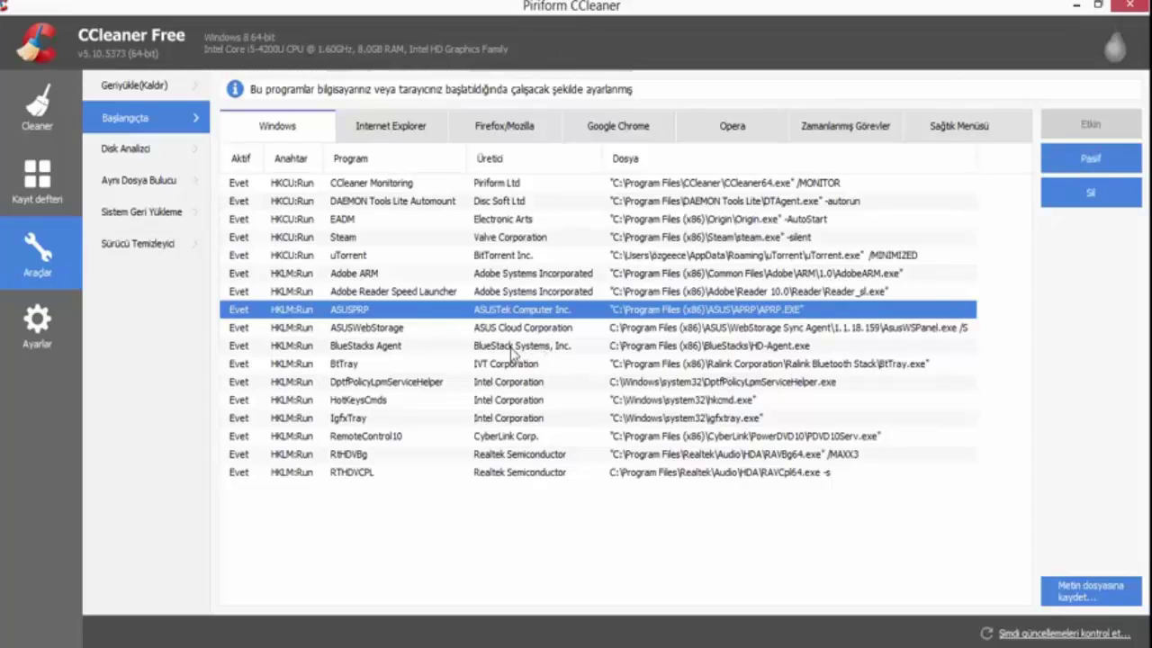
{"action": "left_click", "coordinate": [511, 329]}
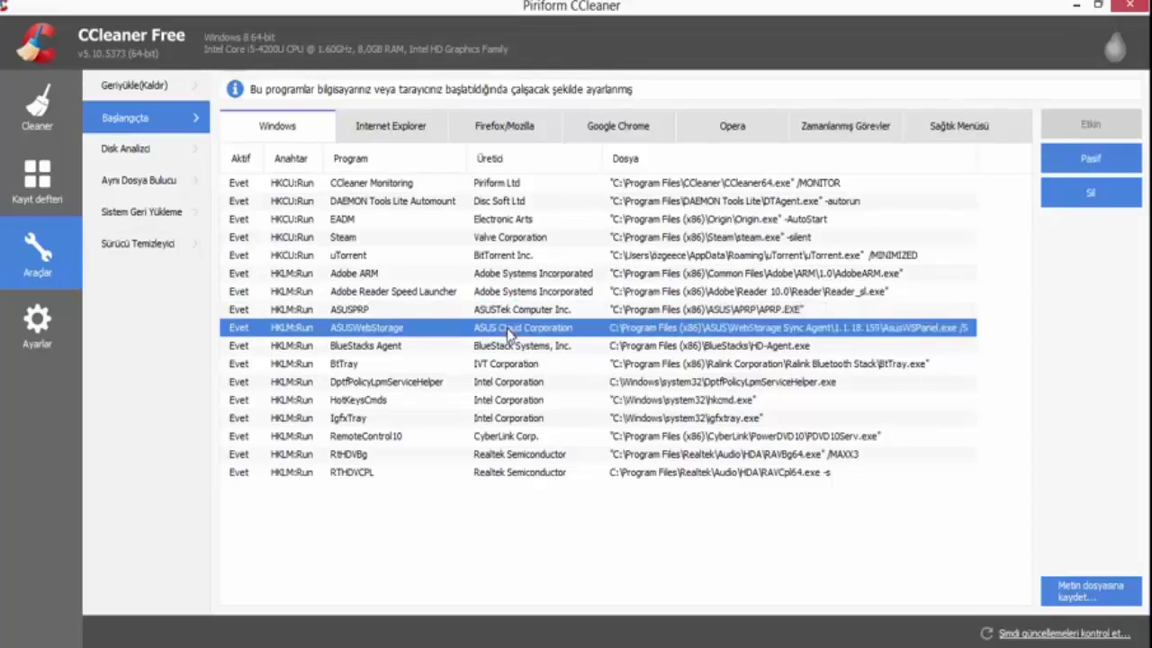
{"action": "left_click", "coordinate": [519, 385]}
Disable the ASUSWebStorage entry in the Windows startup list and re-enable it
{"action": "left_click", "coordinate": [508, 333]}
{"action": "left_click", "coordinate": [1069, 159]}
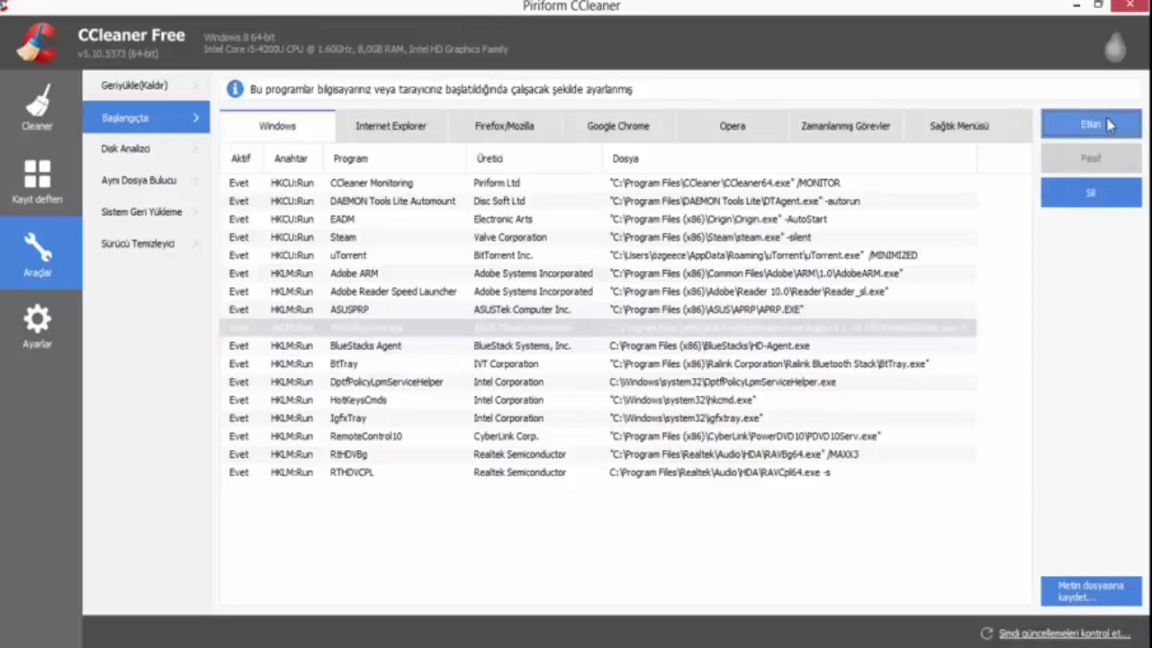
{"action": "left_click", "coordinate": [1091, 124]}
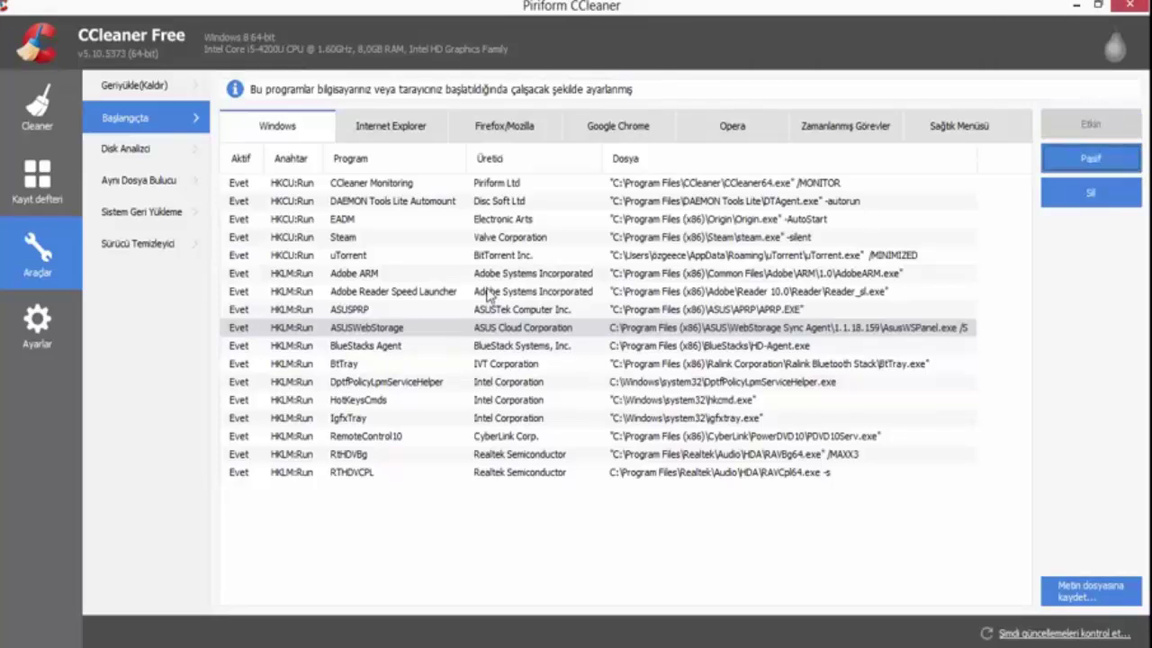
Go through the OneNote extensions in the Internet Explorer startup list and try to disable the second OneNote'a Gönder entry
{"action": "left_click", "coordinate": [426, 127]}
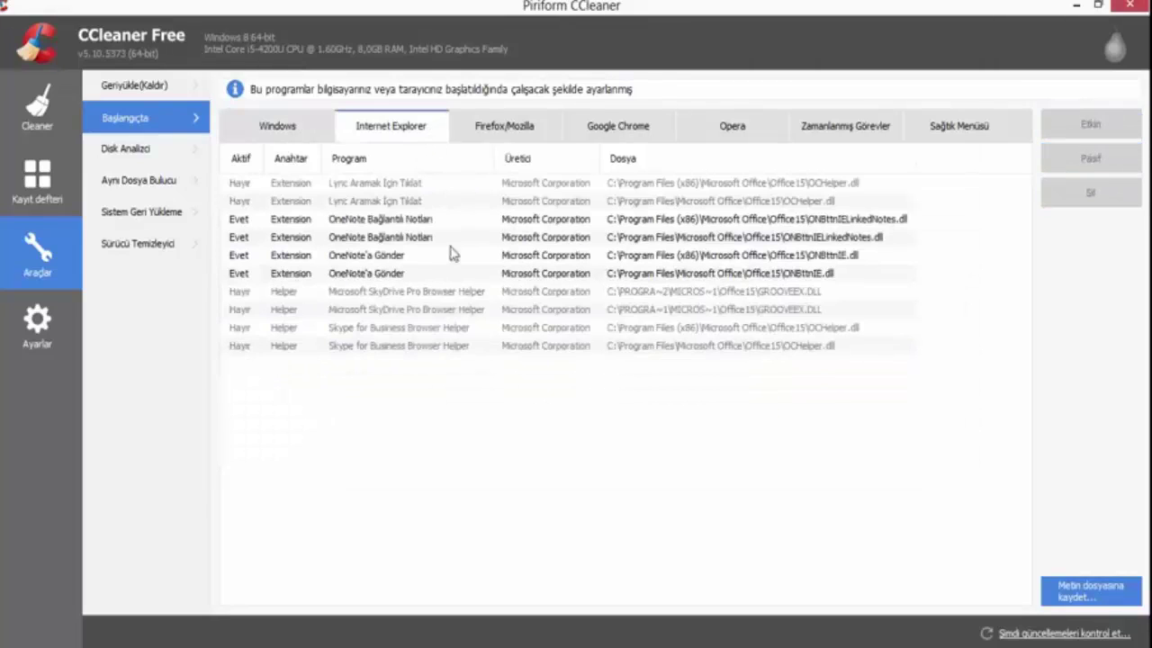
{"action": "left_click", "coordinate": [449, 220]}
{"action": "left_click", "coordinate": [474, 237]}
{"action": "left_click", "coordinate": [477, 255]}
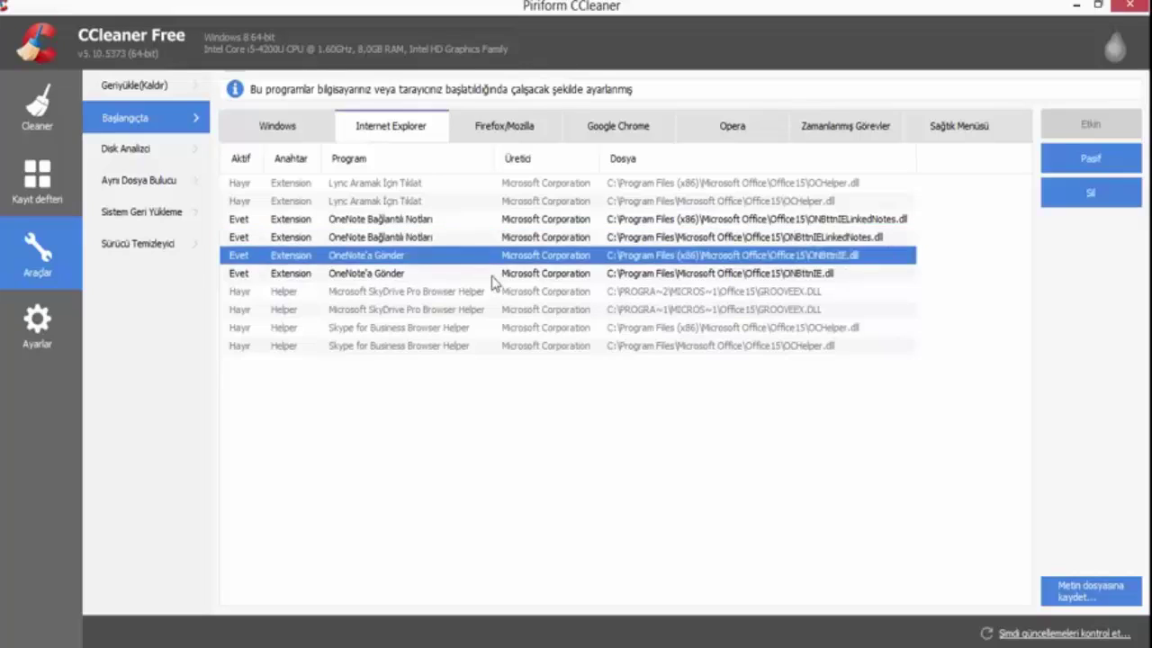
{"action": "left_click", "coordinate": [491, 273]}
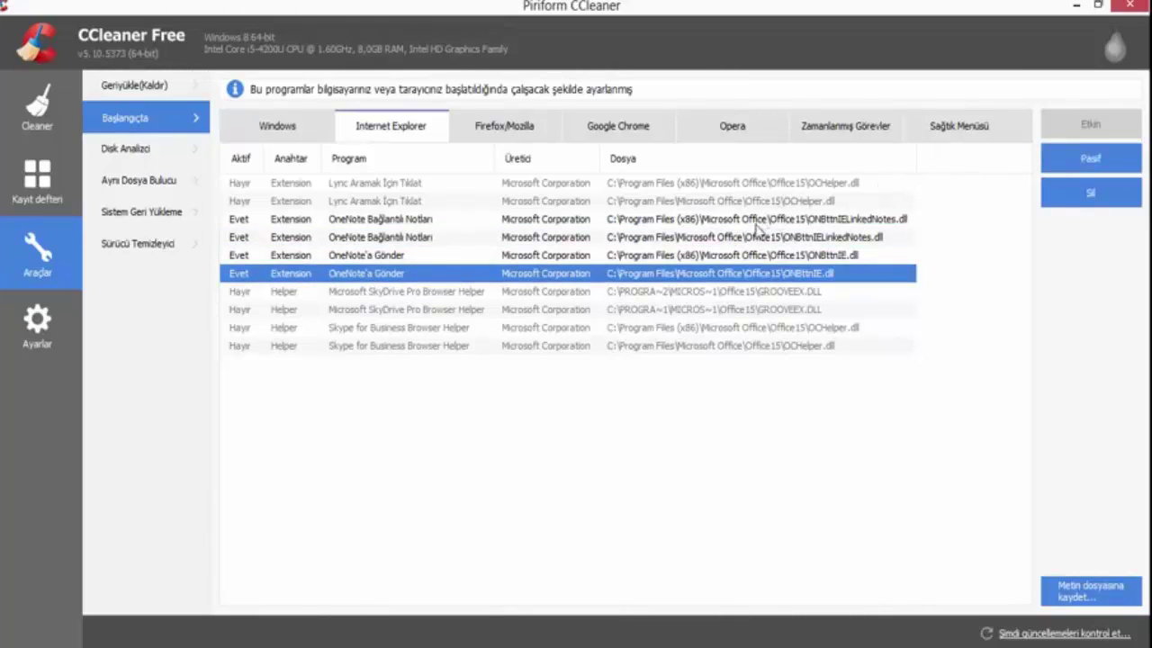
{"action": "left_click", "coordinate": [1091, 159]}
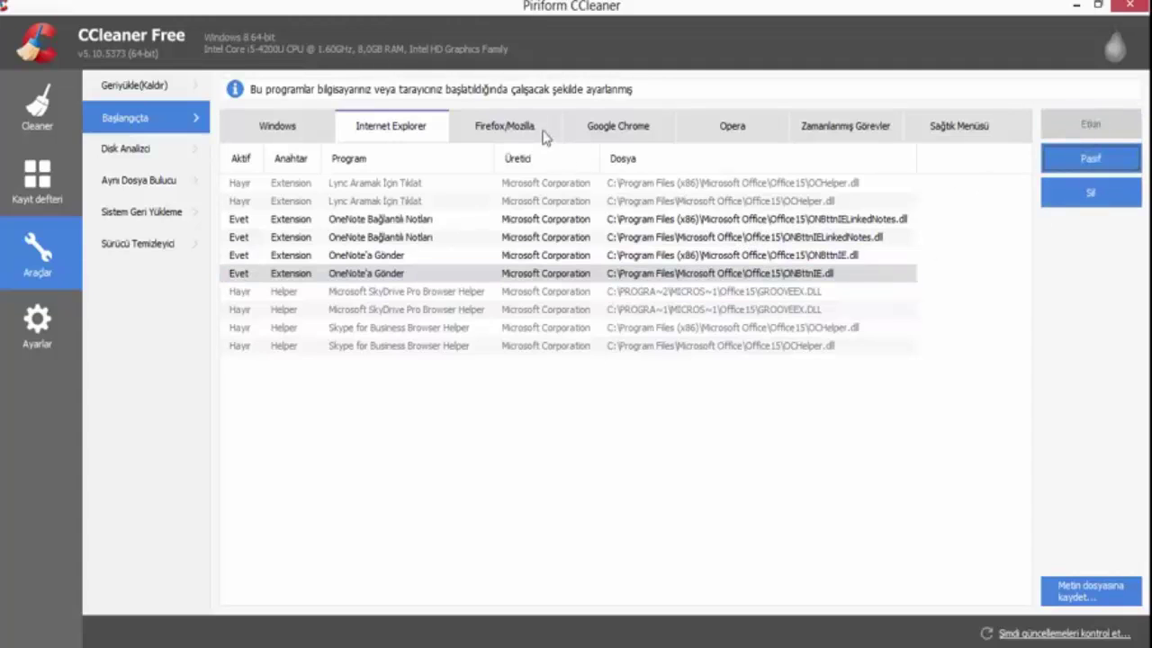
Return to the Windows startup entries and select CCleaner Monitoring, Steam and DAEMON Tools Lite Automount in turn
{"action": "left_click", "coordinate": [314, 124]}
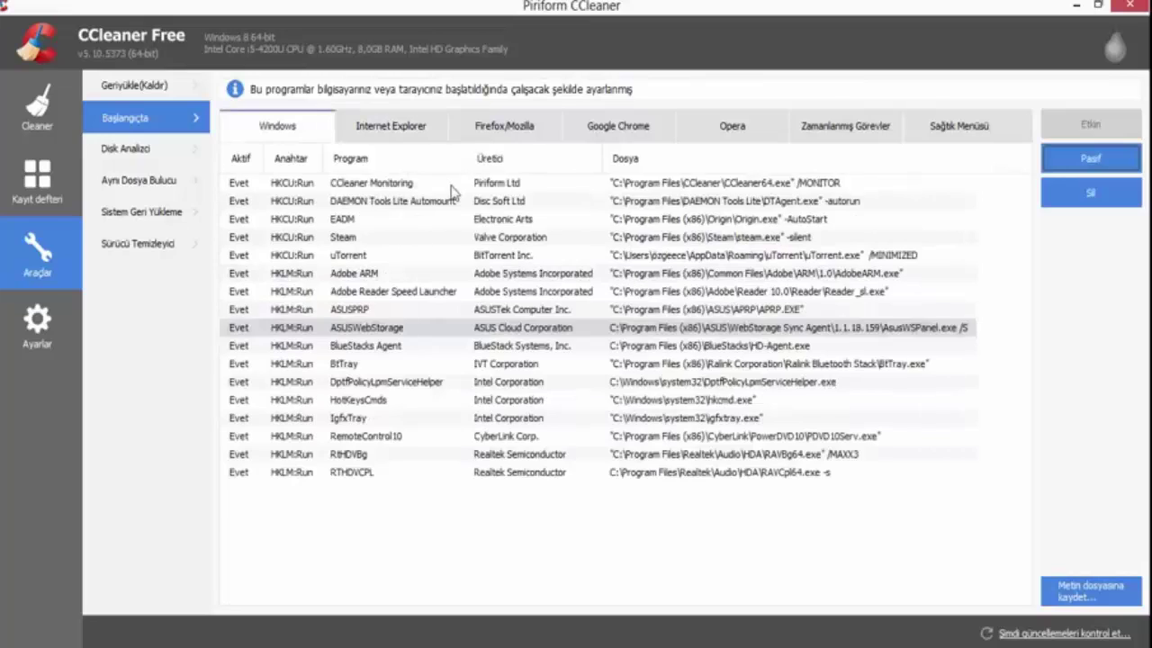
{"action": "left_click", "coordinate": [455, 186]}
{"action": "left_click", "coordinate": [506, 237]}
{"action": "left_click", "coordinate": [562, 202]}
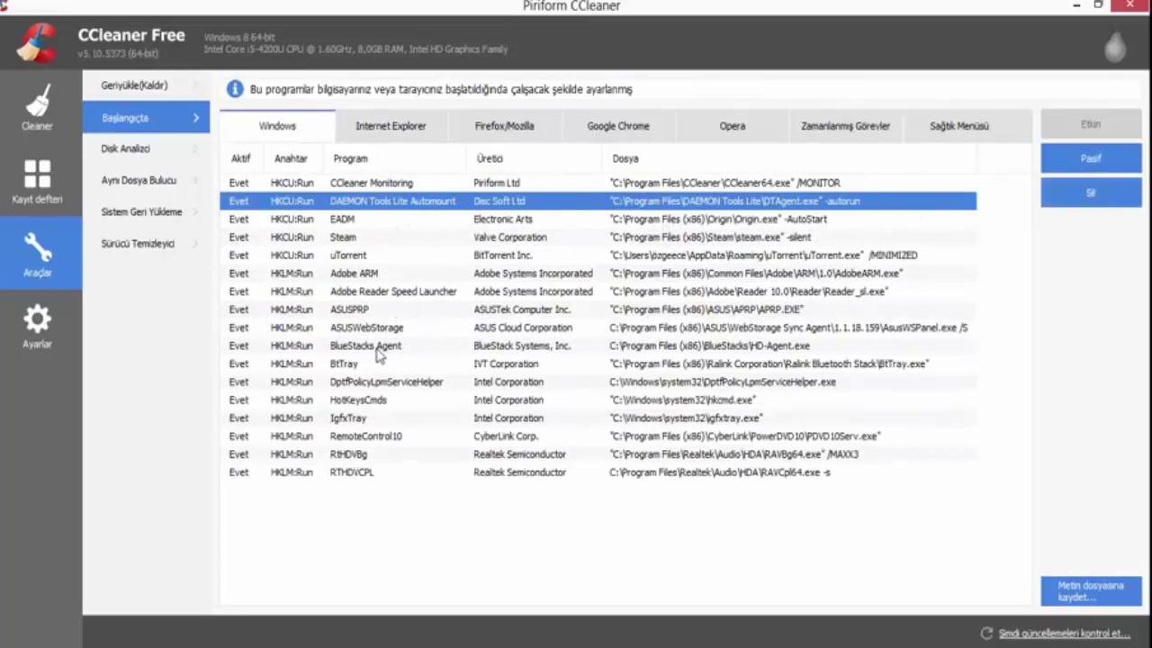
Select all Windows startup entries at once, sort them by file path and clear the selection
{"action": "key", "text": "ctrl+a"}
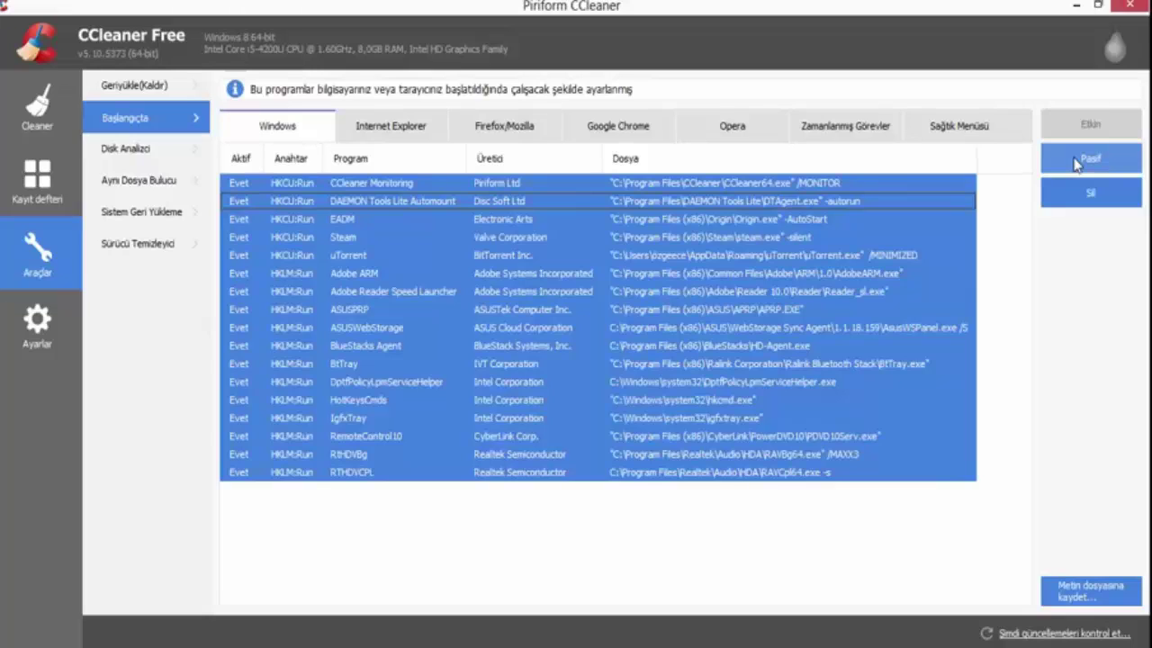
{"action": "left_click", "coordinate": [937, 165]}
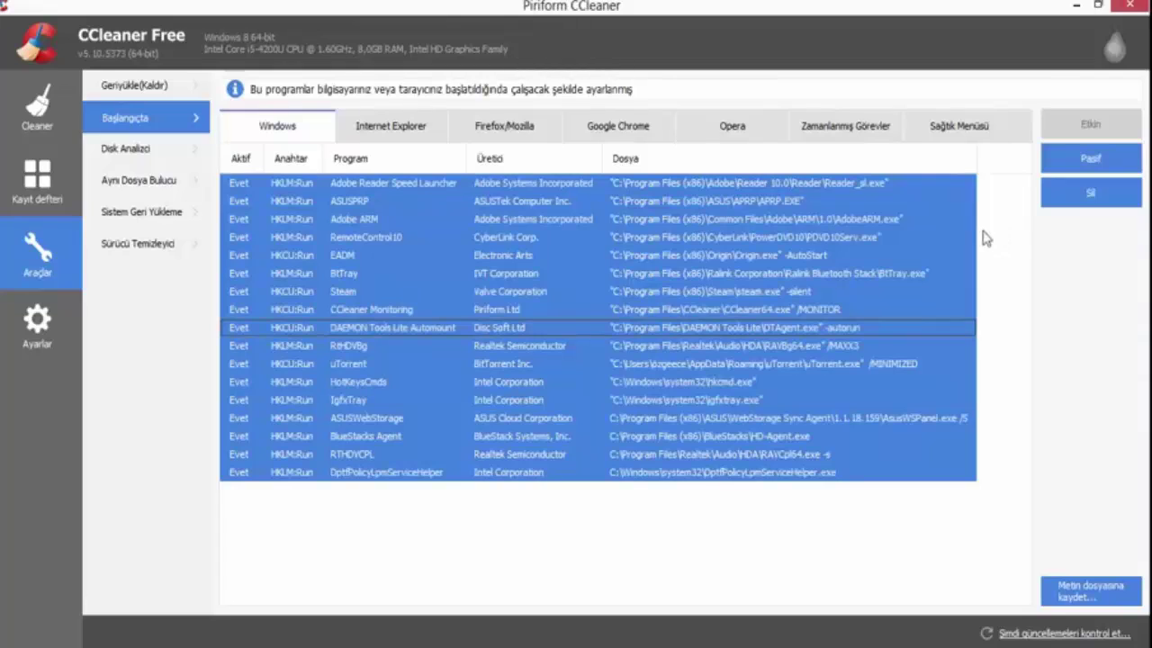
{"action": "left_click", "coordinate": [937, 508]}
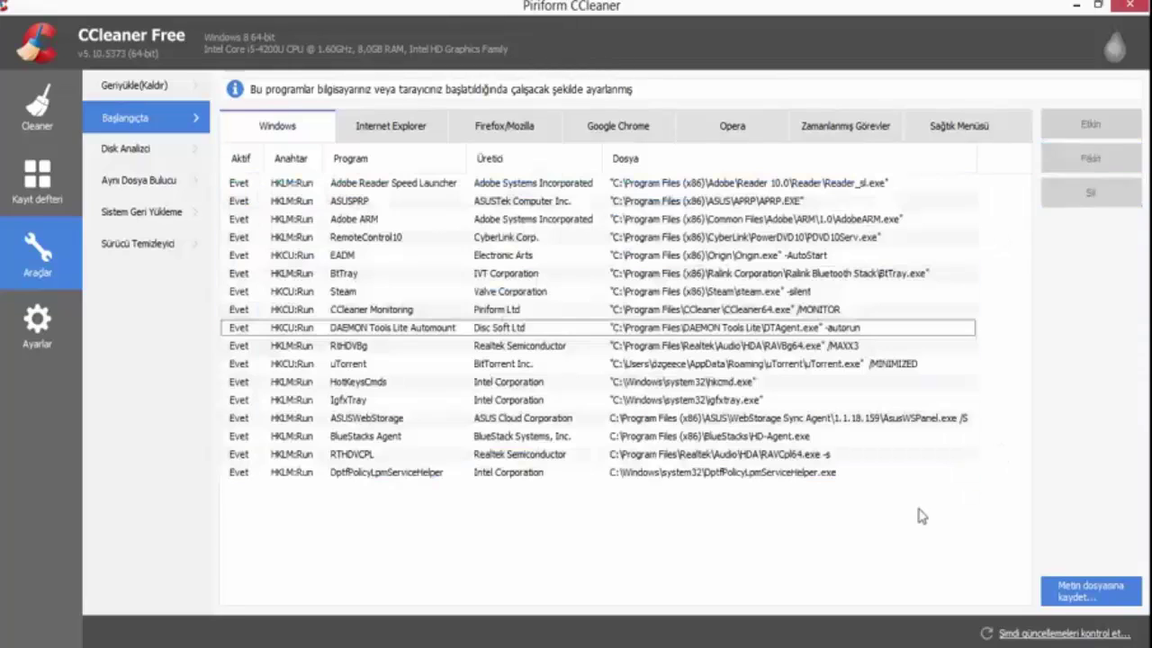
Select all Internet Explorer startup entries, then only the disabled Lync, SkyDrive Pro and Skype for Business entries together
{"action": "left_click", "coordinate": [367, 132]}
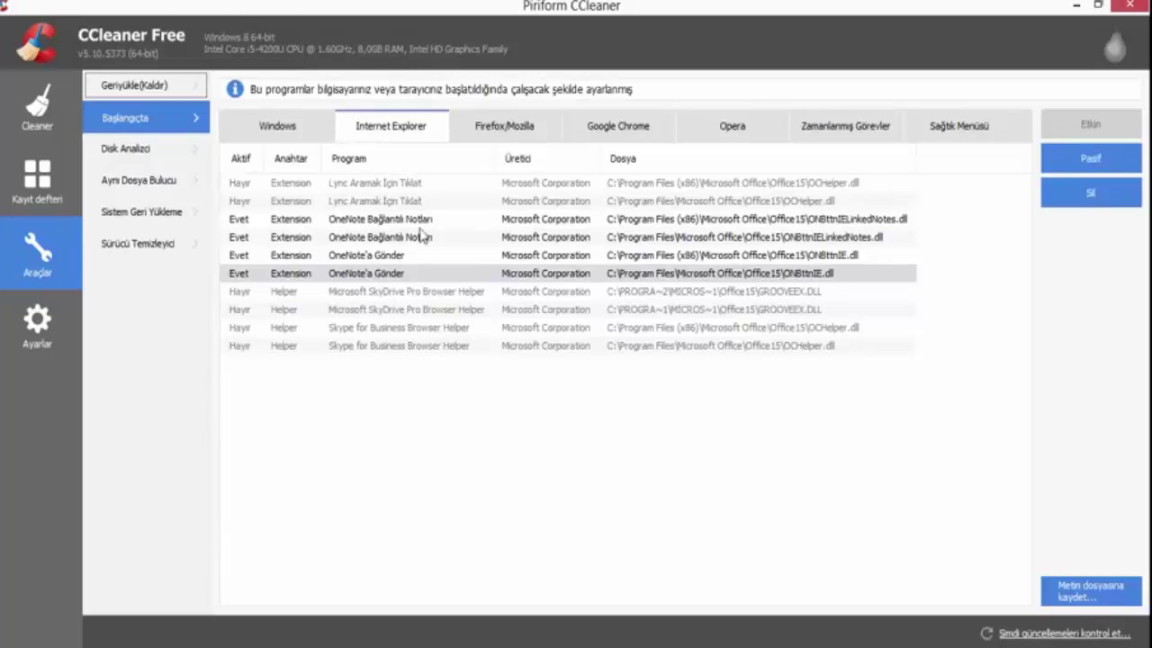
{"action": "key", "text": "ctrl+a"}
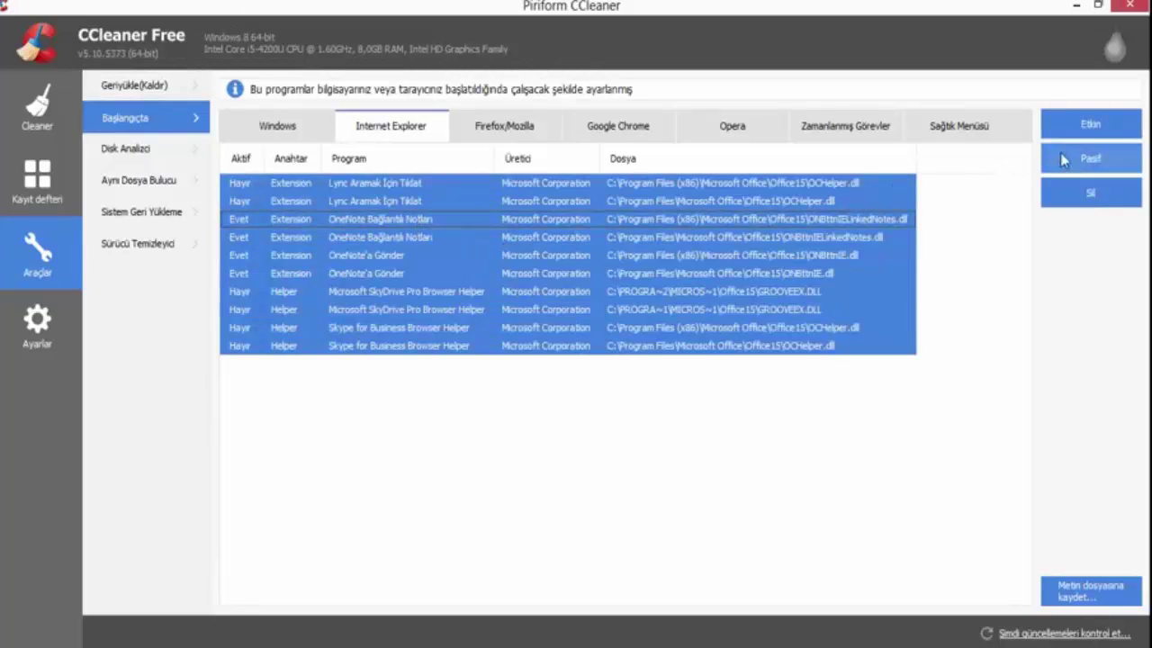
{"action": "left_click", "coordinate": [315, 204]}
{"action": "left_click", "coordinate": [334, 184]}
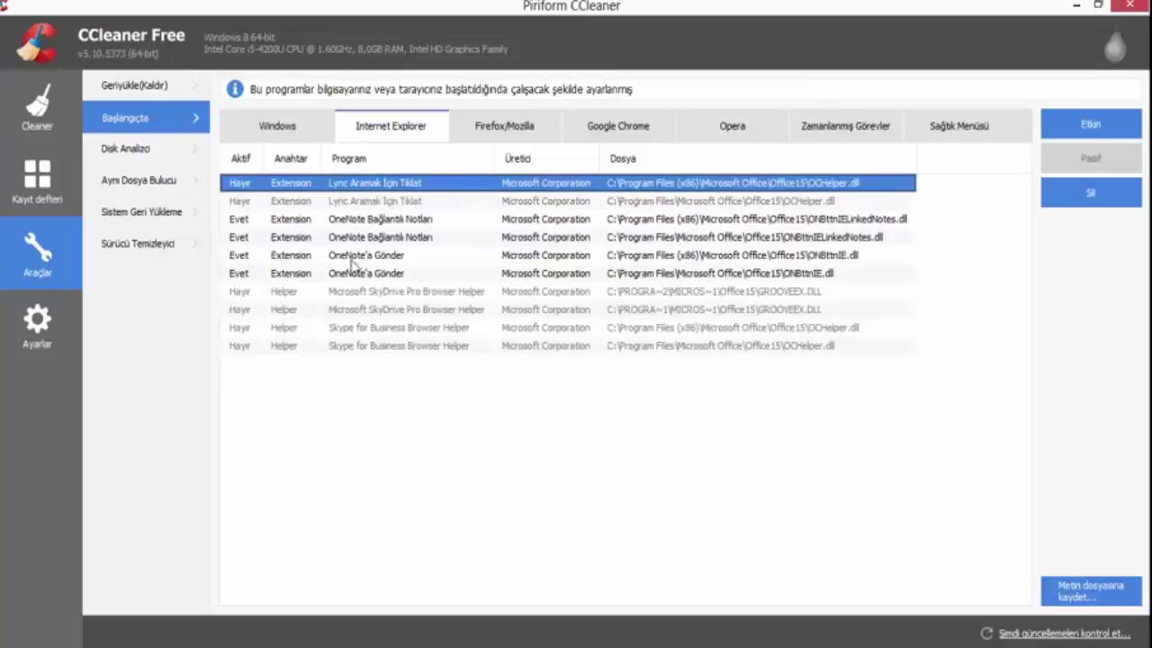
{"action": "left_click", "coordinate": [376, 203], "text": "ctrl"}
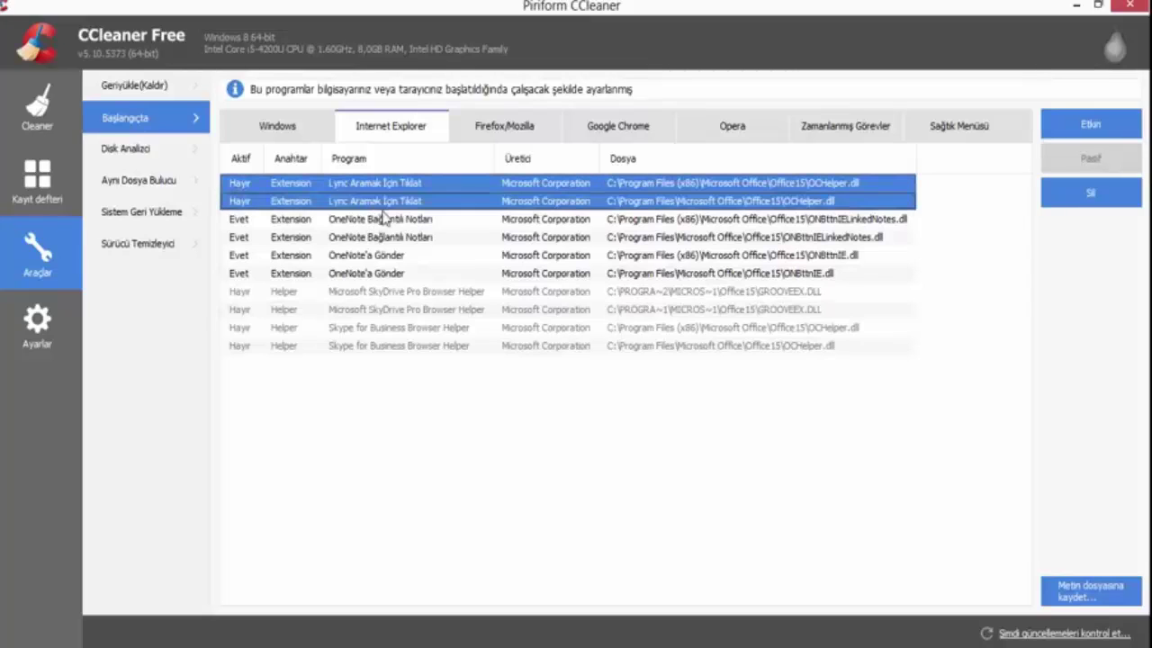
{"action": "left_click", "coordinate": [412, 290], "text": "ctrl"}
{"action": "left_click", "coordinate": [417, 310], "text": "ctrl"}
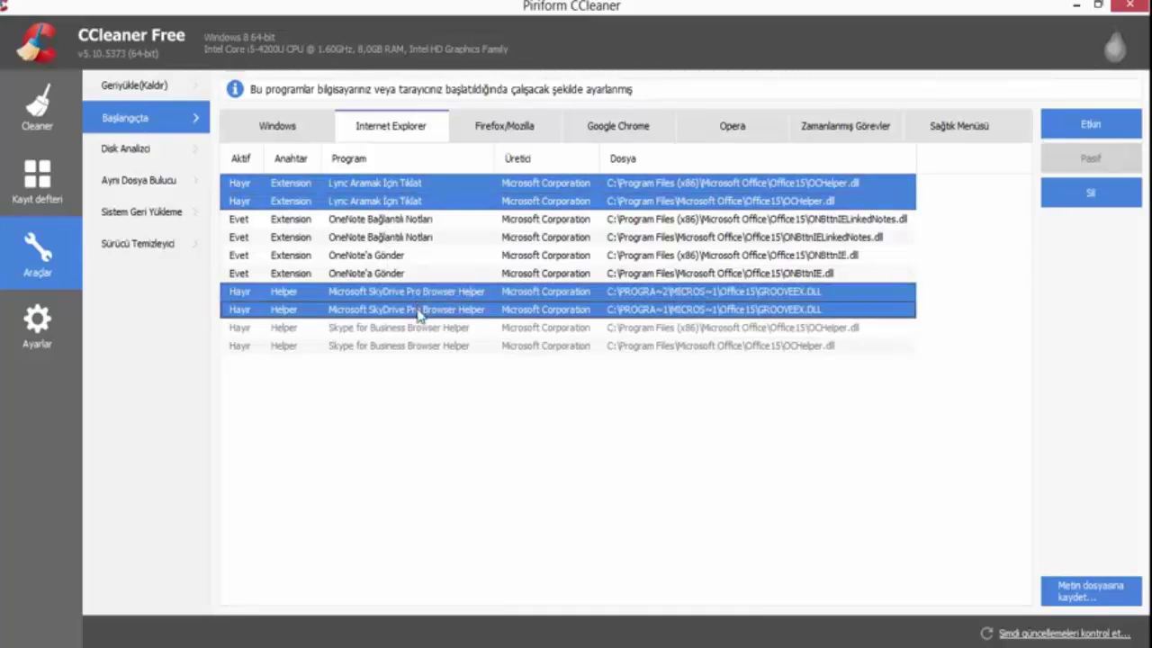
{"action": "left_click", "coordinate": [423, 328], "text": "ctrl"}
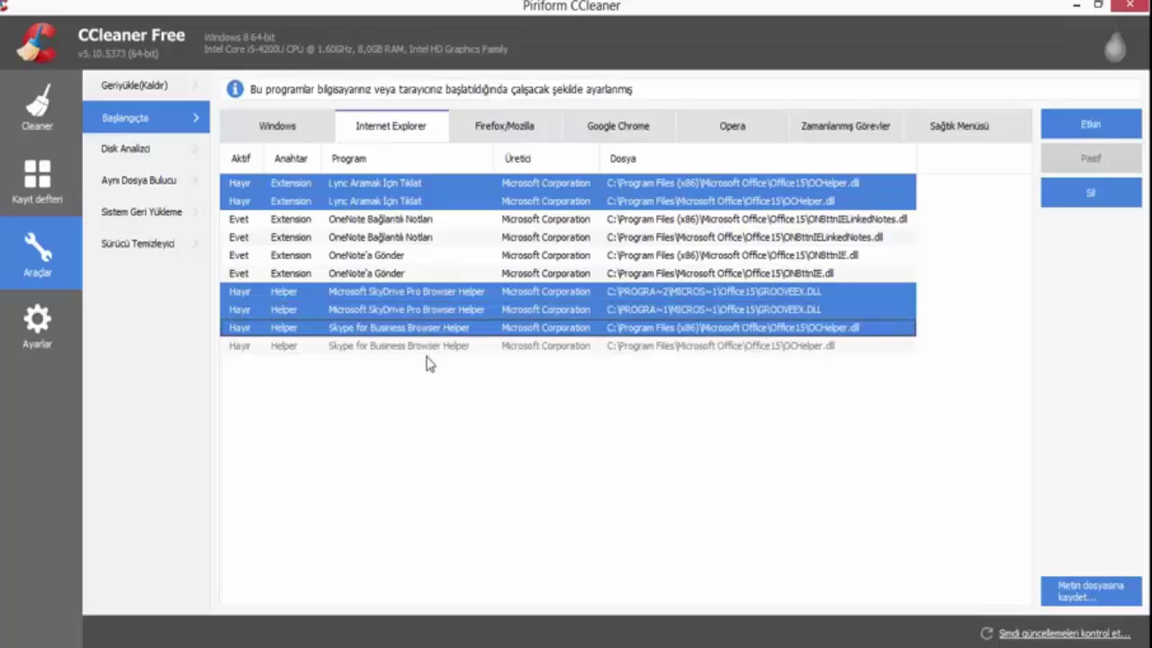
{"action": "left_click", "coordinate": [430, 349], "text": "ctrl"}
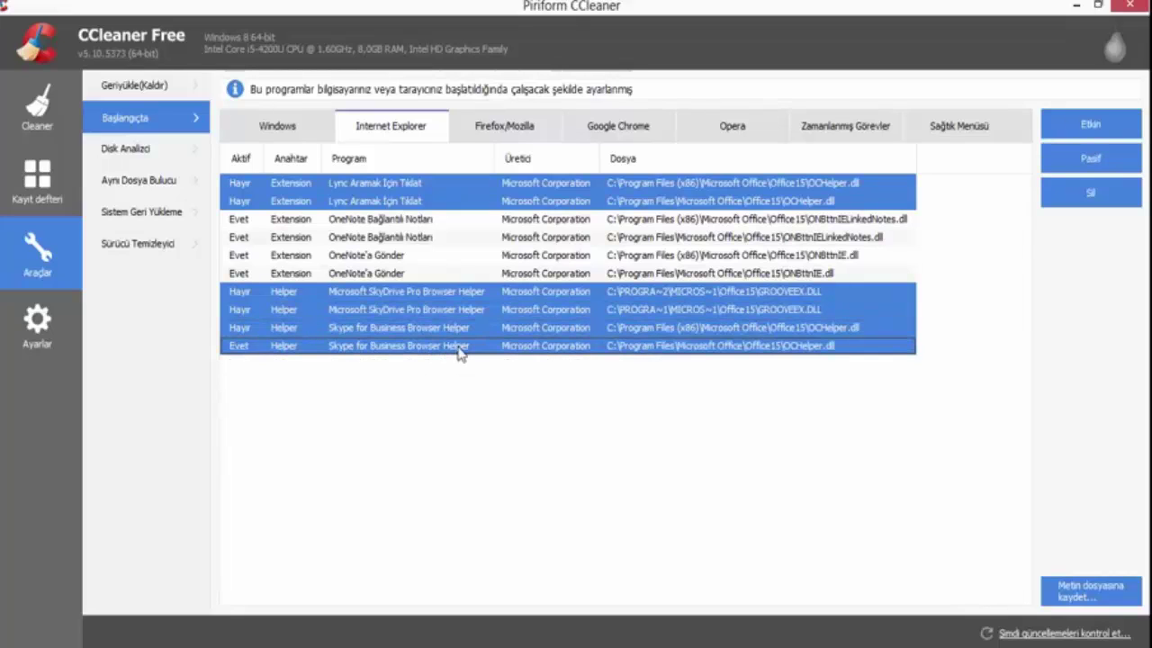
Disable the last Skype for Business Browser Helper entry for Internet Explorer, then toggle it on and off again
{"action": "left_click", "coordinate": [461, 329]}
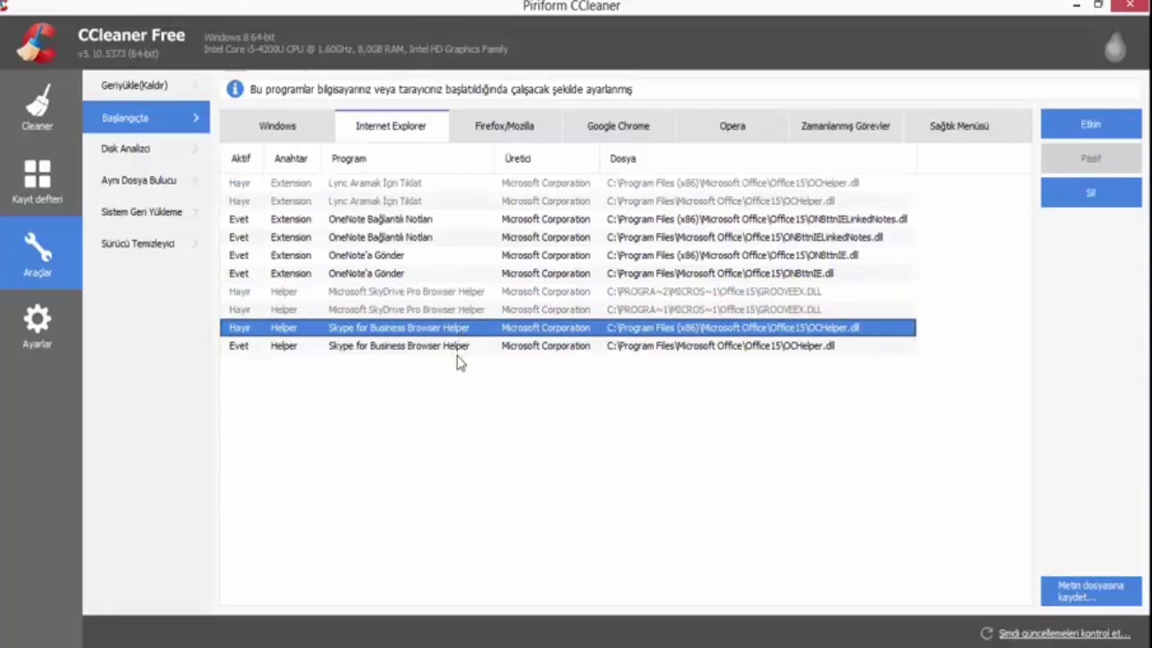
{"action": "left_click", "coordinate": [461, 350]}
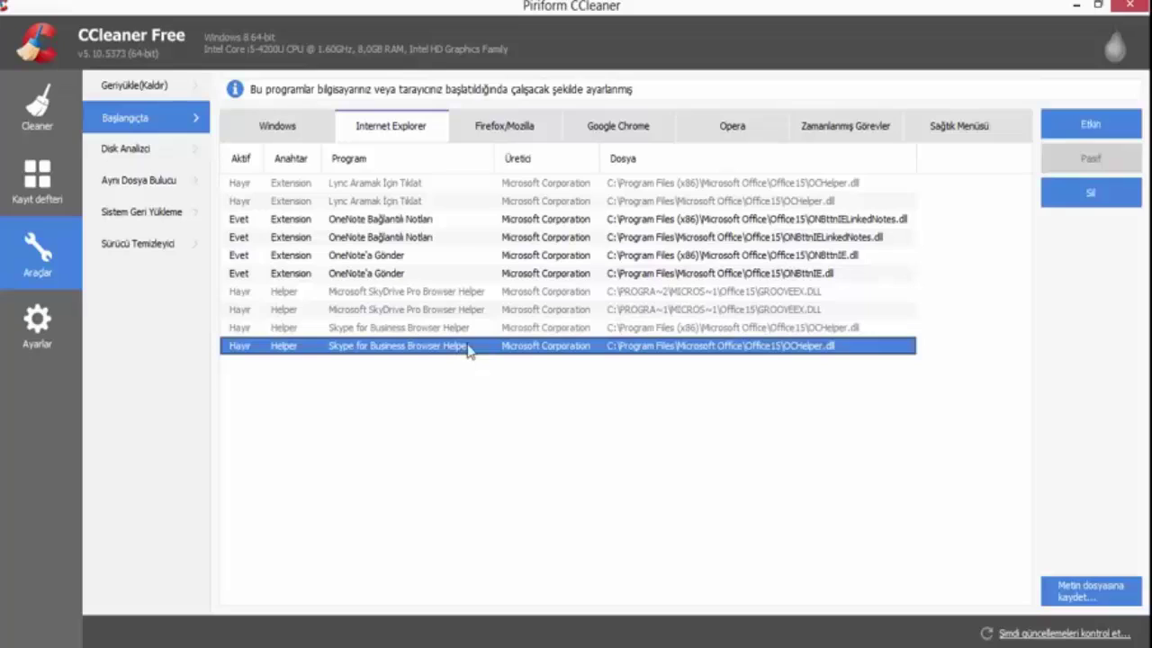
{"action": "double_click", "coordinate": [238, 350]}
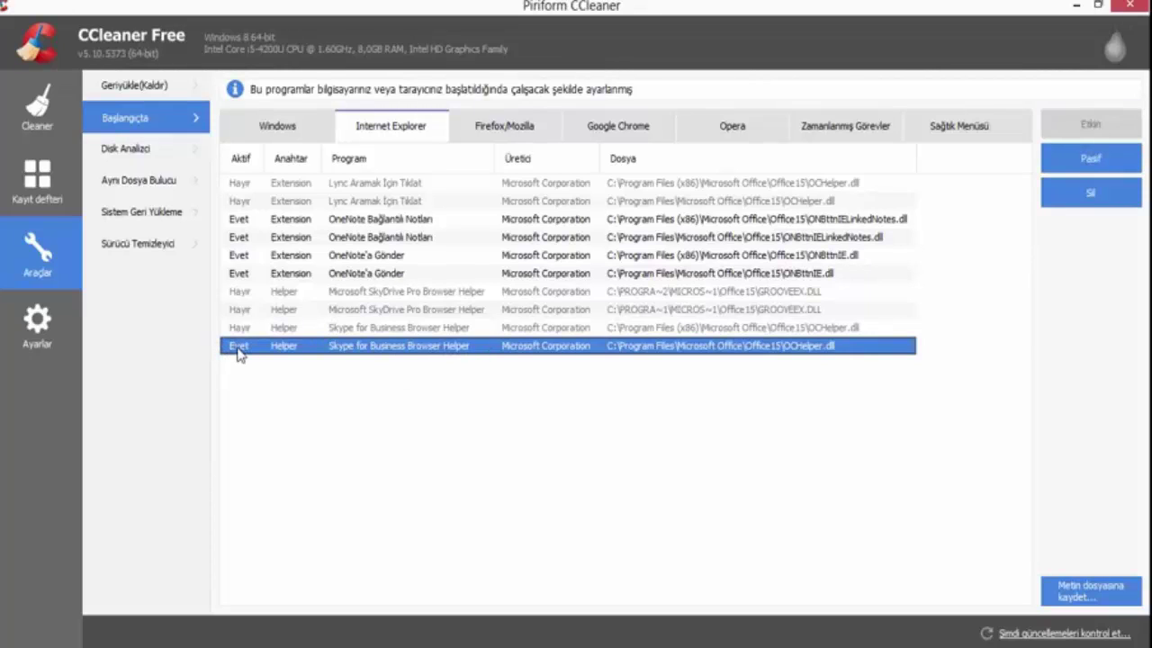
{"action": "double_click", "coordinate": [239, 351]}
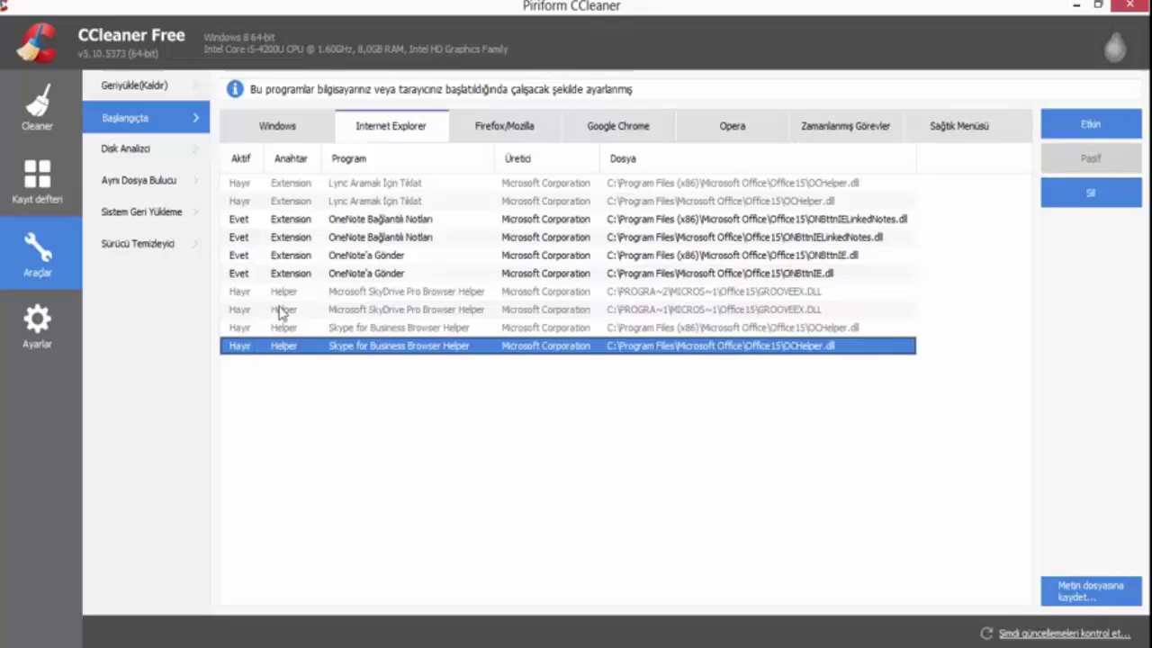
Select Yandex.Bar in the Firefox startup list, extend the selection to all its entries and clear it
{"action": "left_click", "coordinate": [479, 132]}
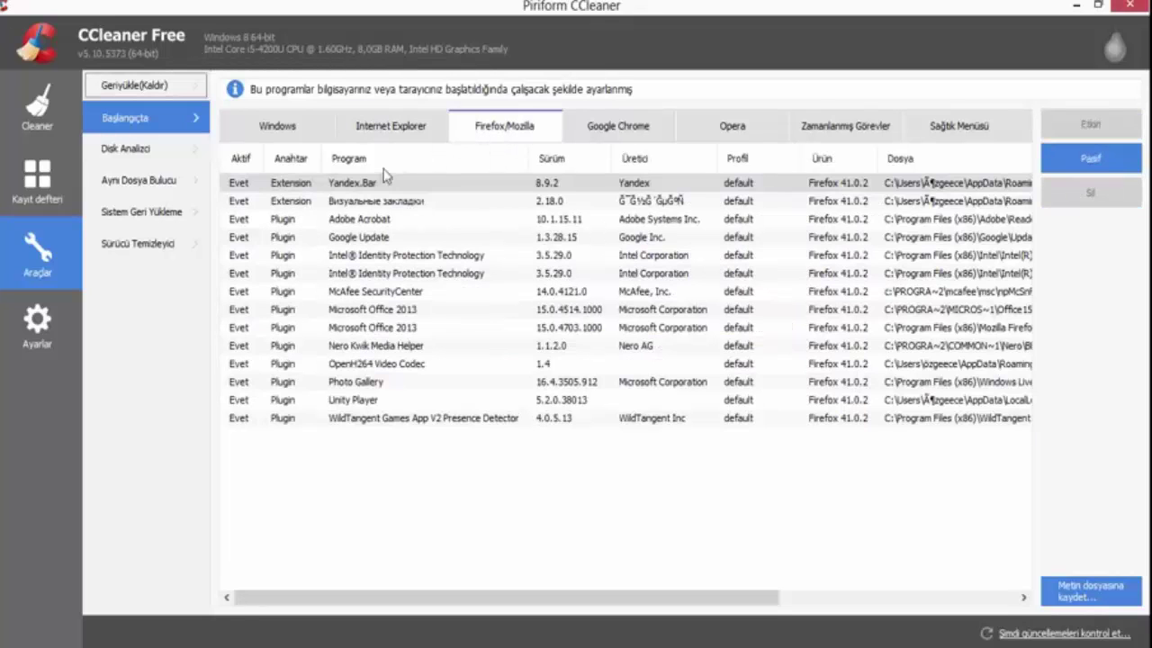
{"action": "left_click", "coordinate": [569, 186]}
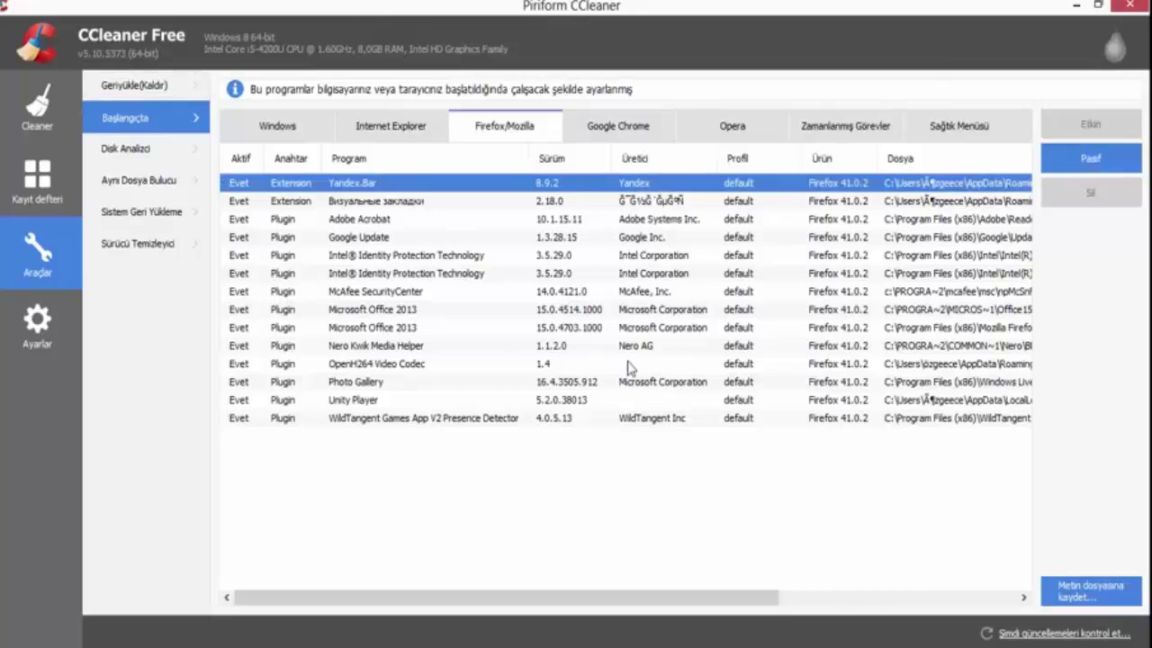
{"action": "key", "text": "ctrl+a"}
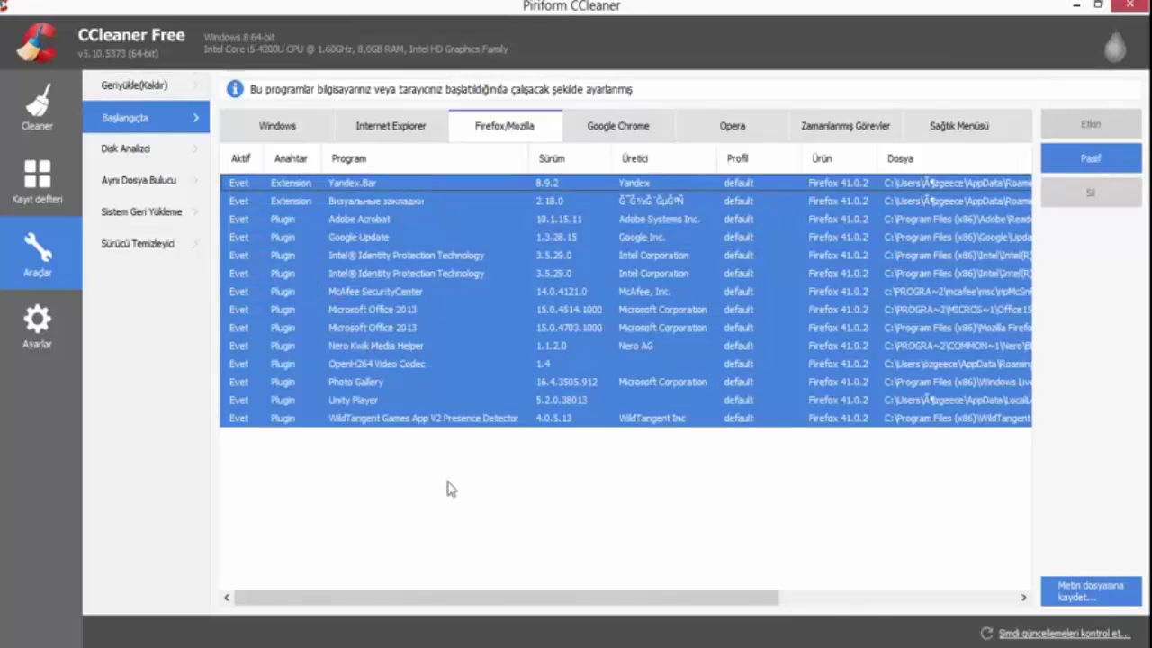
{"action": "left_click", "coordinate": [465, 505]}
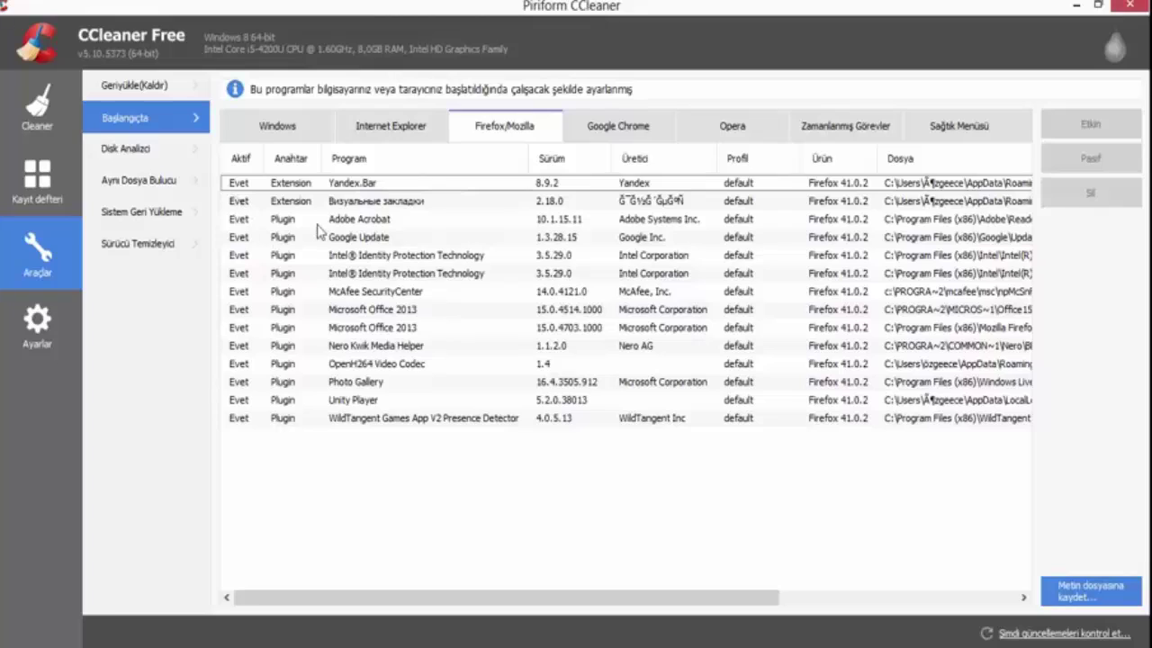
Show the Google Chrome startup entries and select müzik şarkı arama, POWER FM and the disabled Download Manager in turn
{"action": "left_click", "coordinate": [619, 115]}
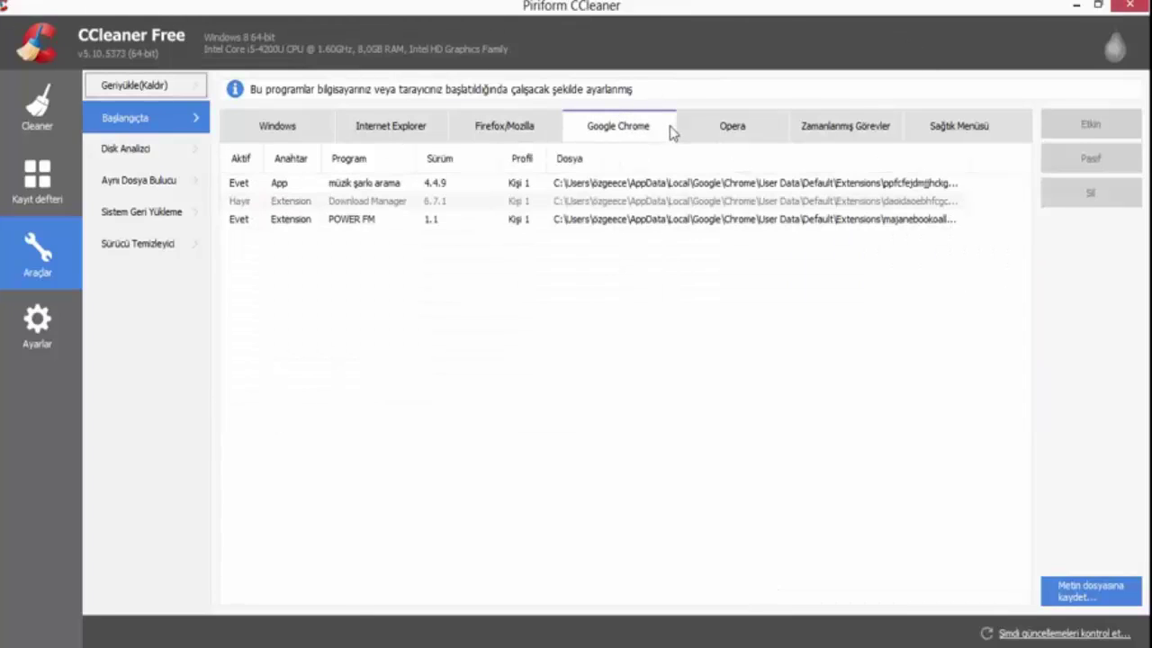
{"action": "left_click", "coordinate": [359, 185]}
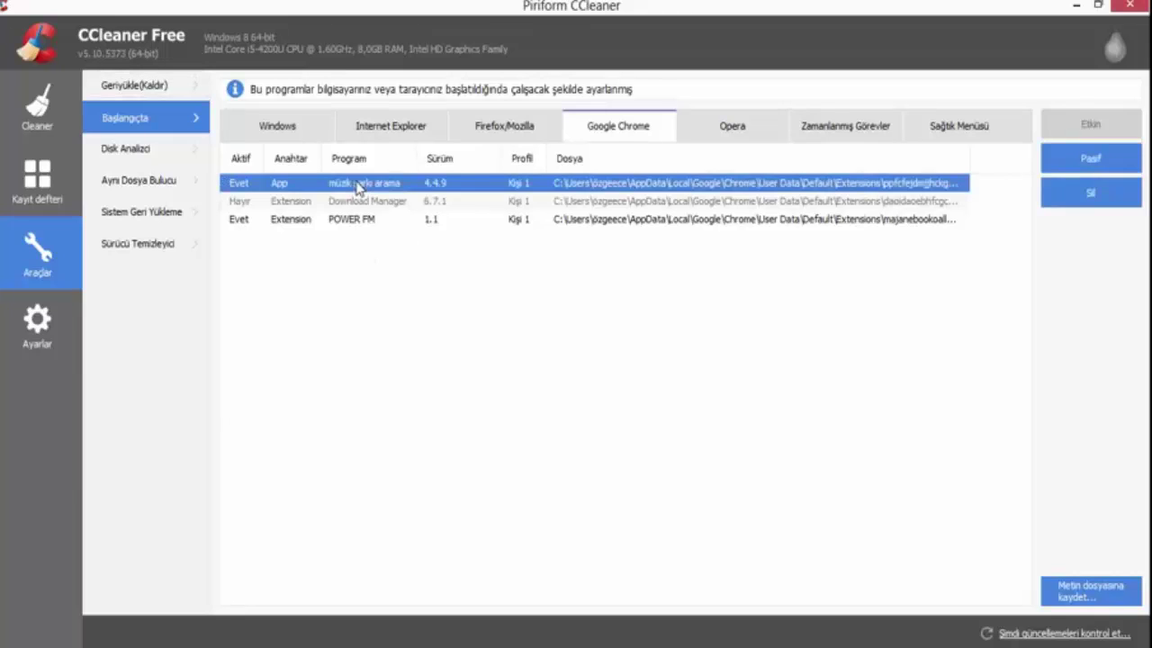
{"action": "left_click", "coordinate": [356, 221]}
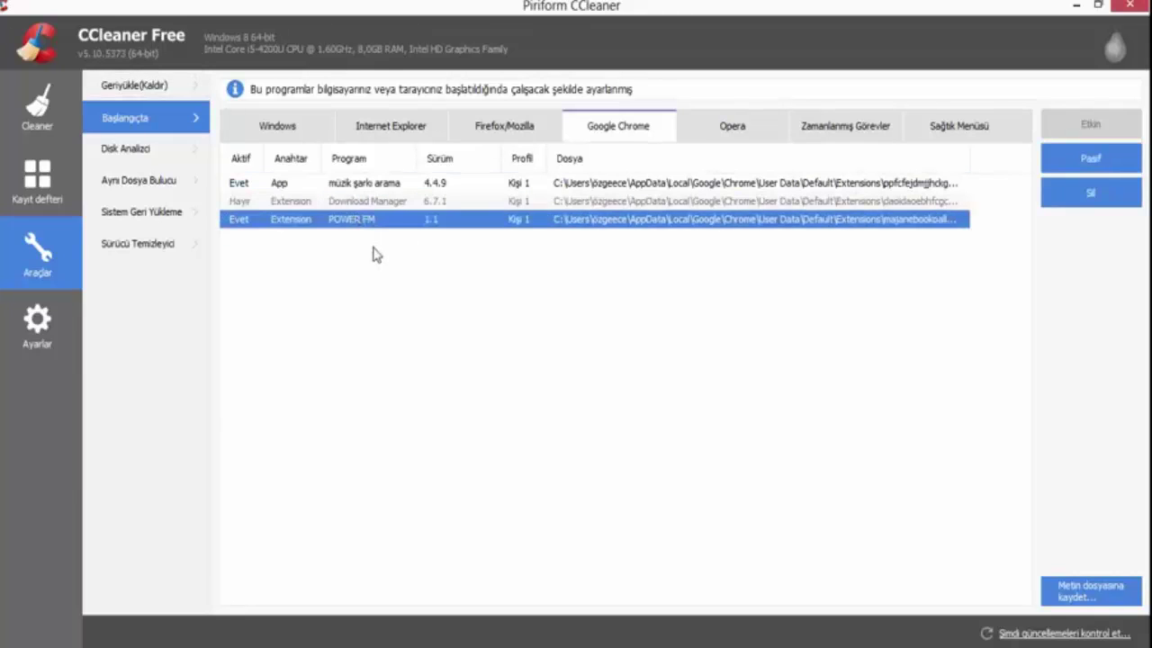
{"action": "left_click", "coordinate": [379, 204]}
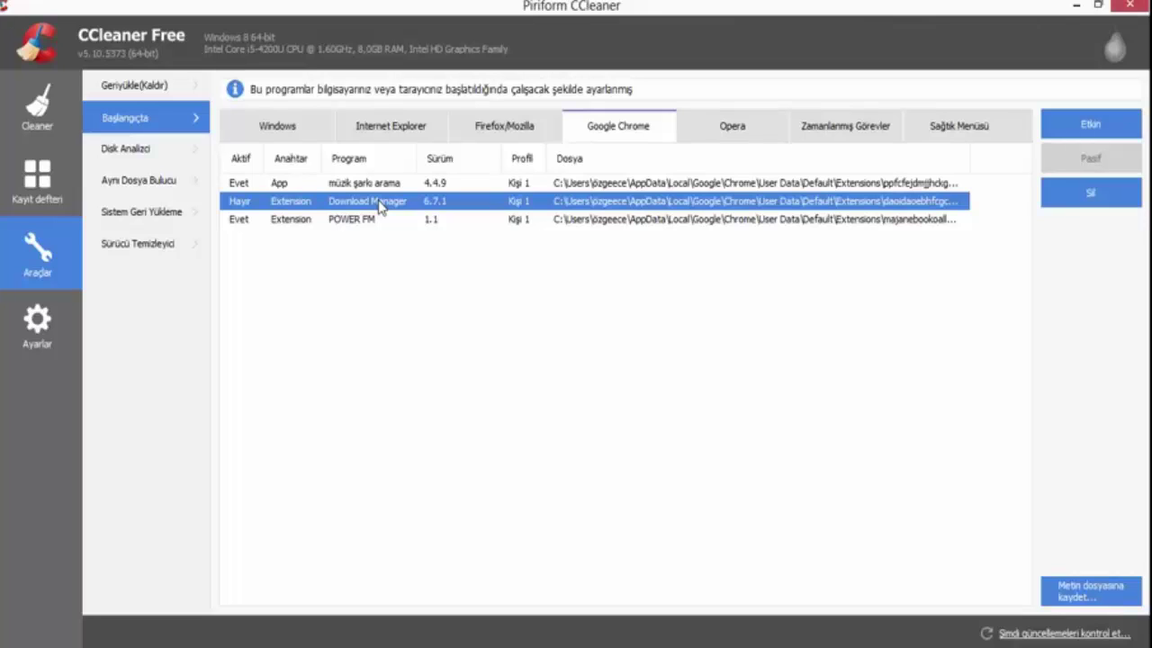
{"action": "left_click", "coordinate": [385, 241]}
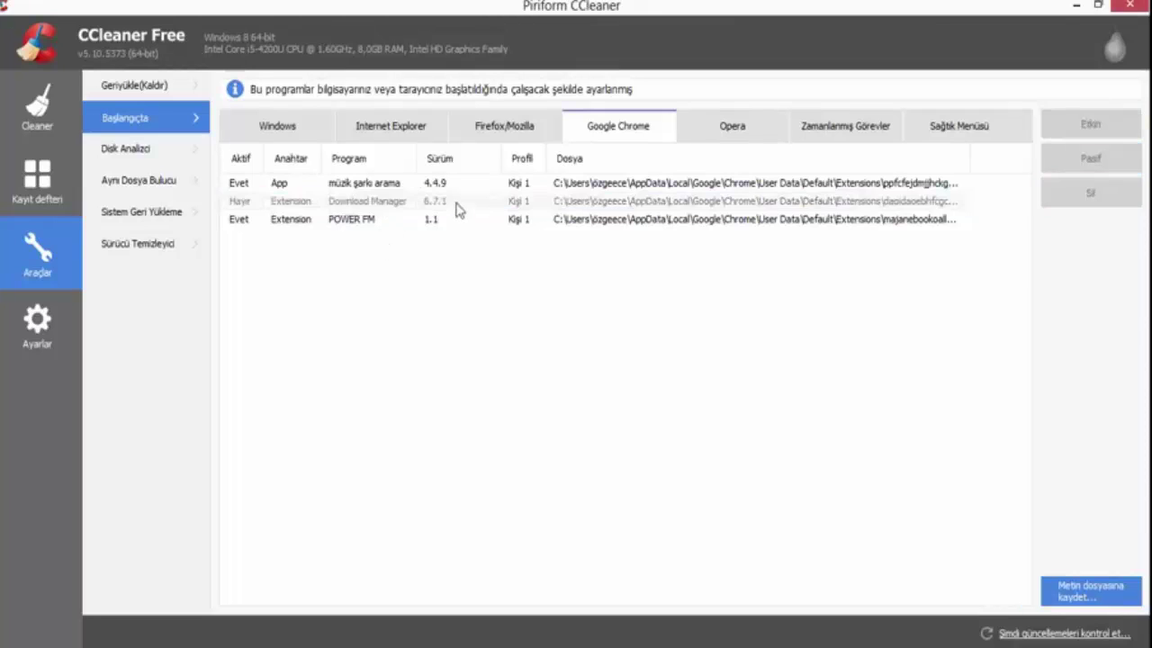
{"action": "left_click", "coordinate": [455, 206]}
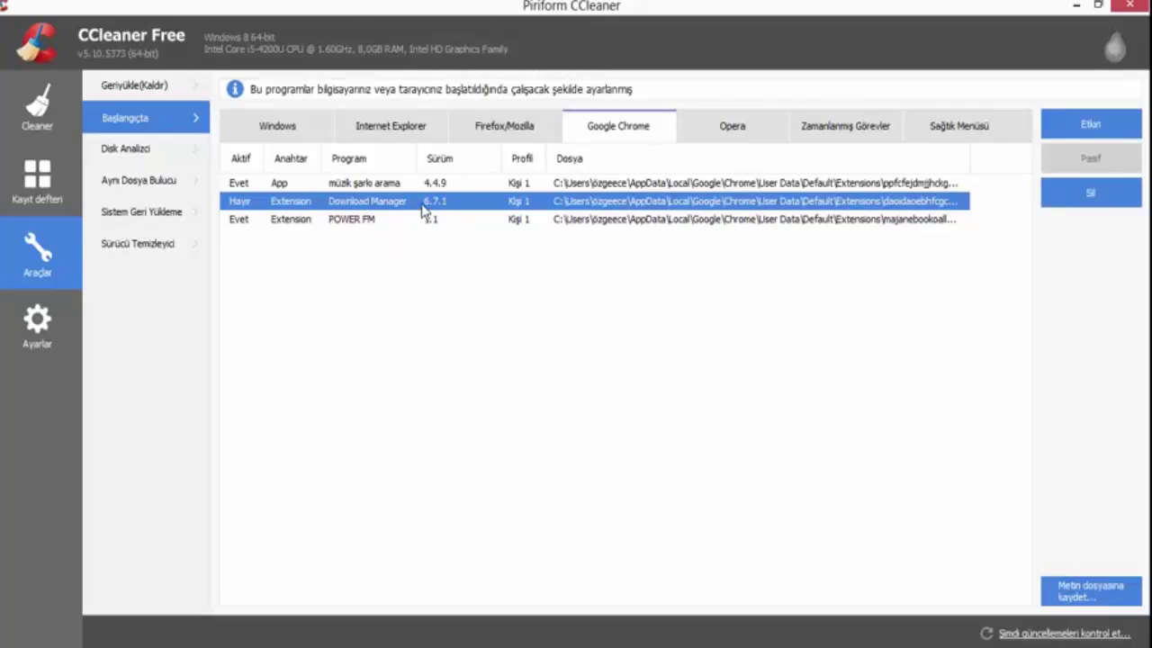
Compare the active and disabled Google Chrome entries by alternating the selection among them, finishing on POWER FM
{"action": "left_click", "coordinate": [409, 220]}
{"action": "left_click", "coordinate": [245, 207]}
{"action": "left_click", "coordinate": [374, 220]}
{"action": "left_click", "coordinate": [362, 183]}
{"action": "left_click", "coordinate": [356, 222]}
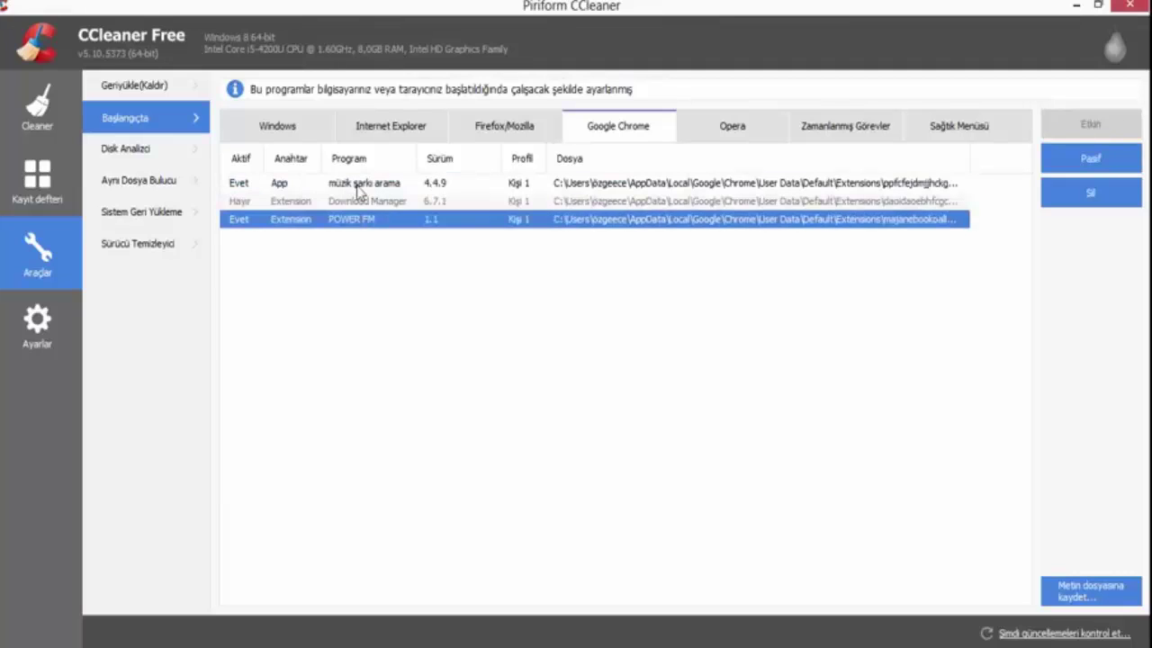
{"action": "left_click", "coordinate": [358, 185]}
{"action": "left_click", "coordinate": [358, 221]}
{"action": "left_click", "coordinate": [404, 182]}
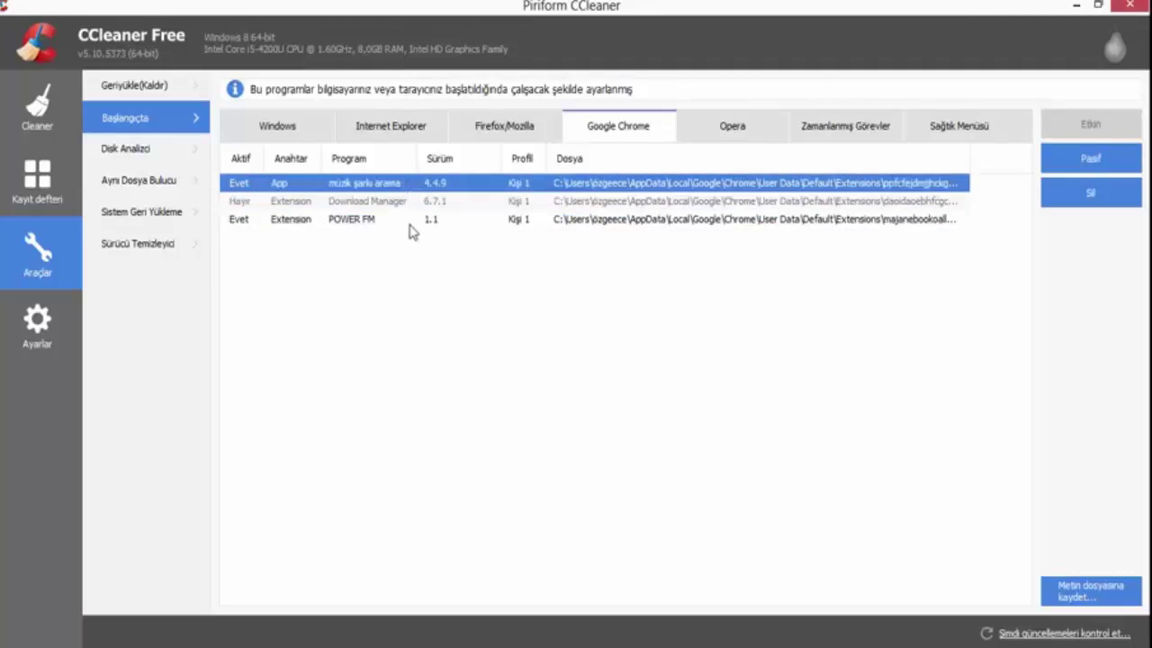
{"action": "left_click", "coordinate": [413, 223]}
{"action": "left_click", "coordinate": [418, 223], "text": "ctrl"}
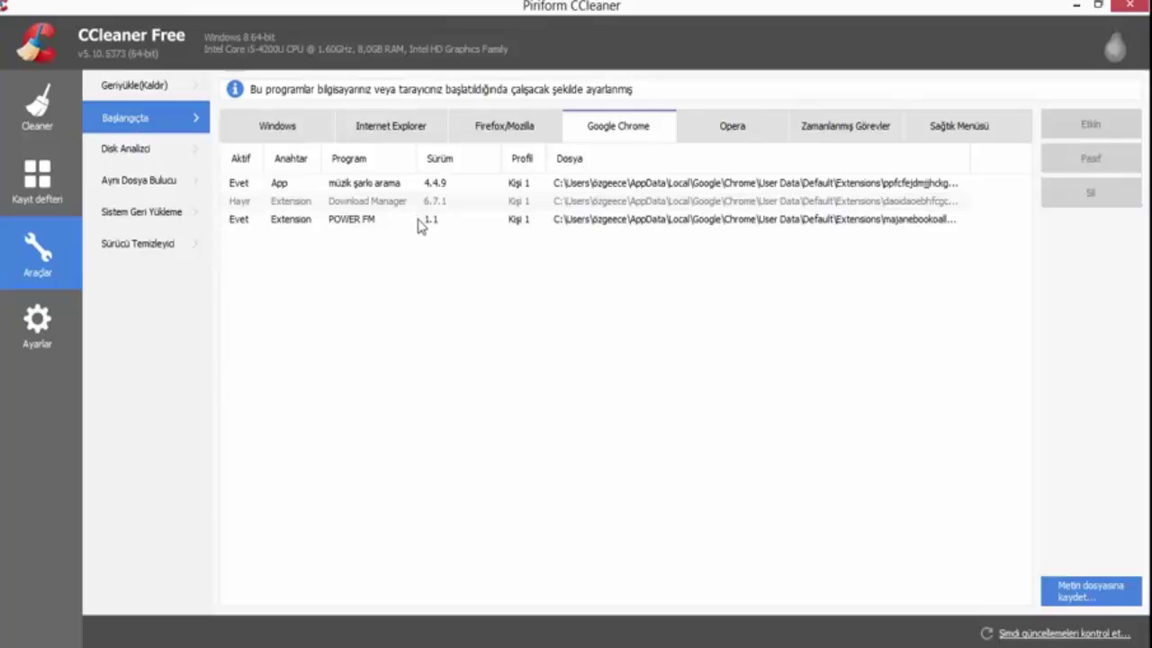
{"action": "left_click", "coordinate": [419, 224]}
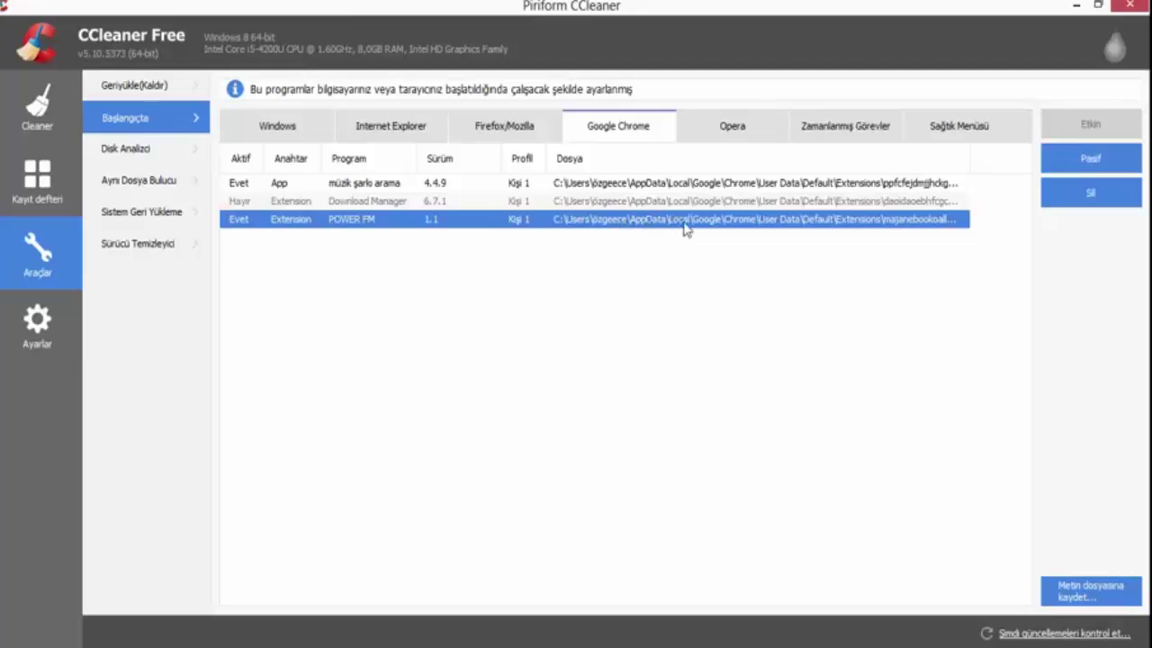
Check the Opera startup list, then go through the scheduled tasks from ASUS Live Update1 to GoogleUpdateTaskMachineCore, finishing on AsusVibeSchedule
{"action": "left_click", "coordinate": [712, 133]}
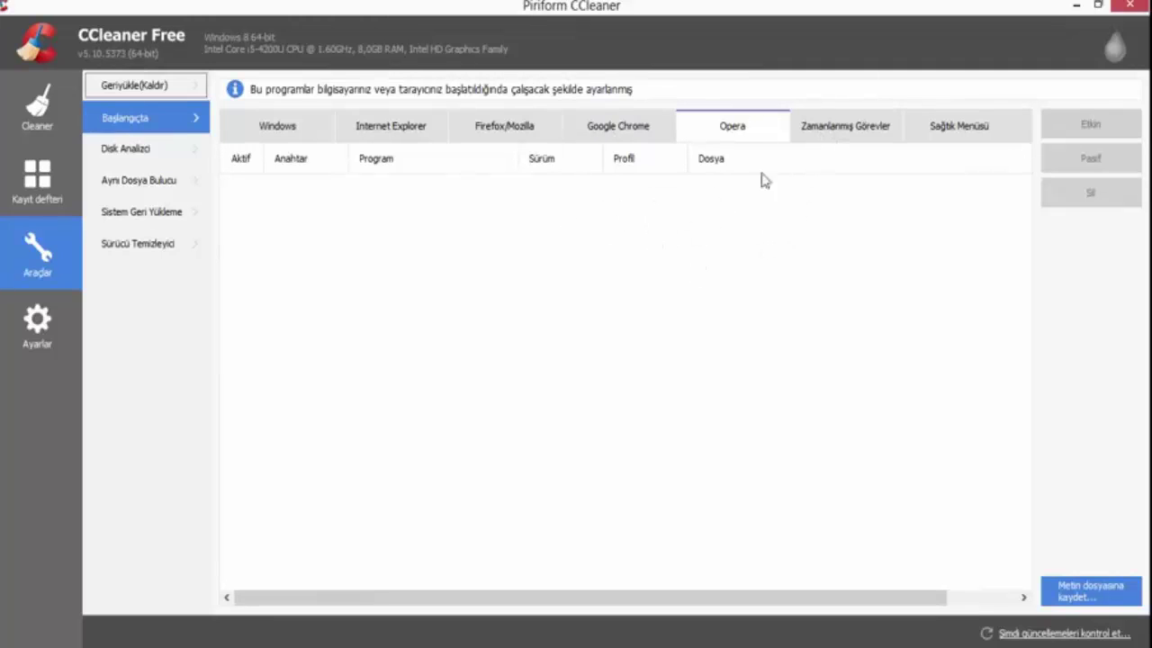
{"action": "left_click", "coordinate": [831, 135]}
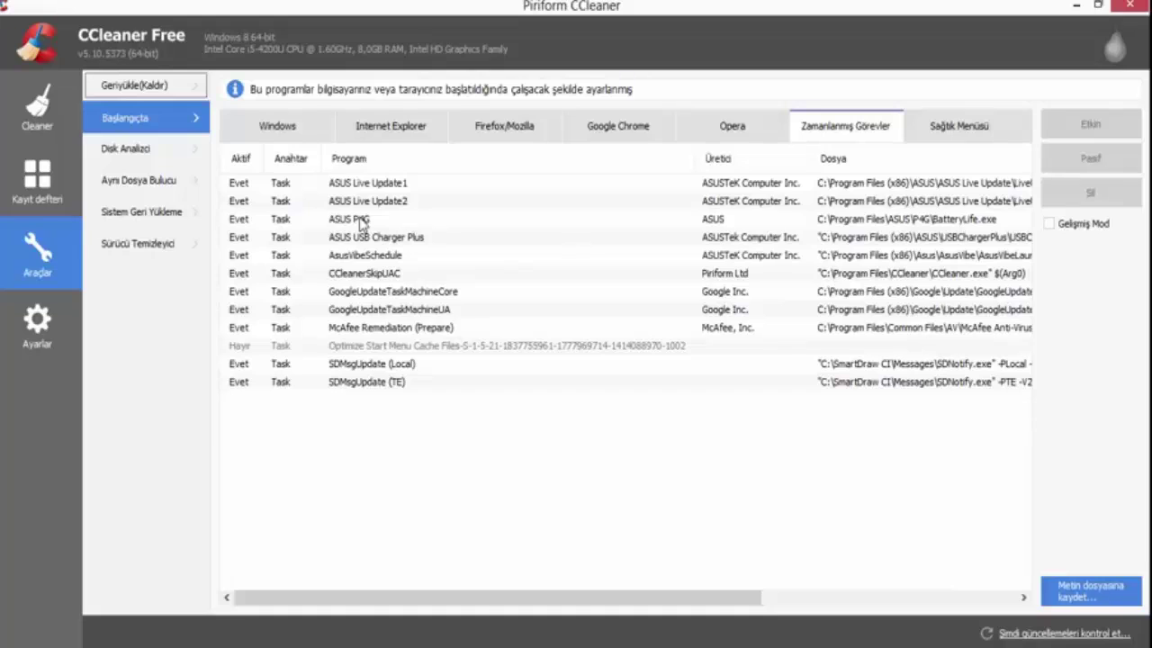
{"action": "left_click", "coordinate": [351, 185]}
{"action": "left_click", "coordinate": [385, 201]}
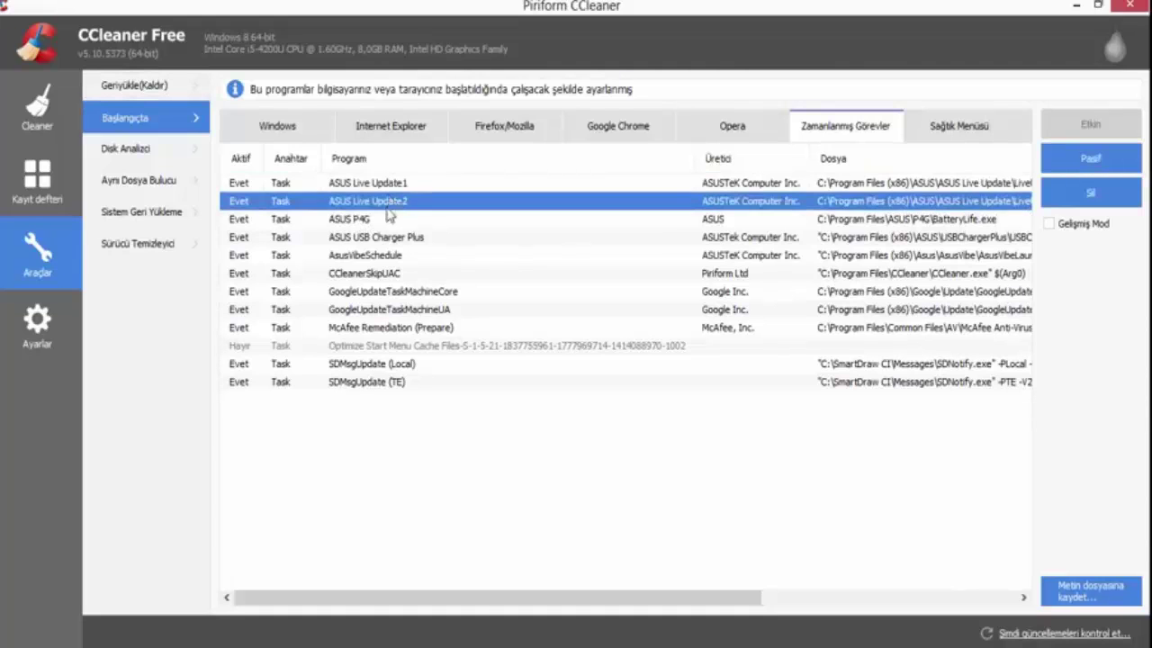
{"action": "left_click", "coordinate": [386, 219]}
{"action": "left_click", "coordinate": [382, 237]}
{"action": "left_click", "coordinate": [385, 255]}
{"action": "left_click", "coordinate": [385, 291]}
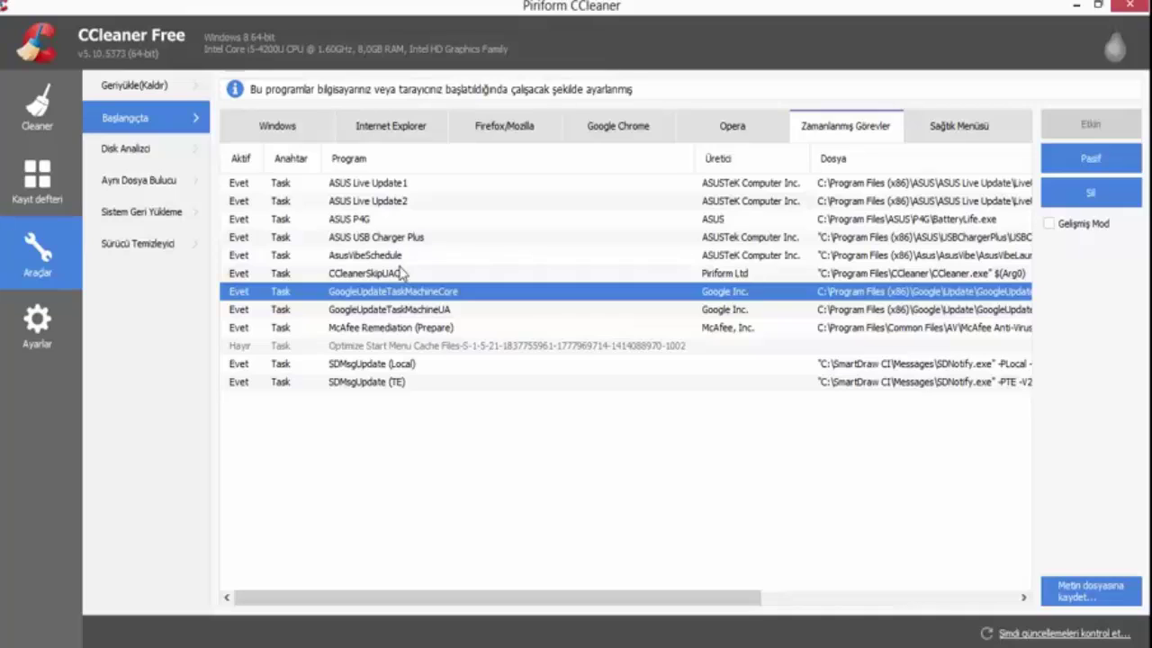
{"action": "left_click_drag", "start_coordinate": [403, 272], "coordinate": [432, 256]}
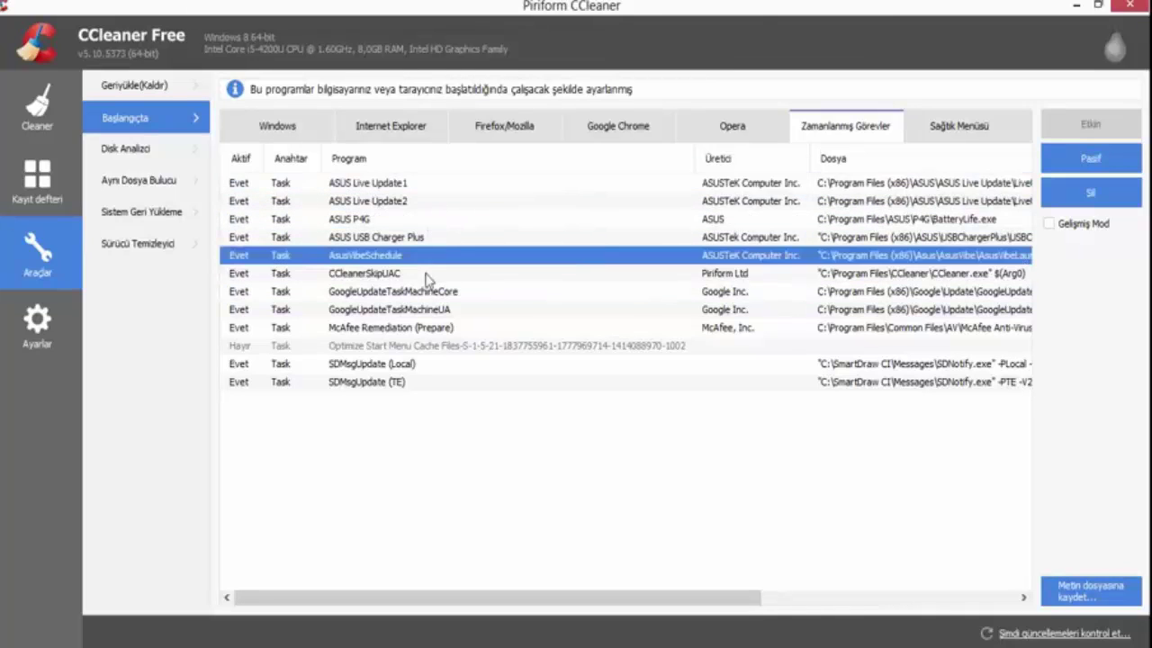
Show the context menu startup entries, then minimize CCleaner to view and dismiss the Camtasia Studio 8 desktop shortcut's context menu
{"action": "left_click", "coordinate": [931, 131]}
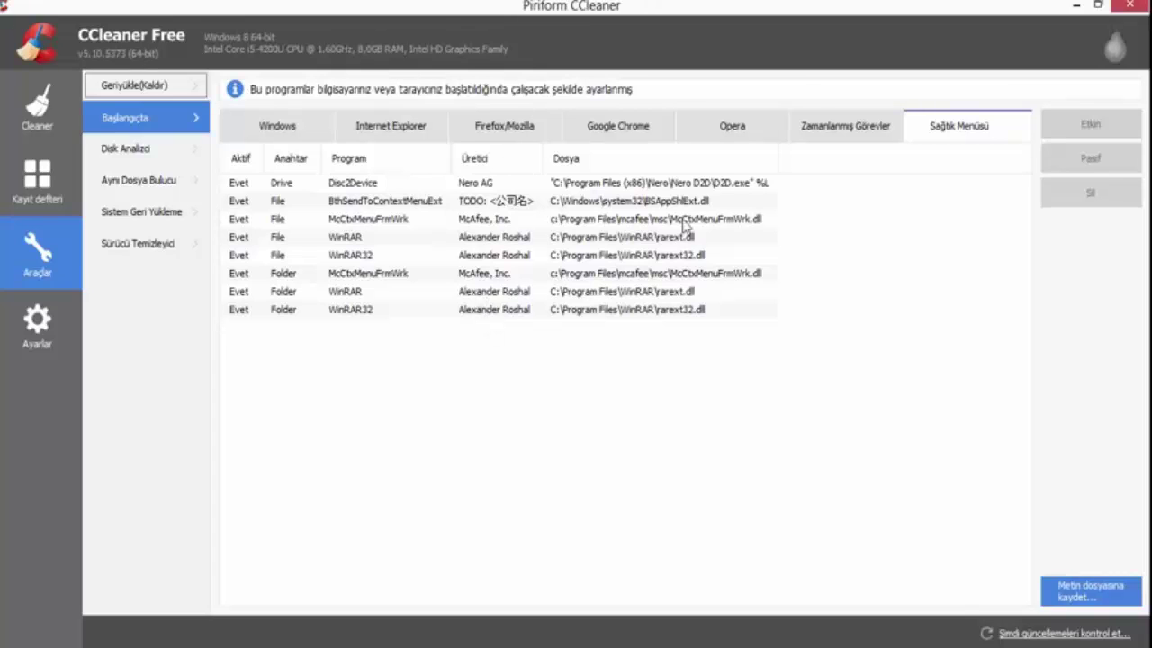
{"action": "left_click", "coordinate": [1076, 5]}
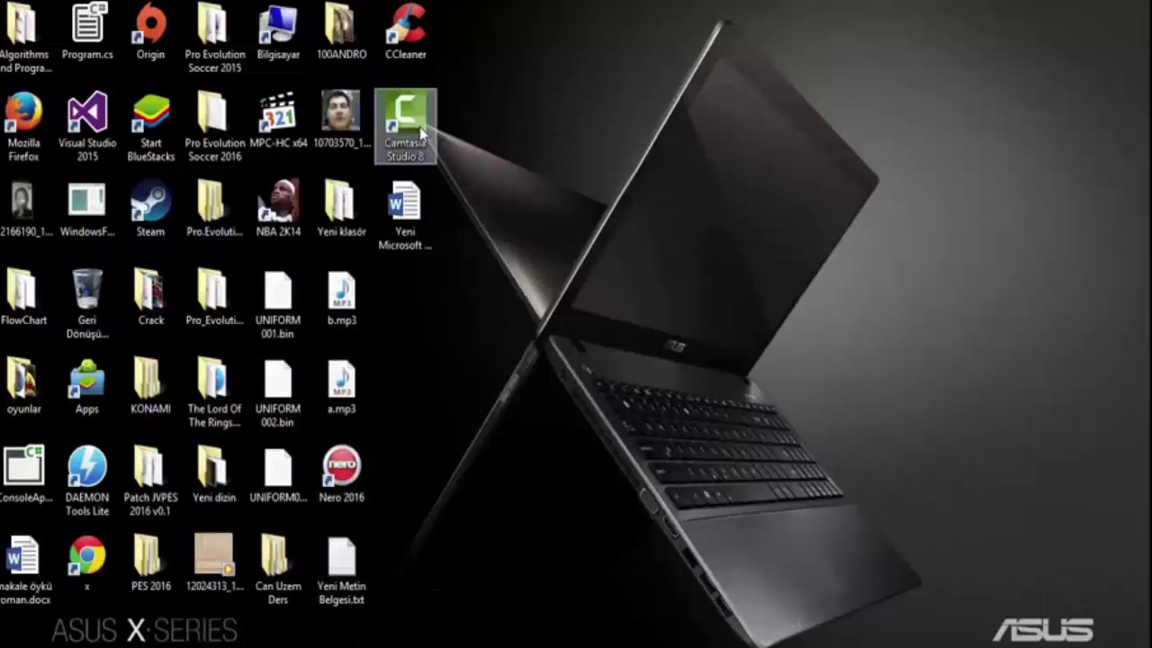
{"action": "right_click", "coordinate": [422, 134]}
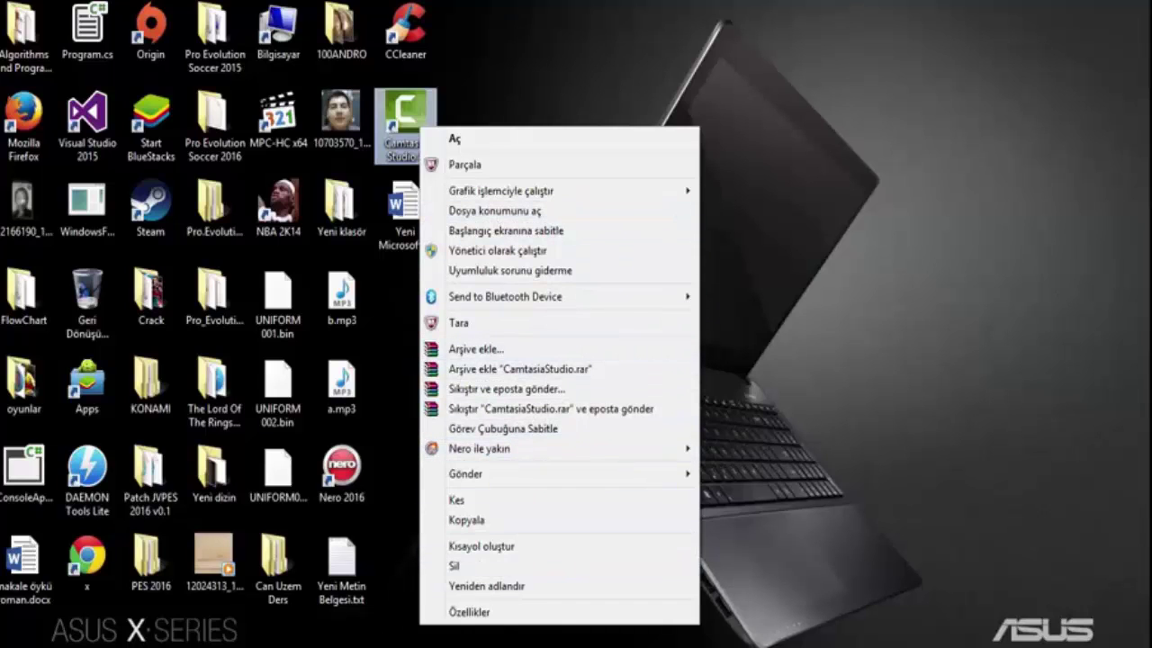
{"action": "key", "text": "Escape"}
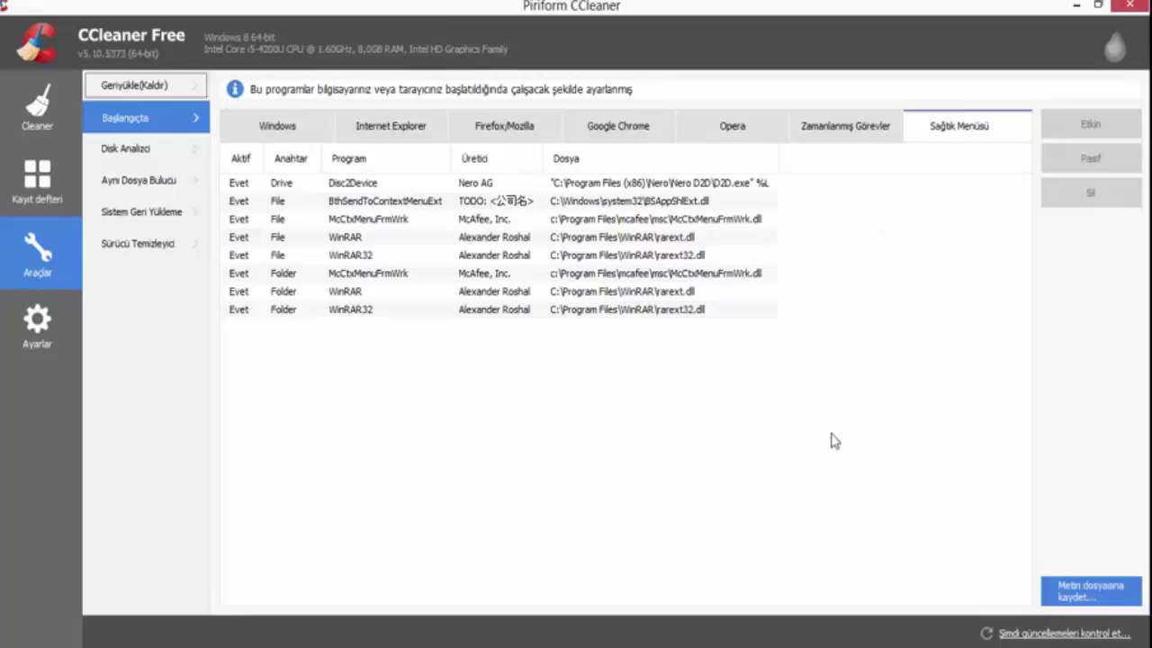
Look through the McCtxMenuFrmWrk and WinRAR32 context menu entries for files and folders by selecting them in turn
{"action": "left_click", "coordinate": [589, 225]}
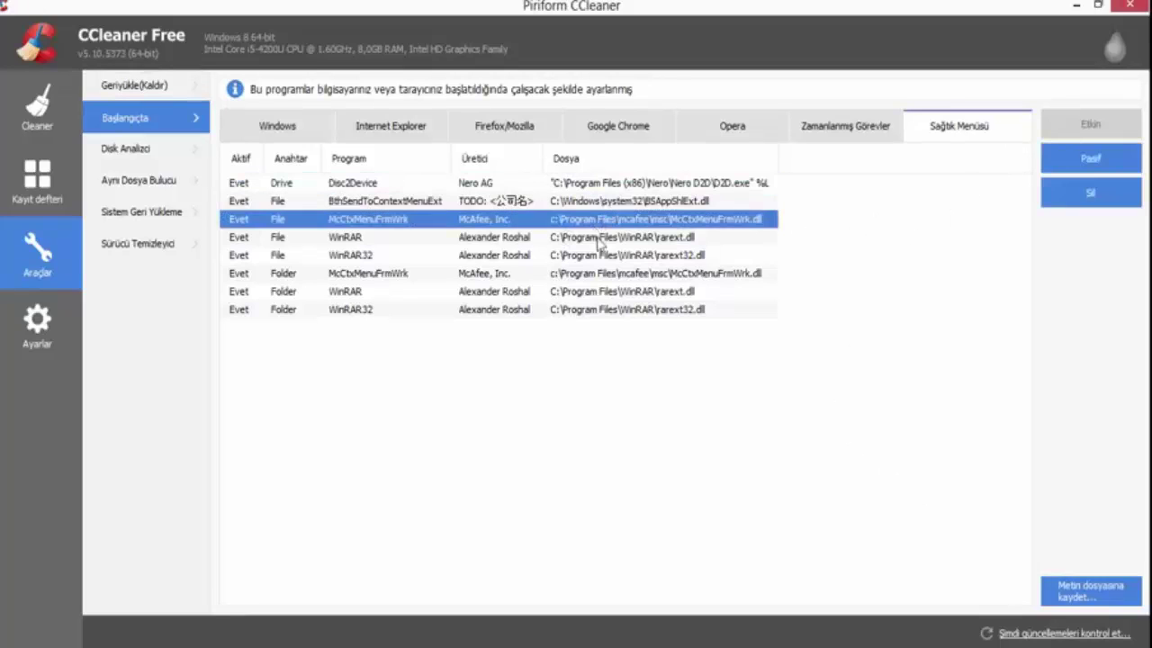
{"action": "left_click", "coordinate": [599, 257]}
{"action": "left_click", "coordinate": [590, 309]}
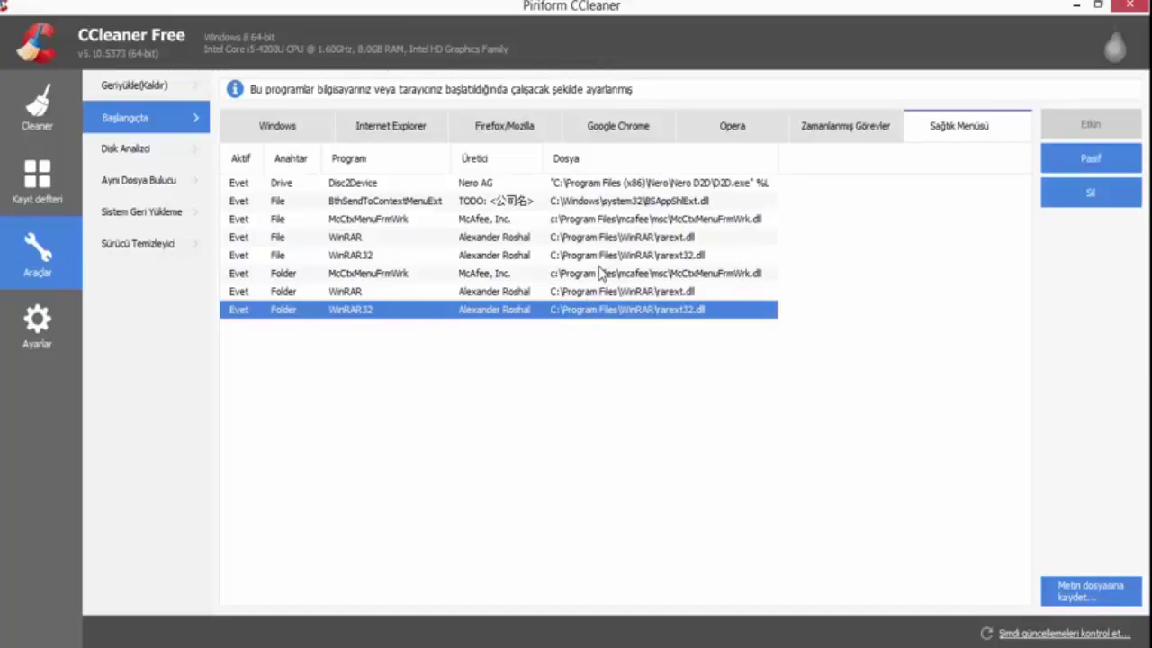
{"action": "left_click", "coordinate": [601, 272]}
Open the disk analyzer and limit its file categories to Resimler and Müzik
{"action": "left_click", "coordinate": [162, 151]}
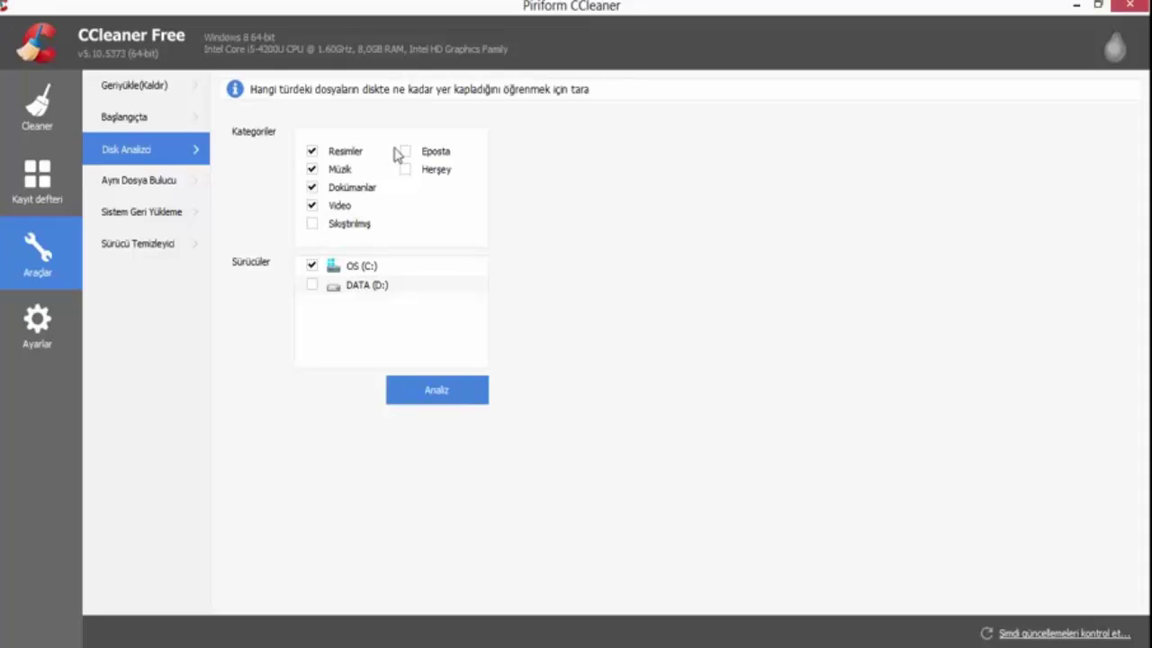
{"action": "left_click", "coordinate": [405, 151]}
{"action": "left_click", "coordinate": [405, 169]}
{"action": "left_click", "coordinate": [405, 153]}
{"action": "left_click", "coordinate": [312, 223]}
{"action": "left_click", "coordinate": [313, 205]}
{"action": "left_click", "coordinate": [312, 187]}
{"action": "left_click", "coordinate": [313, 169]}
{"action": "left_click", "coordinate": [312, 151]}
{"action": "left_click", "coordinate": [312, 169]}
{"action": "left_click", "coordinate": [312, 152]}
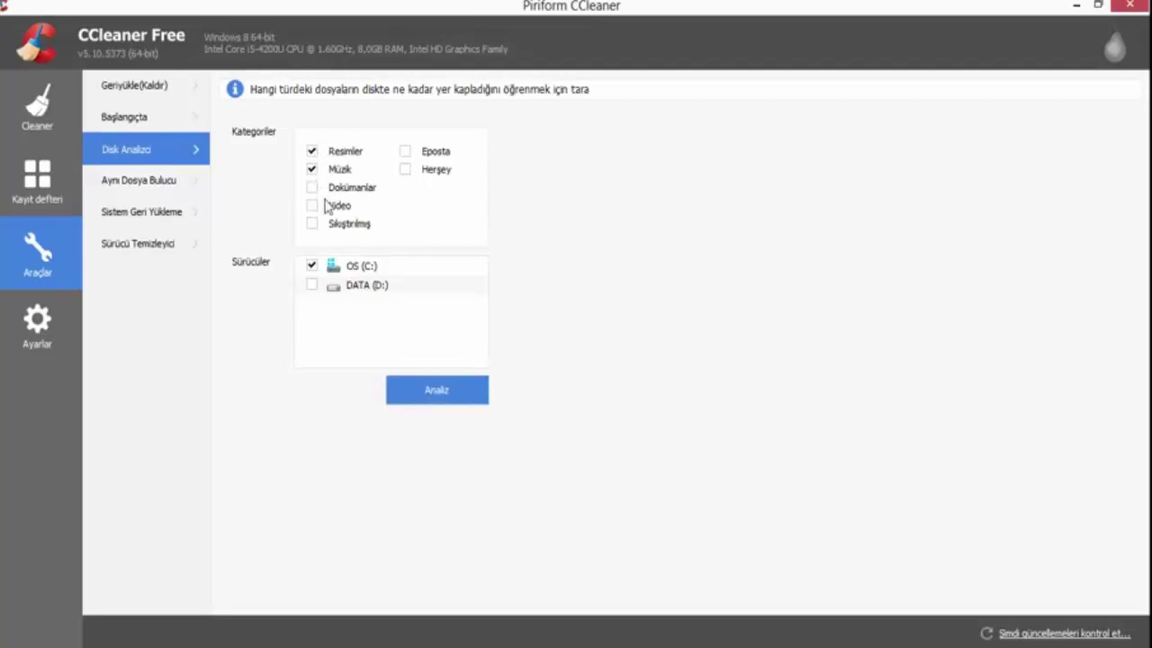
Try the drive options for C: and D:, keep only OS (C:) enabled and run the disk analysis
{"action": "left_click", "coordinate": [312, 286]}
{"action": "left_click", "coordinate": [311, 267]}
{"action": "left_click", "coordinate": [312, 286]}
{"action": "left_click", "coordinate": [312, 284]}
{"action": "left_click", "coordinate": [312, 268]}
{"action": "left_click", "coordinate": [313, 270]}
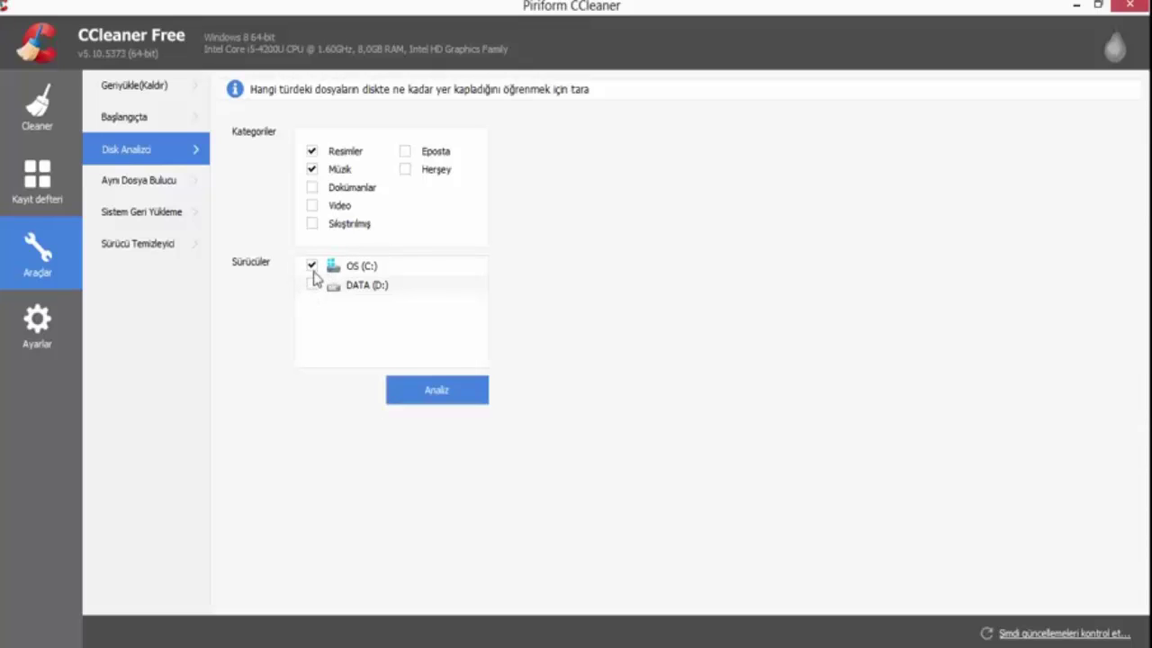
{"action": "left_click", "coordinate": [439, 390]}
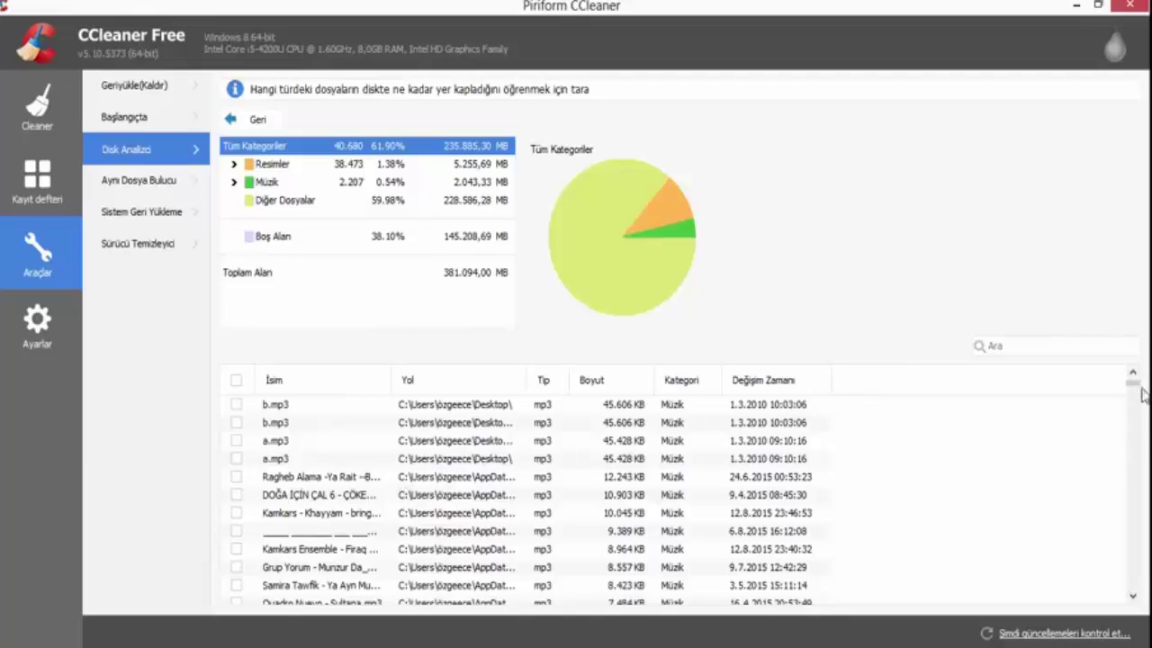
Inspect the Müzik and Diğer Dosyalar categories in the analysis results, then return to the disk analyzer's settings
{"action": "left_click", "coordinate": [408, 184]}
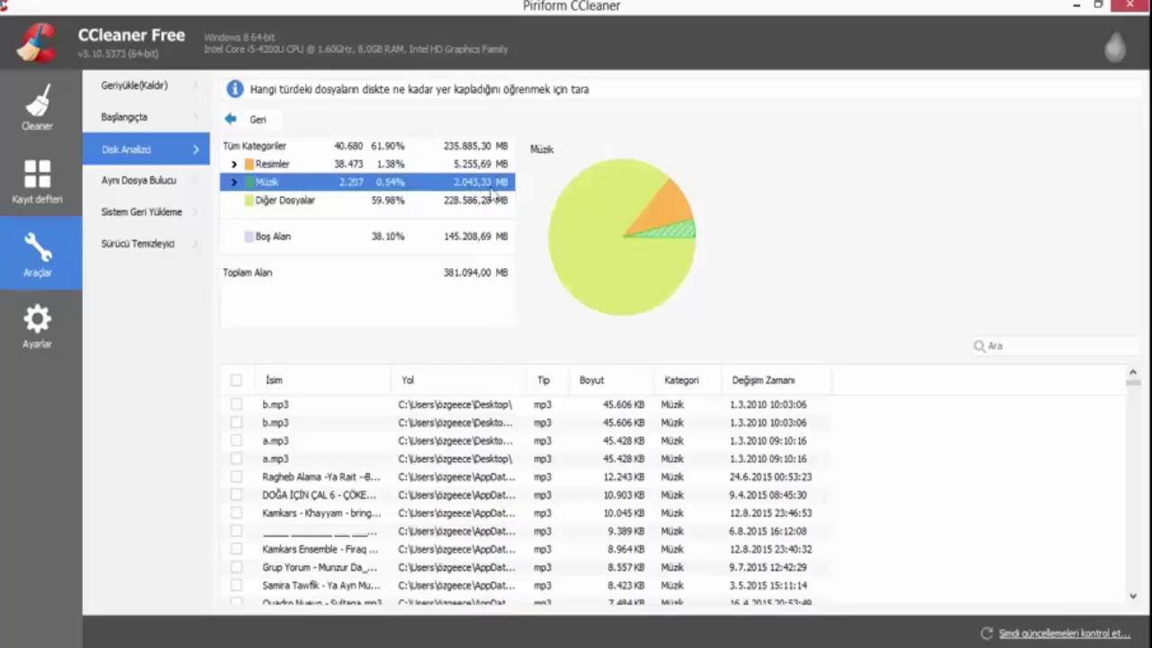
{"action": "left_click", "coordinate": [417, 202]}
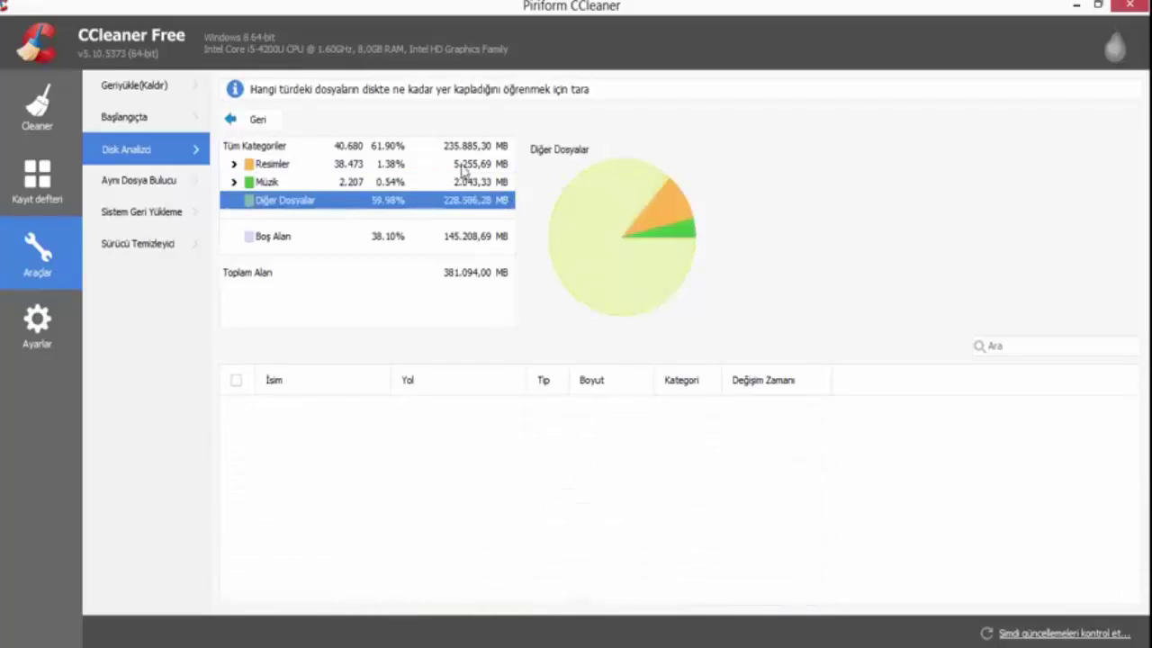
{"action": "left_click", "coordinate": [453, 152]}
{"action": "left_click", "coordinate": [230, 120]}
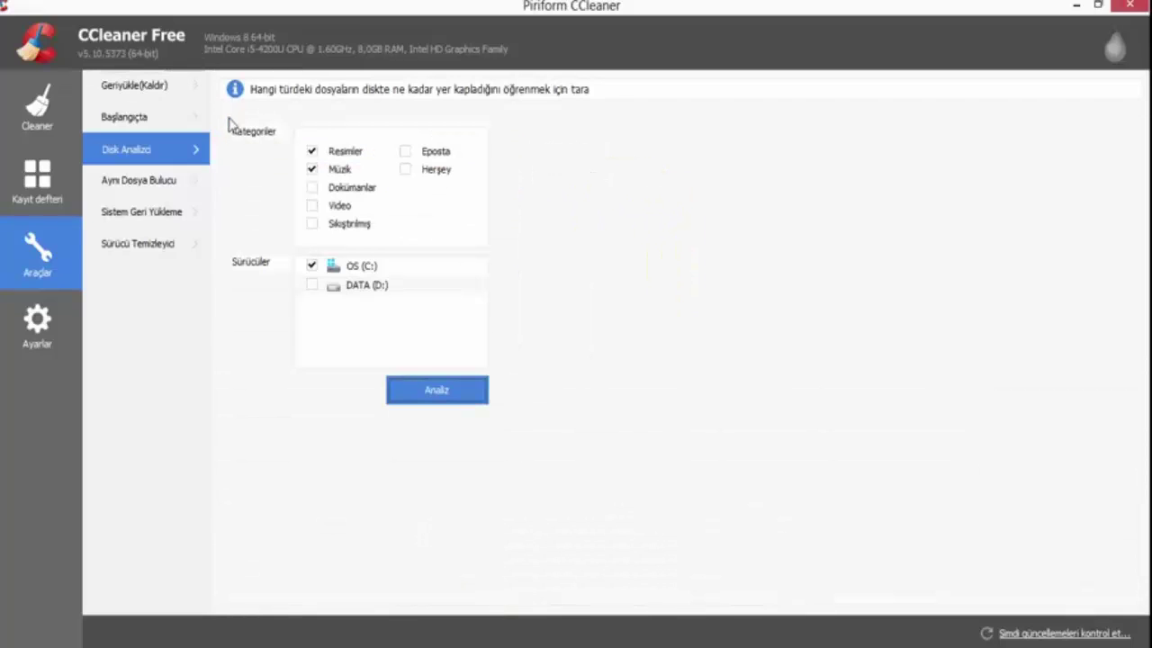
Open the duplicate file finder and switch the option to ignore files larger than 1000 MB on and back off
{"action": "left_click", "coordinate": [196, 182]}
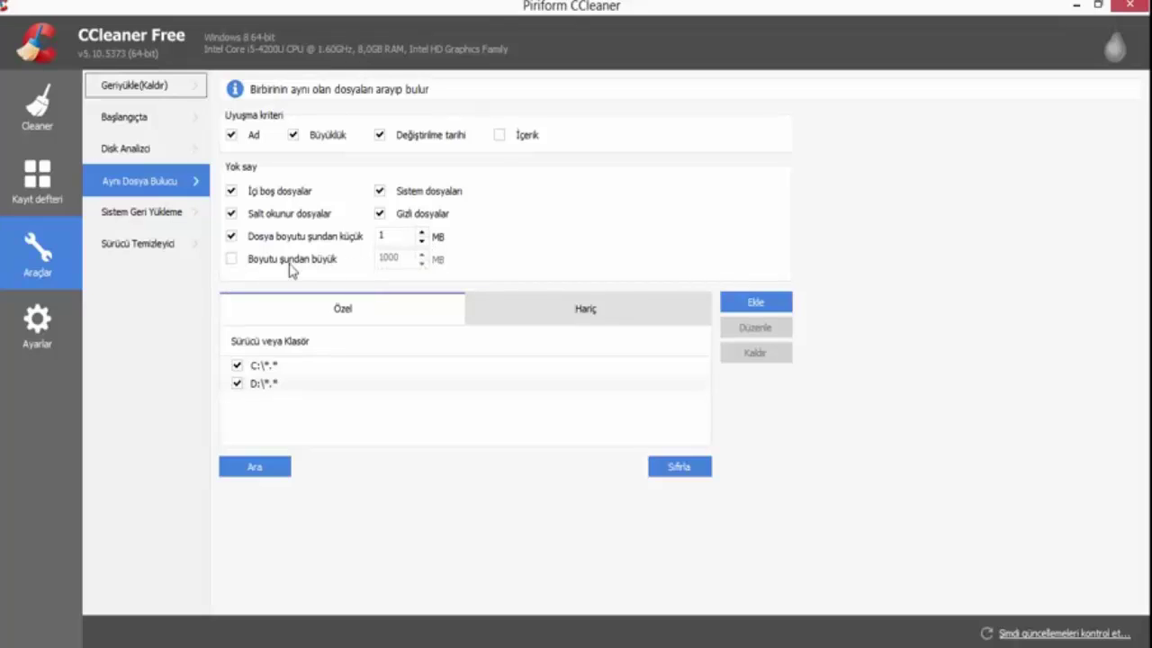
{"action": "left_click", "coordinate": [235, 265]}
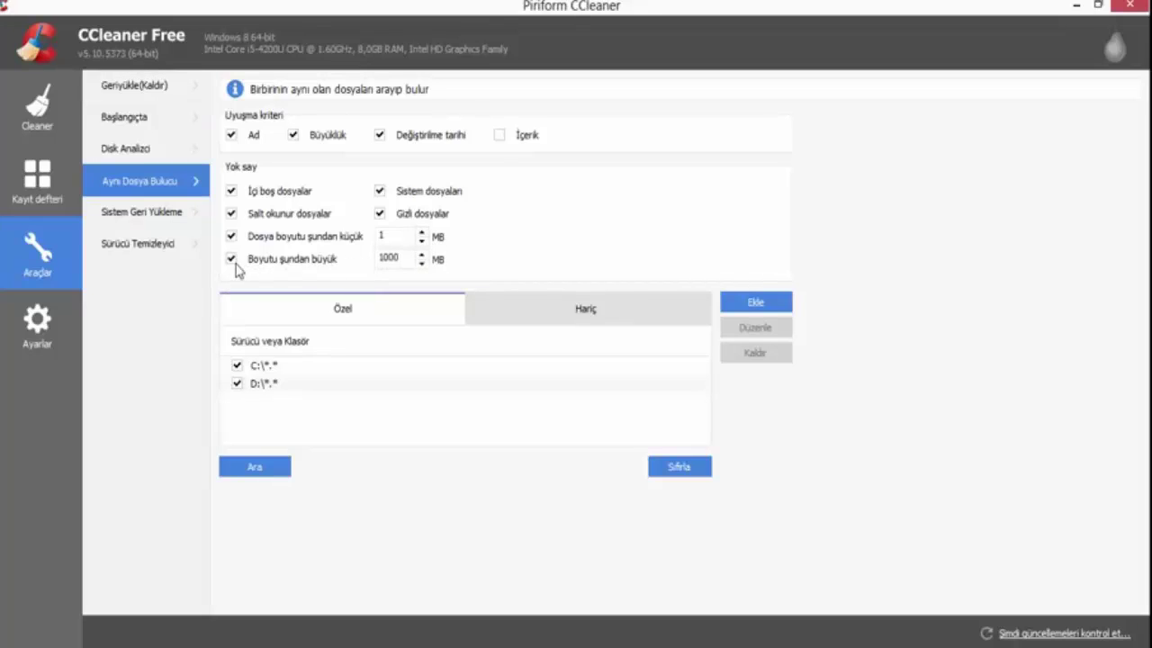
{"action": "left_click", "coordinate": [420, 255]}
{"action": "left_click", "coordinate": [232, 259]}
View the duplicate finder's excluded locations, then select the D: and C: search locations in turn and clear the selection
{"action": "left_click", "coordinate": [493, 311]}
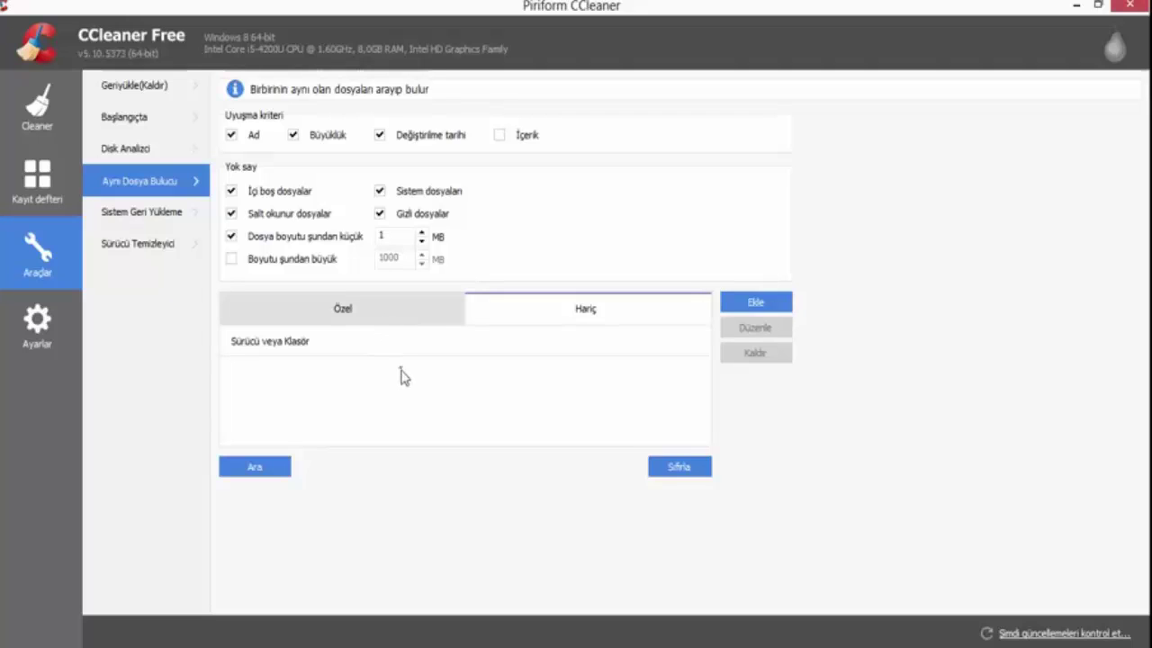
{"action": "left_click", "coordinate": [423, 310]}
{"action": "left_click", "coordinate": [261, 383]}
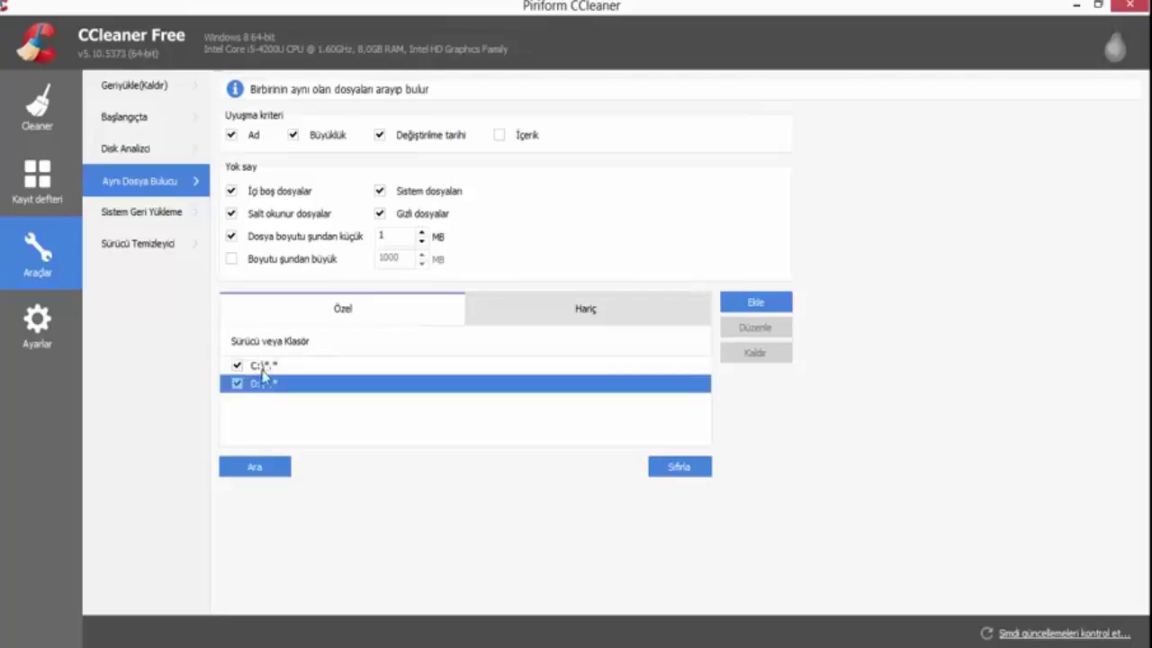
{"action": "left_click", "coordinate": [306, 367]}
{"action": "left_click", "coordinate": [396, 407]}
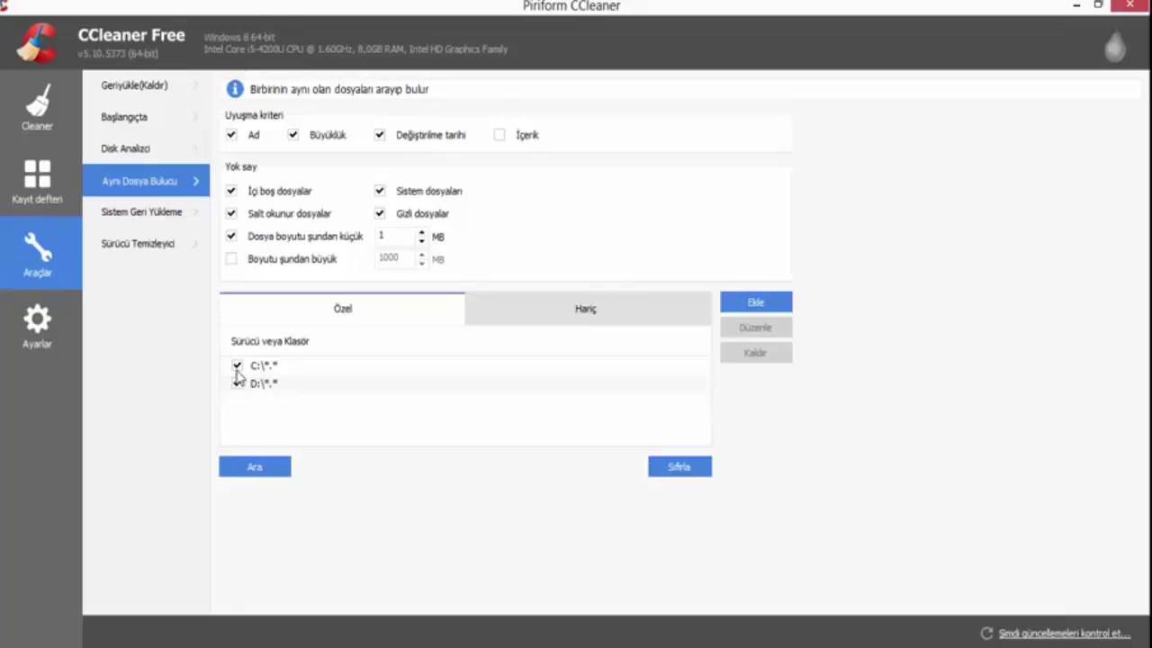
Open the system restore points and select the Zamanlanmış Denetim Noktası and Microsoft Visual Studio Community 2015 points in turn
{"action": "left_click", "coordinate": [171, 221]}
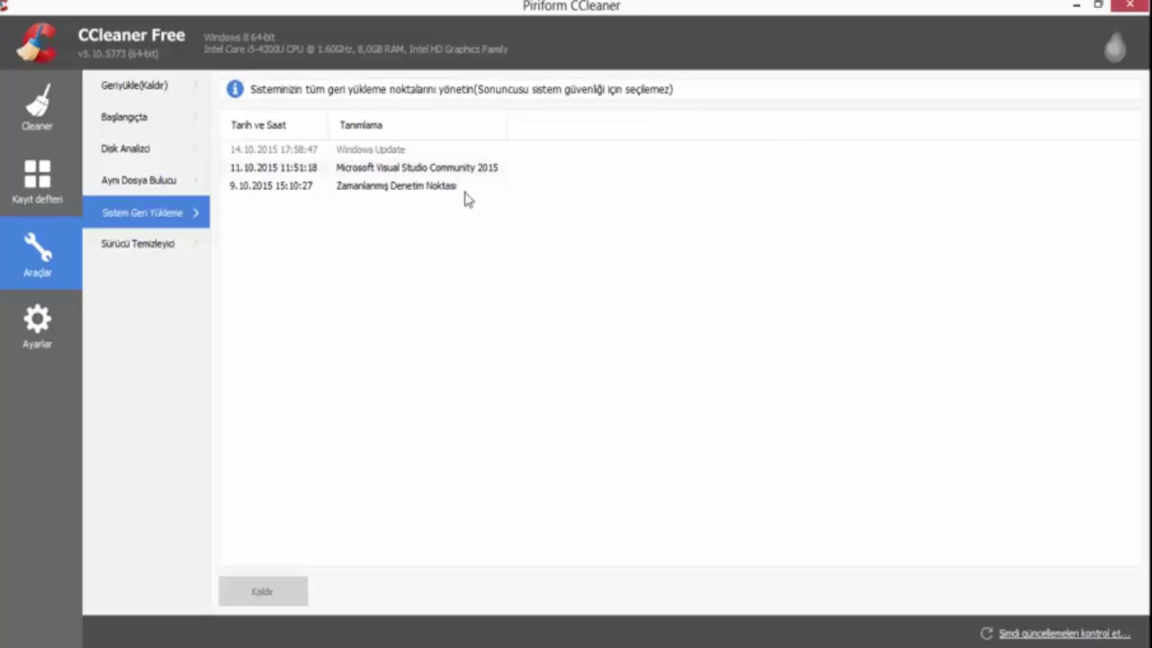
{"action": "left_click", "coordinate": [424, 171]}
{"action": "left_click", "coordinate": [428, 185]}
{"action": "left_click", "coordinate": [408, 163]}
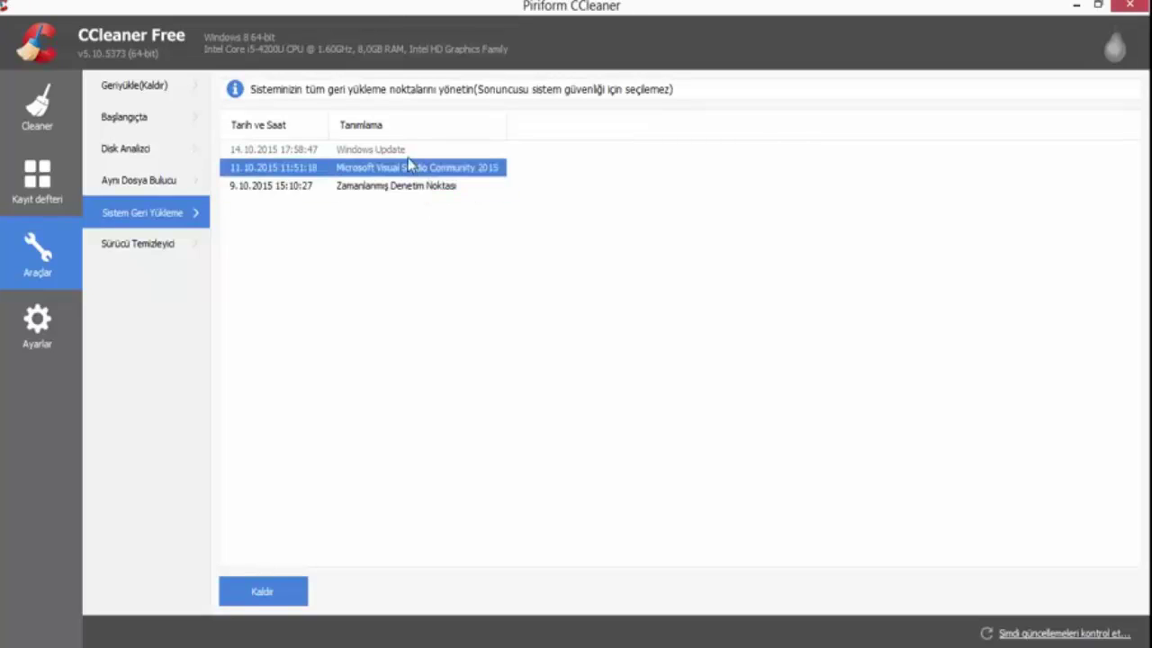
Select the Microsoft Visual Studio Community 2015 and Zamanlanmış Denetim Noktası restore points alternately, ending with the Visual Studio point selected
{"action": "left_click", "coordinate": [412, 171], "text": "ctrl"}
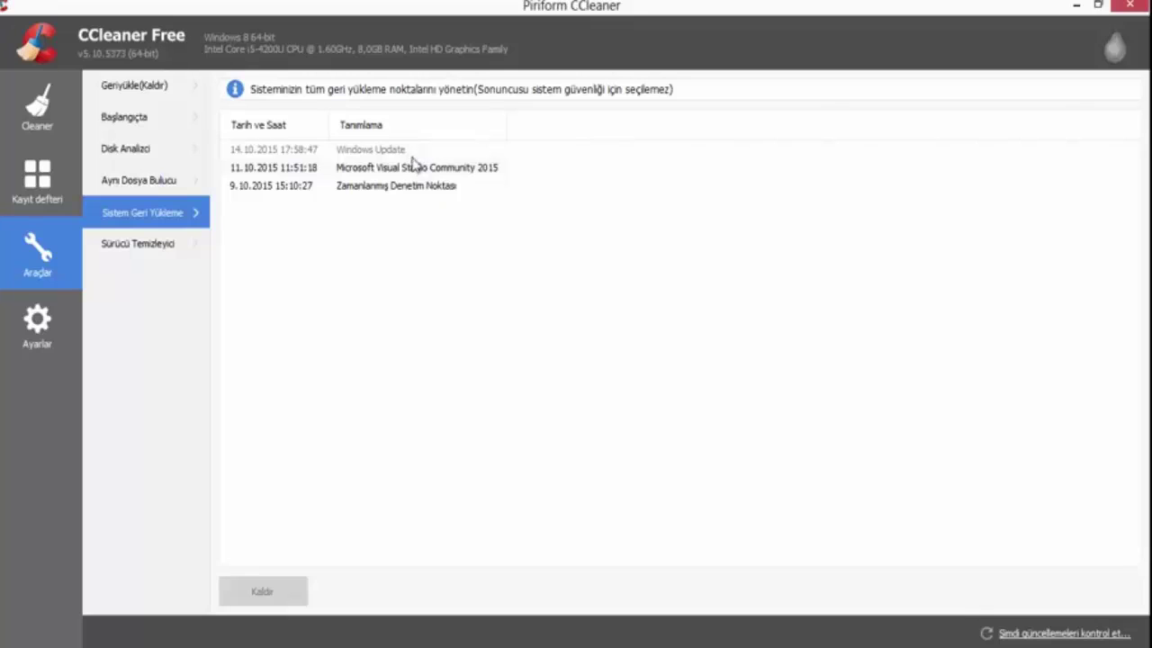
{"action": "left_click", "coordinate": [406, 169]}
{"action": "left_click", "coordinate": [404, 185]}
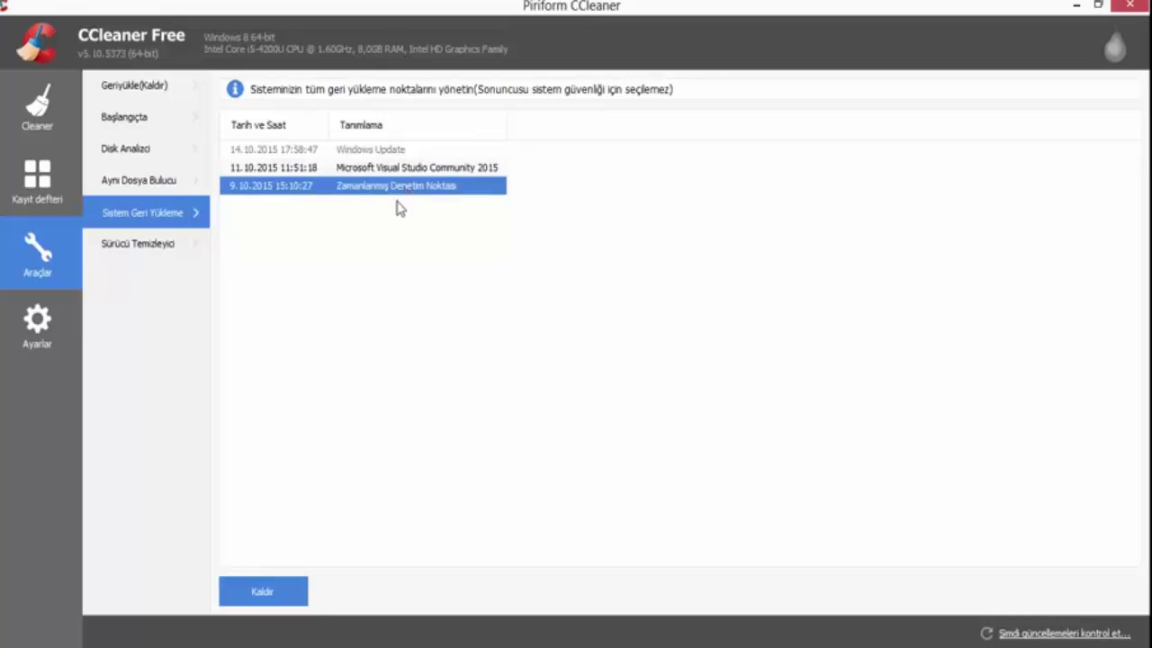
{"action": "left_click", "coordinate": [405, 178], "text": "ctrl"}
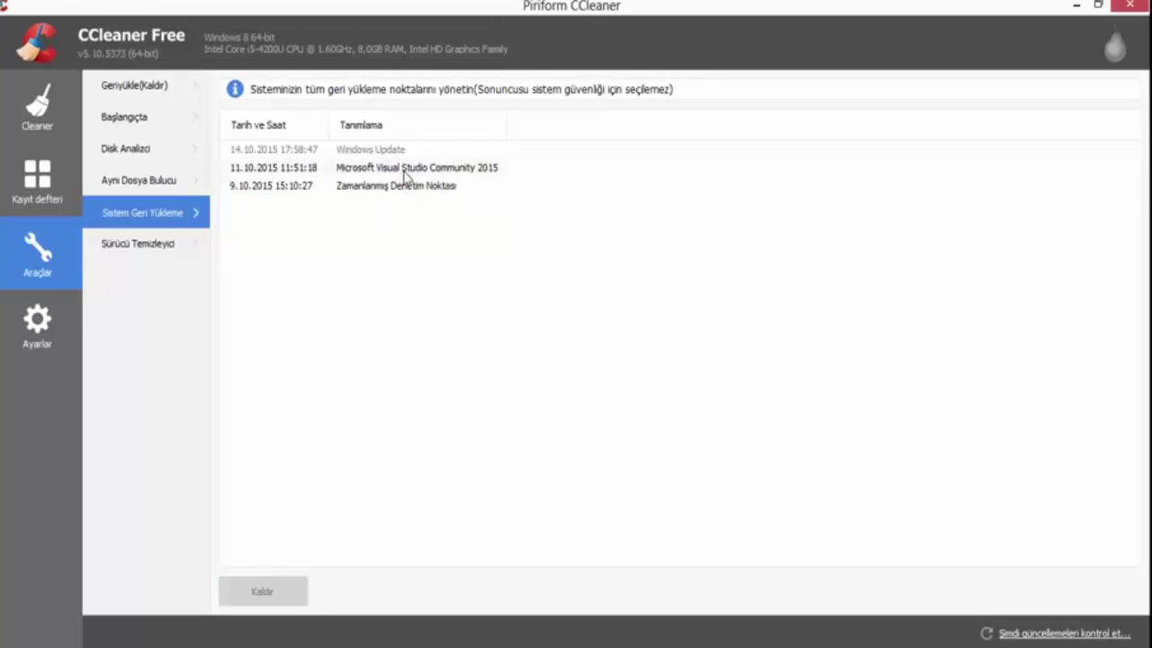
{"action": "left_click", "coordinate": [391, 171]}
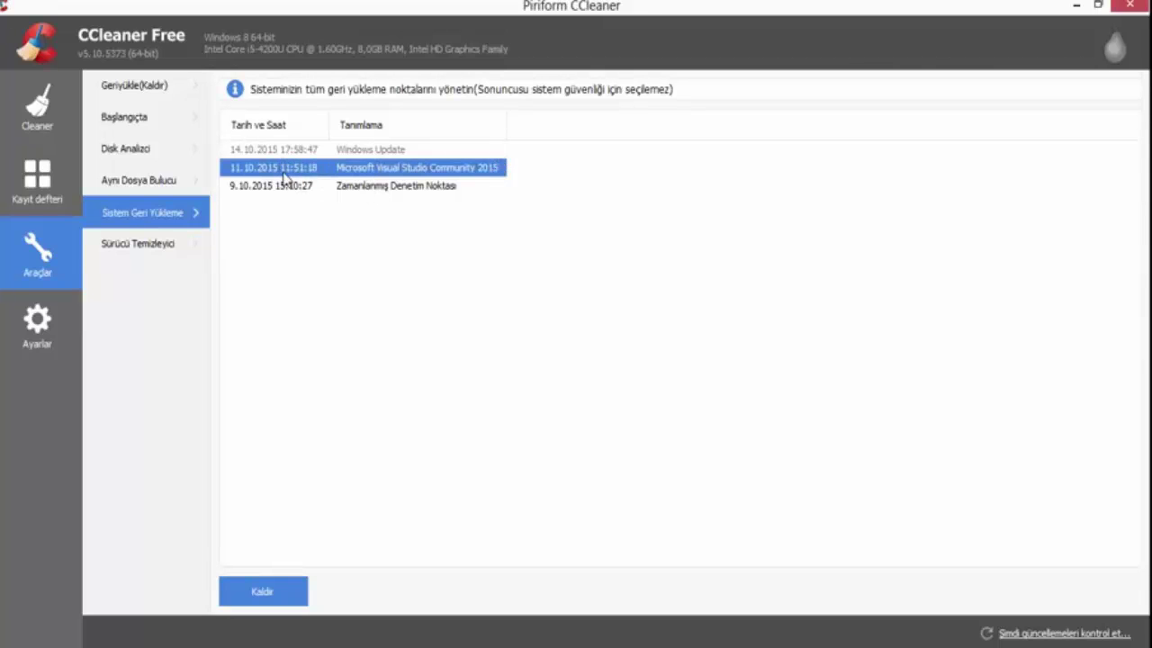
{"action": "left_click", "coordinate": [440, 185]}
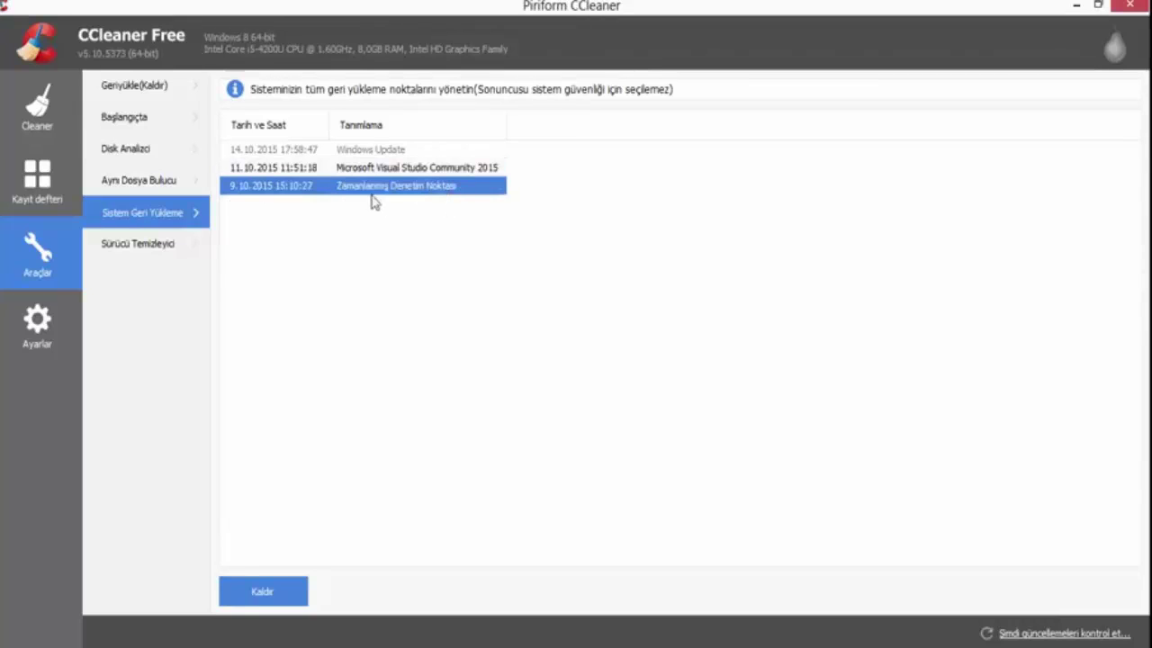
{"action": "left_click", "coordinate": [414, 169]}
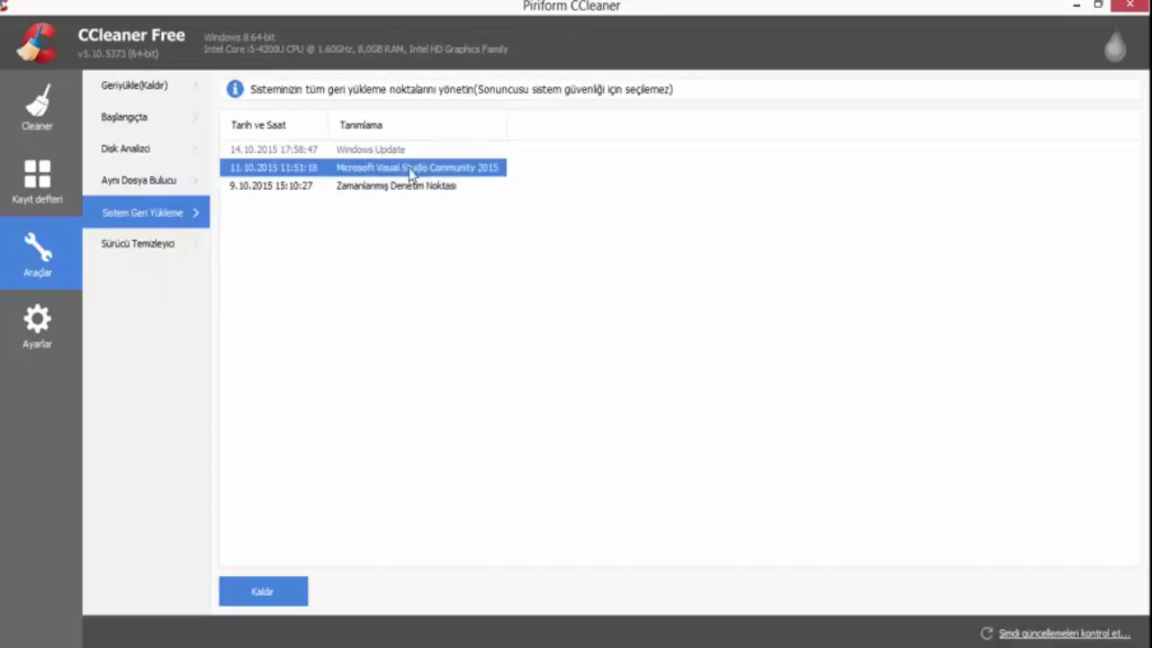
Open the drive wiper and examine the choices under Yoket and Güvenlik, keeping Sadece Boş Alan and Basit Üstüneyazma (1 pass)
{"action": "left_click", "coordinate": [189, 247]}
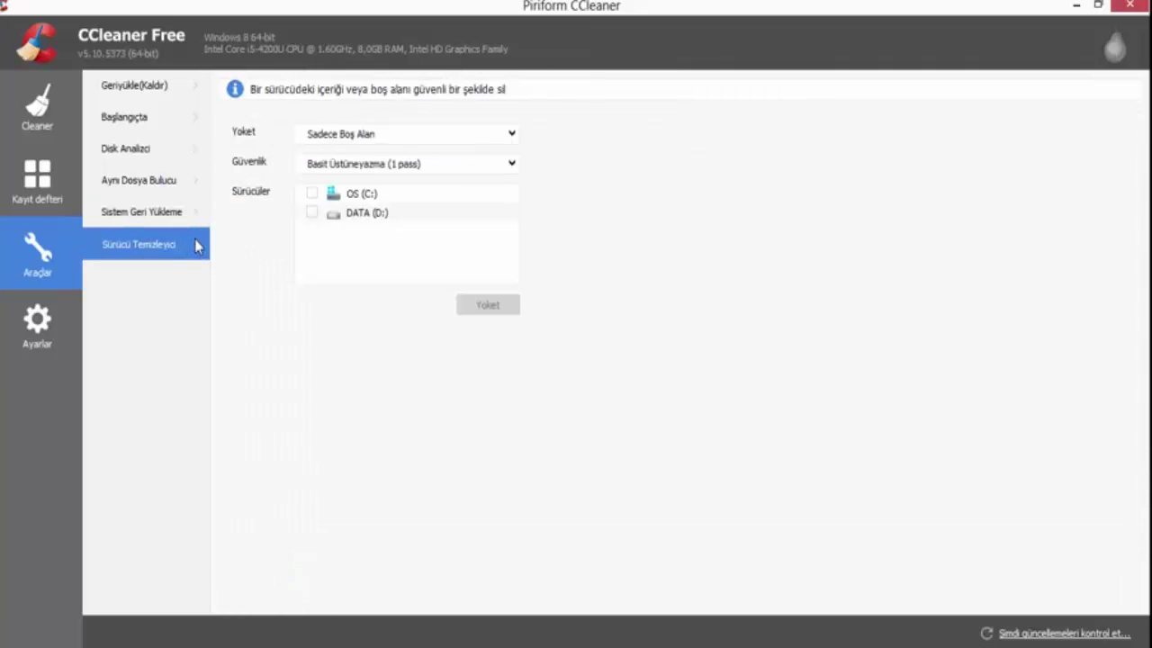
{"action": "left_click", "coordinate": [430, 141]}
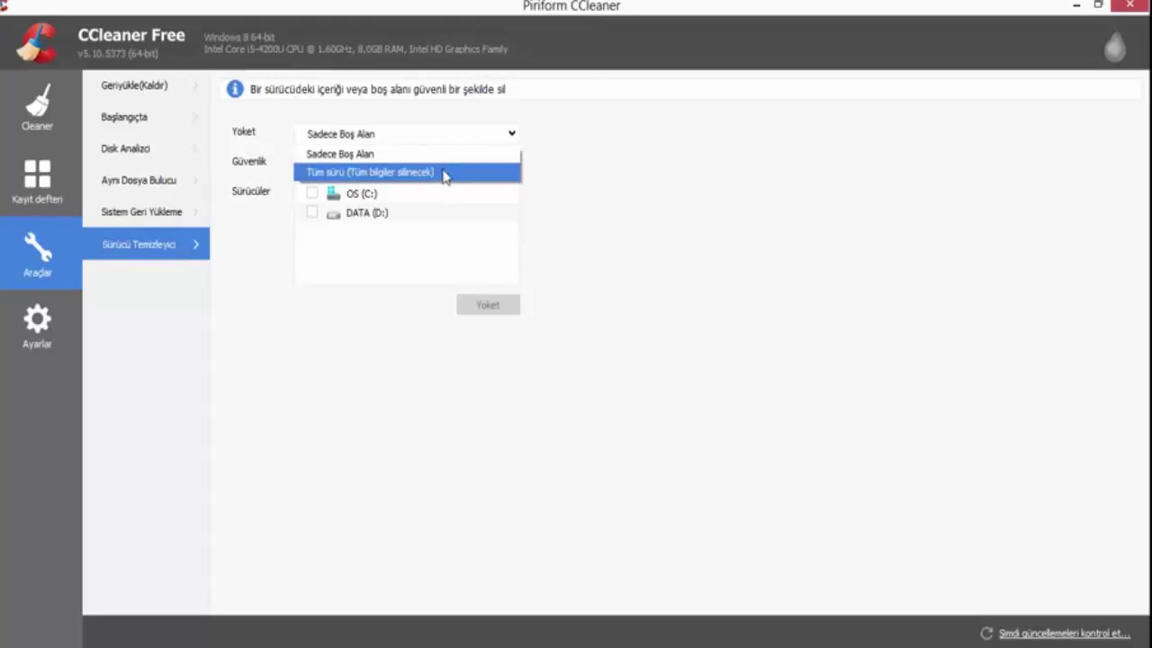
{"action": "left_click", "coordinate": [570, 108]}
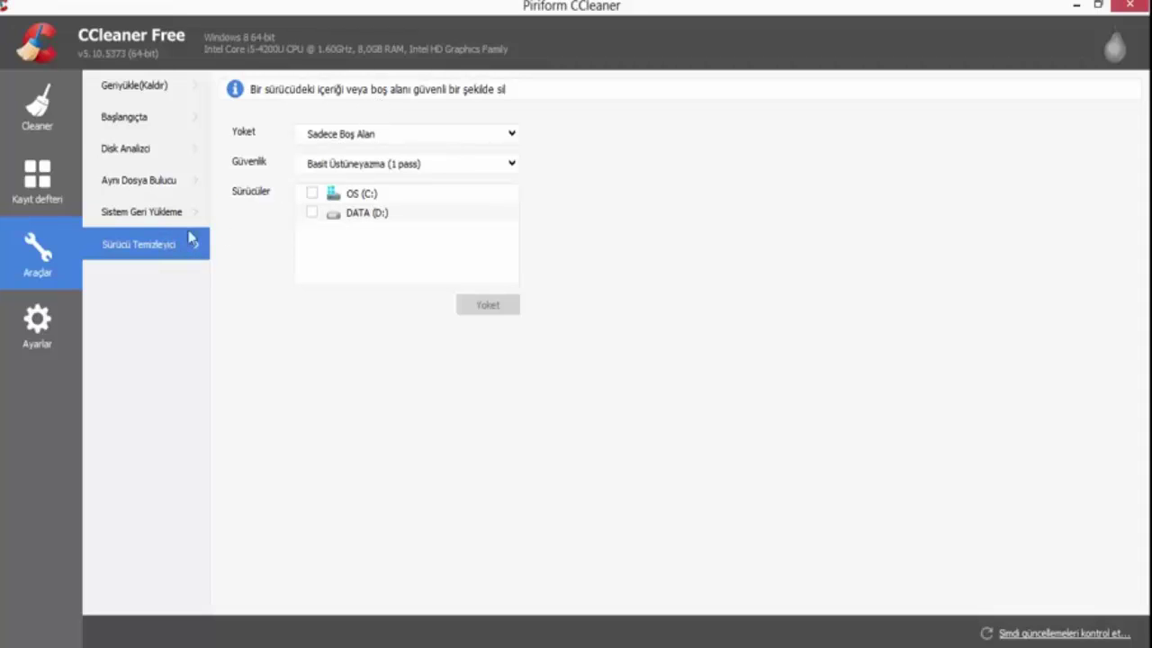
{"action": "left_click", "coordinate": [416, 142]}
{"action": "left_click", "coordinate": [551, 115]}
{"action": "left_click", "coordinate": [440, 142]}
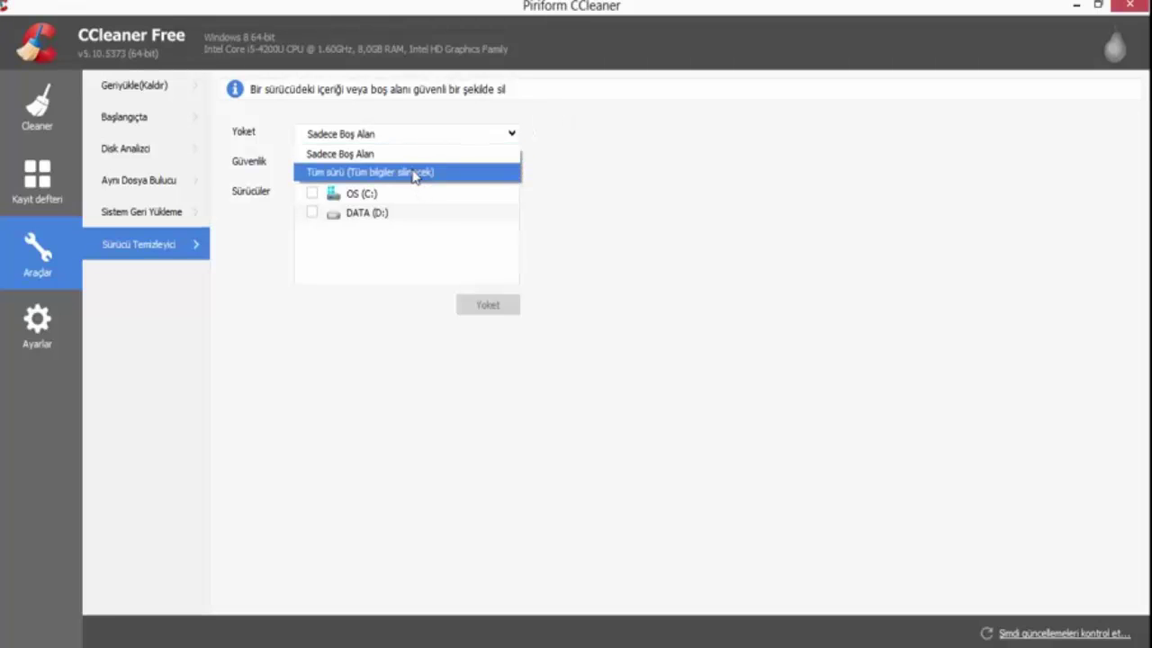
{"action": "left_click", "coordinate": [808, 141]}
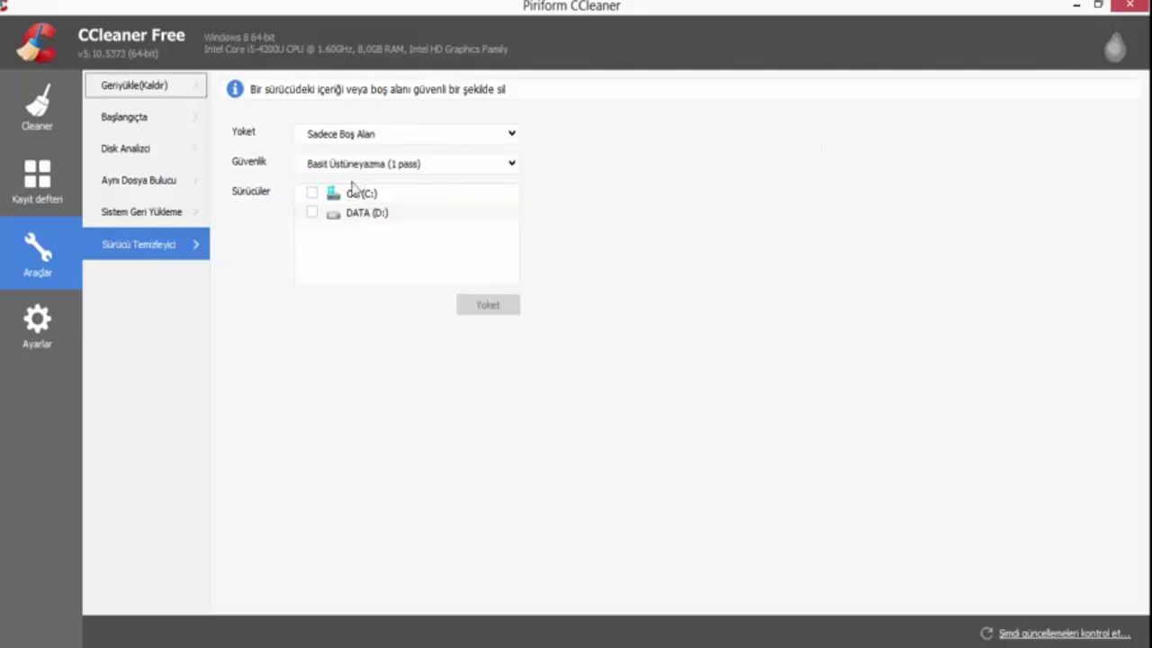
{"action": "left_click", "coordinate": [374, 167]}
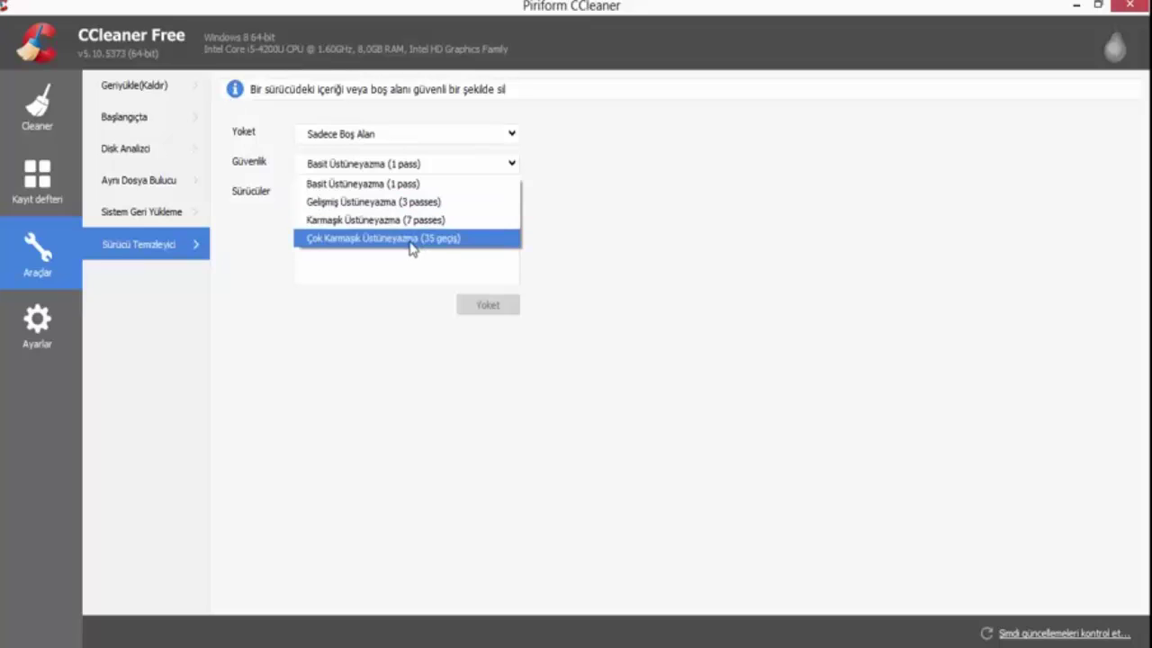
{"action": "left_click", "coordinate": [585, 194]}
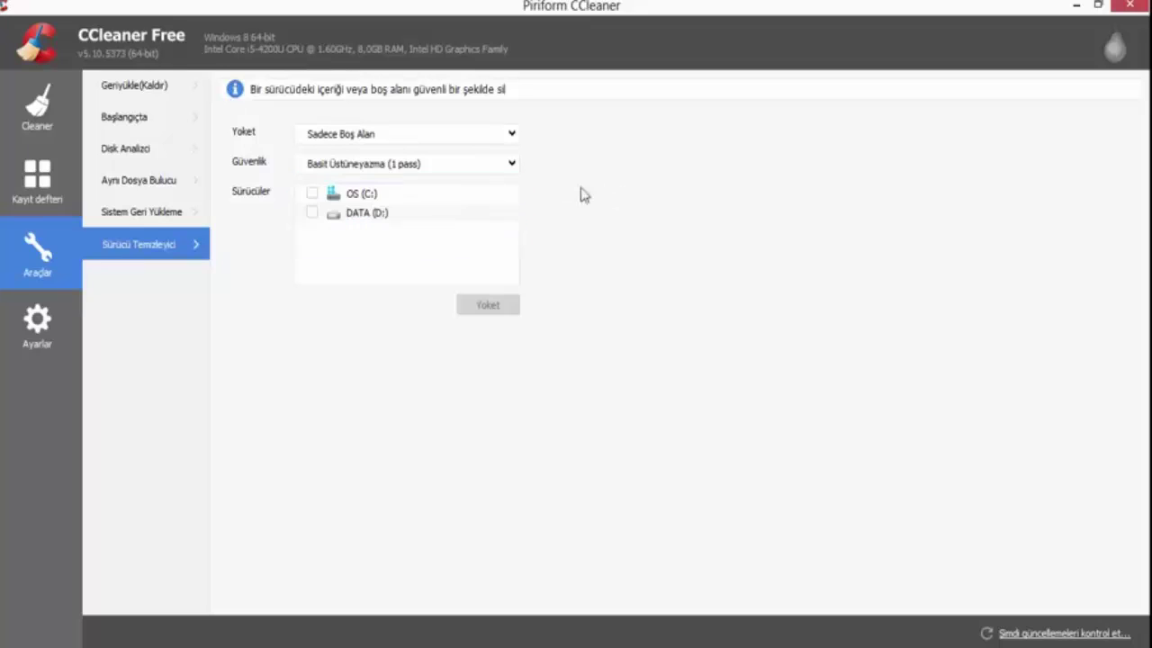
Select both the OS (C:) and DATA (D:) drives in the drive wiper
{"action": "left_click", "coordinate": [311, 195]}
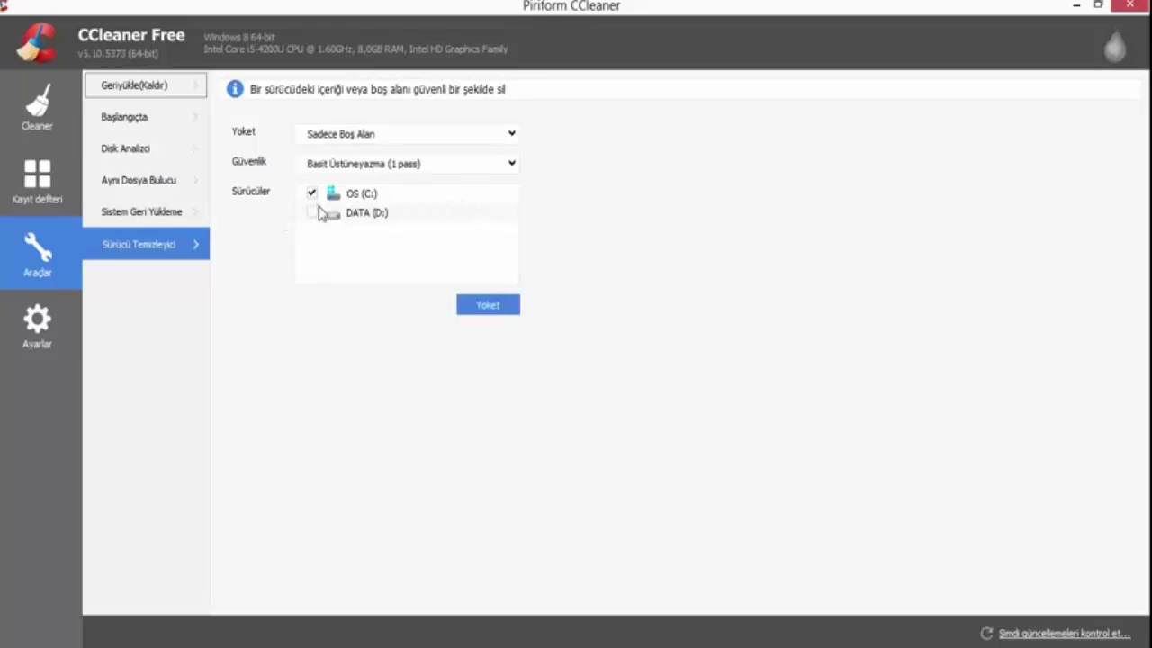
{"action": "left_click", "coordinate": [310, 215]}
{"action": "left_click", "coordinate": [312, 195]}
{"action": "left_click", "coordinate": [310, 213]}
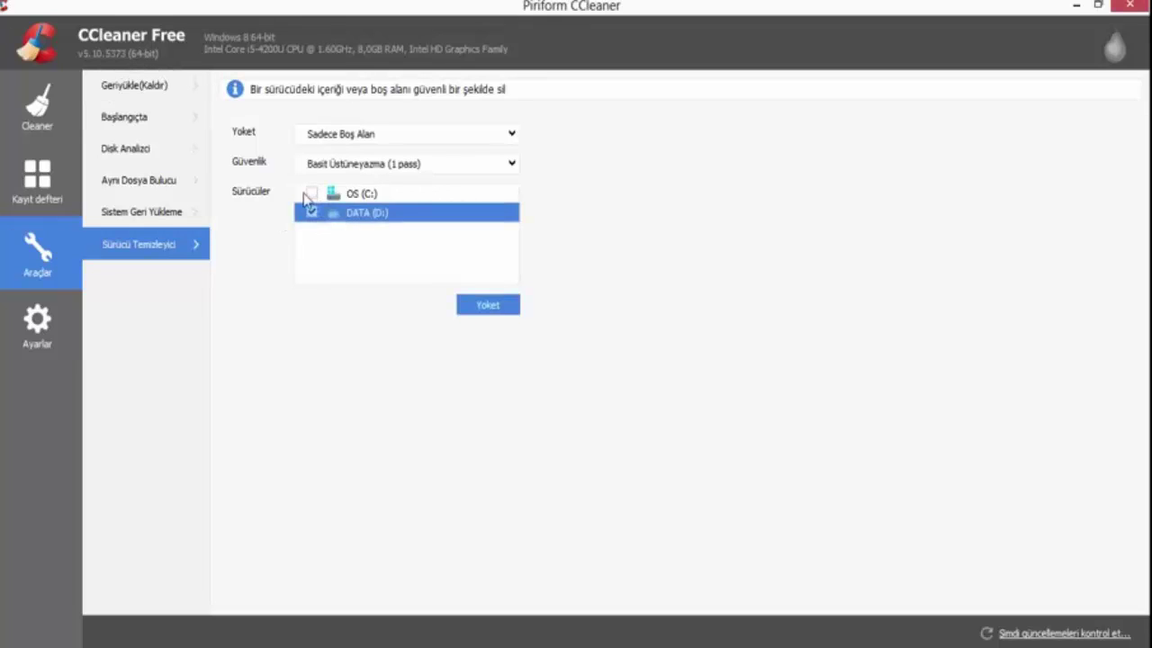
{"action": "left_click", "coordinate": [360, 193]}
{"action": "left_click", "coordinate": [312, 194]}
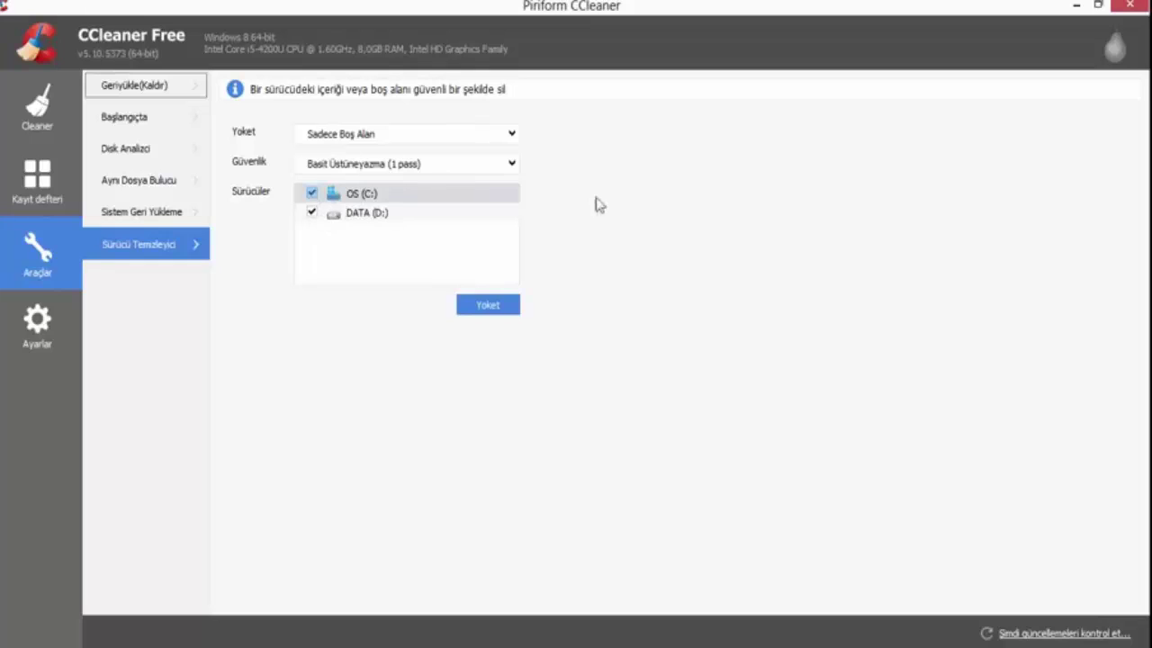
Review the Güvenlik and Yoket choices again, then deselect the OS (C:) and DATA (D:) drives
{"action": "left_click", "coordinate": [502, 171]}
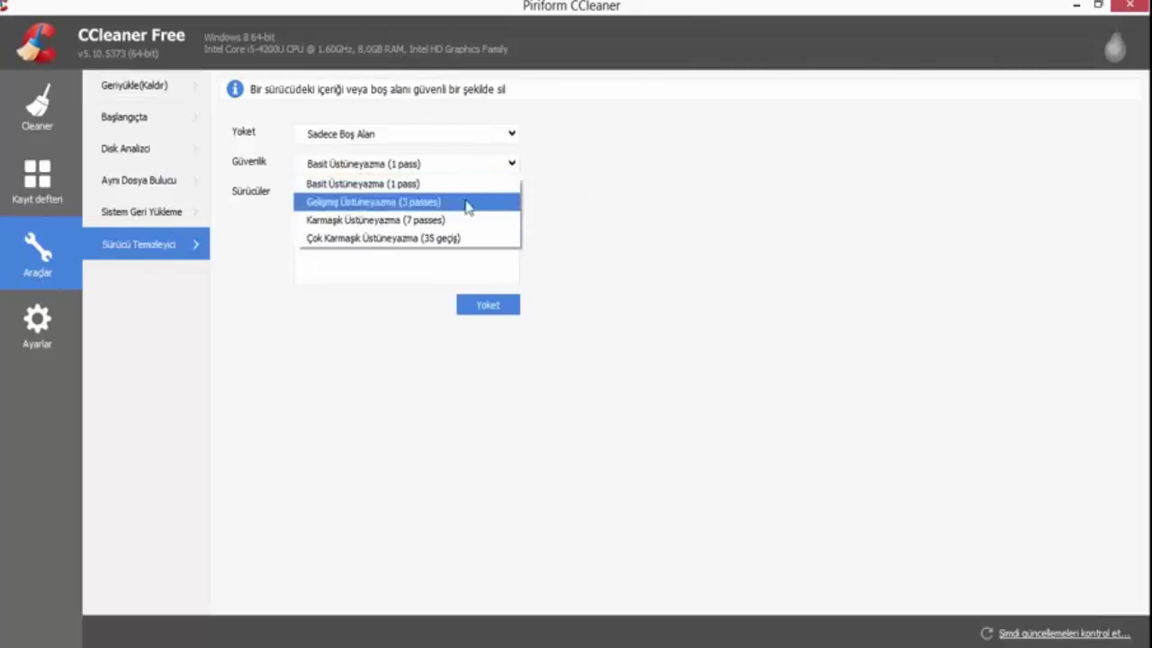
{"action": "left_click", "coordinate": [596, 188]}
{"action": "left_click", "coordinate": [470, 137]}
{"action": "left_click", "coordinate": [535, 175]}
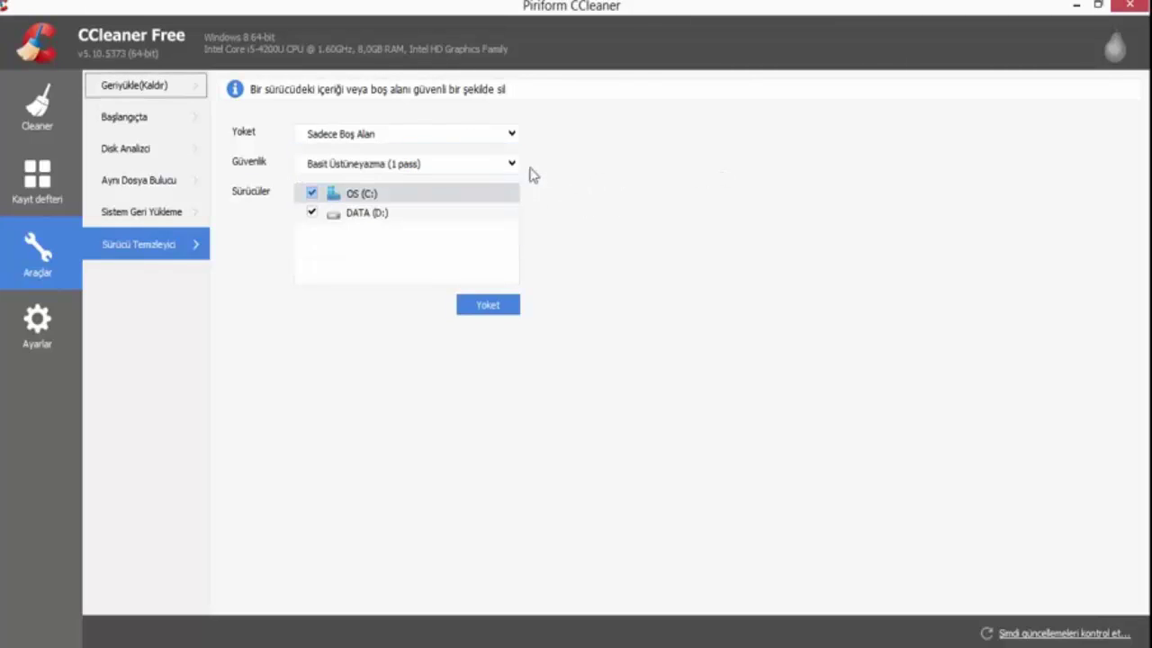
{"action": "left_click", "coordinate": [312, 194]}
{"action": "left_click", "coordinate": [311, 213]}
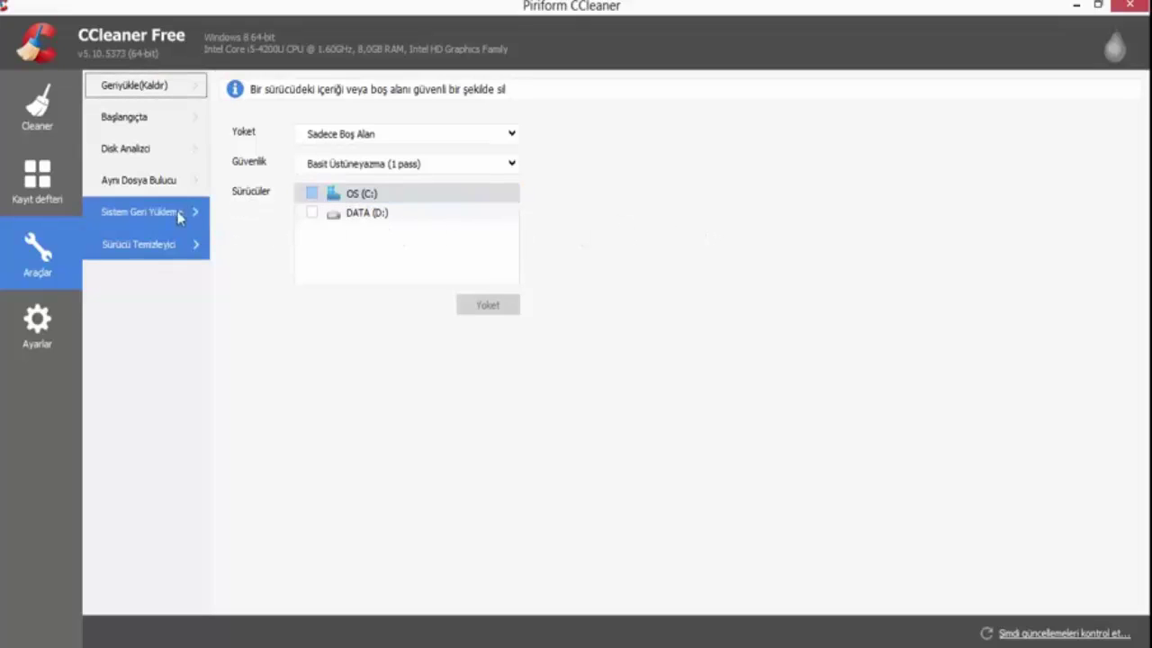
Open the basic options in the program settings and browse the available languages, keeping Türkçe (Turkish)
{"action": "left_click", "coordinate": [37, 324]}
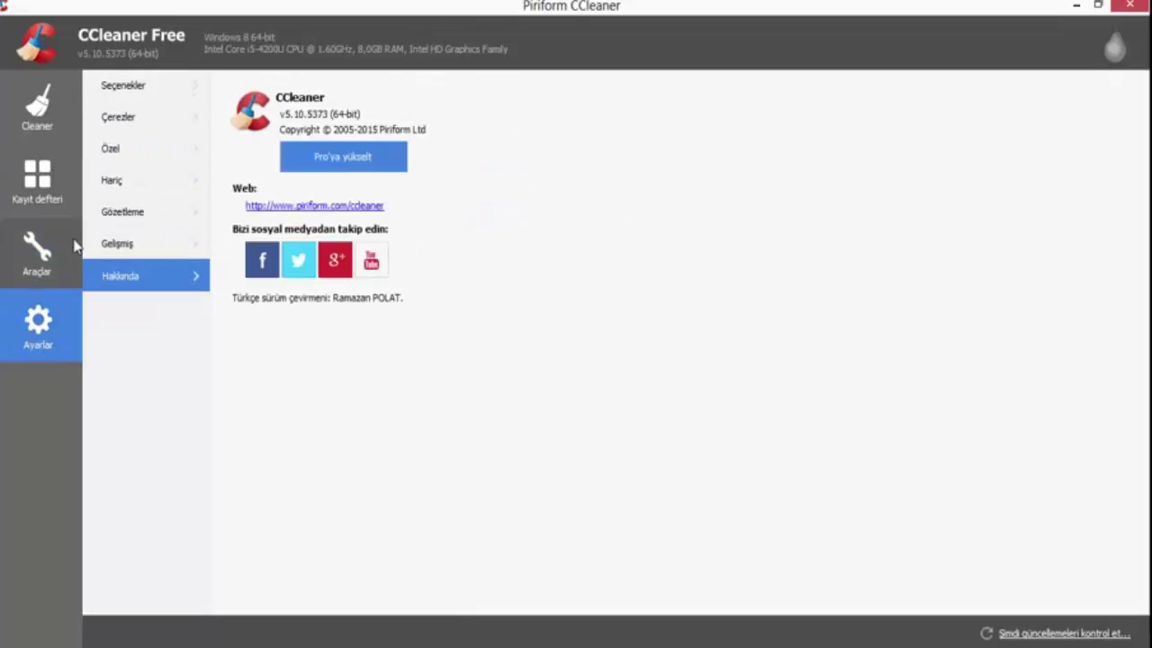
{"action": "left_click", "coordinate": [138, 88]}
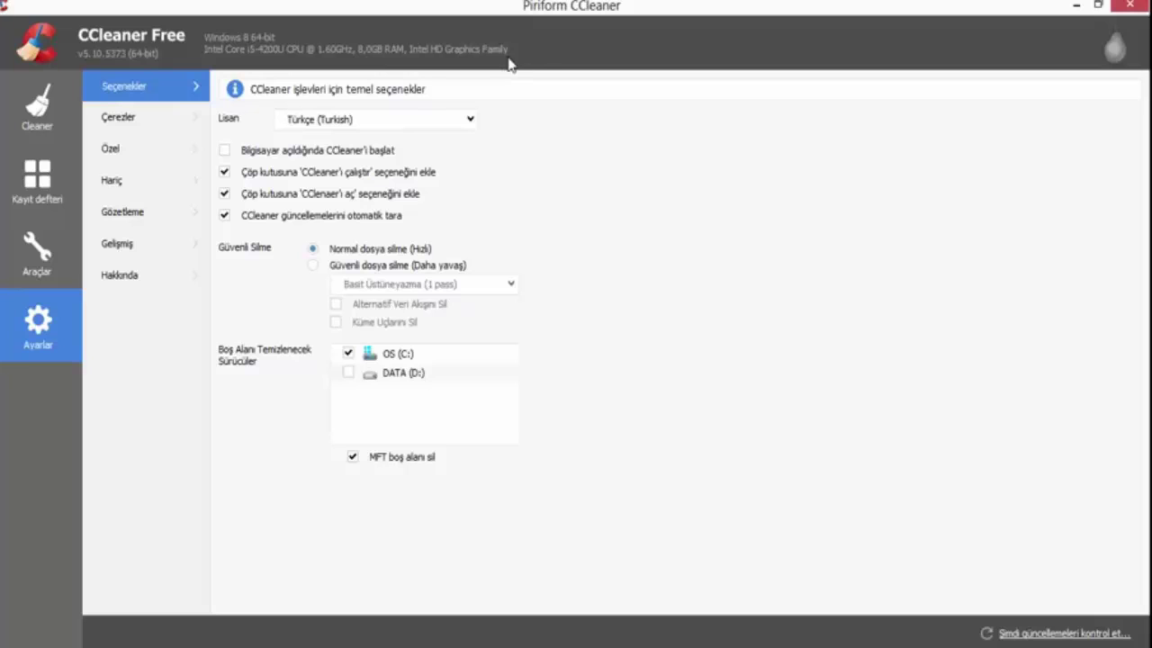
{"action": "left_click", "coordinate": [466, 118]}
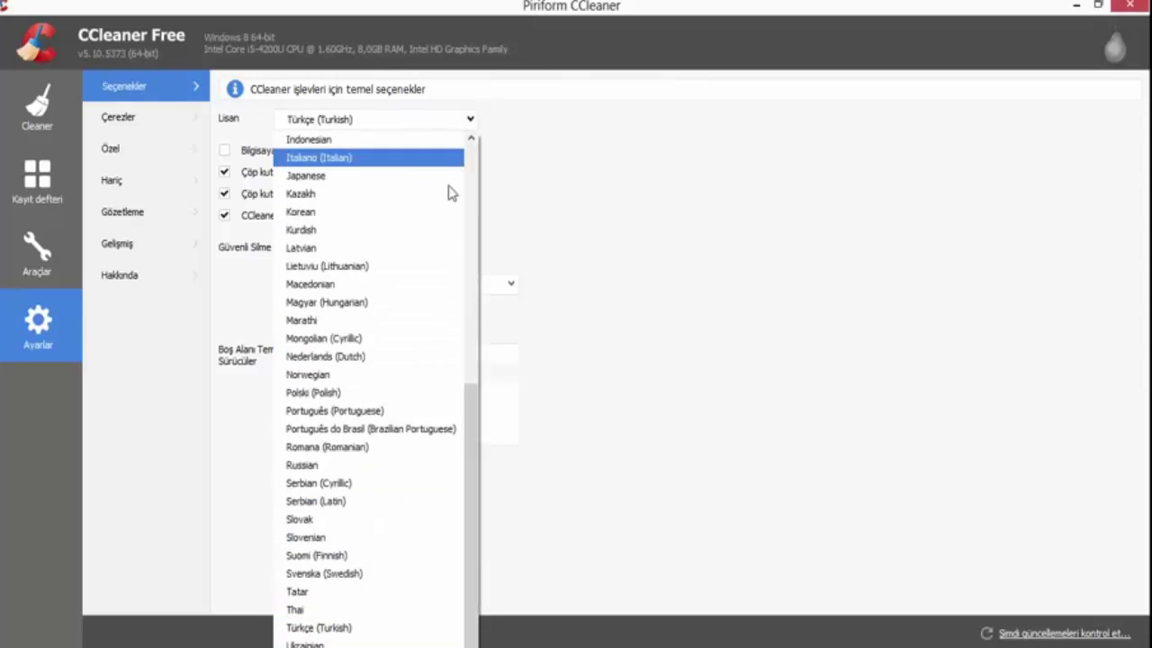
{"action": "scroll", "coordinate": [449, 218], "scroll_direction": "up", "scroll_amount": 8}
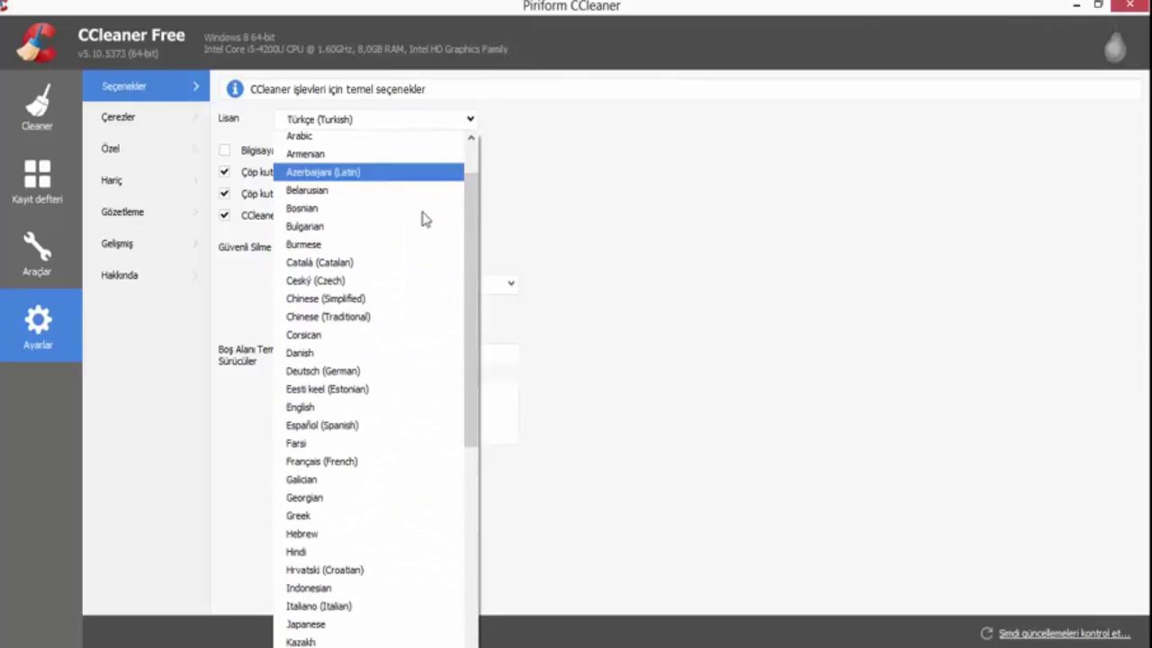
{"action": "scroll", "coordinate": [424, 218], "scroll_direction": "down", "scroll_amount": 8}
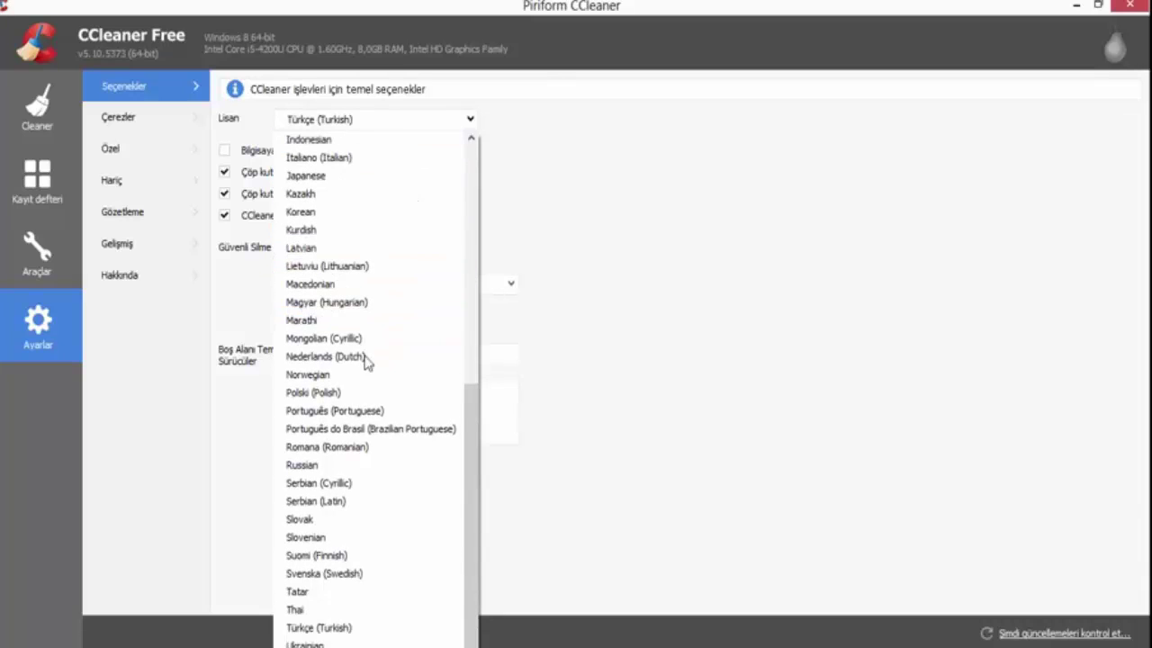
{"action": "left_click", "coordinate": [373, 630]}
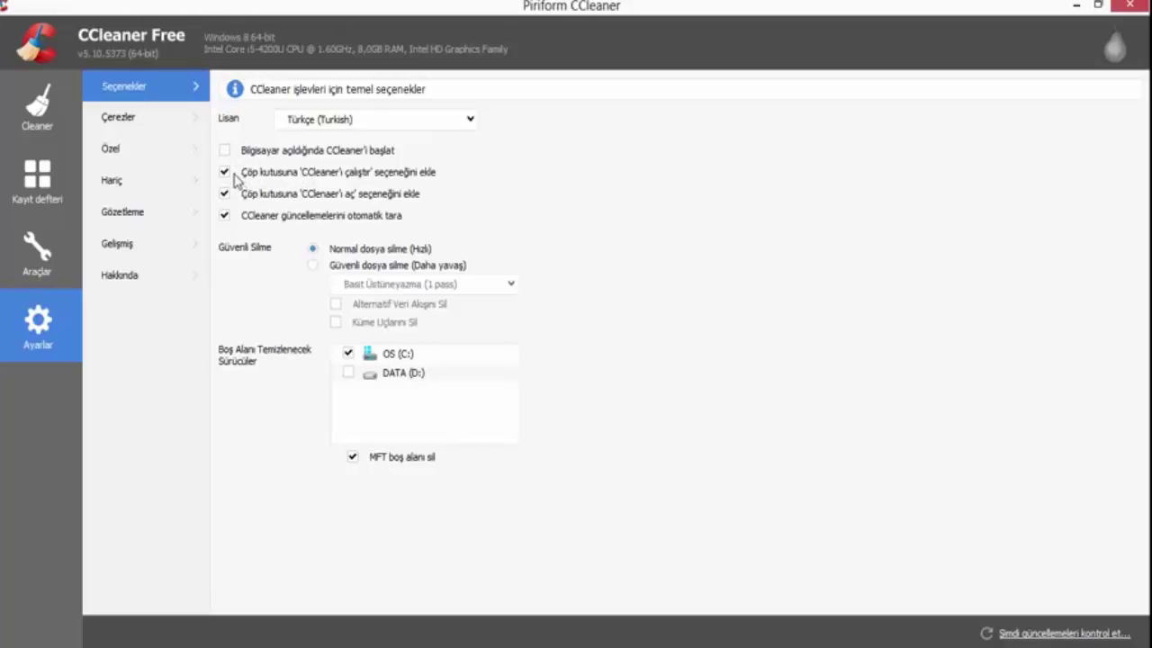
Minimize CCleaner and open the context menu of the desktop's Recycle Bin (Geri Dönüşüm)
{"action": "left_click", "coordinate": [1073, 9]}
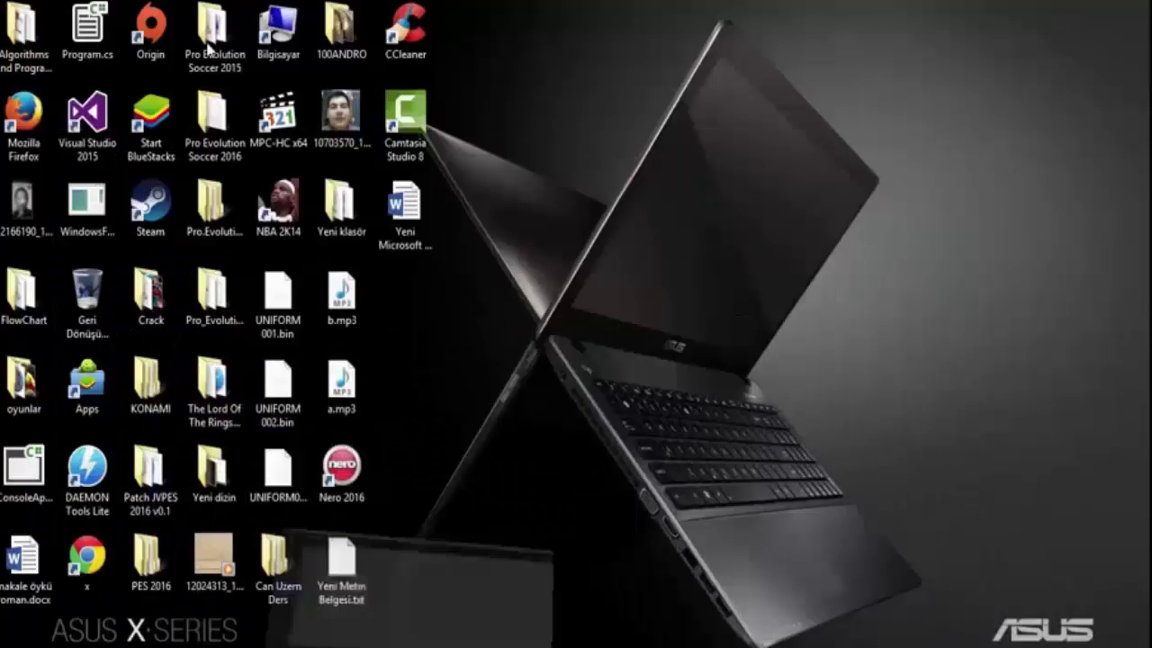
{"action": "right_click", "coordinate": [94, 315]}
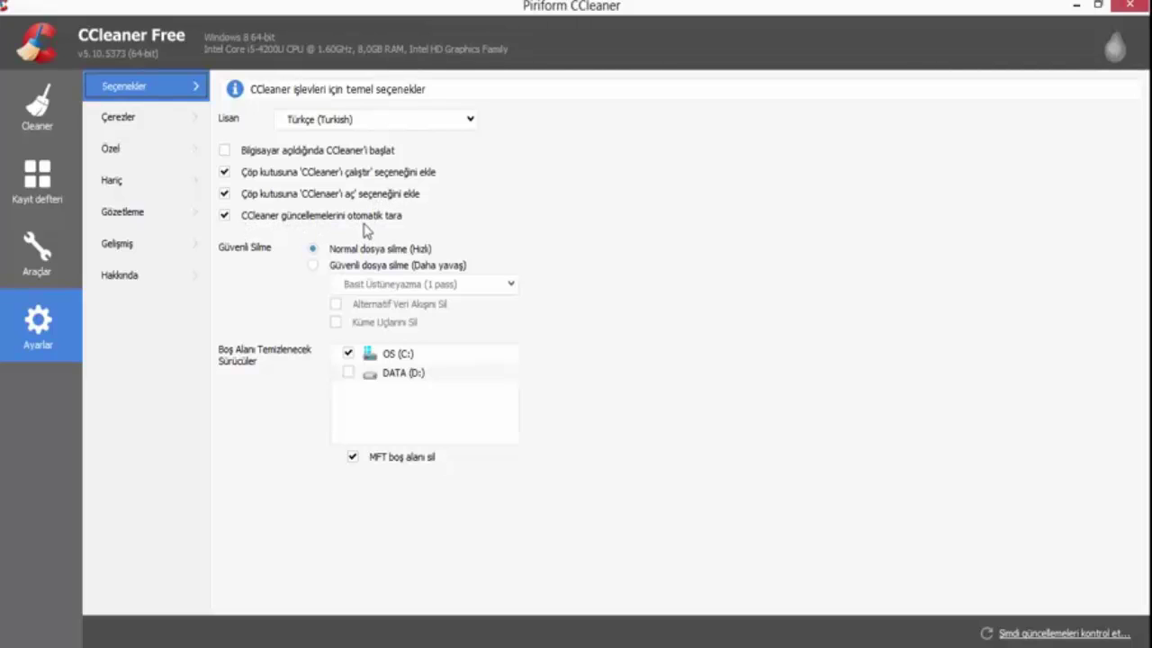
Switch automatic update checking off and back on, then try secure file deletion and return to Normal dosya silme (Hızlı)
{"action": "left_click", "coordinate": [223, 217]}
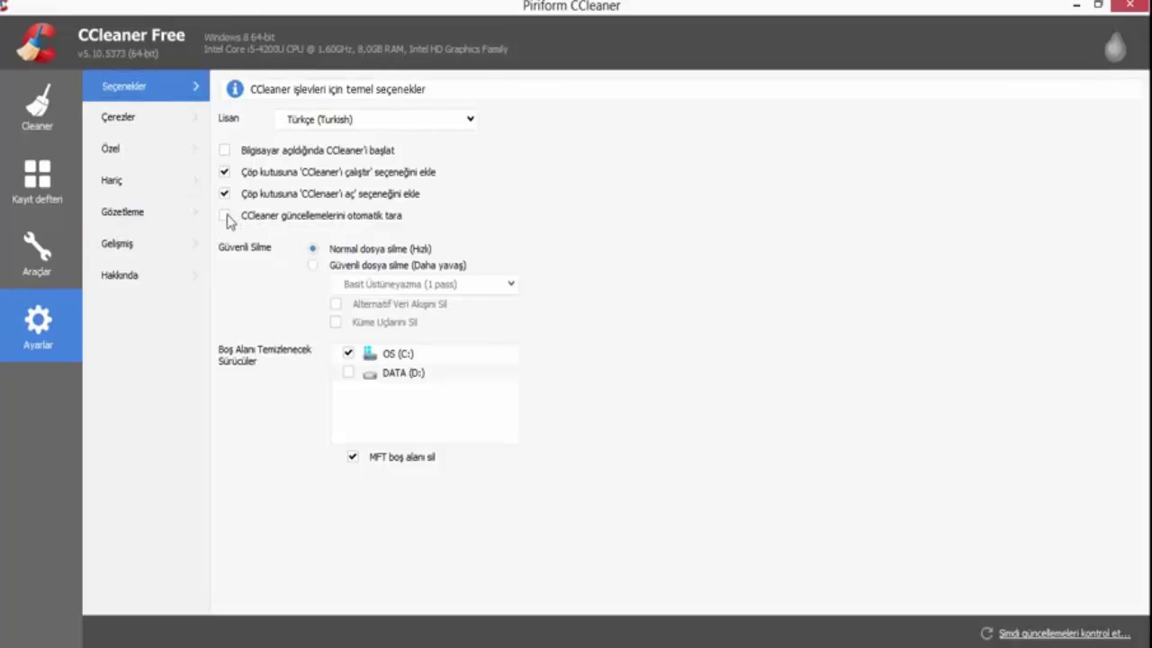
{"action": "left_click", "coordinate": [225, 218]}
{"action": "left_click", "coordinate": [313, 267]}
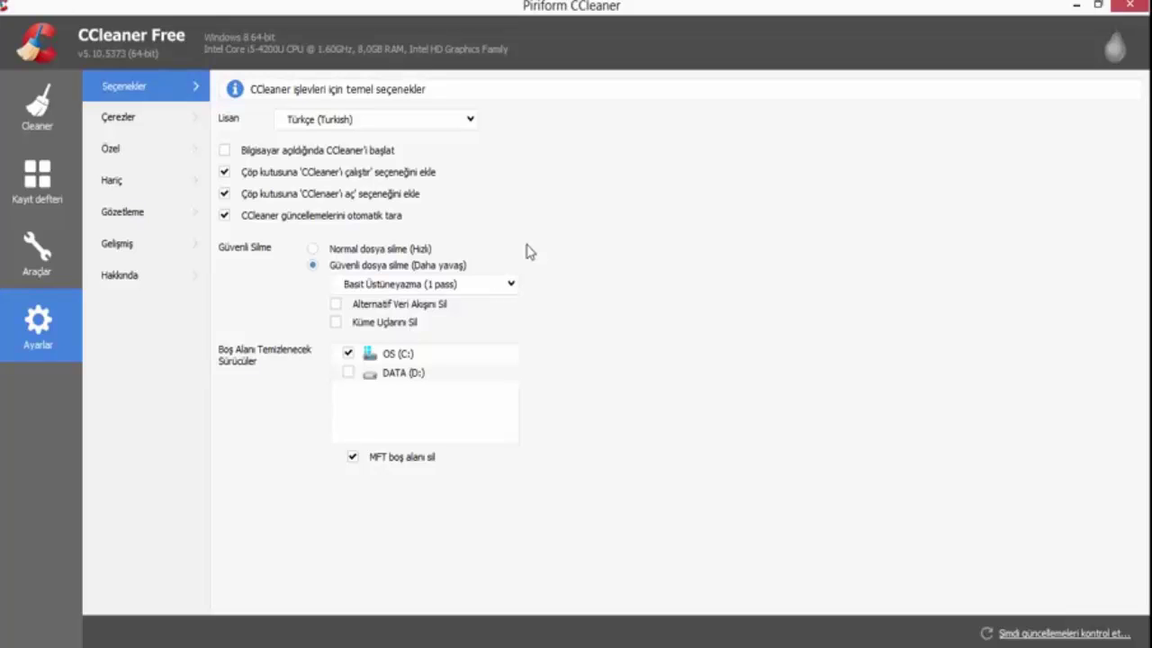
{"action": "left_click", "coordinate": [314, 249]}
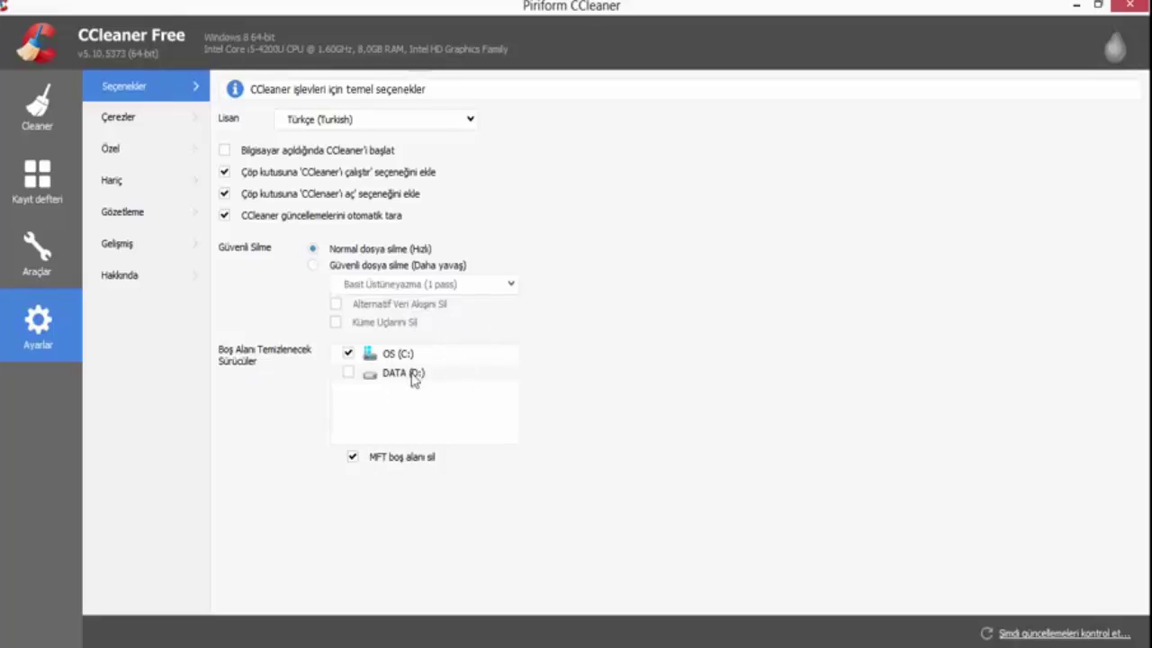
Deselect the OS (C:) drive for free-space wiping, then select it again, leaving MFT boş alanı sil off
{"action": "left_click", "coordinate": [349, 356]}
{"action": "left_click", "coordinate": [351, 372]}
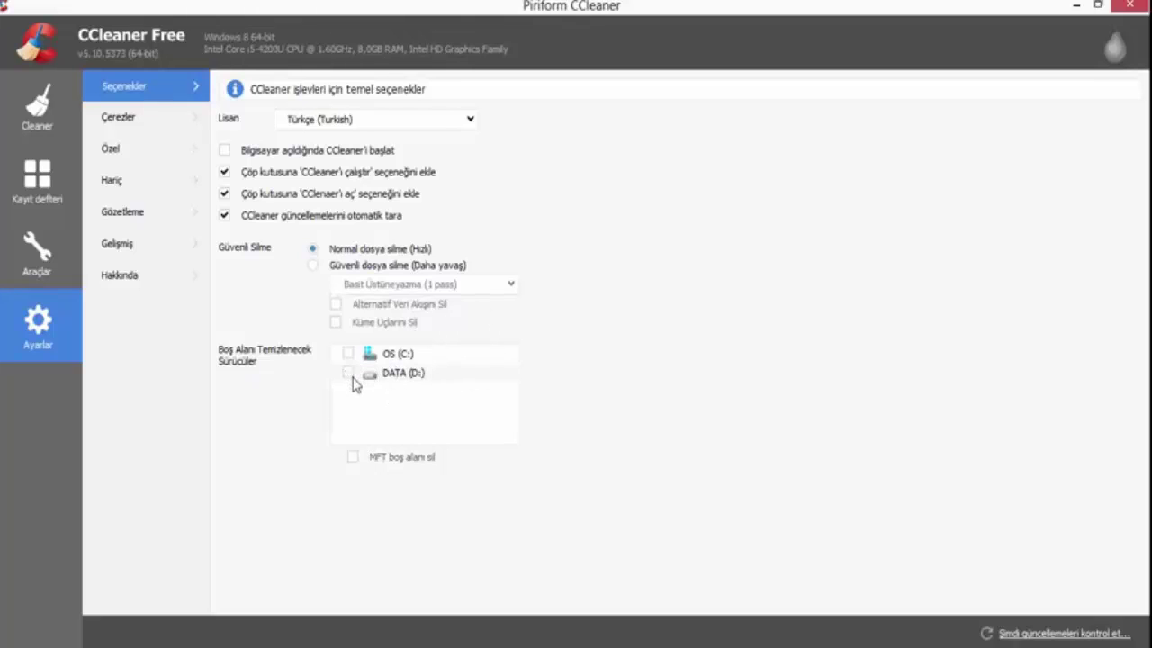
{"action": "left_click", "coordinate": [350, 357]}
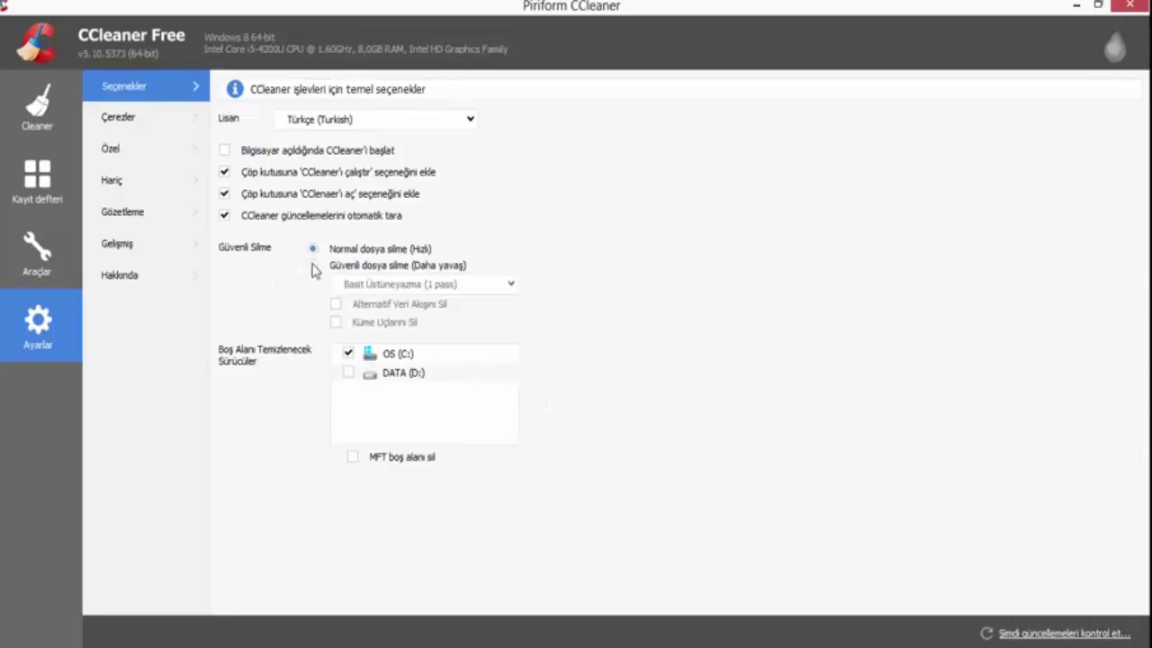
Enable Güvenli dosya silme (Daha yavaş) with Basit Üstüneyazma (1 pass), leaving Alternatif Veri Akışını Sil and Küme Uçlarını Sil off
{"action": "left_click", "coordinate": [313, 266]}
{"action": "left_click", "coordinate": [484, 286]}
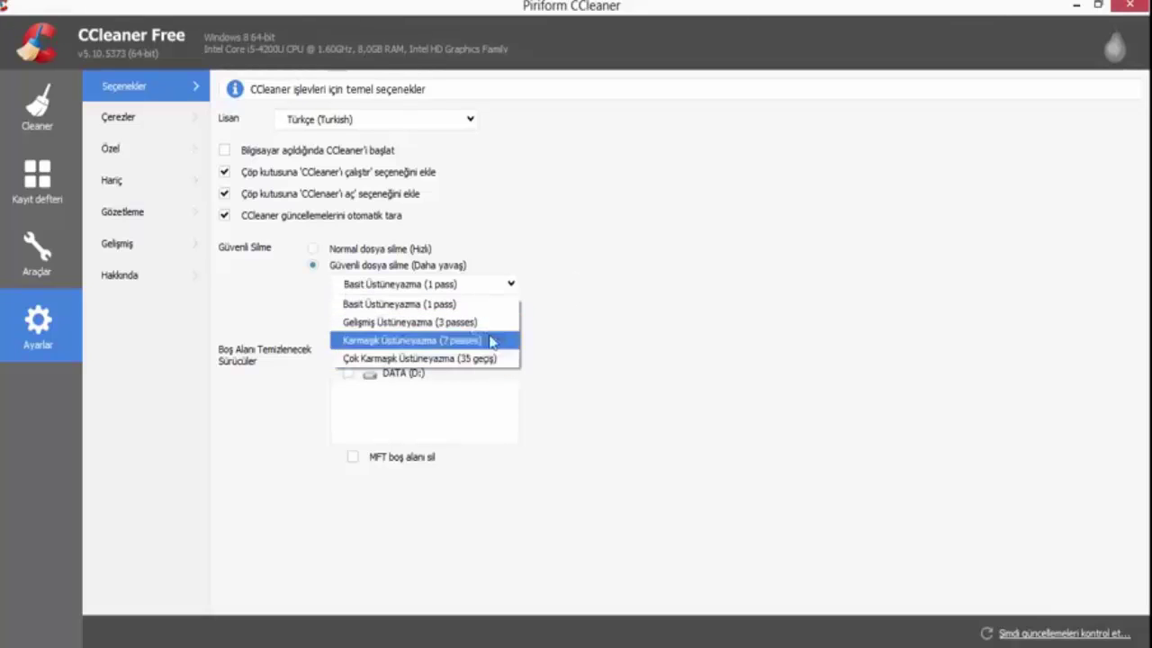
{"action": "left_click", "coordinate": [581, 343]}
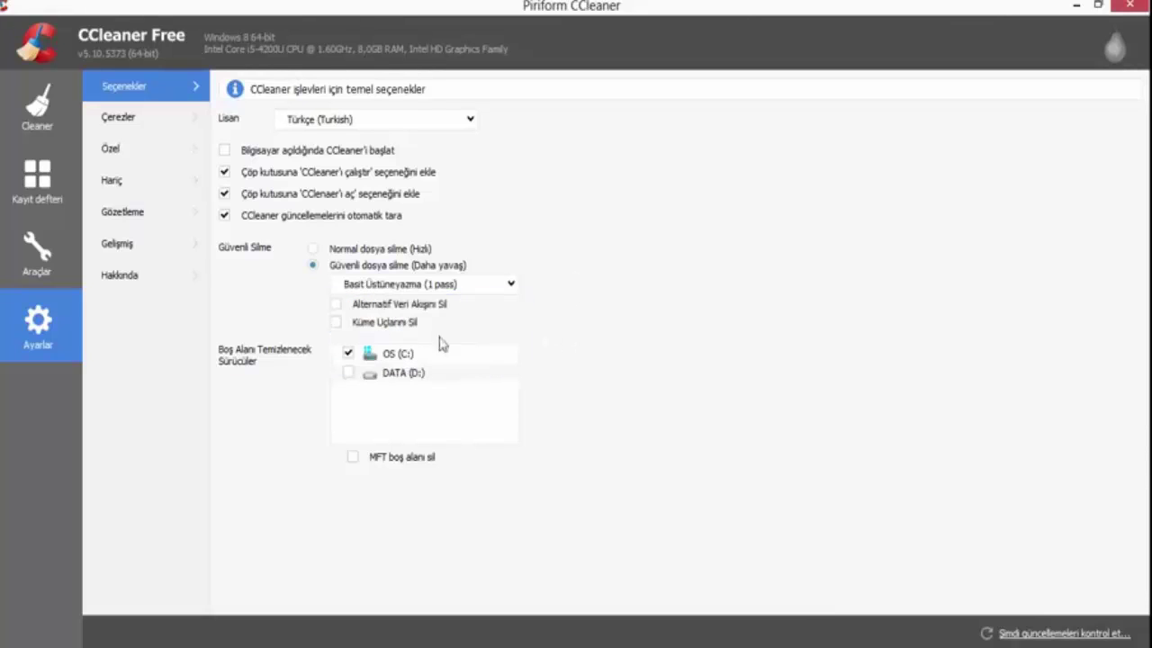
{"action": "left_click", "coordinate": [335, 305]}
{"action": "left_click", "coordinate": [336, 323]}
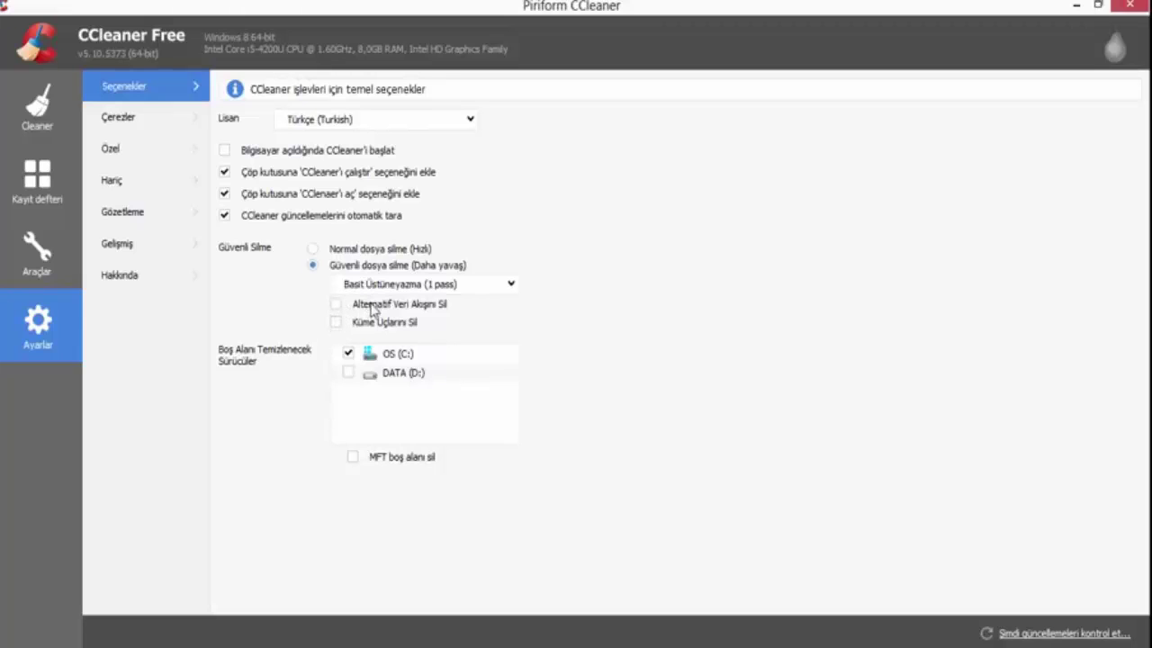
Review the overwrite methods offered for Güvenli dosya silme (Daha yavaş) and set secure deletion back to Normal dosya silme (Hızlı)
{"action": "left_click", "coordinate": [312, 250]}
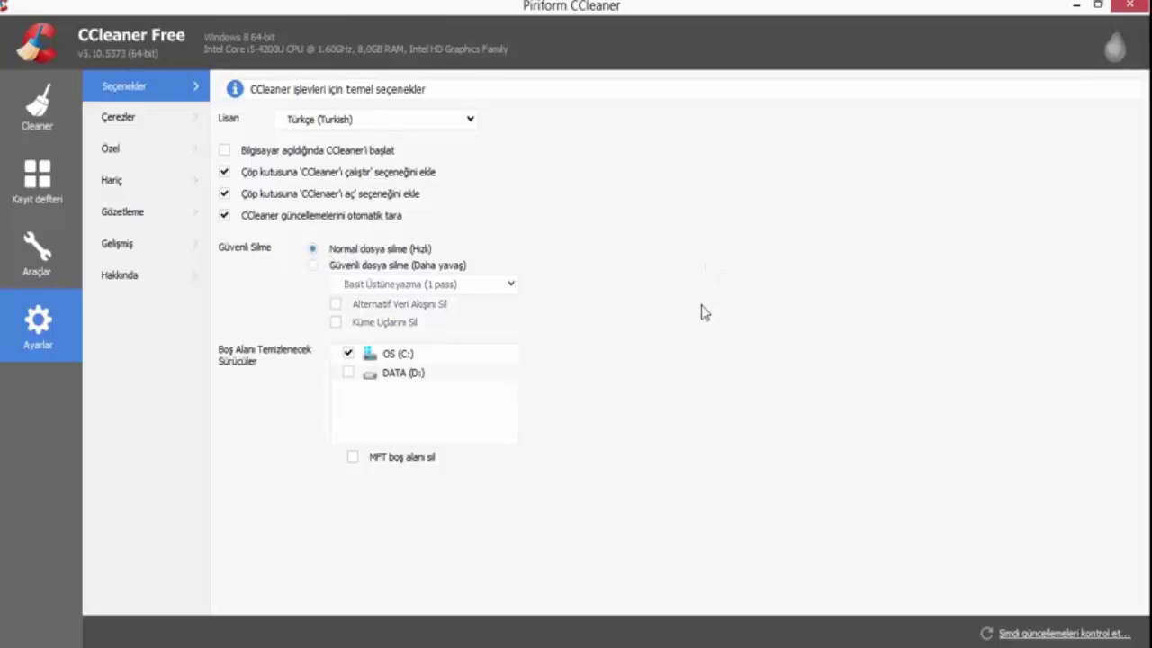
{"action": "left_click", "coordinate": [312, 265]}
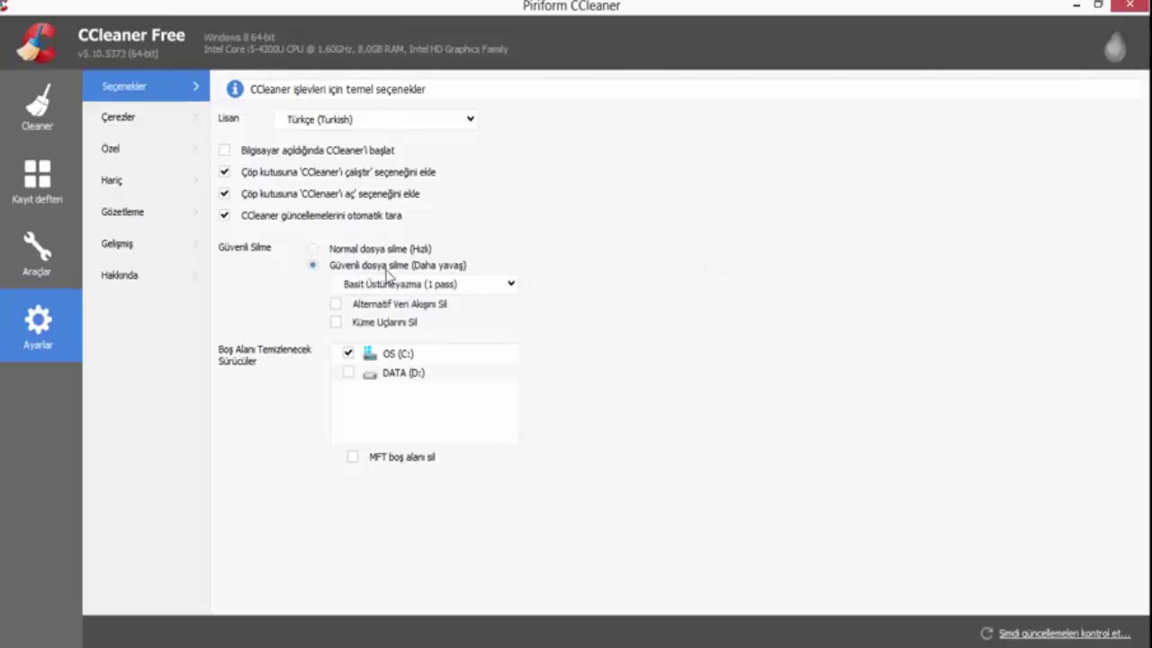
{"action": "left_click", "coordinate": [401, 286]}
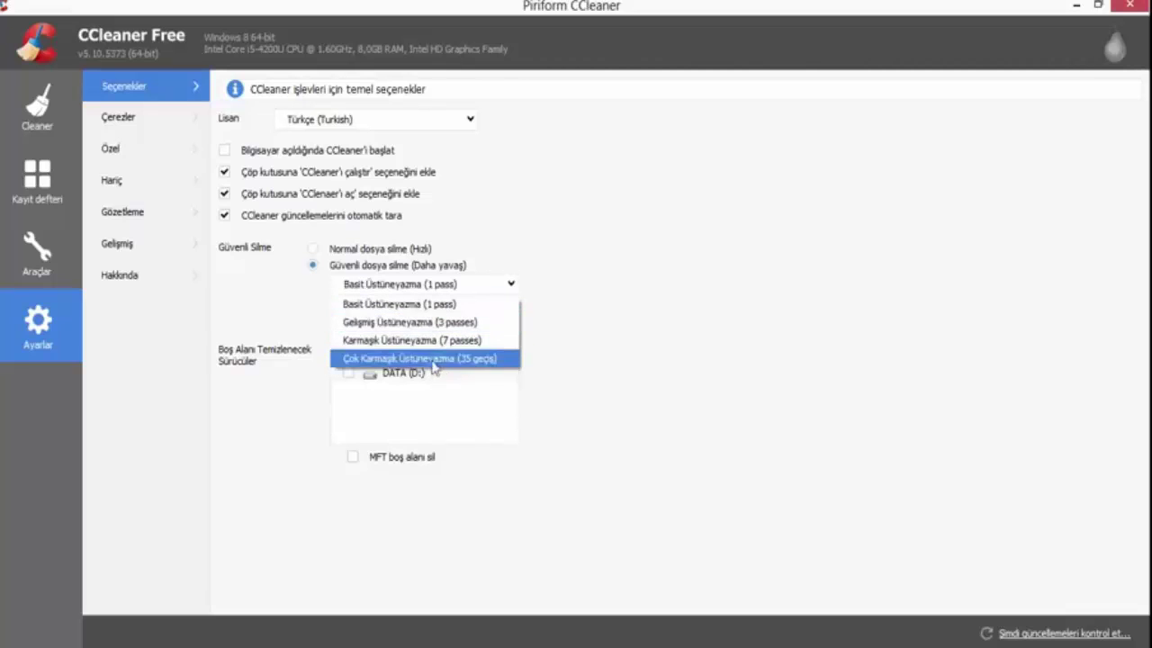
{"action": "left_click", "coordinate": [316, 280]}
{"action": "left_click", "coordinate": [329, 251]}
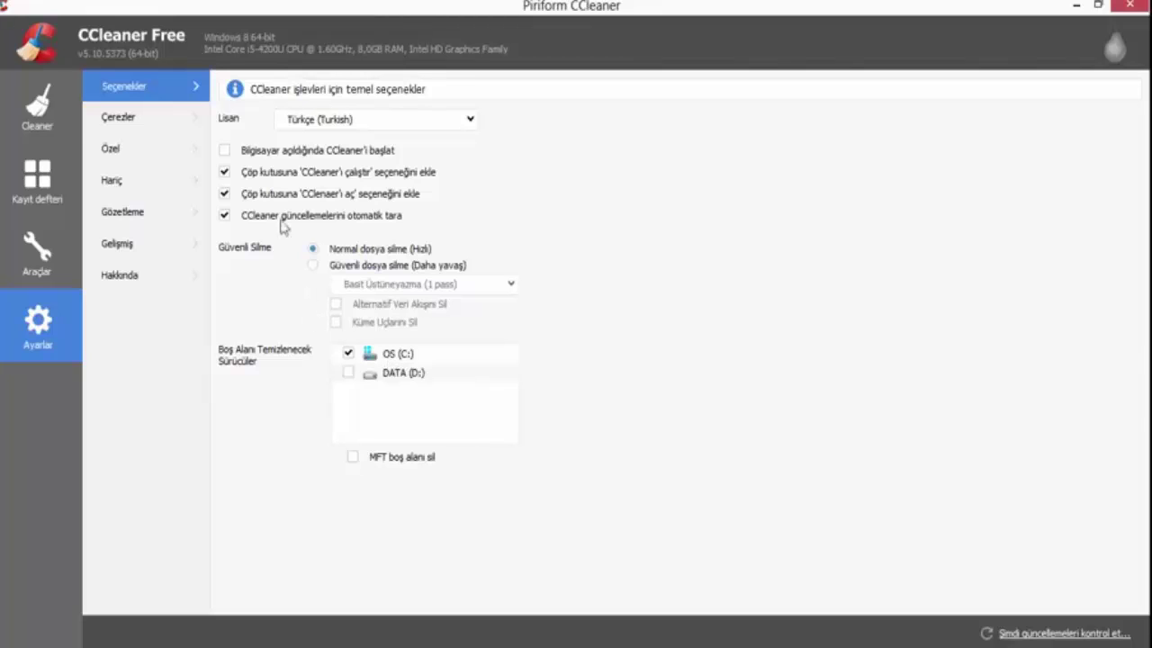
Open the Çerezler settings and look through the cookies listed under Kalacak çerezler
{"action": "left_click", "coordinate": [198, 120]}
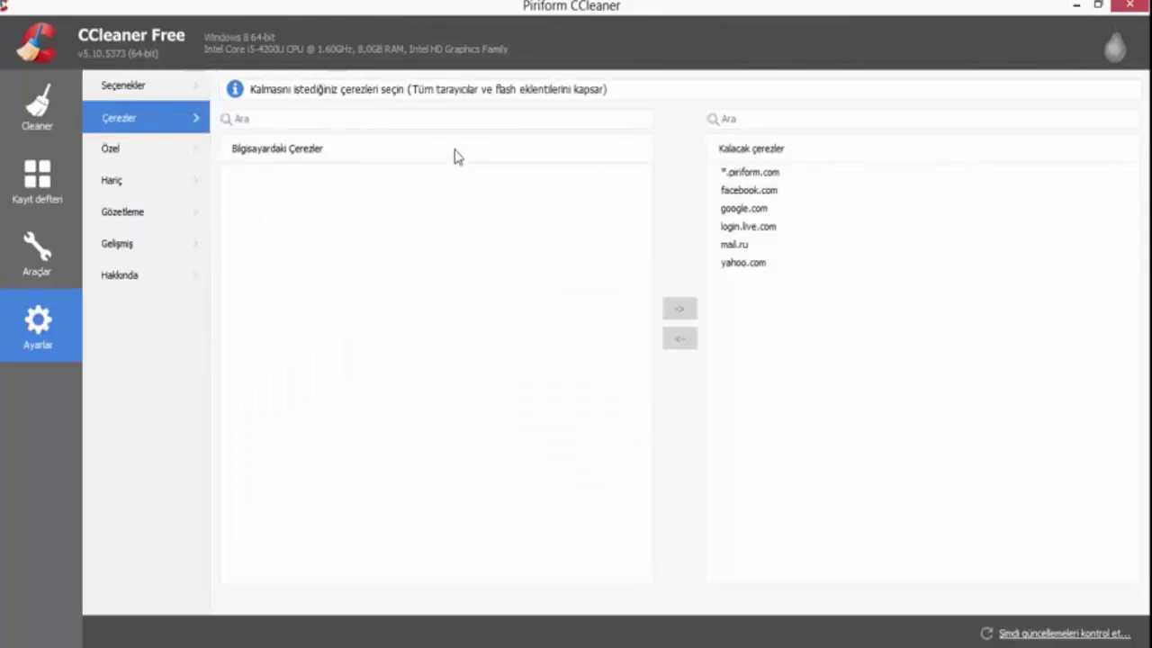
{"action": "left_click", "coordinate": [764, 174]}
{"action": "left_click", "coordinate": [767, 191]}
{"action": "left_click", "coordinate": [772, 225]}
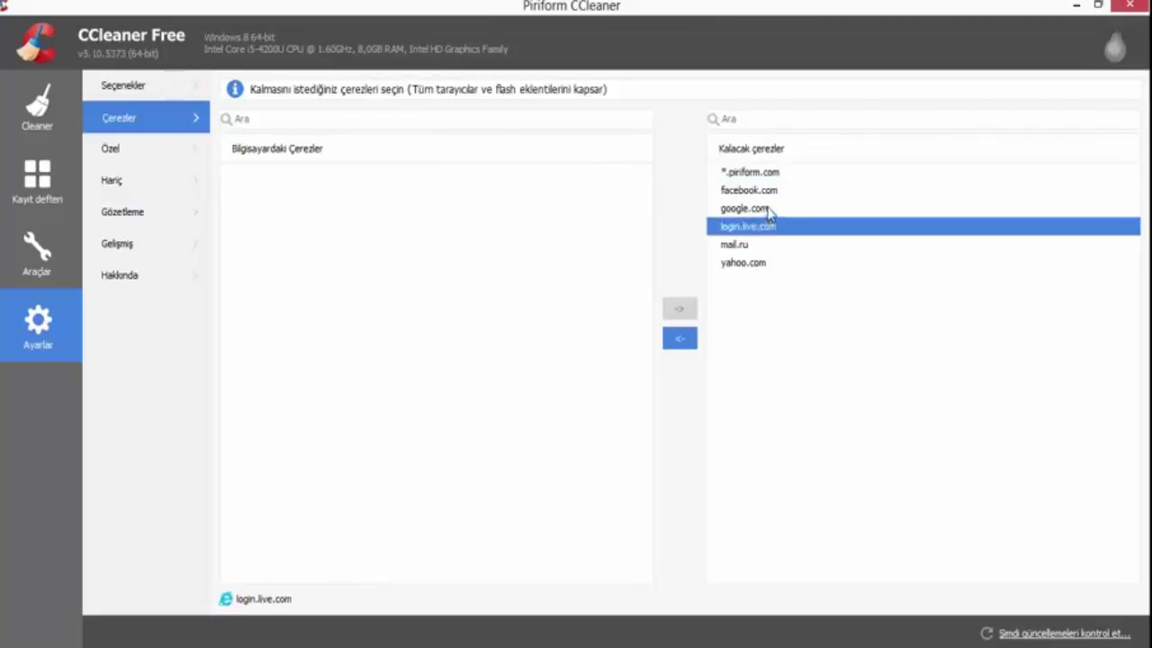
{"action": "left_click", "coordinate": [766, 208]}
{"action": "left_click", "coordinate": [763, 227]}
{"action": "left_click", "coordinate": [761, 245]}
Move yahoo.com and google.com, one after the other, out of the Kalacak çerezler list and back into it
{"action": "left_click", "coordinate": [759, 261]}
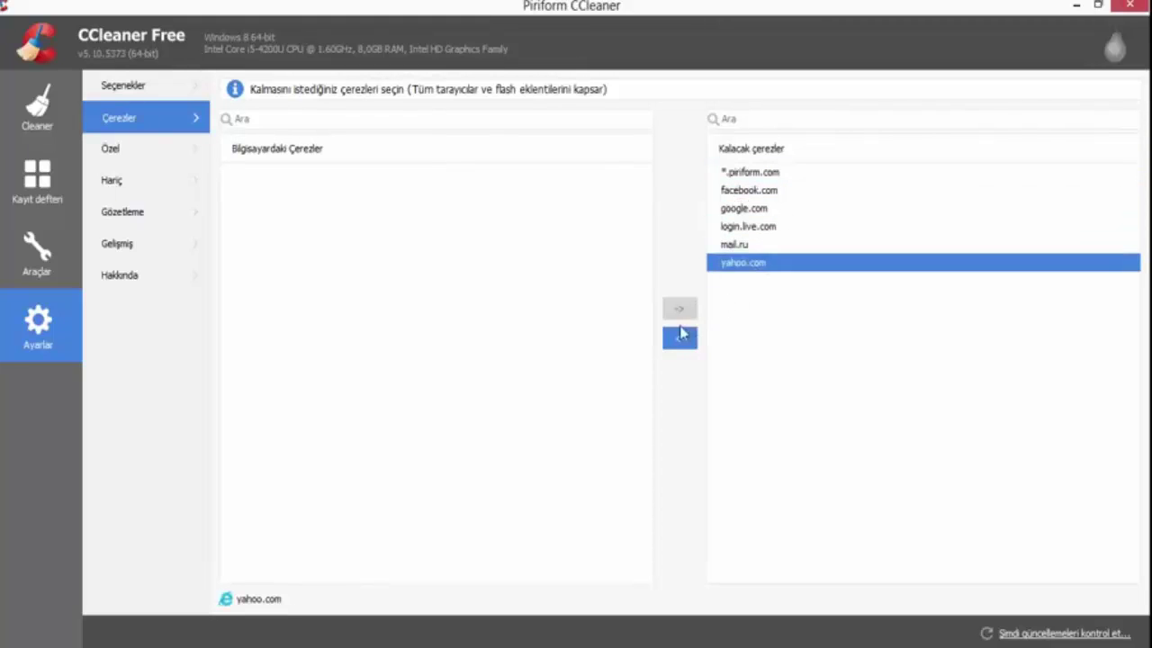
{"action": "left_click", "coordinate": [680, 336]}
{"action": "left_click", "coordinate": [268, 173]}
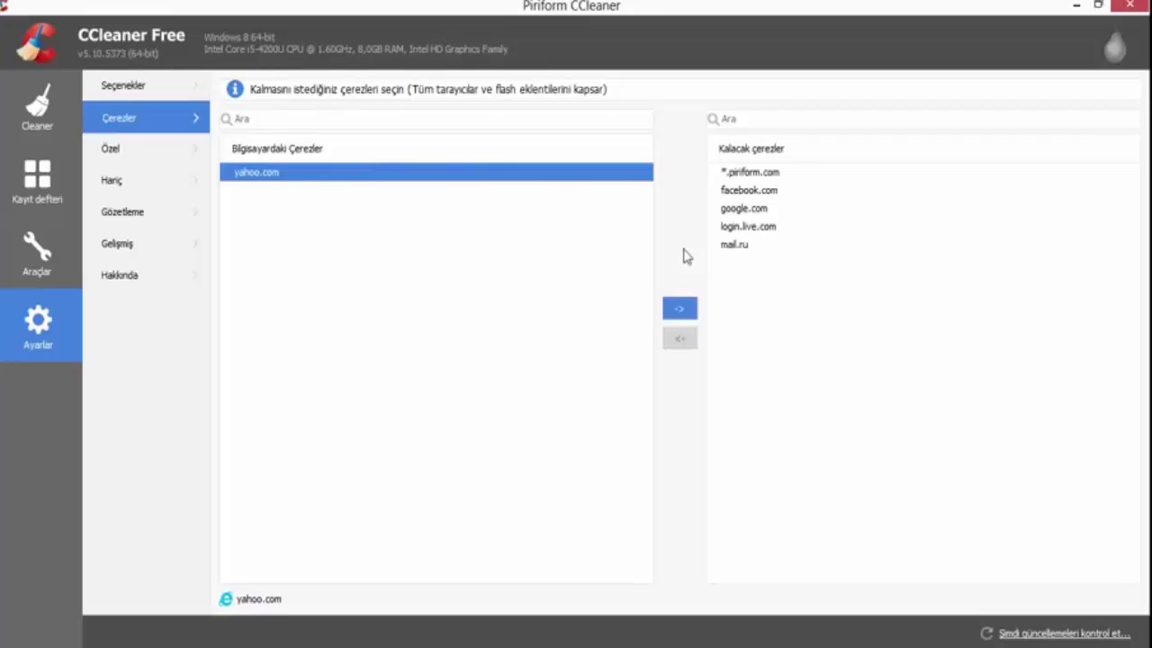
{"action": "left_click", "coordinate": [686, 311]}
{"action": "left_click", "coordinate": [749, 210]}
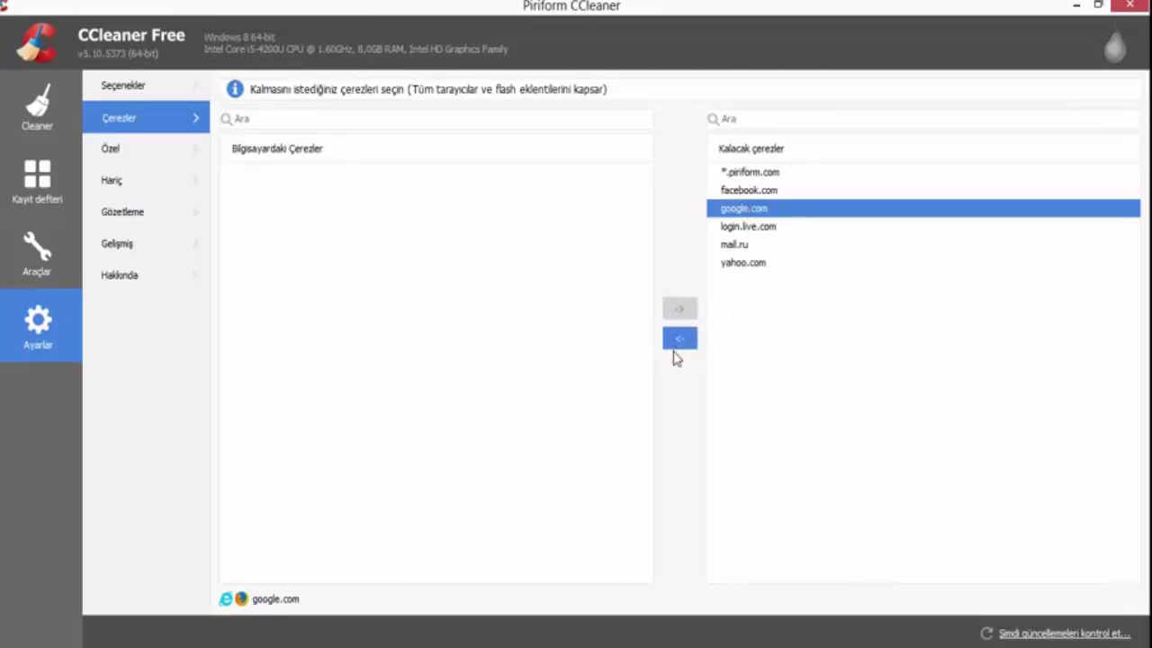
{"action": "left_click", "coordinate": [677, 342]}
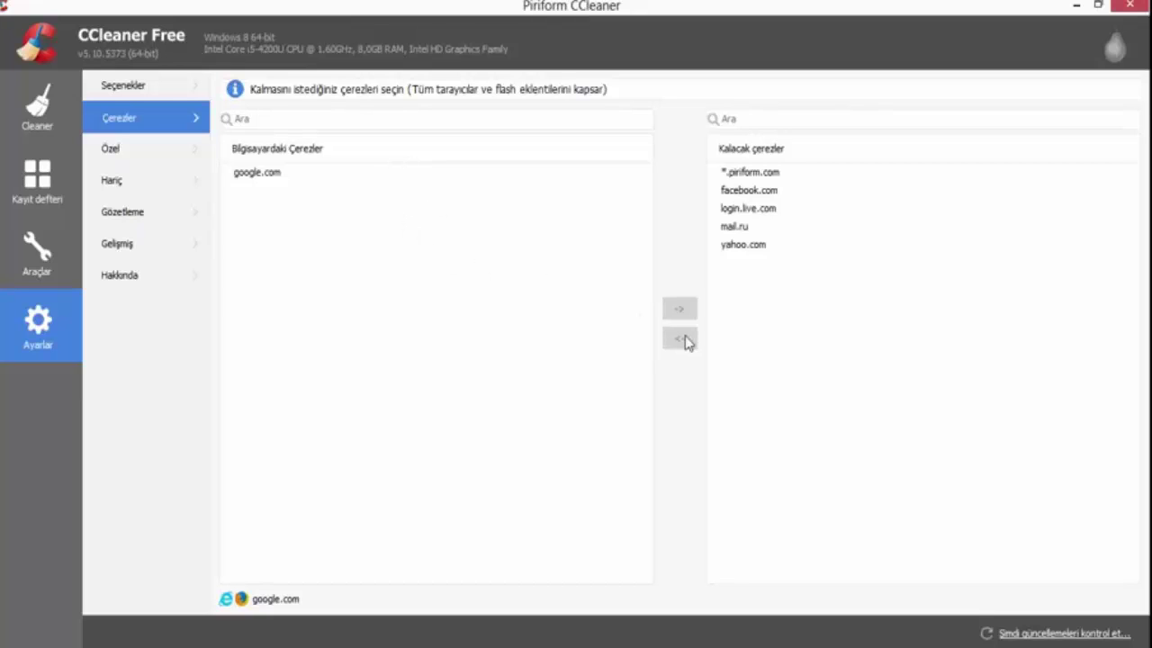
{"action": "left_click", "coordinate": [412, 172]}
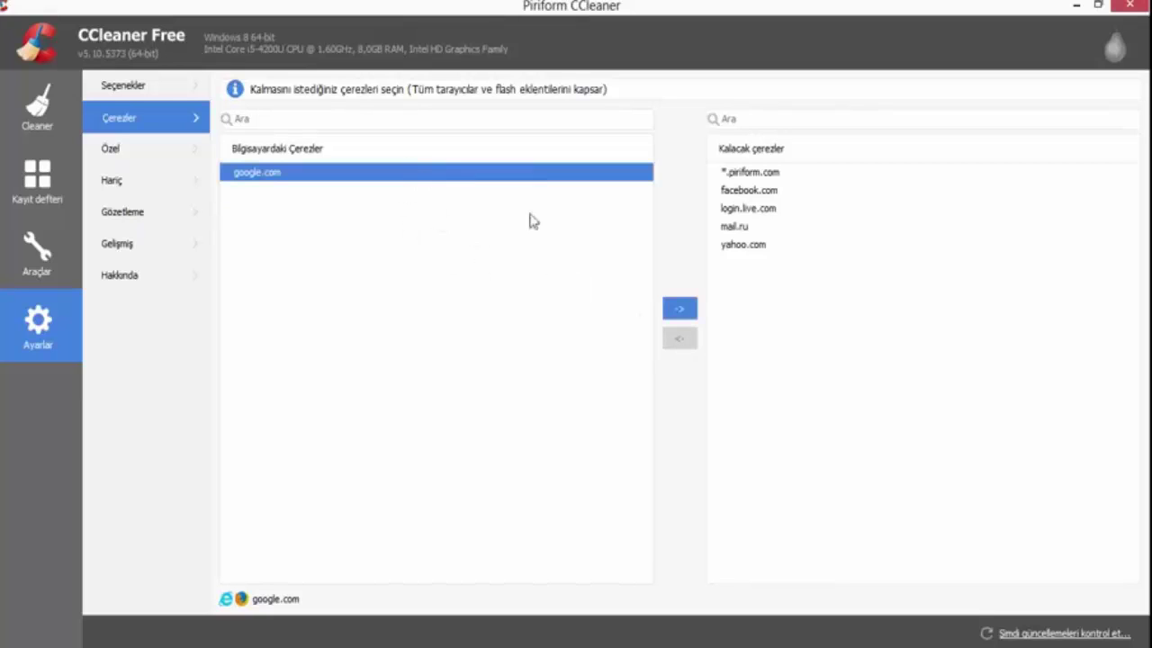
{"action": "left_click", "coordinate": [670, 312]}
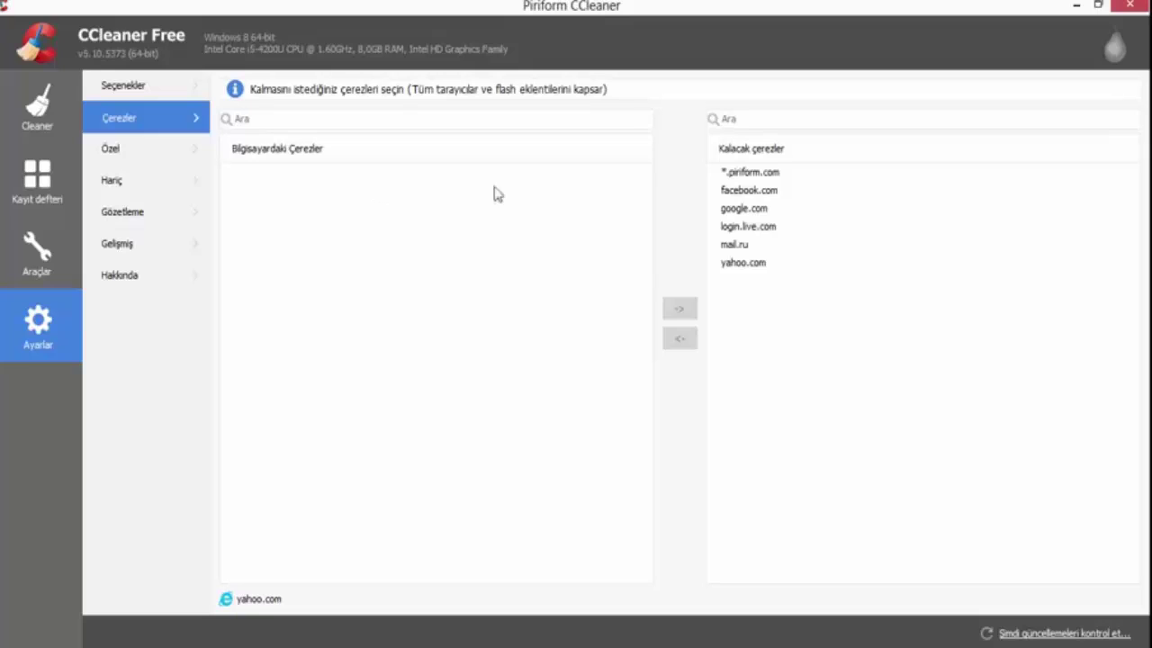
Move *.piriform.com and facebook.com from Kalacak çerezler to Bilgisayardaki Çerezler
{"action": "left_click", "coordinate": [749, 172]}
{"action": "left_click", "coordinate": [679, 339]}
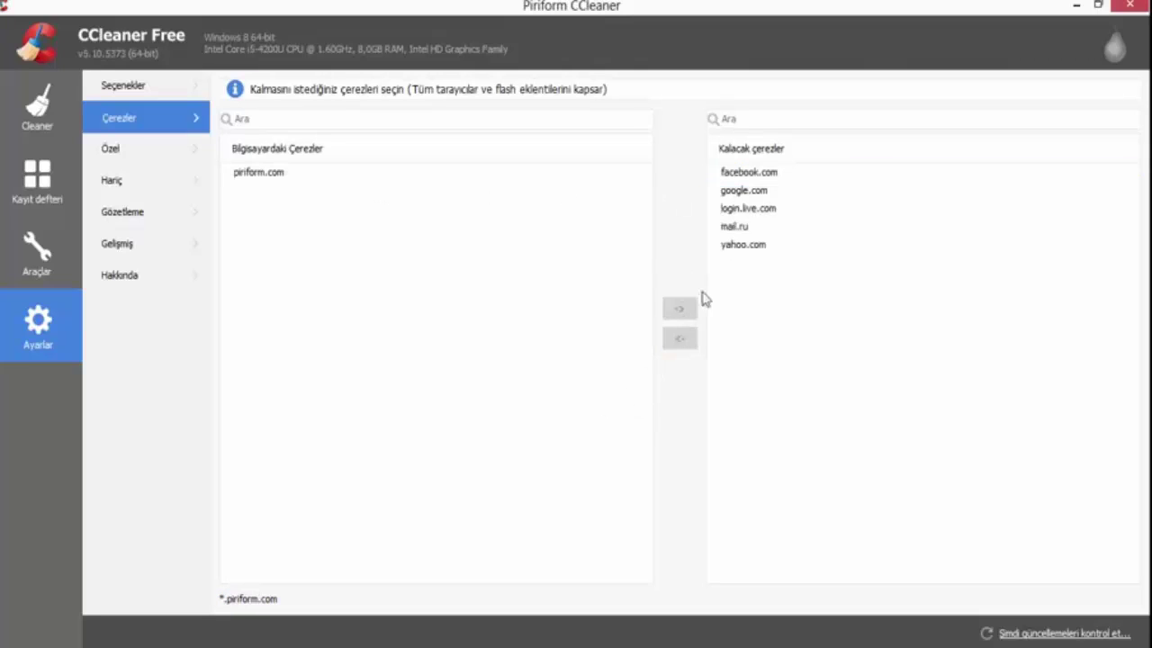
{"action": "left_click", "coordinate": [724, 176]}
{"action": "left_click", "coordinate": [684, 339]}
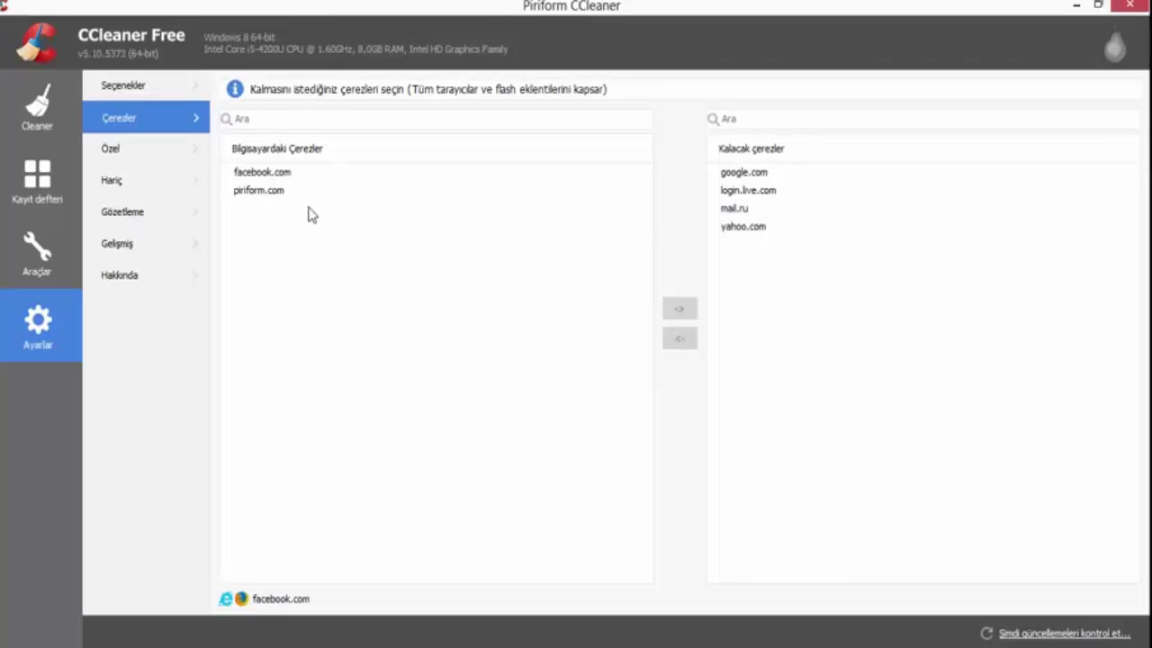
Return piriform.com and facebook.com to the Kalacak çerezler list
{"action": "left_click", "coordinate": [262, 192]}
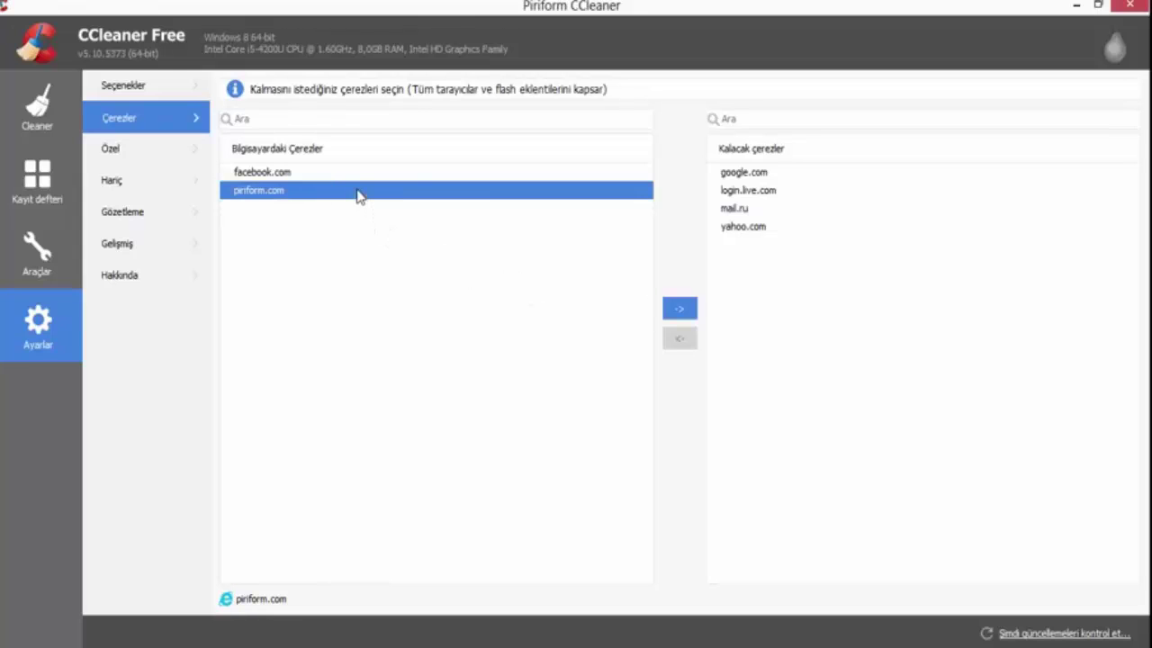
{"action": "left_click", "coordinate": [684, 311]}
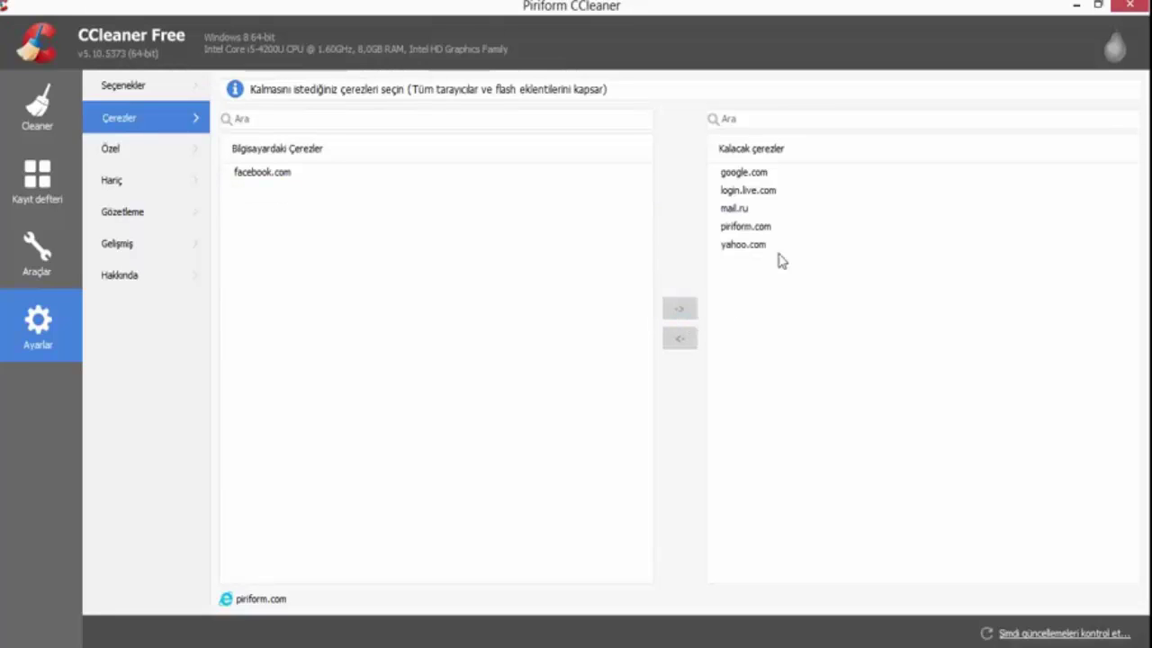
{"action": "left_click", "coordinate": [750, 245]}
{"action": "left_click", "coordinate": [763, 231]}
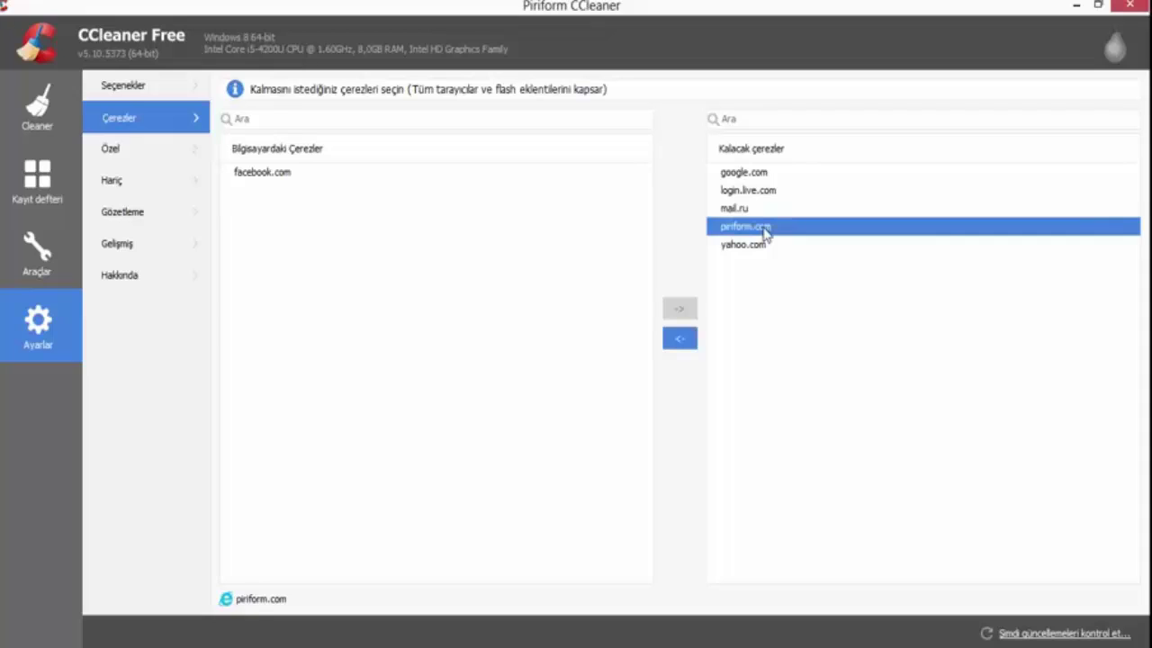
{"action": "left_click", "coordinate": [282, 176]}
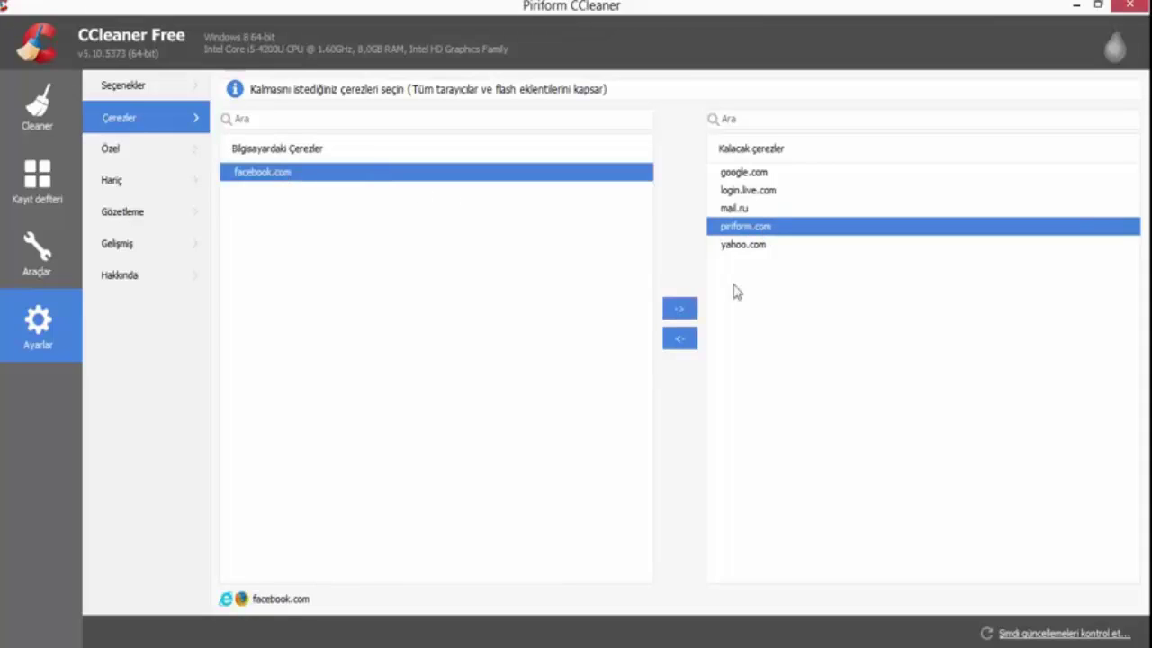
{"action": "left_click", "coordinate": [686, 311]}
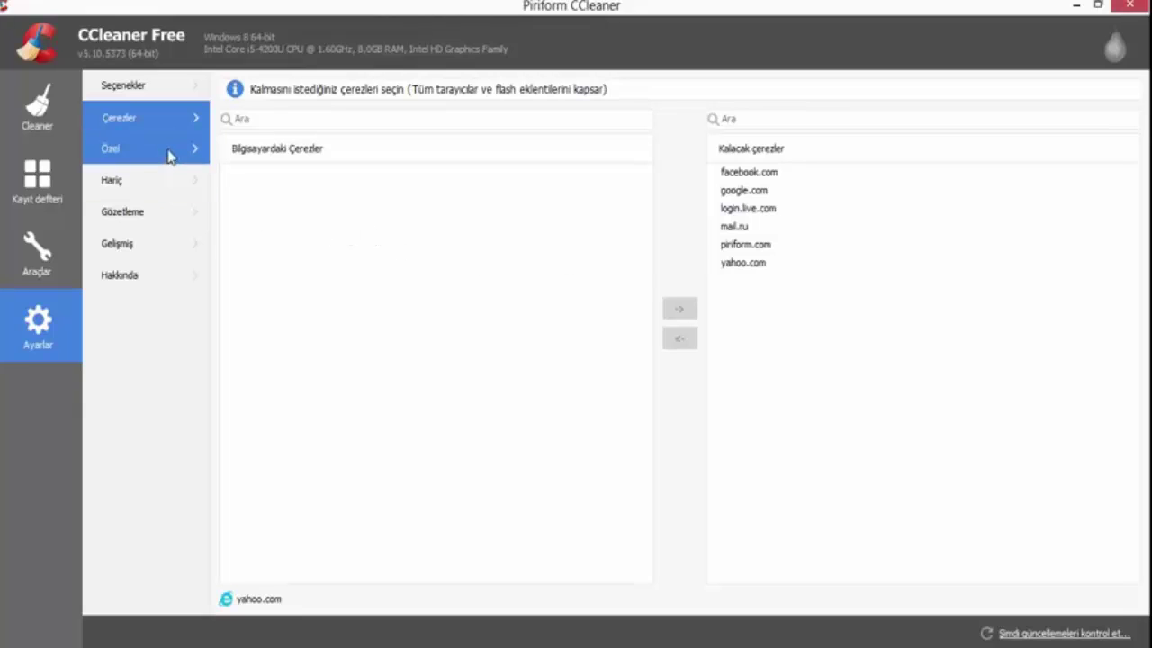
Start a new entry in the Özel settings and preview the pickers for Sürücü ve Dizin and Dosya without choosing anything
{"action": "left_click", "coordinate": [198, 153]}
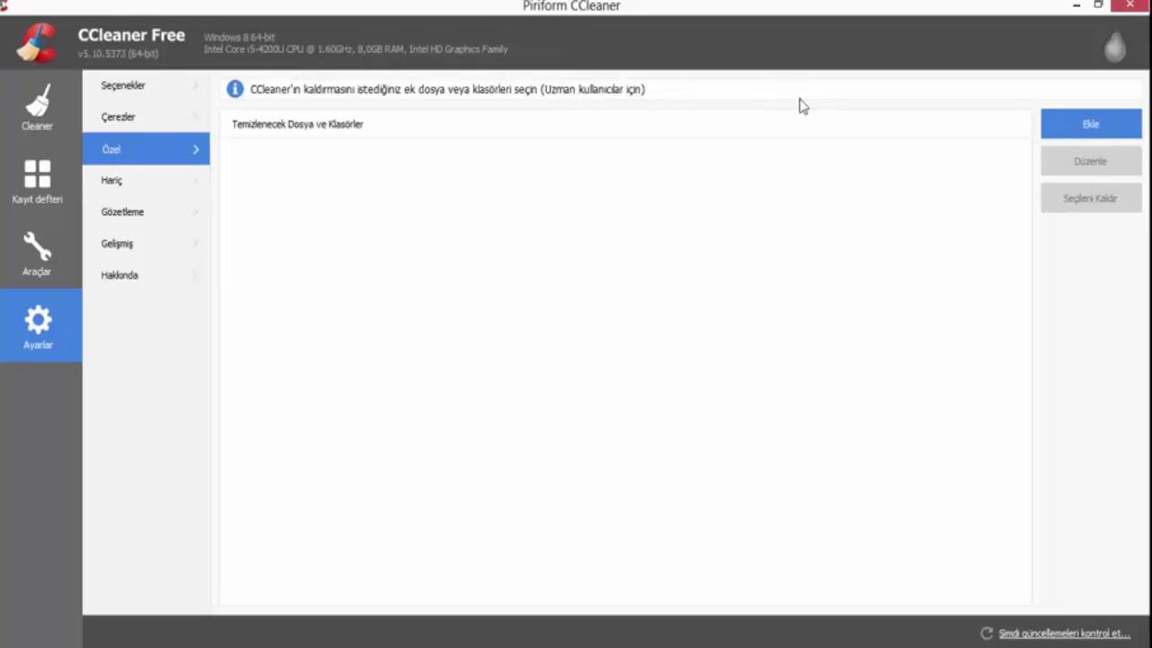
{"action": "left_click", "coordinate": [1091, 134]}
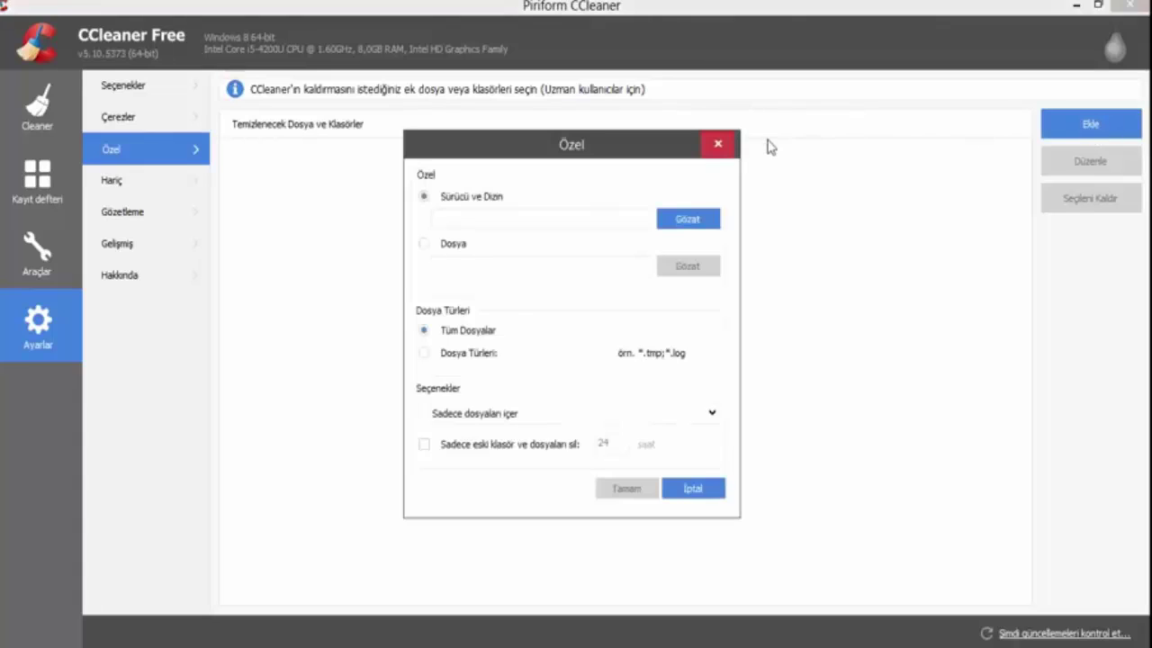
{"action": "left_click", "coordinate": [664, 225]}
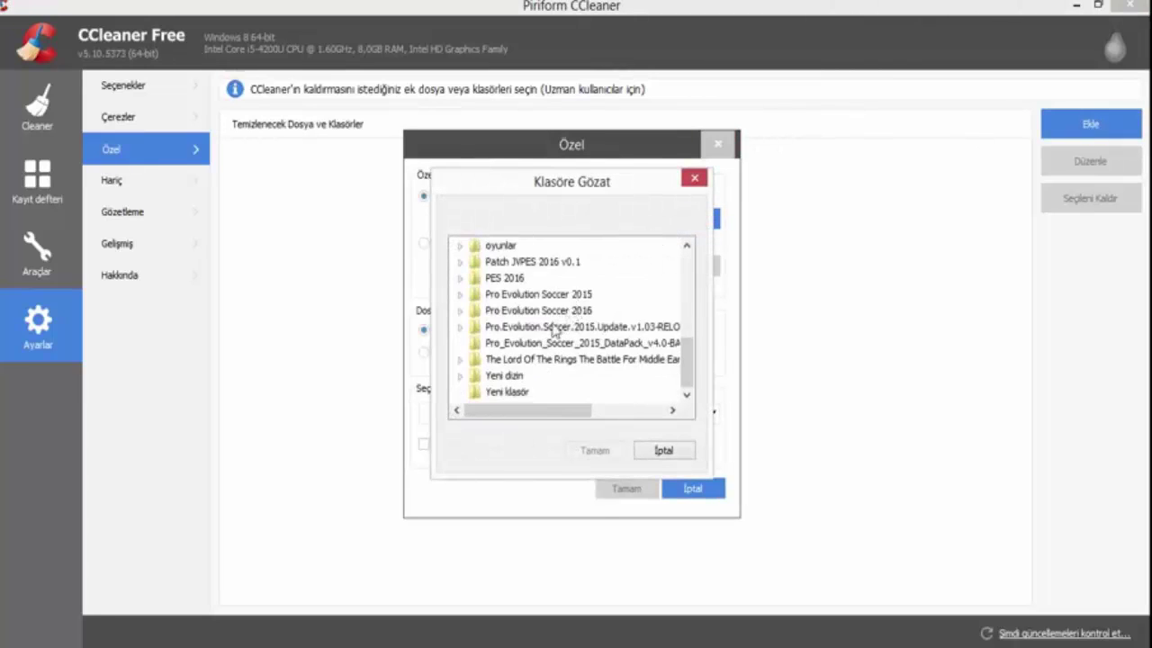
{"action": "left_click", "coordinate": [694, 178]}
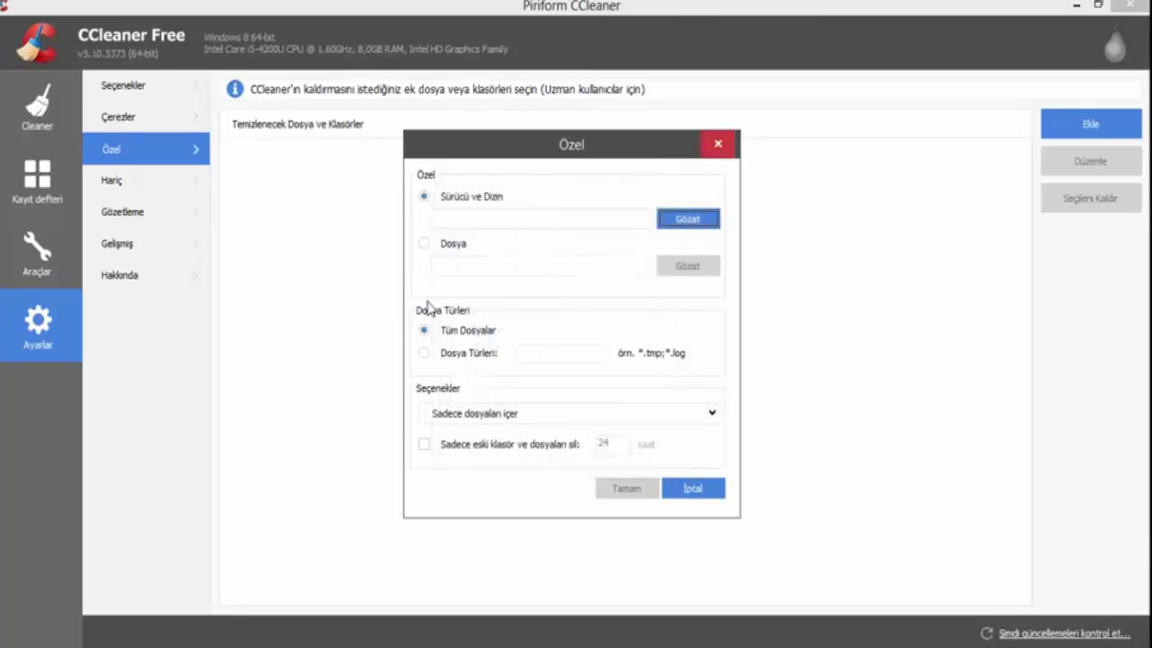
{"action": "left_click", "coordinate": [423, 244]}
{"action": "left_click", "coordinate": [703, 274]}
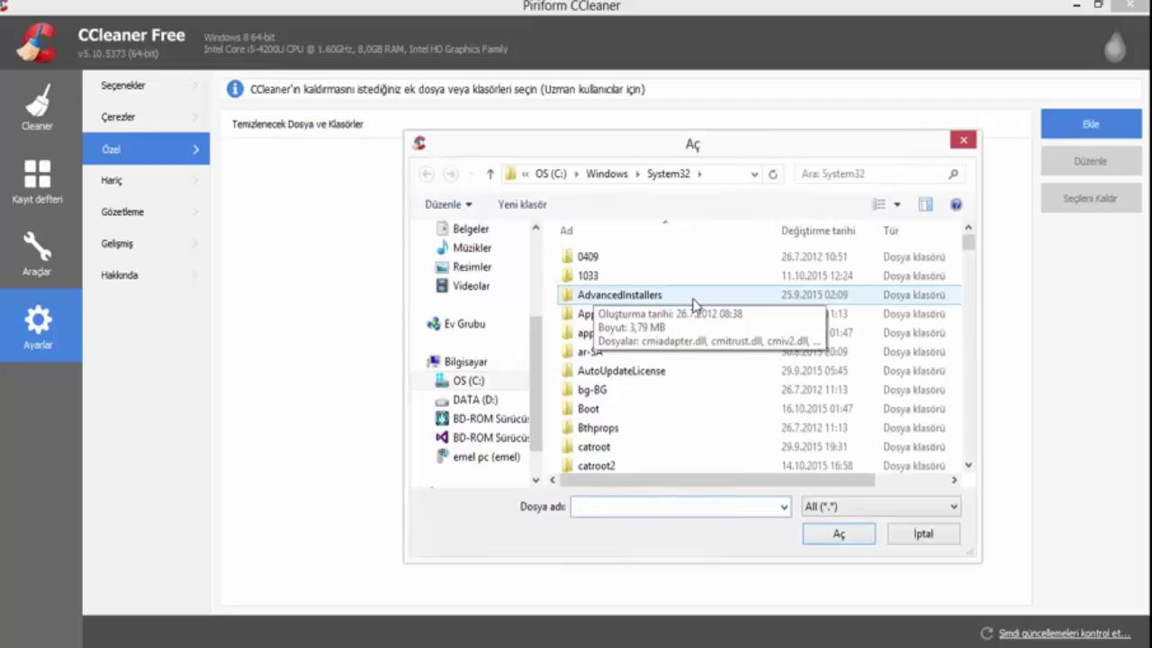
{"action": "left_click", "coordinate": [962, 141]}
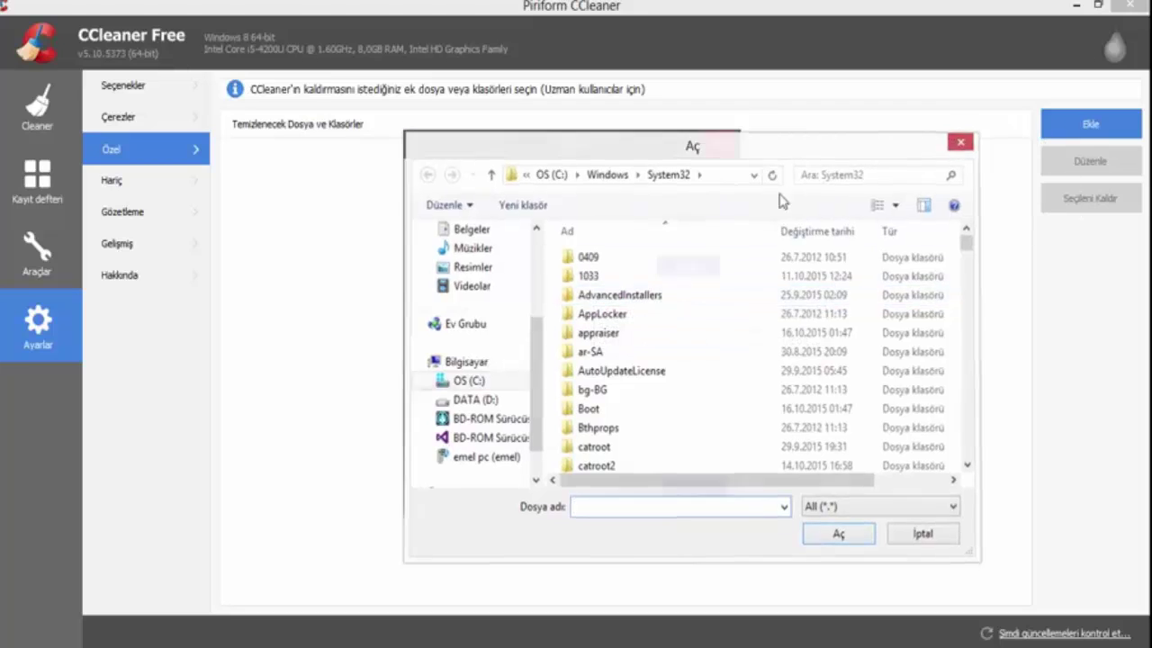
Set the custom entry to Sürücü ve Dizin, look through the folder tree and close it without choosing a folder
{"action": "left_click", "coordinate": [471, 197]}
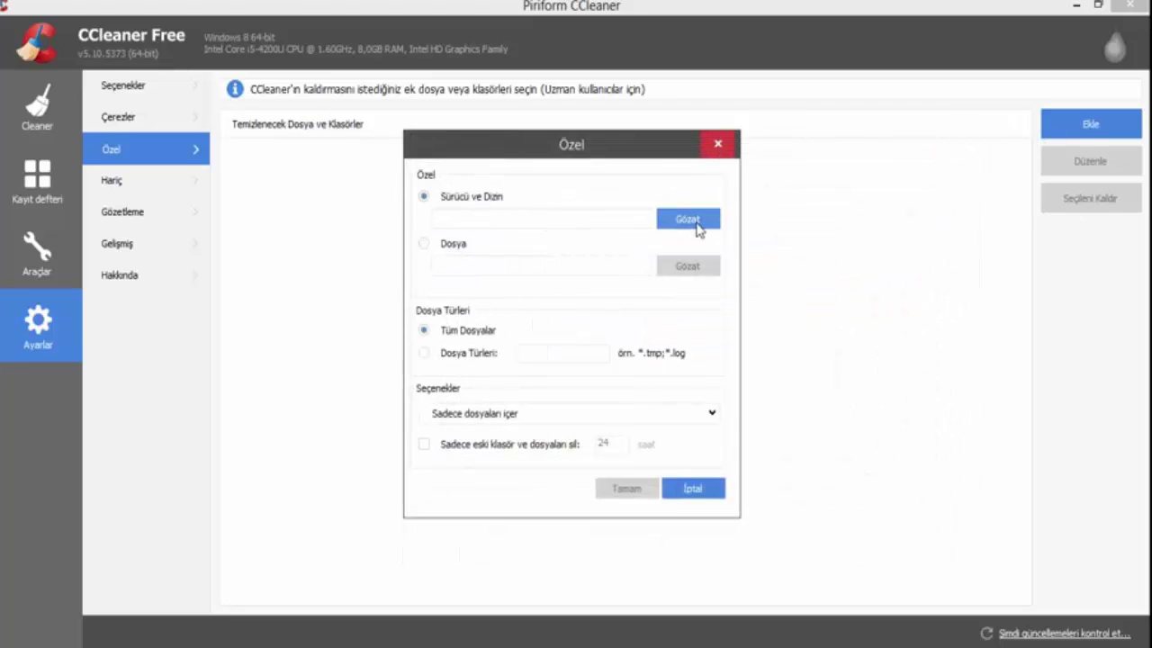
{"action": "left_click", "coordinate": [711, 222]}
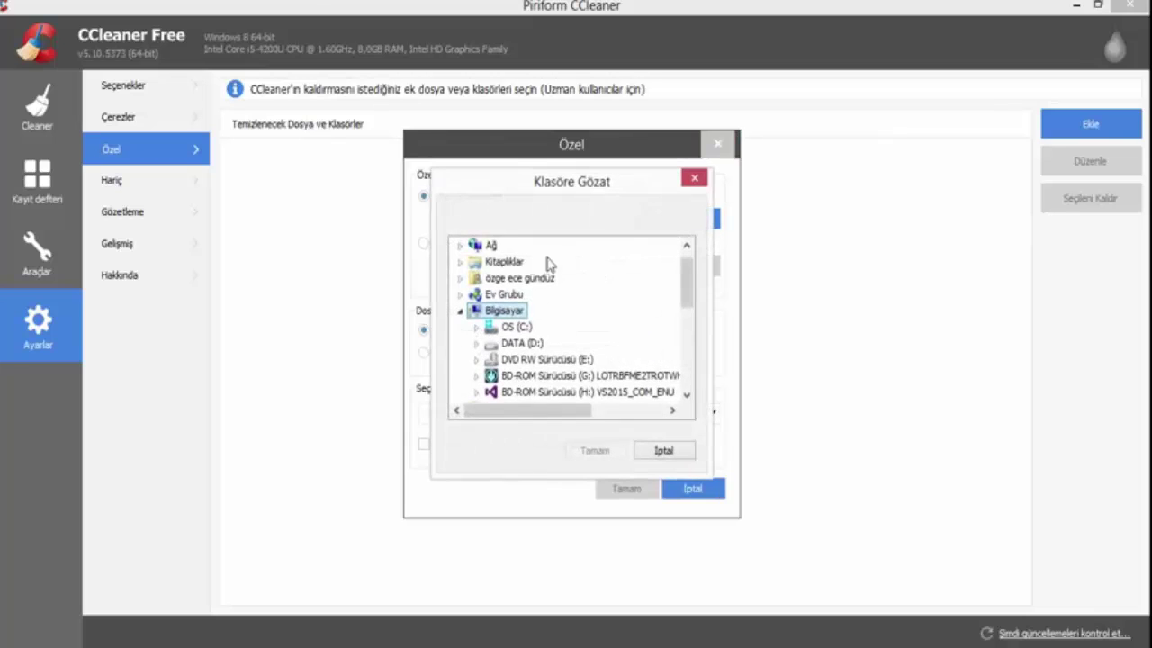
{"action": "scroll", "coordinate": [546, 306], "scroll_direction": "down", "scroll_amount": 5}
{"action": "scroll", "coordinate": [549, 310], "scroll_direction": "down", "scroll_amount": 2}
{"action": "scroll", "coordinate": [550, 310], "scroll_direction": "up", "scroll_amount": 5}
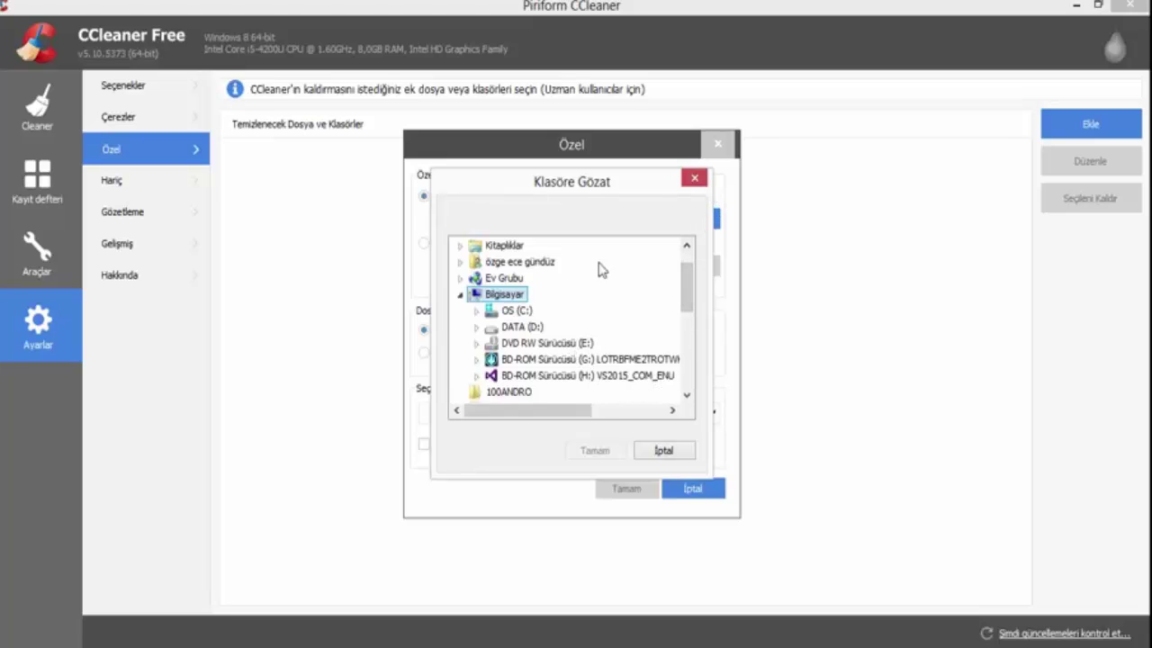
{"action": "scroll", "coordinate": [598, 279], "scroll_direction": "down", "scroll_amount": 7}
{"action": "scroll", "coordinate": [595, 290], "scroll_direction": "up", "scroll_amount": 7}
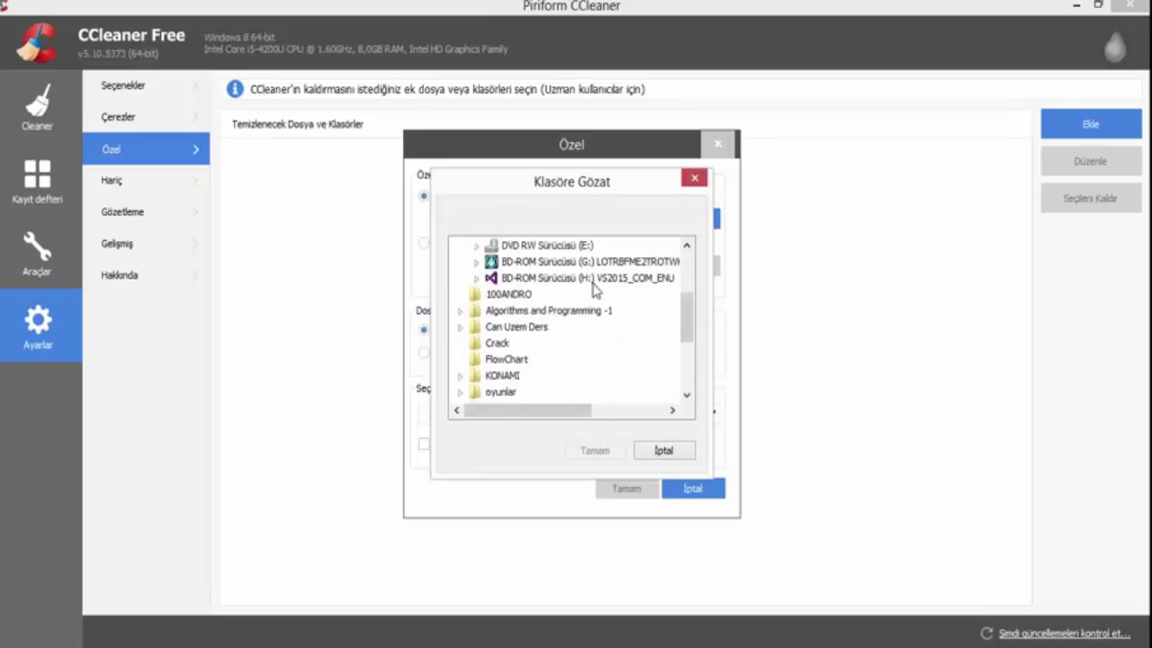
{"action": "left_click", "coordinate": [700, 182]}
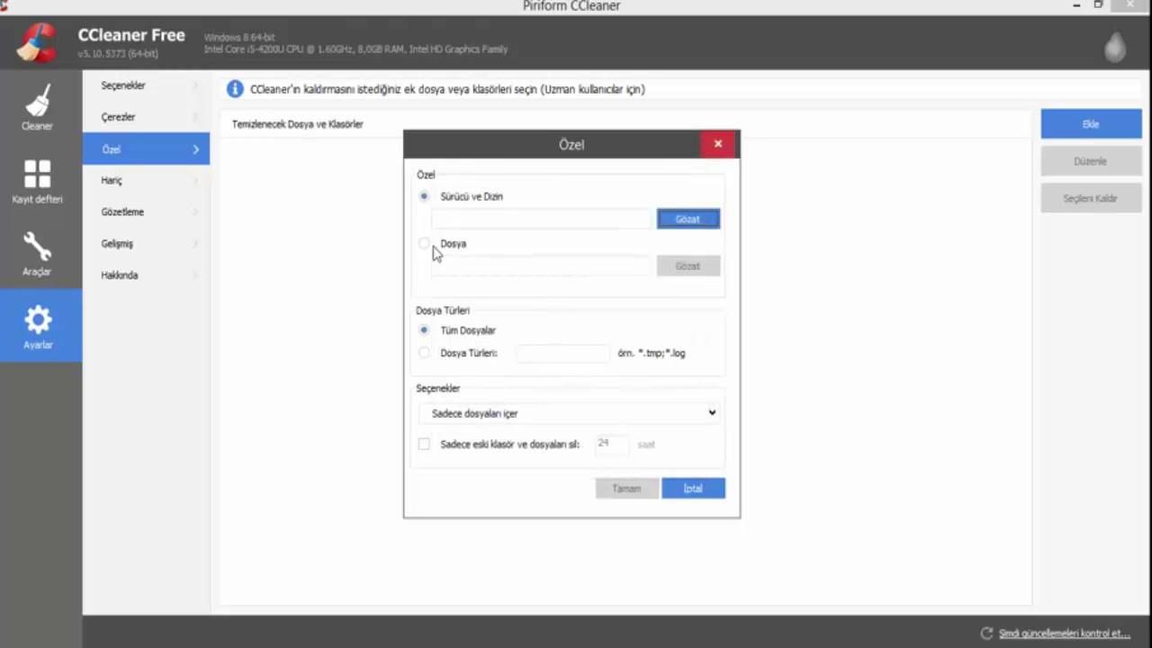
Set the custom entry to Dosya, look through the file picker's locations and close it without choosing a file
{"action": "left_click", "coordinate": [433, 252]}
{"action": "left_click", "coordinate": [687, 266]}
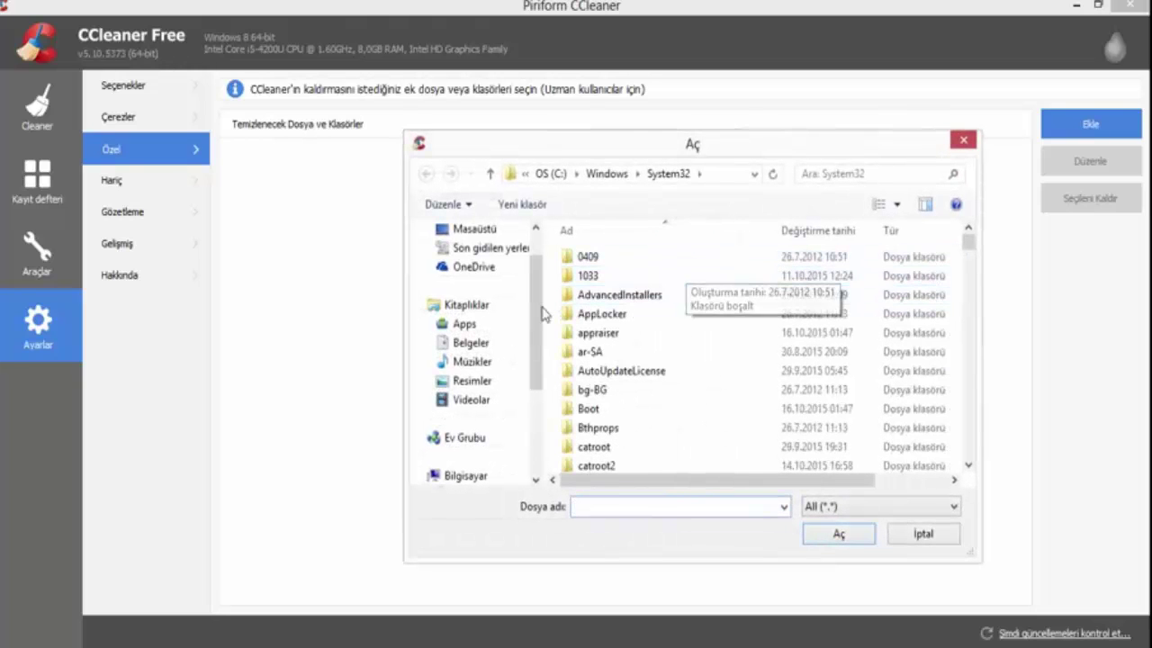
{"action": "scroll", "coordinate": [543, 313], "scroll_direction": "up", "scroll_amount": 1}
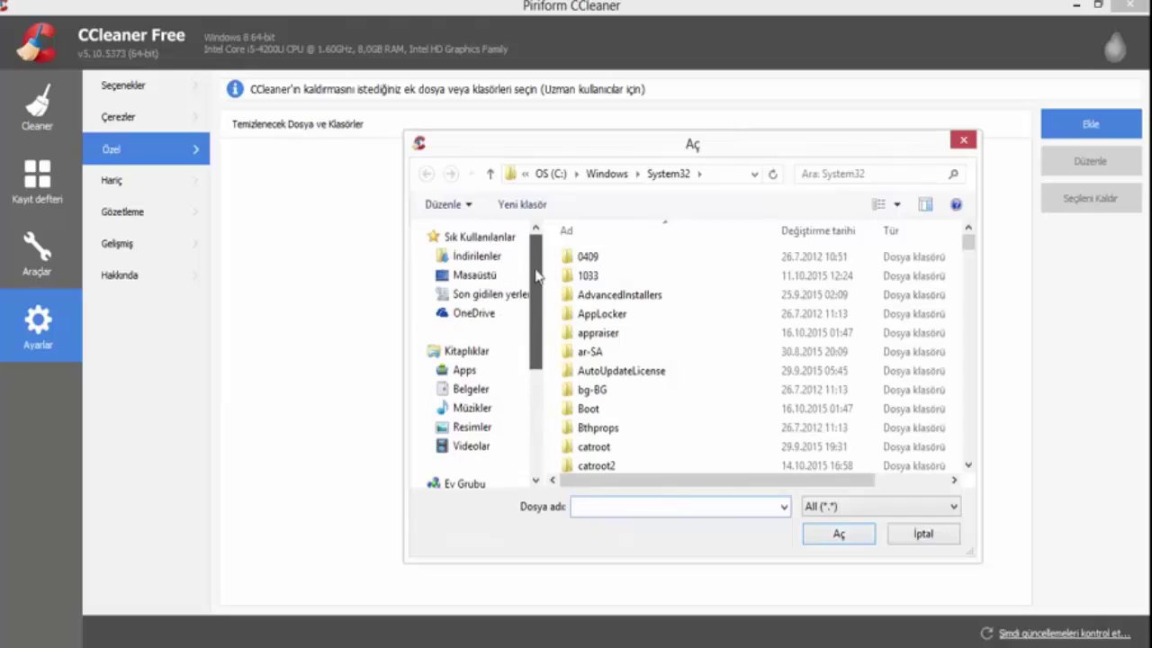
{"action": "left_click", "coordinate": [963, 141]}
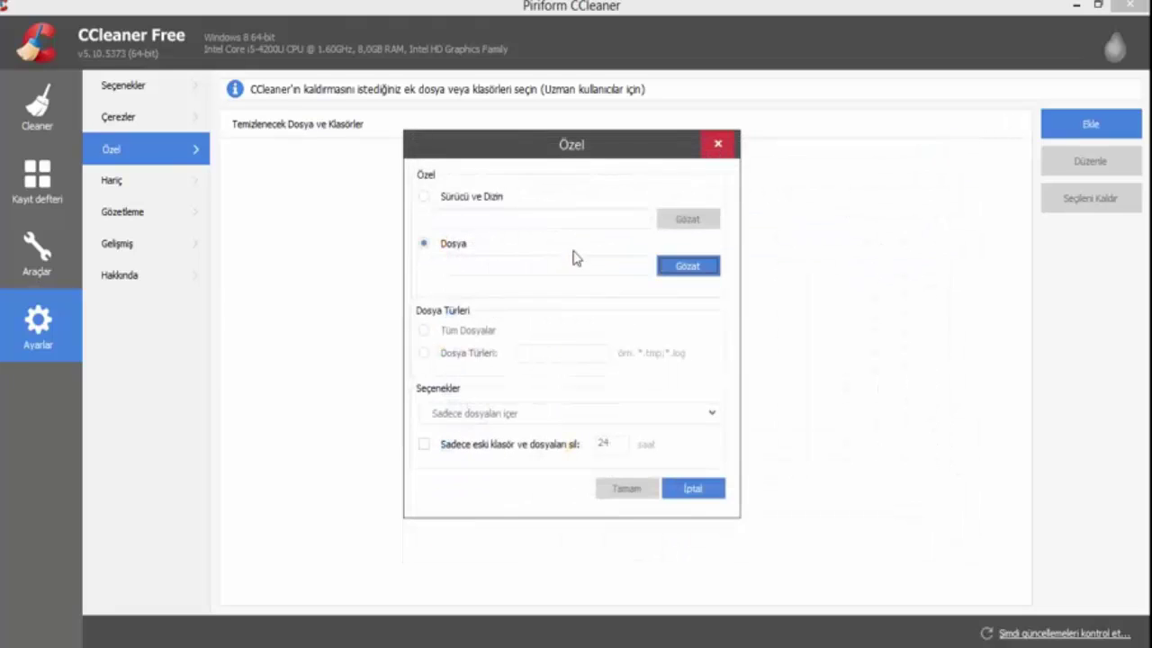
Reopen the Dosya file picker and browse from System32 to the Program Dosyaları (x86) folder on OS (C:)
{"action": "left_click", "coordinate": [688, 265]}
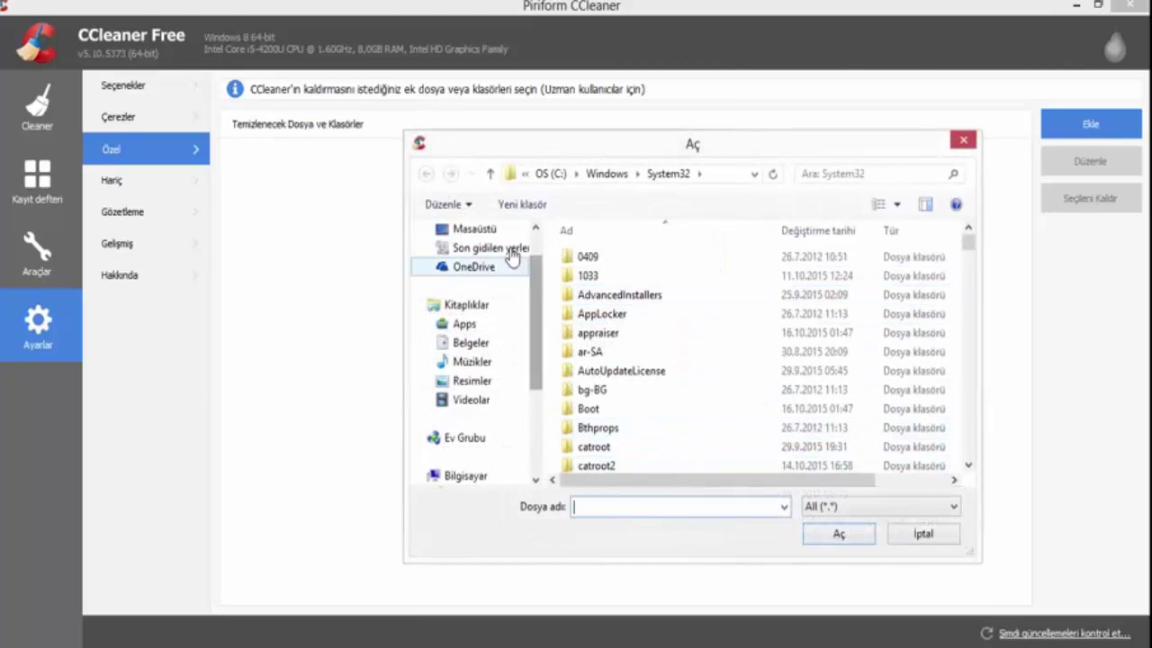
{"action": "left_click", "coordinate": [970, 260]}
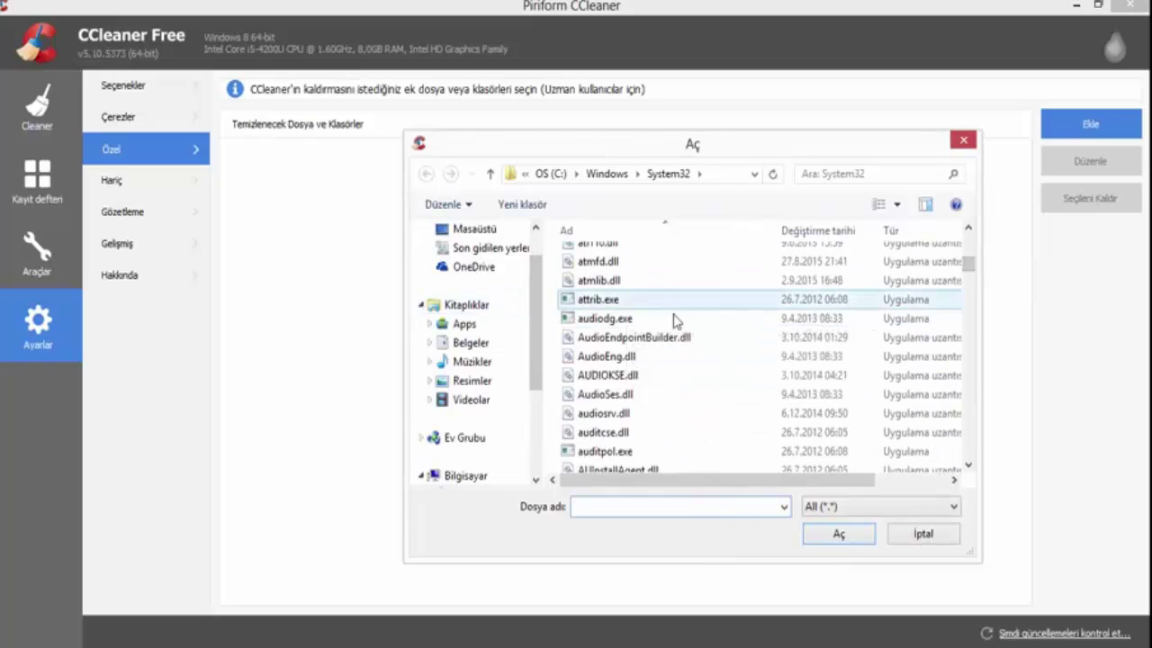
{"action": "left_click", "coordinate": [969, 242]}
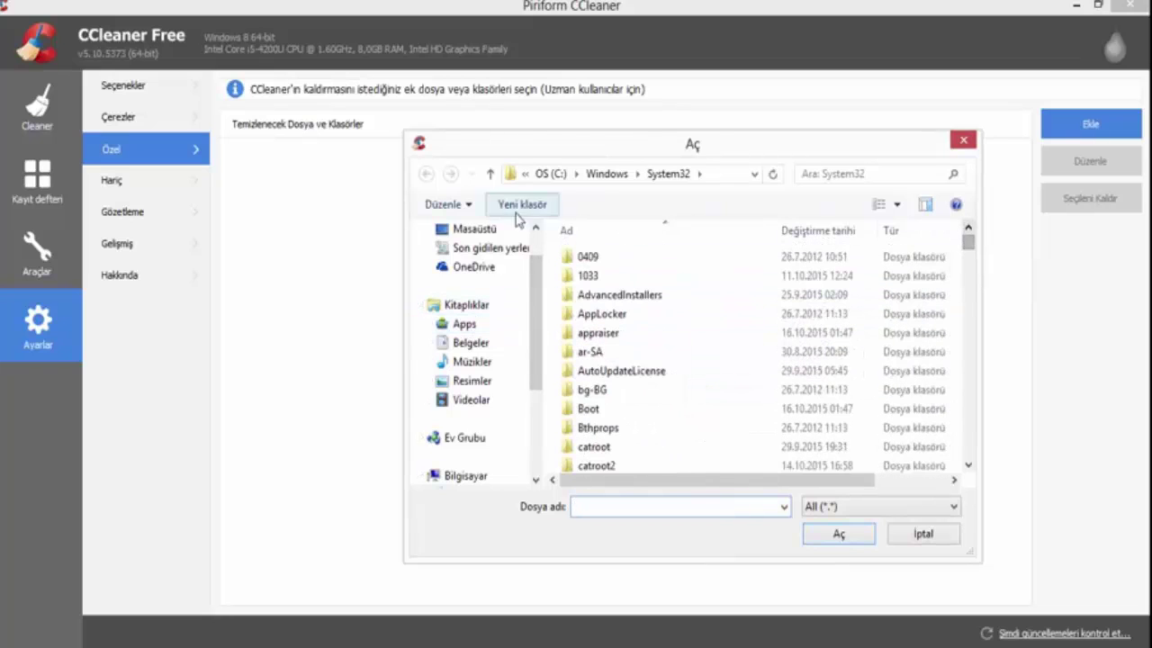
{"action": "left_click", "coordinate": [550, 174]}
{"action": "double_click", "coordinate": [666, 313]}
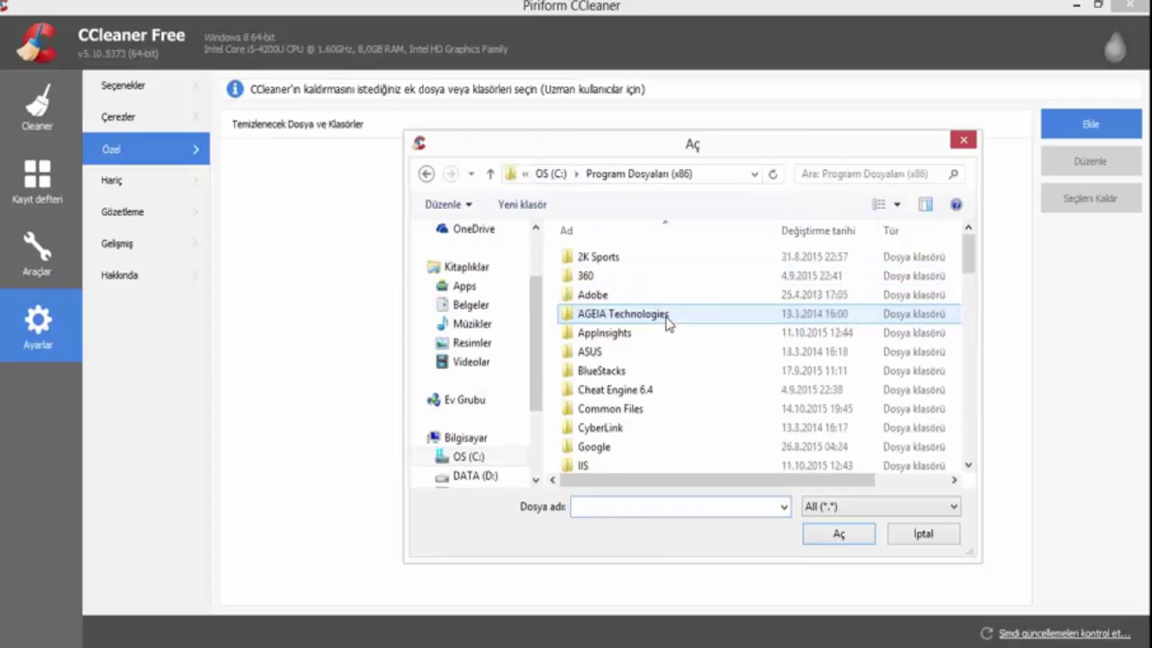
{"action": "scroll", "coordinate": [703, 305], "scroll_direction": "down", "scroll_amount": 2}
{"action": "scroll", "coordinate": [703, 304], "scroll_direction": "down", "scroll_amount": 1}
{"action": "scroll", "coordinate": [699, 297], "scroll_direction": "up", "scroll_amount": 3}
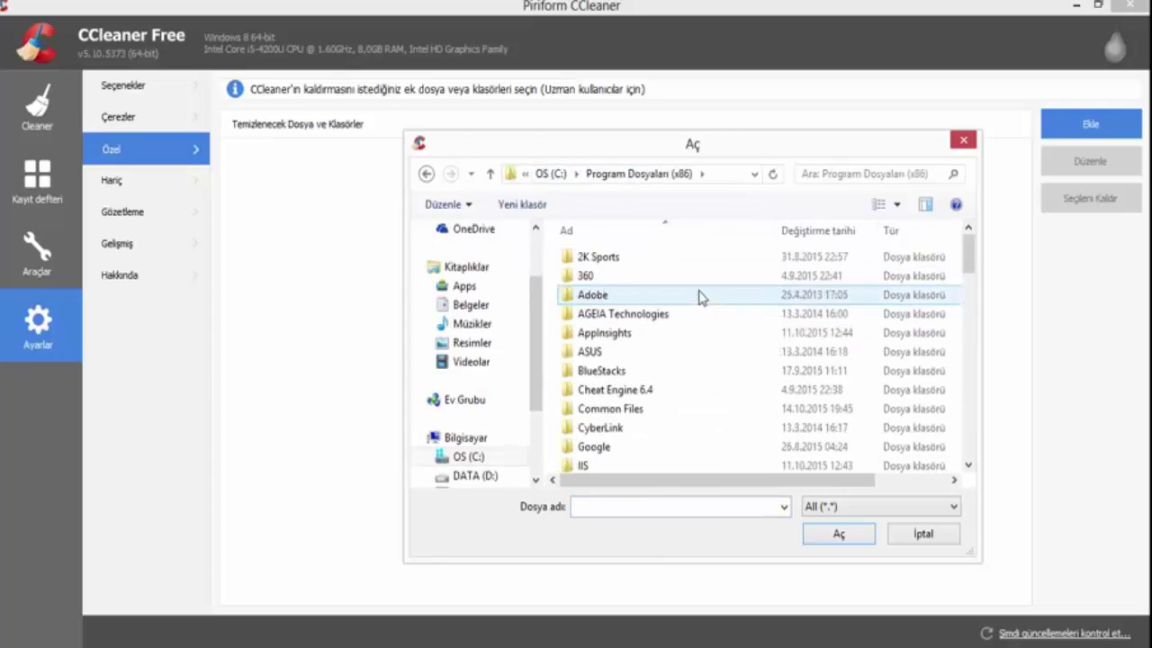
Choose the file 2kbackendwipe.iff from 2K Sports\NBA 2K14 as the custom entry's Dosya path
{"action": "left_click", "coordinate": [700, 263]}
{"action": "left_click", "coordinate": [827, 537]}
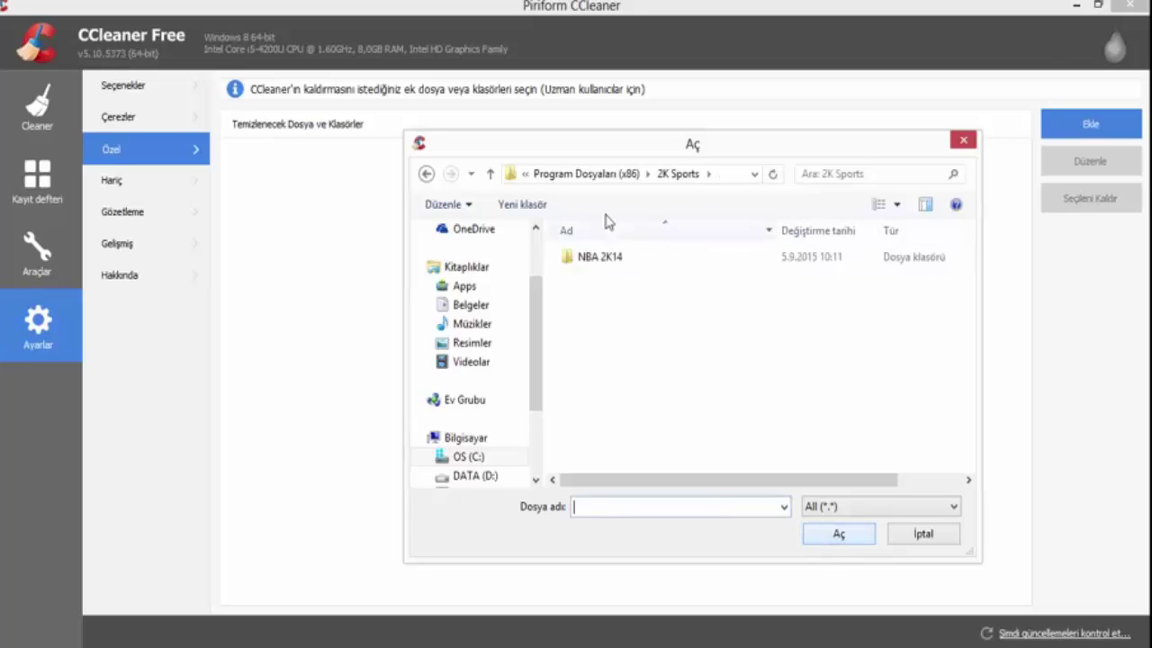
{"action": "left_click", "coordinate": [623, 259]}
{"action": "left_click", "coordinate": [852, 537]}
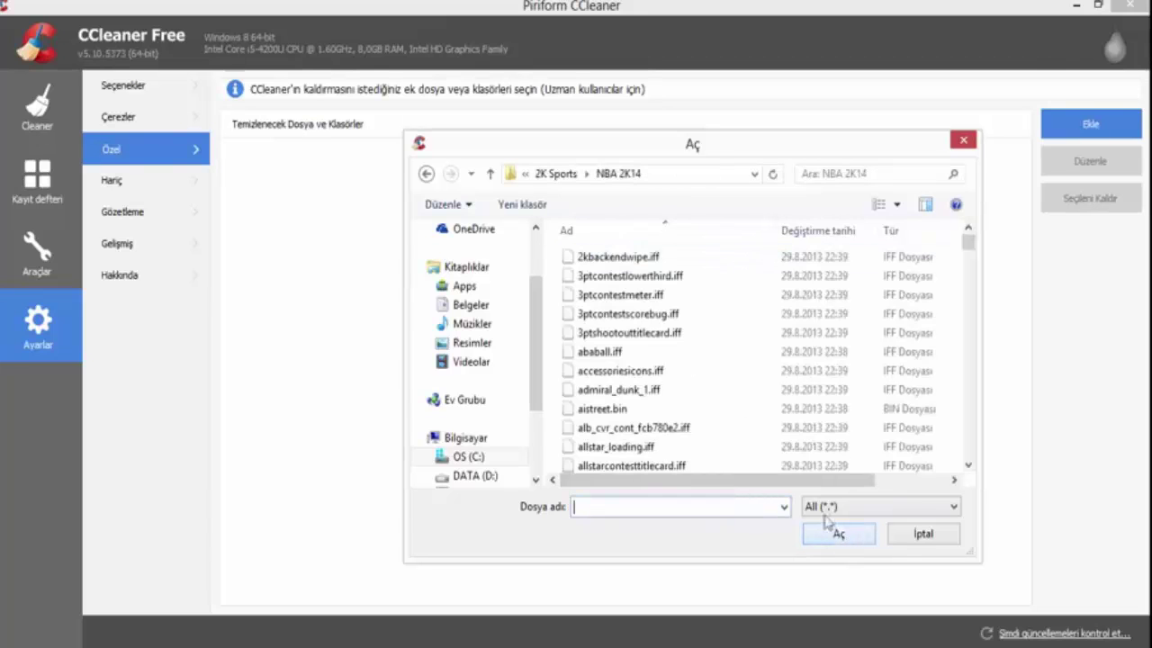
{"action": "left_click", "coordinate": [754, 263]}
{"action": "left_click", "coordinate": [839, 534]}
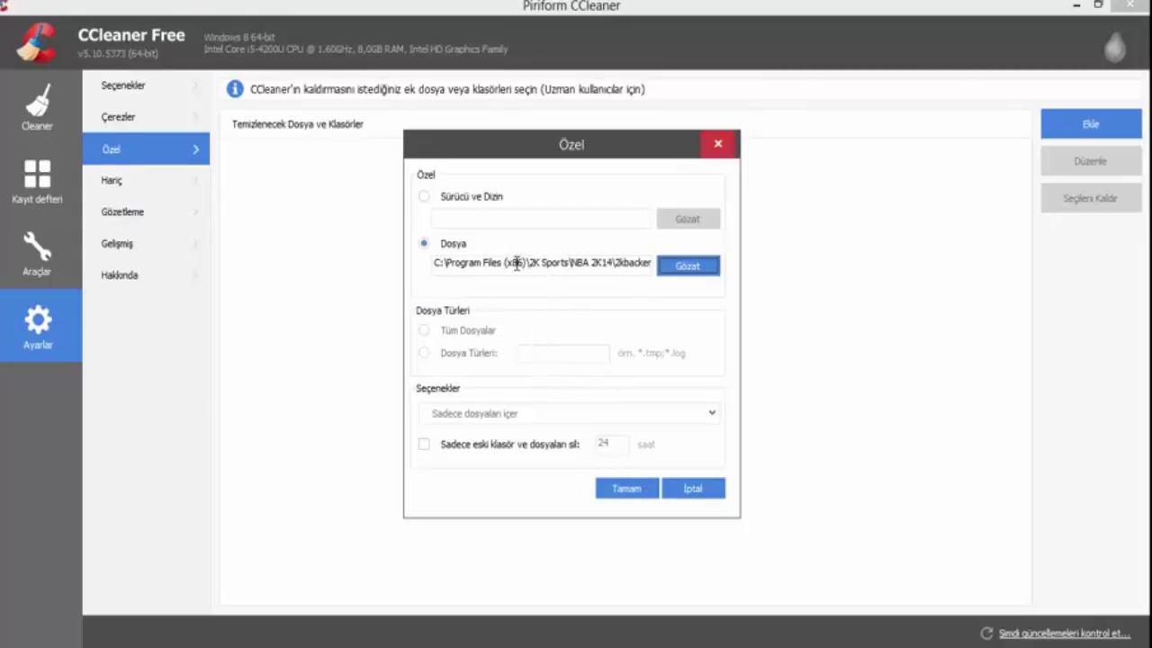
{"action": "left_click", "coordinate": [619, 264]}
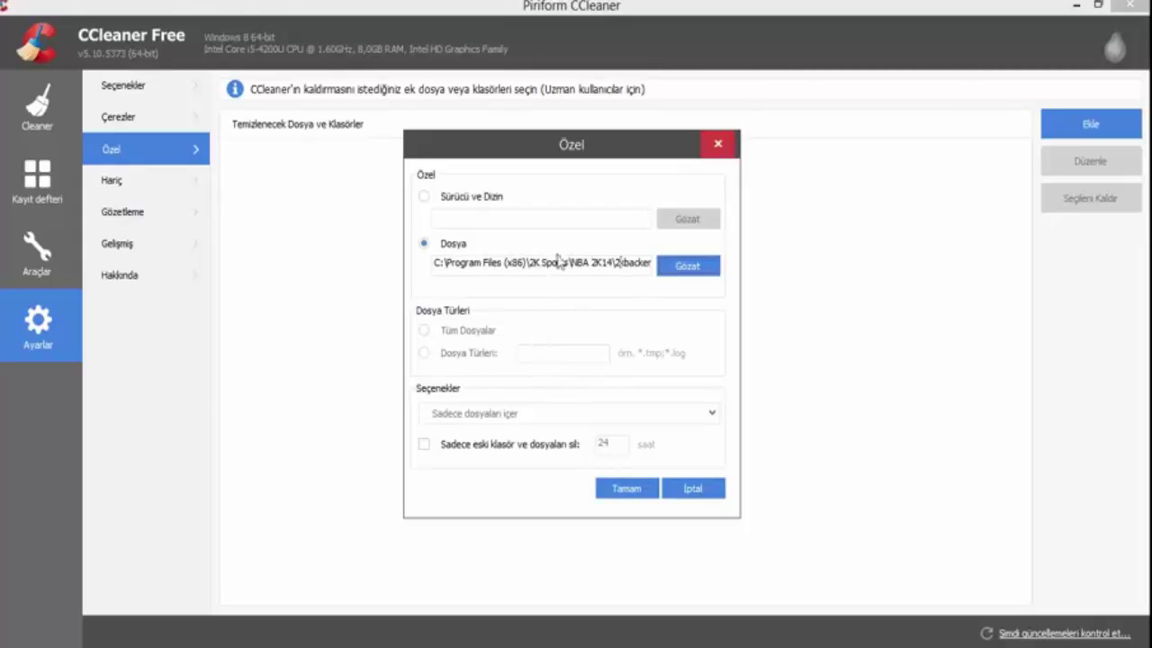
Switch the custom entry back to Sürücü ve Dizin and restrict it to specific Dosya Türleri, leaving the file type field empty
{"action": "left_click", "coordinate": [425, 197]}
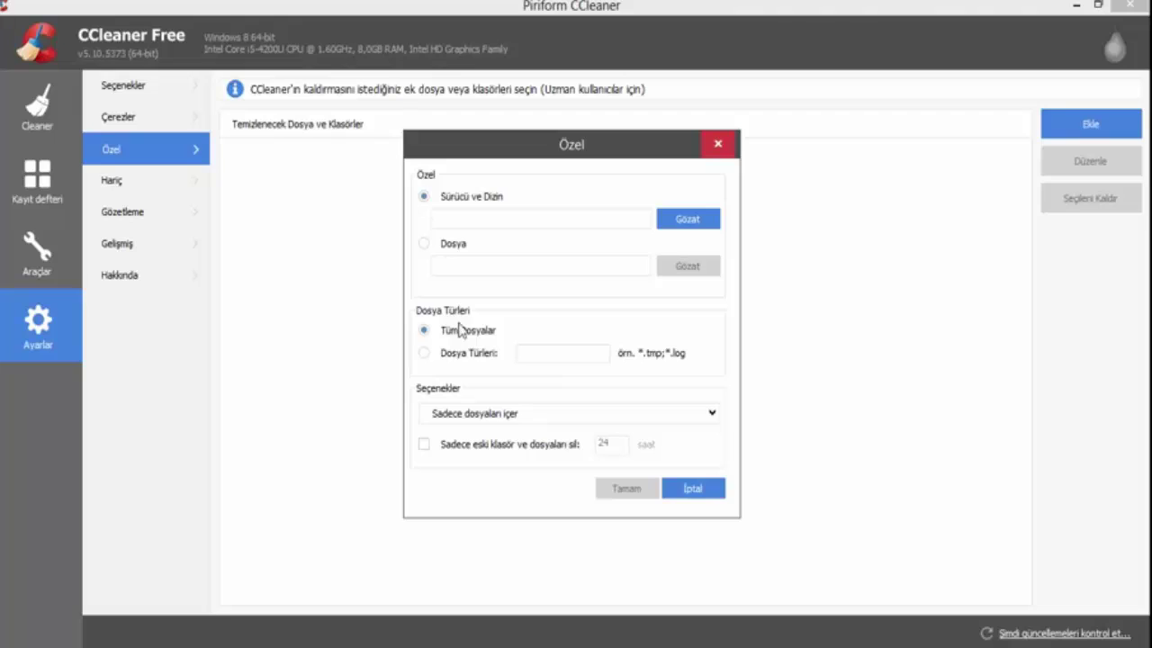
{"action": "left_click", "coordinate": [423, 355]}
{"action": "left_click", "coordinate": [550, 354]}
{"action": "key", "text": "BackSpace"}
Review the Seçenekler choices for including files, subdirectories and the directory itself, keeping Sadece dosyaları içer
{"action": "left_click", "coordinate": [455, 413]}
{"action": "left_click", "coordinate": [469, 424]}
{"action": "left_click", "coordinate": [497, 419]}
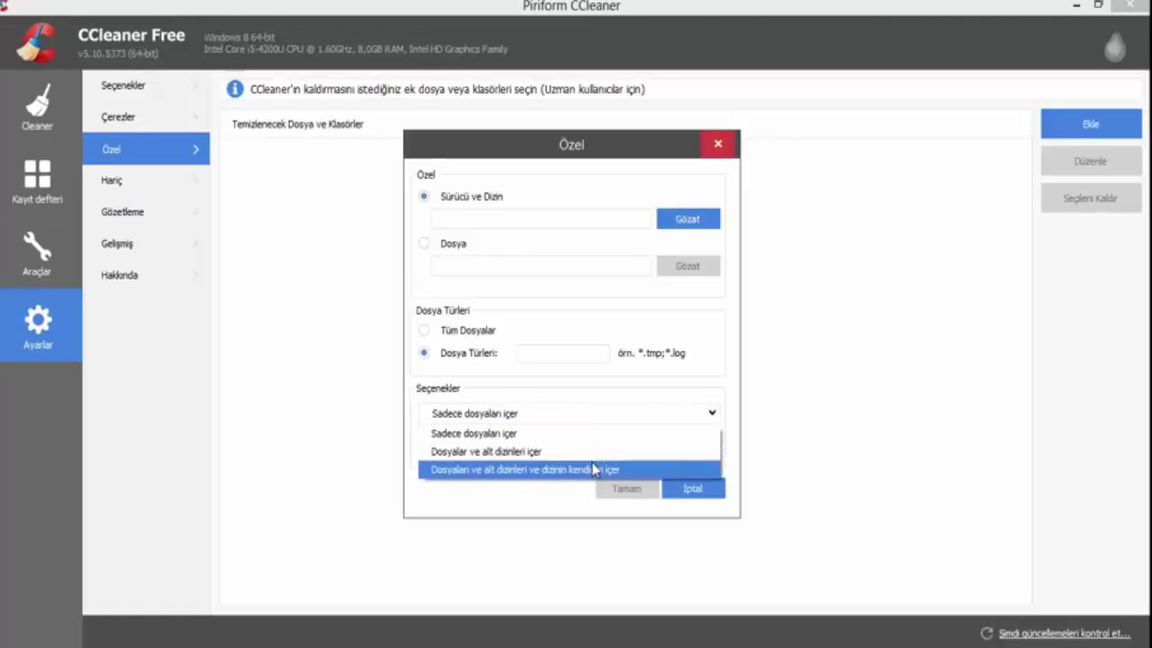
{"action": "left_click", "coordinate": [573, 506]}
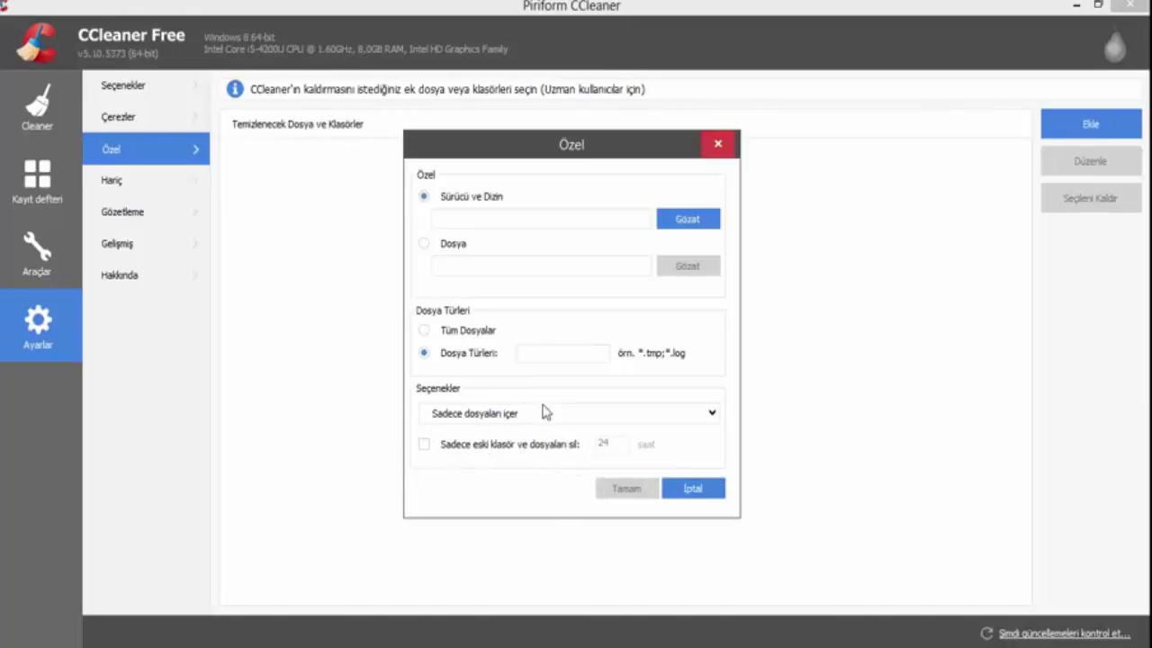
{"action": "left_click", "coordinate": [510, 413]}
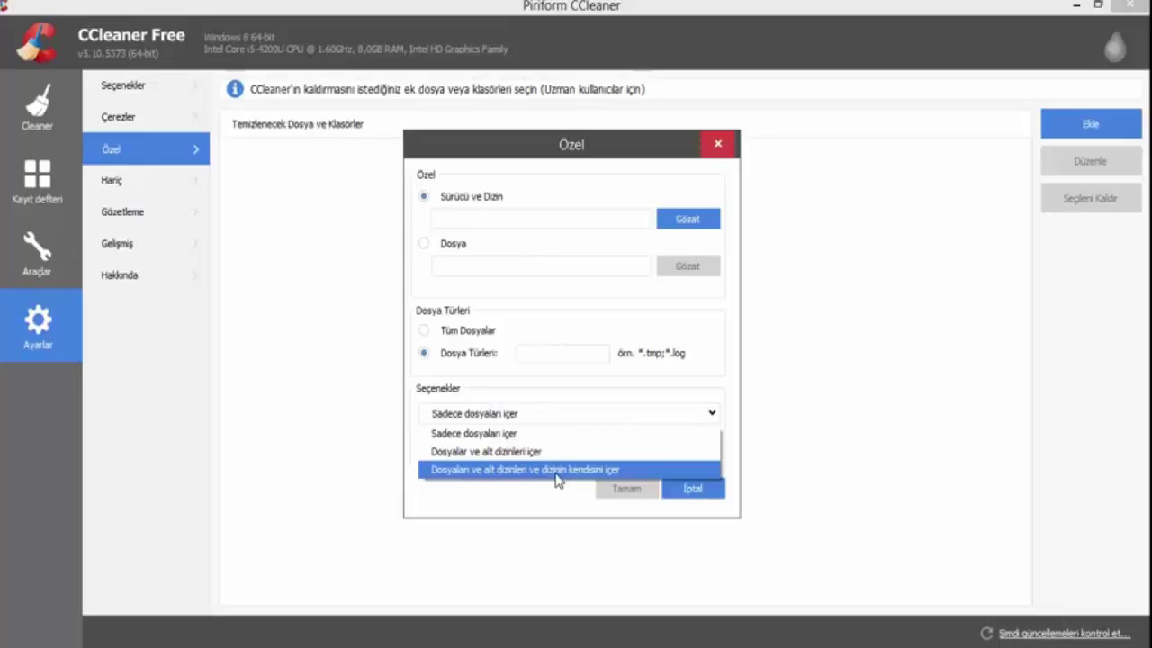
{"action": "left_click", "coordinate": [513, 490]}
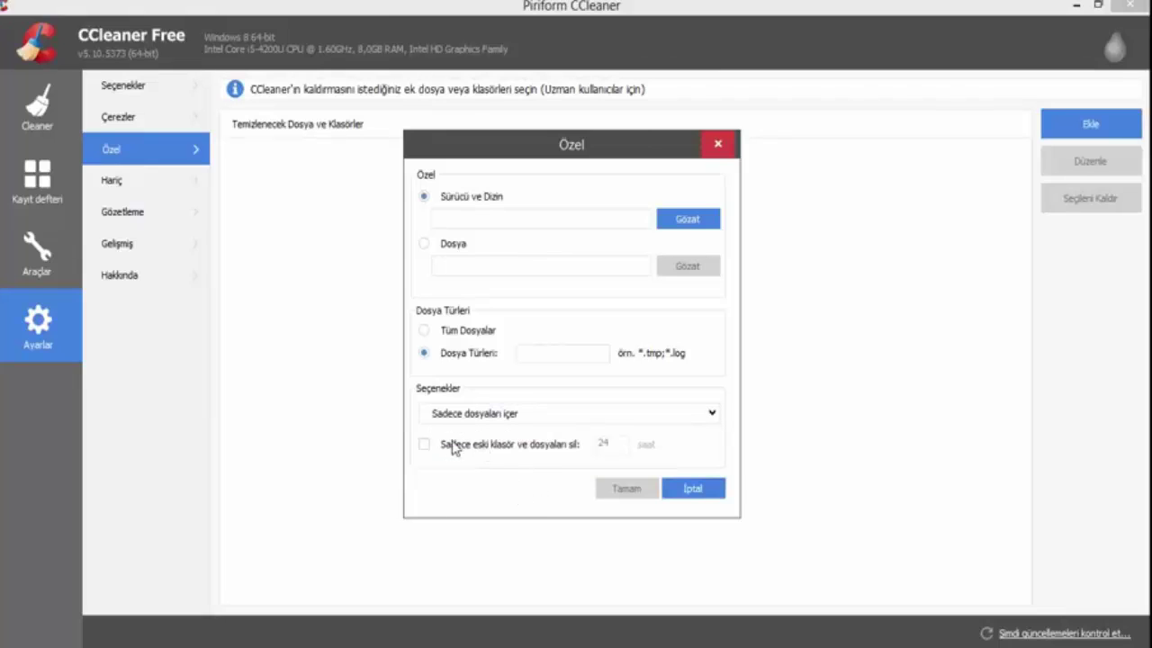
Try the Sadece eski klasör ve dosyaları sil option with its 24-hour limit, and cancel the custom entry
{"action": "left_click", "coordinate": [424, 444]}
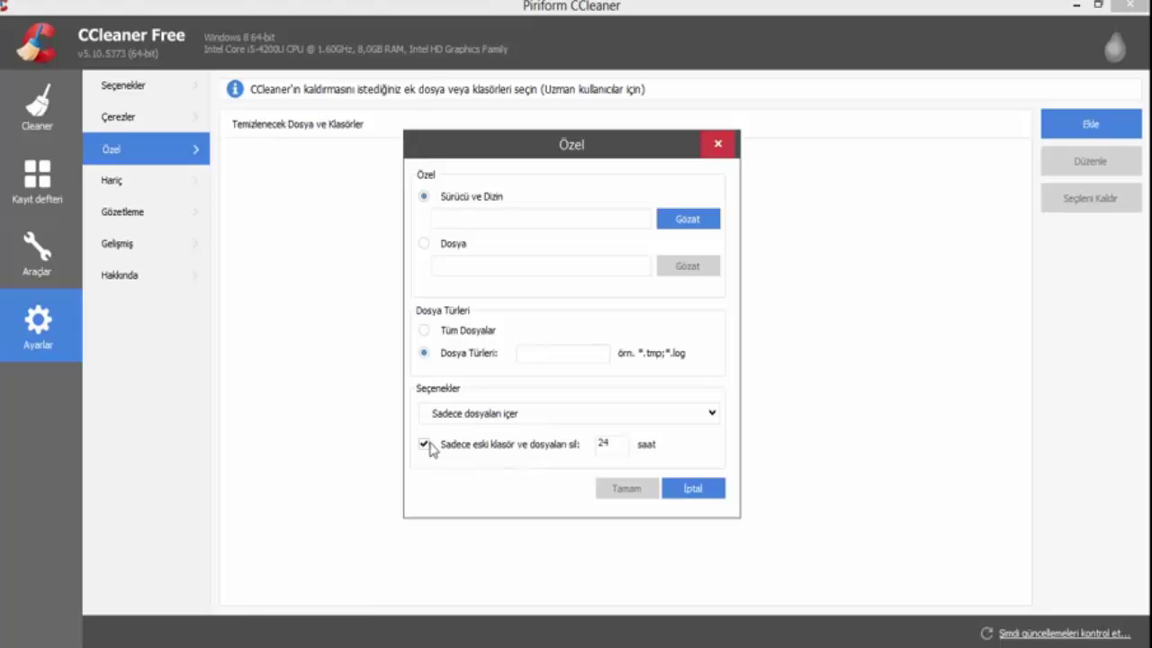
{"action": "mouse_move", "coordinate": [620, 447]}
{"action": "left_mouse_down"}
{"action": "mouse_move", "coordinate": [567, 447]}
{"action": "mouse_move", "coordinate": [640, 455]}
{"action": "left_mouse_up"}
{"action": "left_click", "coordinate": [612, 441]}
{"action": "left_click", "coordinate": [615, 438]}
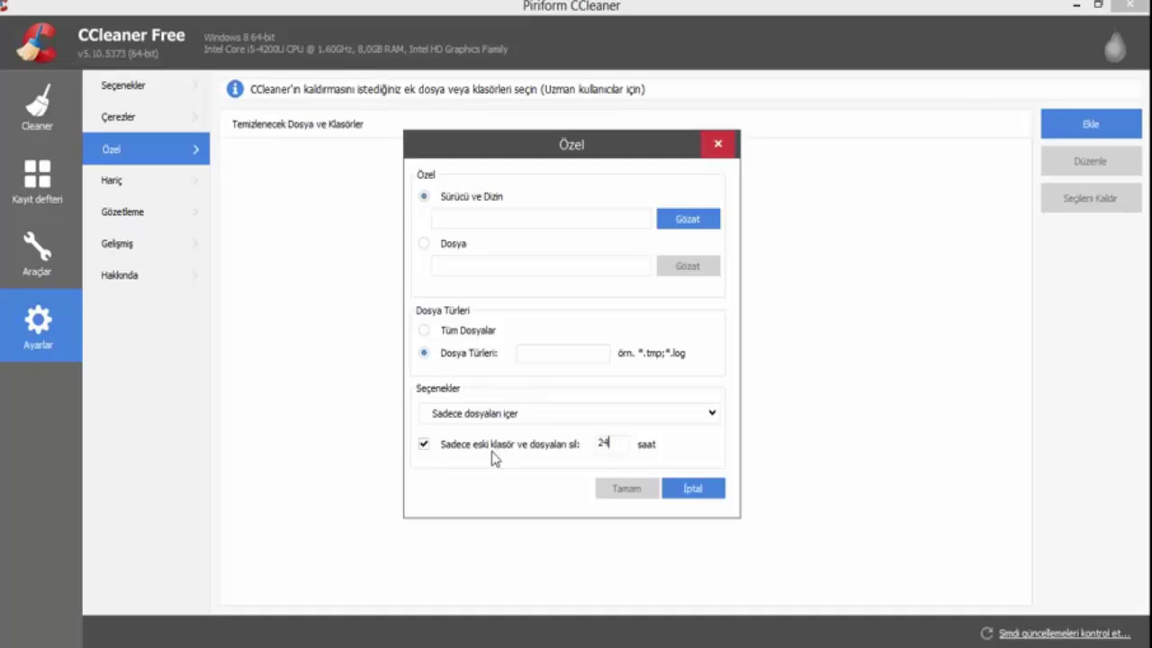
{"action": "left_click", "coordinate": [424, 445]}
{"action": "left_click", "coordinate": [425, 445]}
{"action": "left_click", "coordinate": [425, 446]}
{"action": "left_click", "coordinate": [690, 489]}
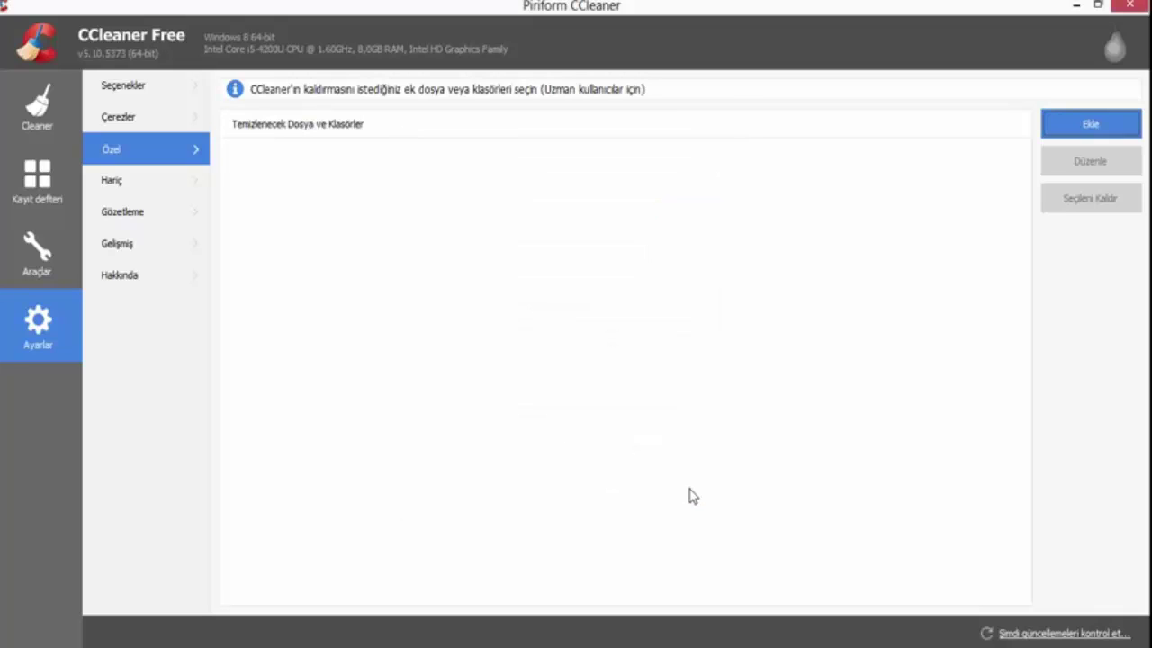
Start a new entry in the Hariç settings, look through the folder tree and close both dialogs without choosing a folder
{"action": "left_click", "coordinate": [163, 185]}
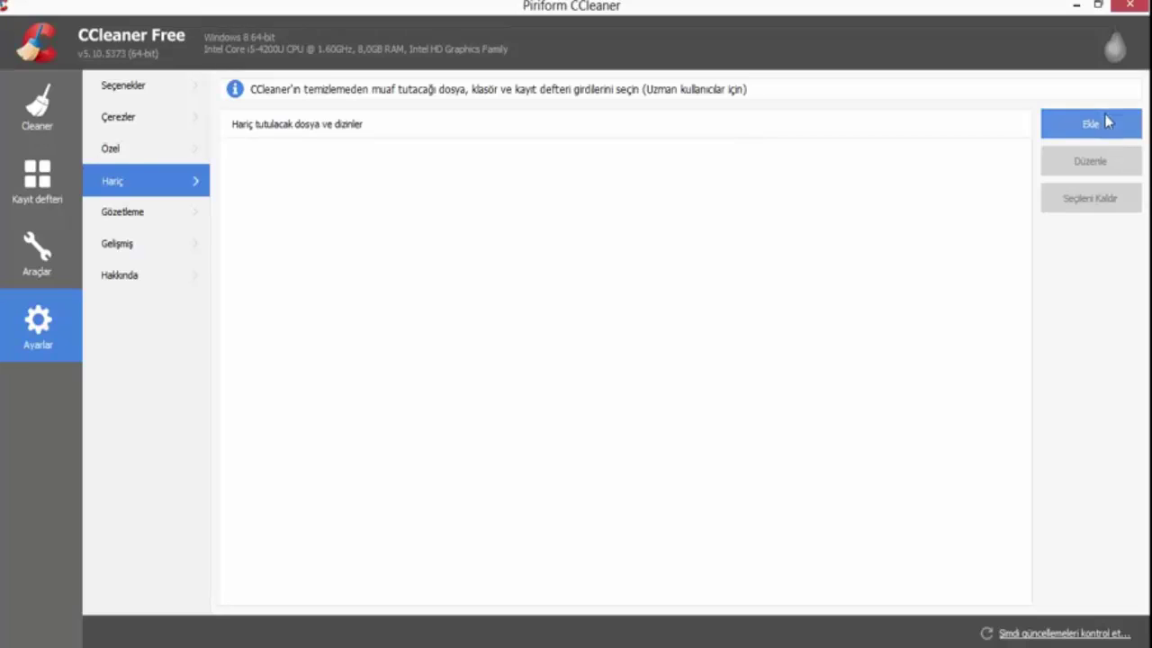
{"action": "left_click", "coordinate": [1106, 122]}
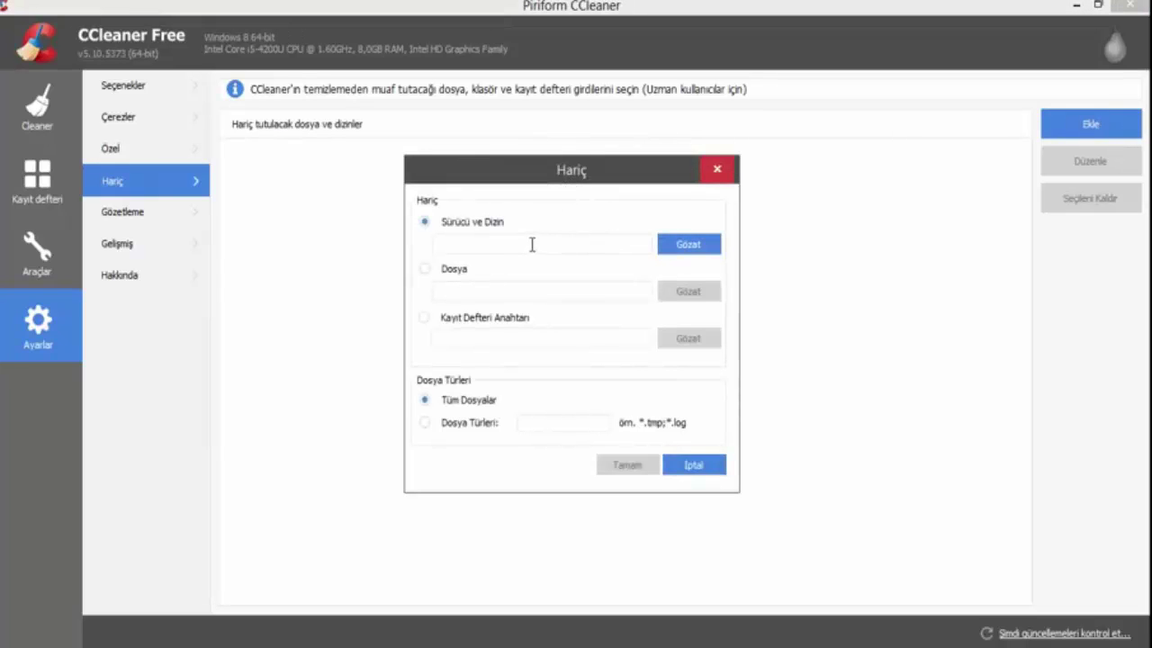
{"action": "left_click", "coordinate": [688, 244]}
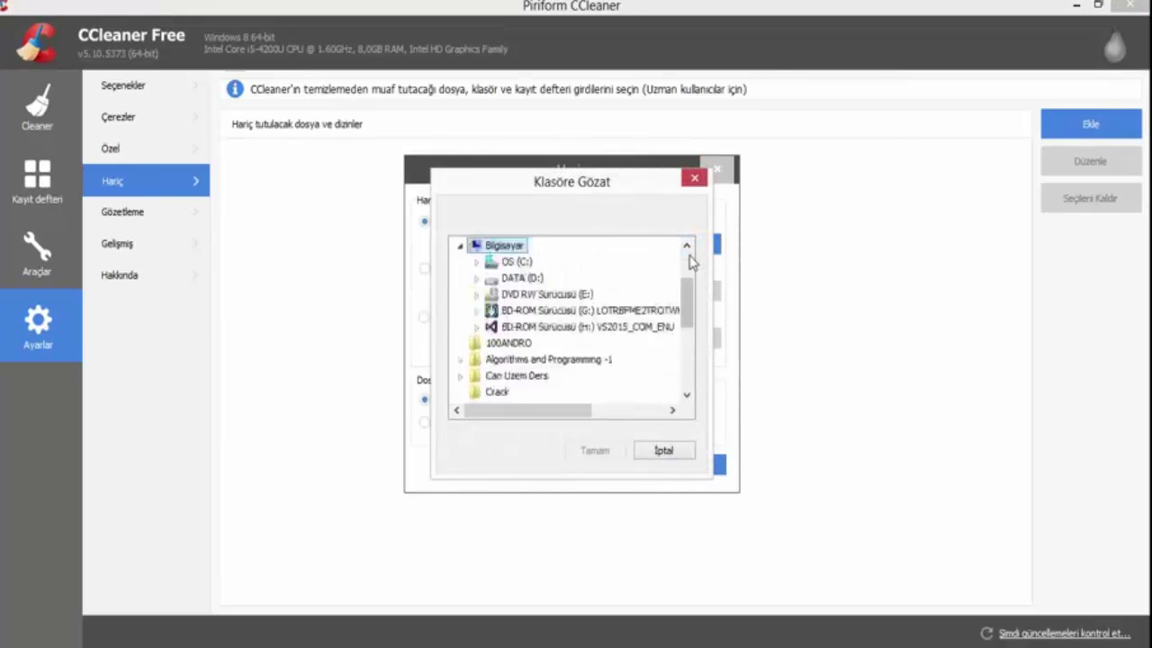
{"action": "scroll", "coordinate": [591, 296], "scroll_direction": "up", "scroll_amount": 3}
{"action": "scroll", "coordinate": [591, 296], "scroll_direction": "down", "scroll_amount": 4}
{"action": "left_click", "coordinate": [694, 178]}
{"action": "left_click", "coordinate": [717, 169]}
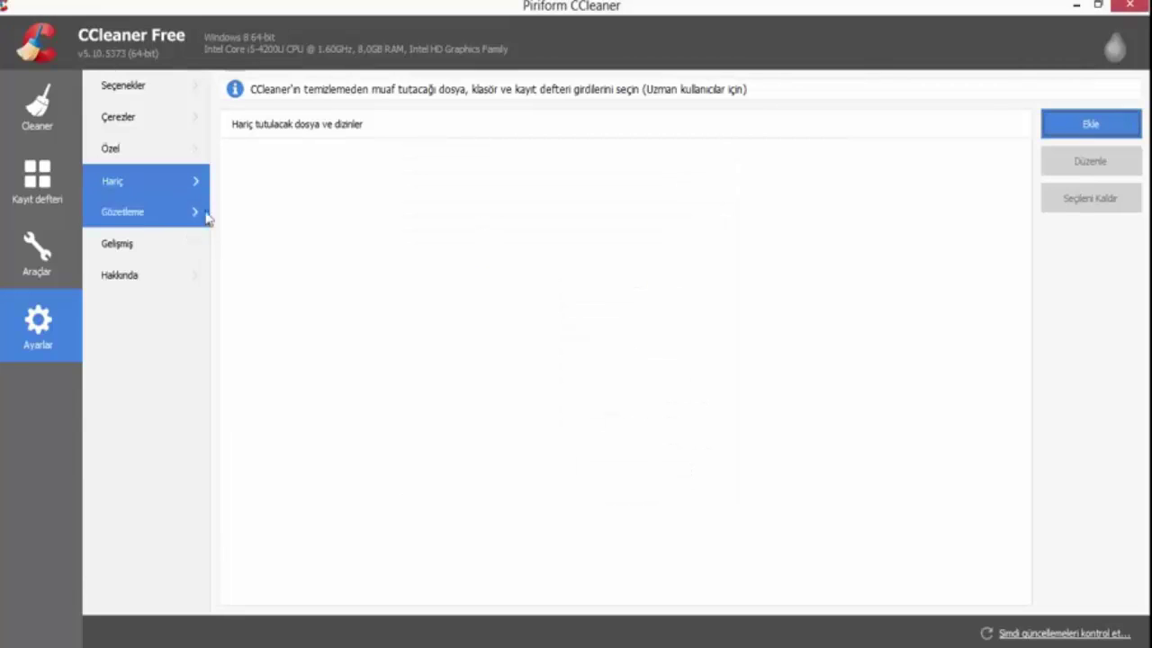
Start another Hariç entry, try the Dosya and Sürücü ve Dizin types, and set it to Kayıt Defteri Anahtarı
{"action": "left_click", "coordinate": [1073, 133]}
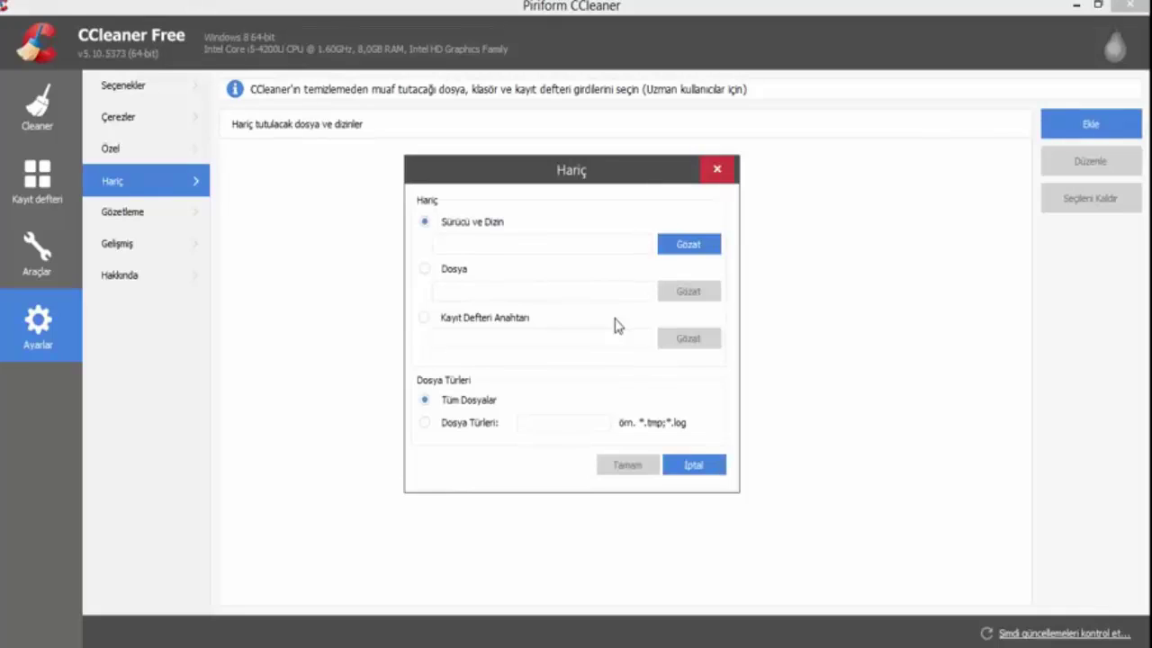
{"action": "left_click", "coordinate": [425, 272]}
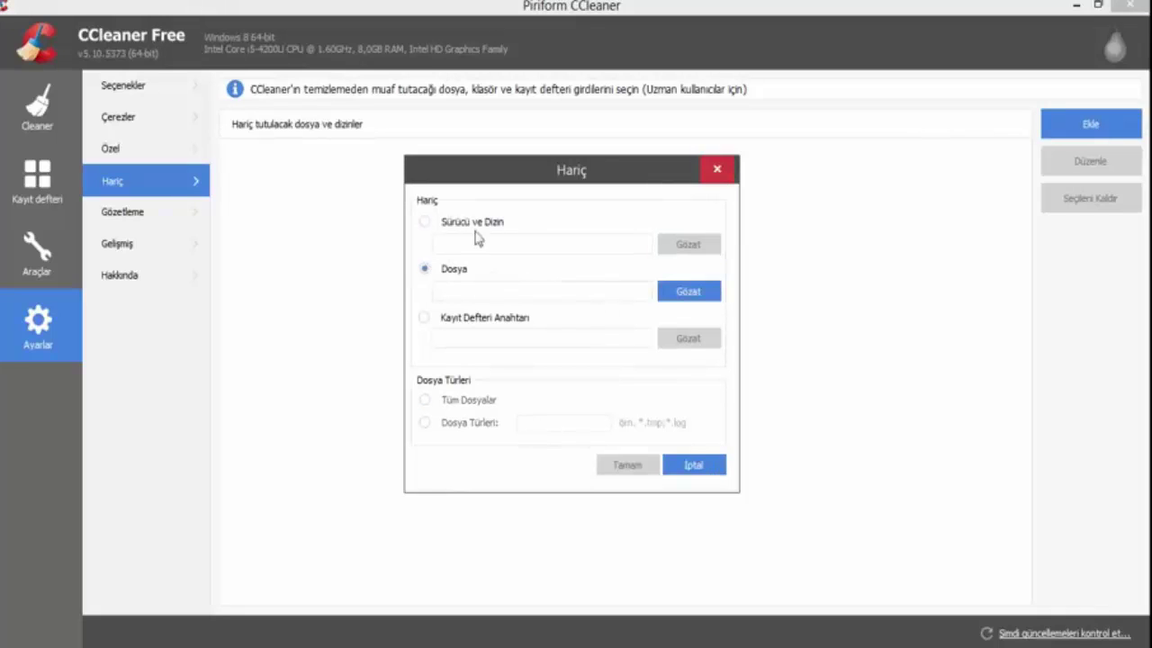
{"action": "left_click", "coordinate": [452, 225]}
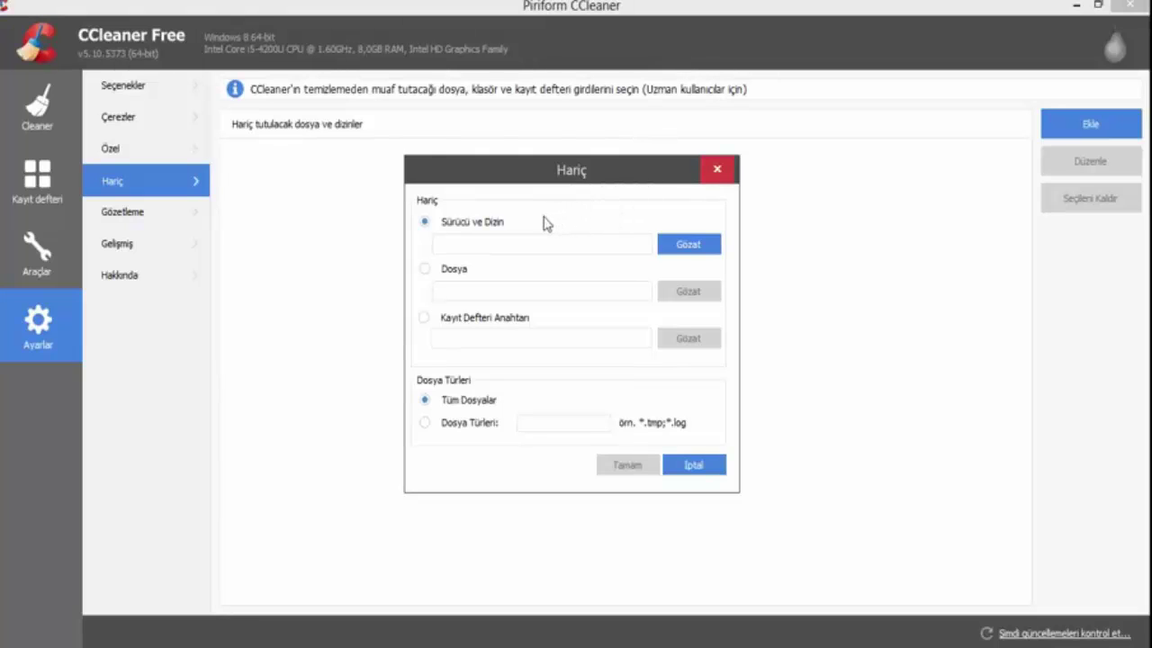
{"action": "left_click", "coordinate": [421, 318]}
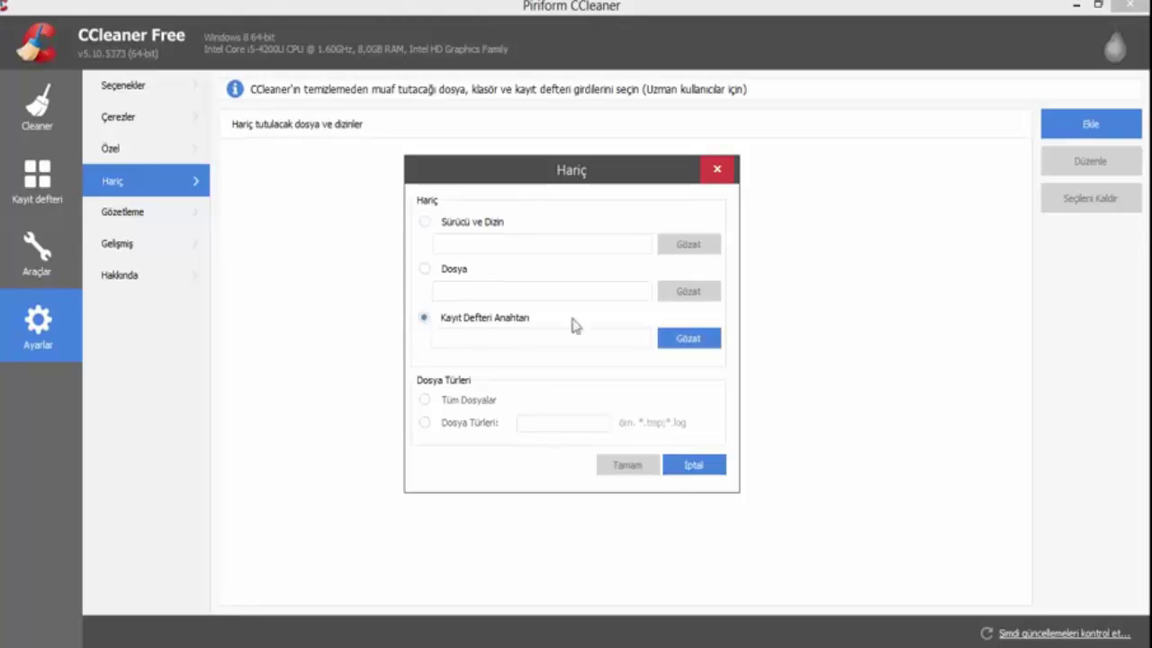
Open the registry key picker for the exclusion and review the root keys HKCR, HKCU, HKLM and HKU, keeping HKCR
{"action": "left_click", "coordinate": [691, 339]}
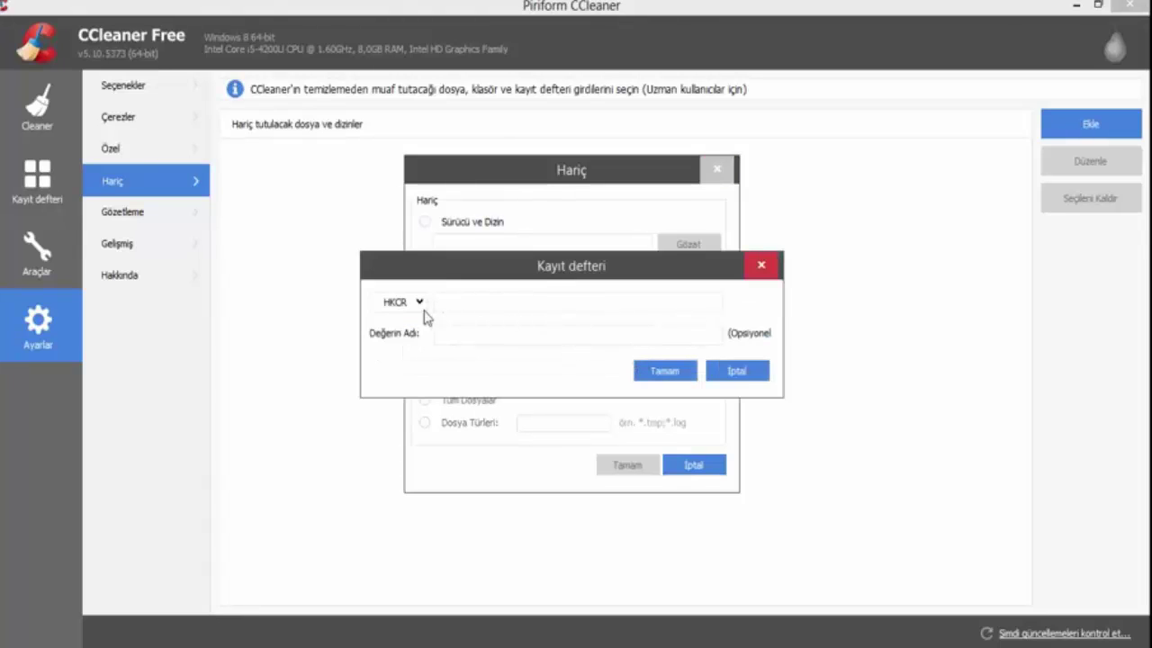
{"action": "left_click", "coordinate": [416, 308]}
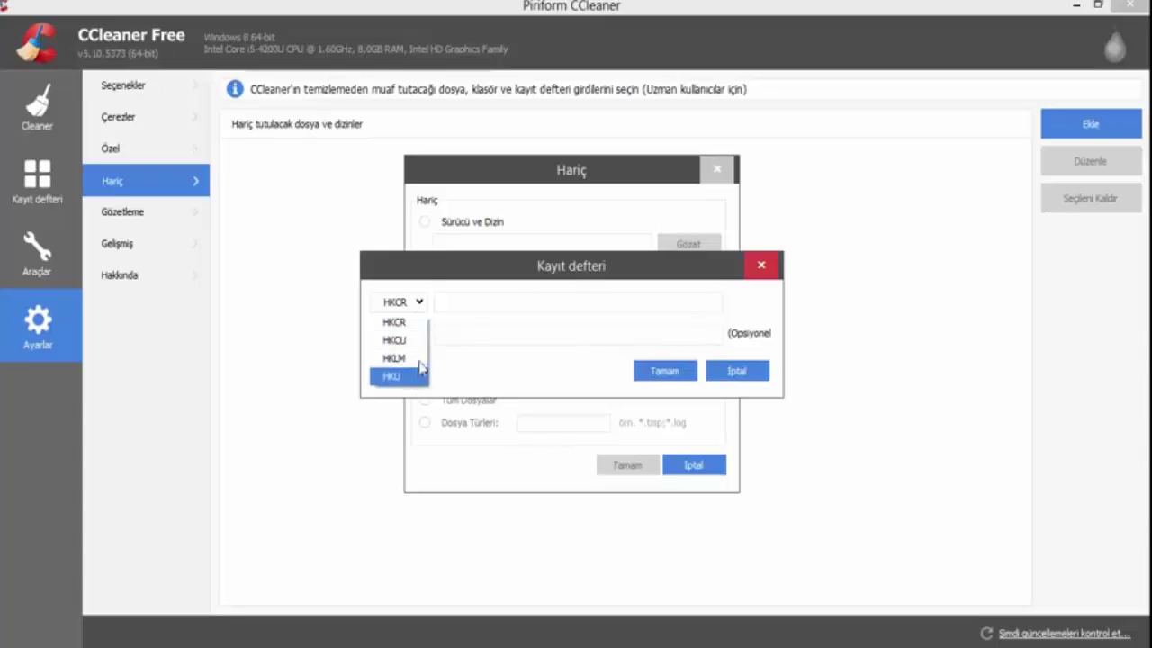
{"action": "left_click", "coordinate": [407, 321]}
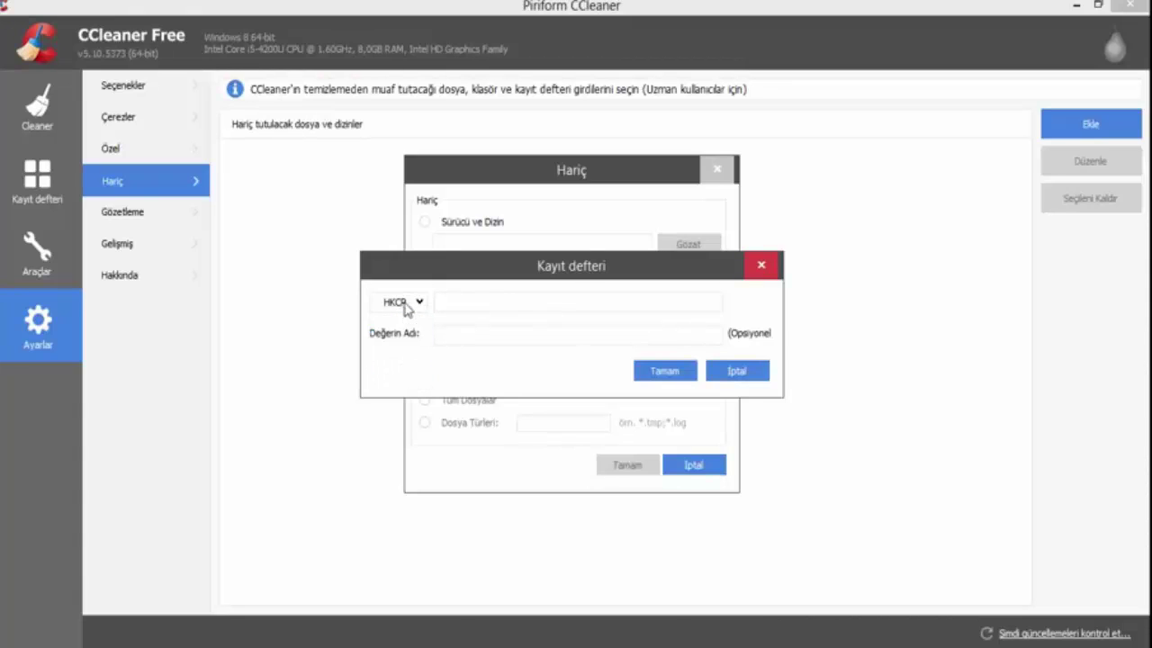
{"action": "left_click", "coordinate": [402, 310]}
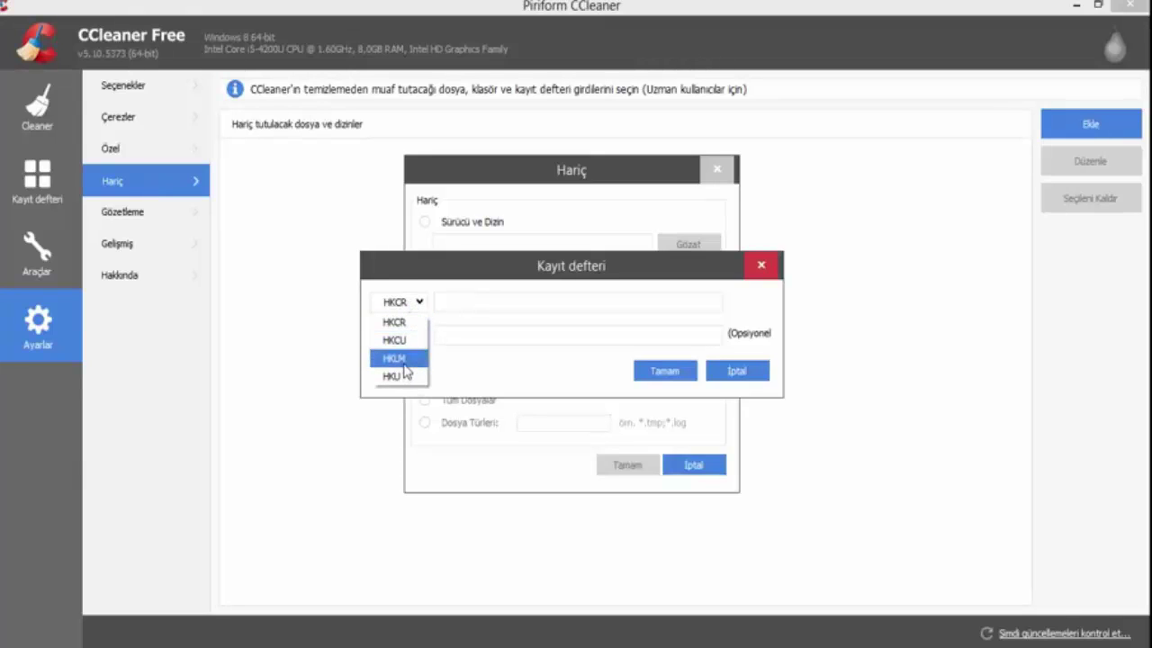
{"action": "left_click", "coordinate": [406, 319]}
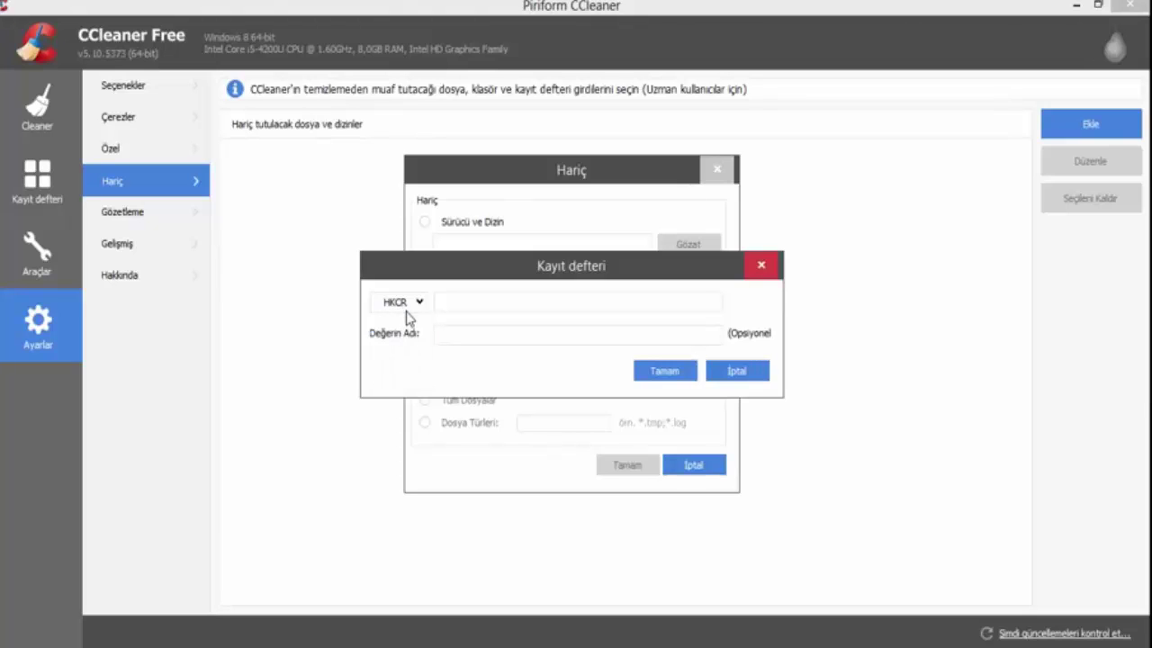
{"action": "left_click", "coordinate": [406, 307]}
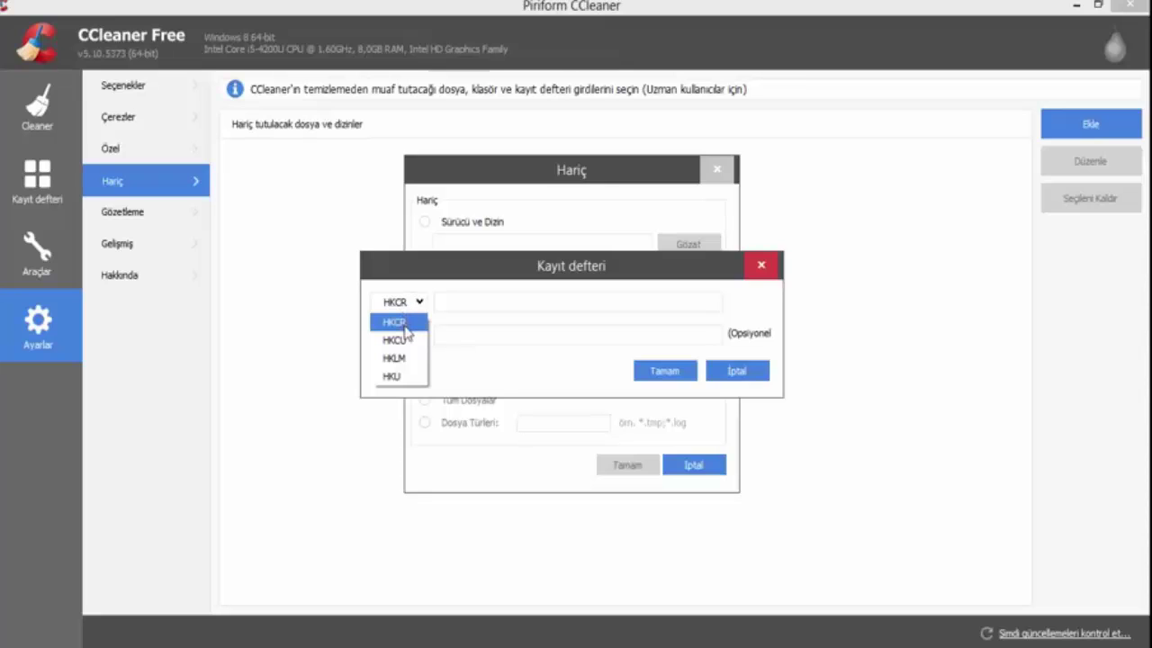
{"action": "left_click", "coordinate": [407, 317]}
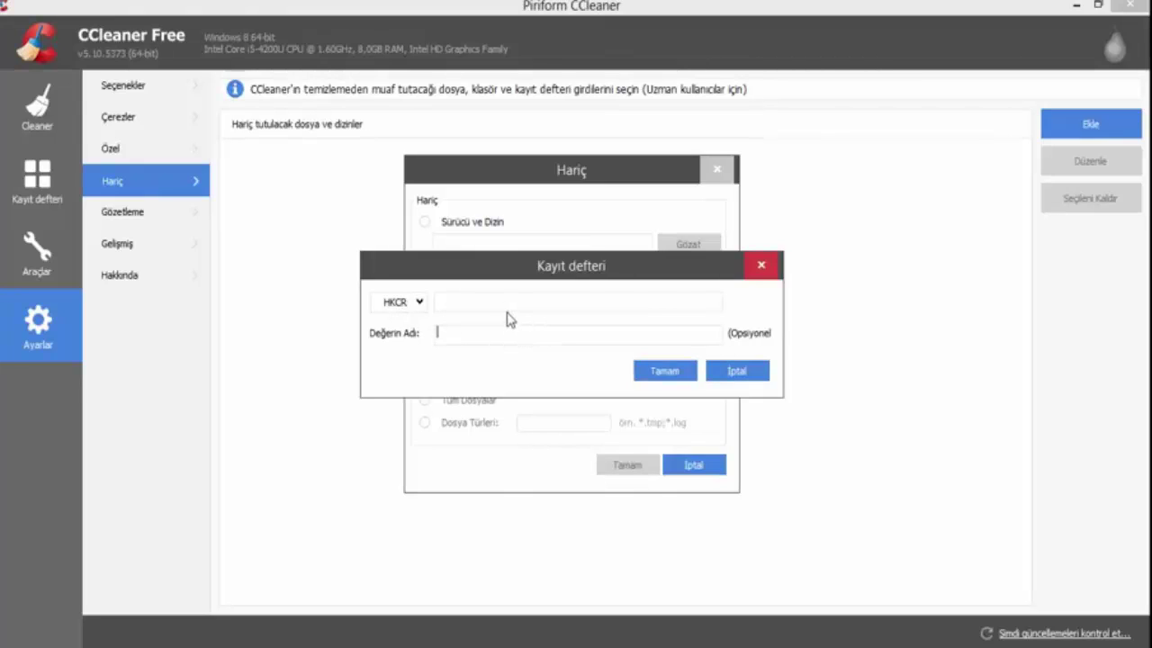
Try entering 1 as the Değerin Adı of the registry key, clear it and cancel the key picker
{"action": "type", "text": "0"}
{"action": "key", "text": "BackSpace"}
{"action": "type", "text": "0"}
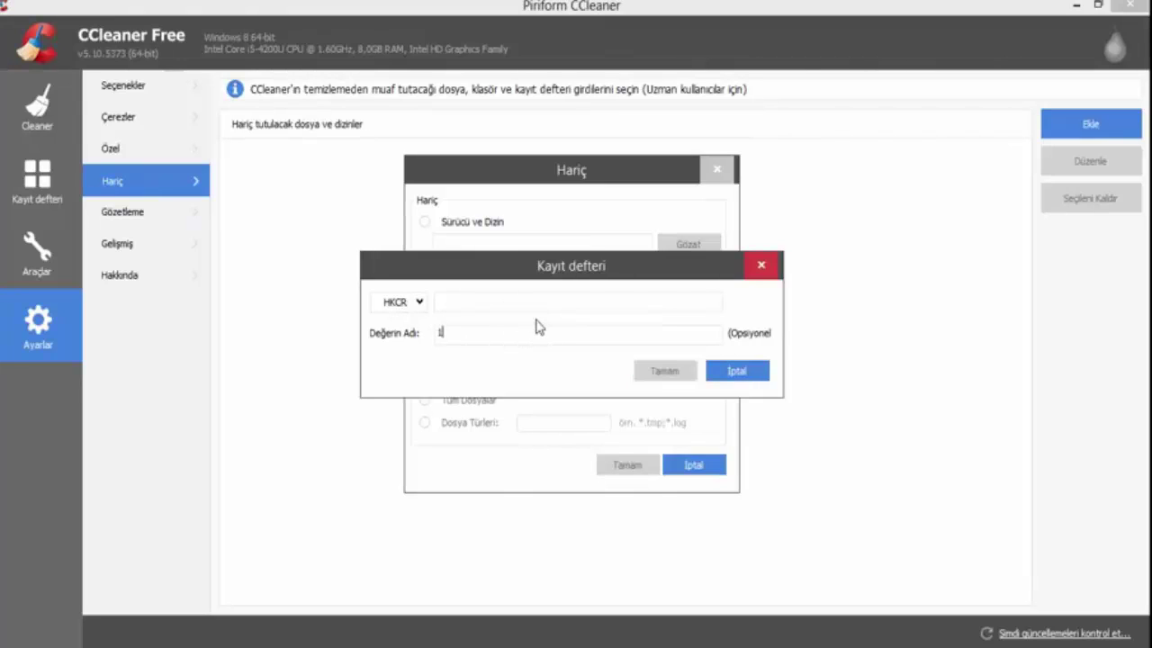
{"action": "key", "text": "BackSpace"}
{"action": "type", "text": "1"}
{"action": "key", "text": "BackSpace"}
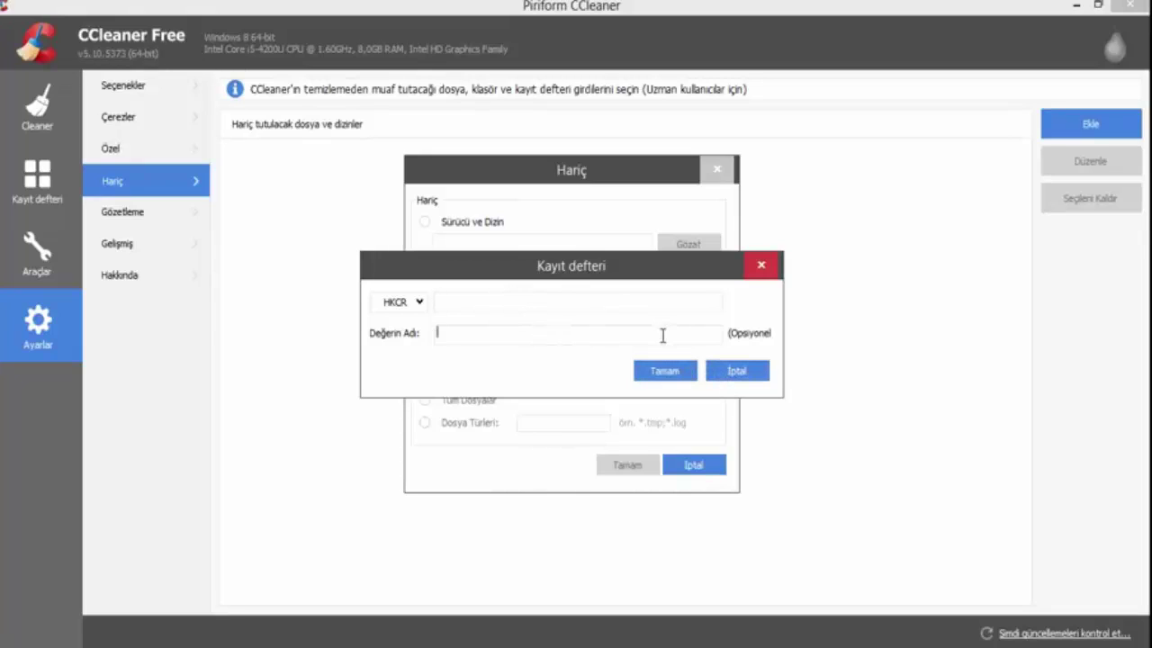
{"action": "left_click", "coordinate": [733, 375]}
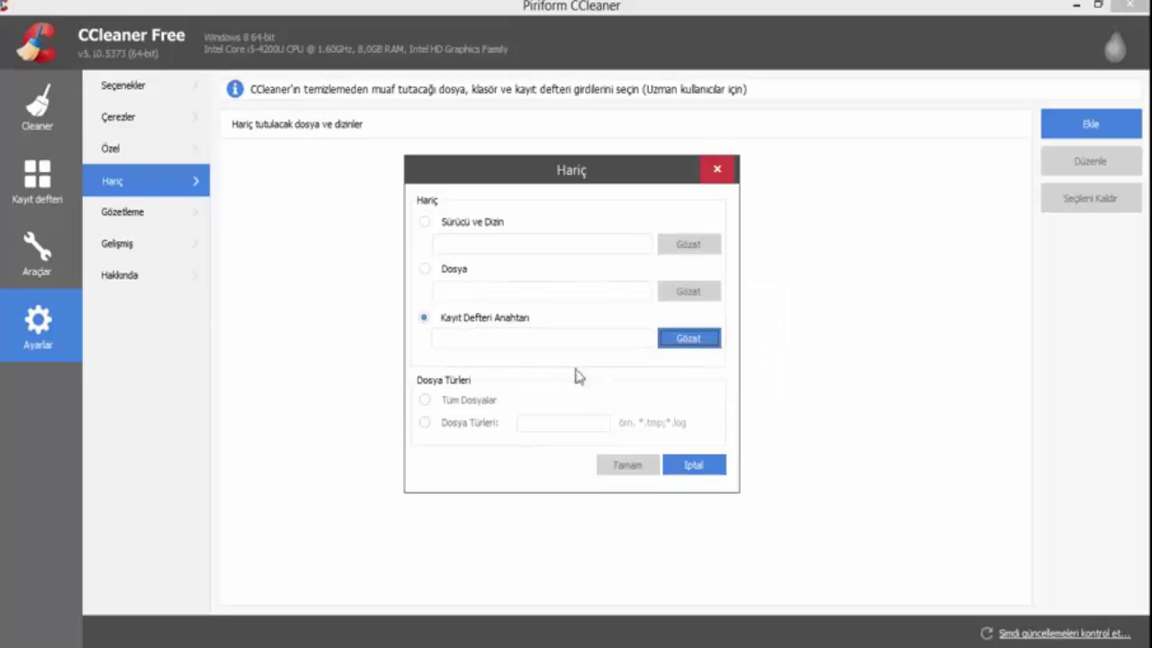
Try the Sürücü ve Dizin and Dosya types for the exclusion, ending on Sürücü ve Dizin
{"action": "left_click", "coordinate": [487, 227]}
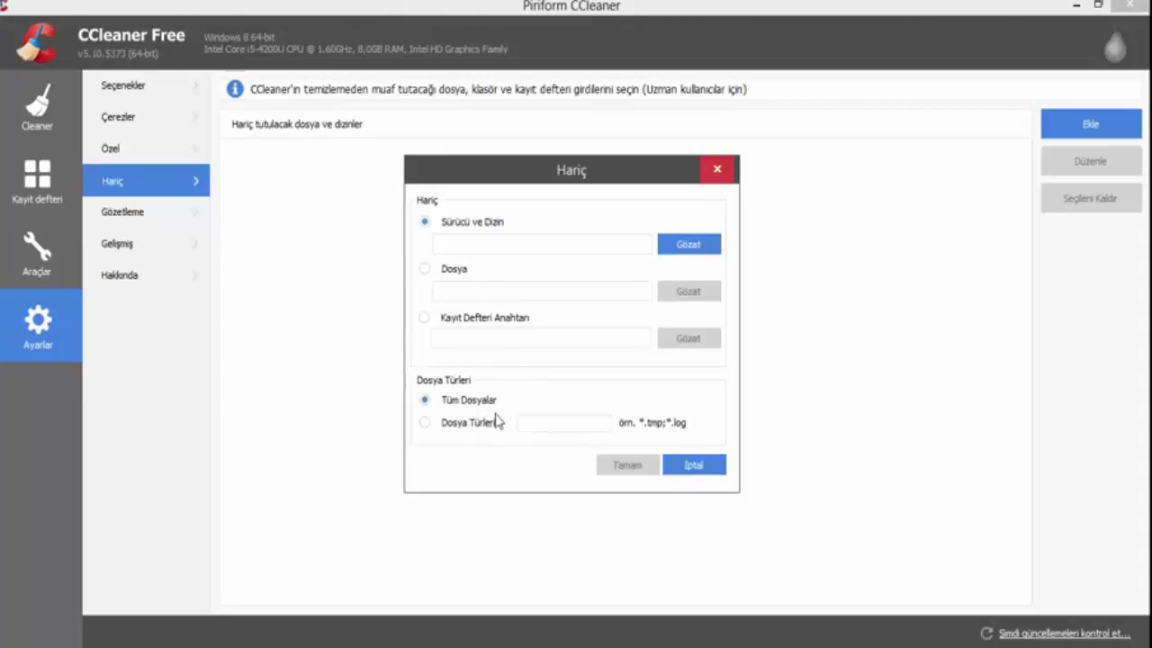
{"action": "left_click", "coordinate": [425, 268]}
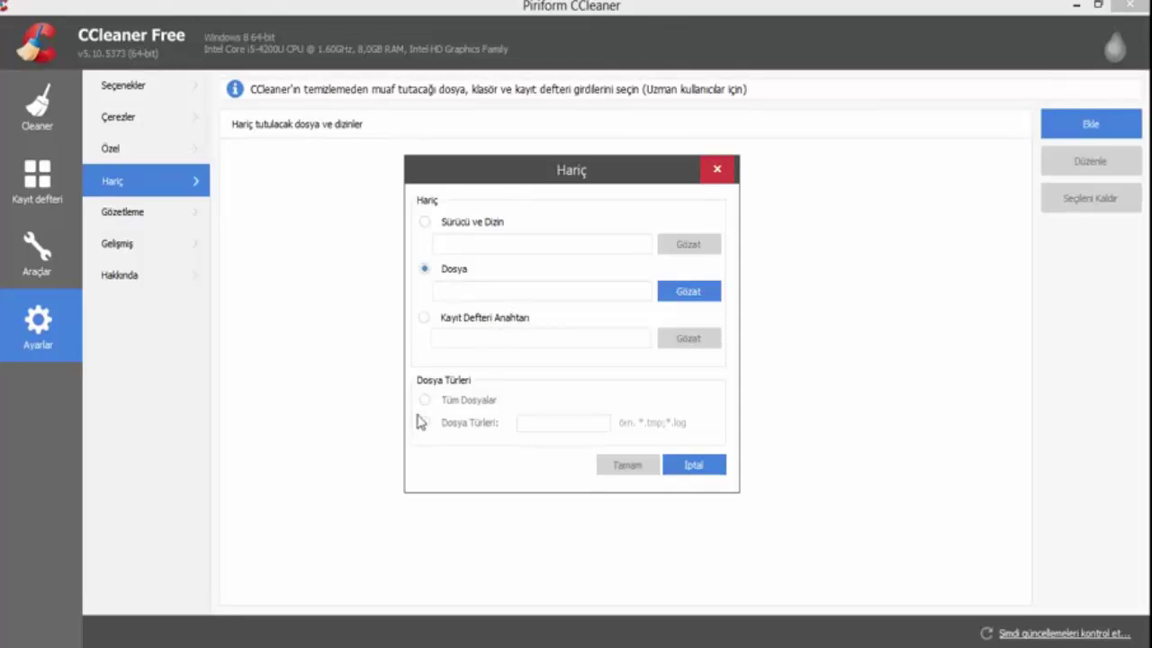
{"action": "left_click", "coordinate": [422, 225]}
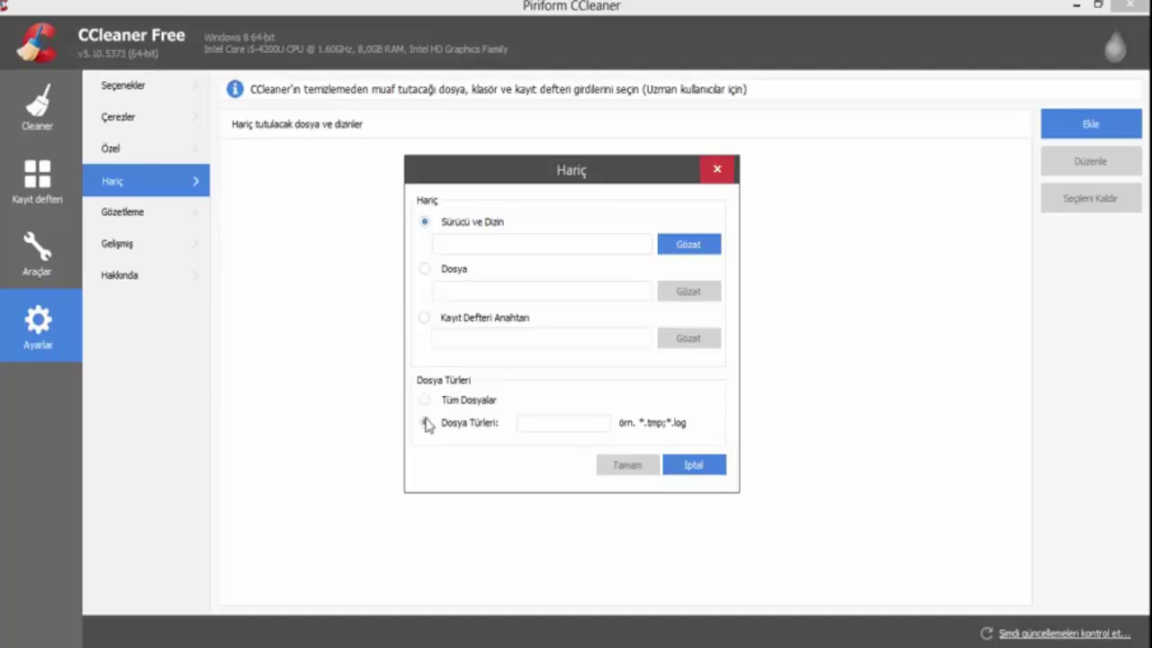
Try the file types *.mp4;*.mp3 for the folder exclusion, and switch back to Tüm Dosyalar
{"action": "left_click", "coordinate": [426, 423]}
{"action": "left_click", "coordinate": [559, 425]}
{"action": "key", "text": "BackSpace"}
{"action": "key", "text": "BackSpace"}
{"action": "key", "text": "BackSpace"}
{"action": "key", "text": "BackSpace"}
{"action": "type", "text": "*.m"}
{"action": "left_click_drag", "start_coordinate": [603, 417], "coordinate": [521, 411]}
{"action": "left_click", "coordinate": [561, 404]}
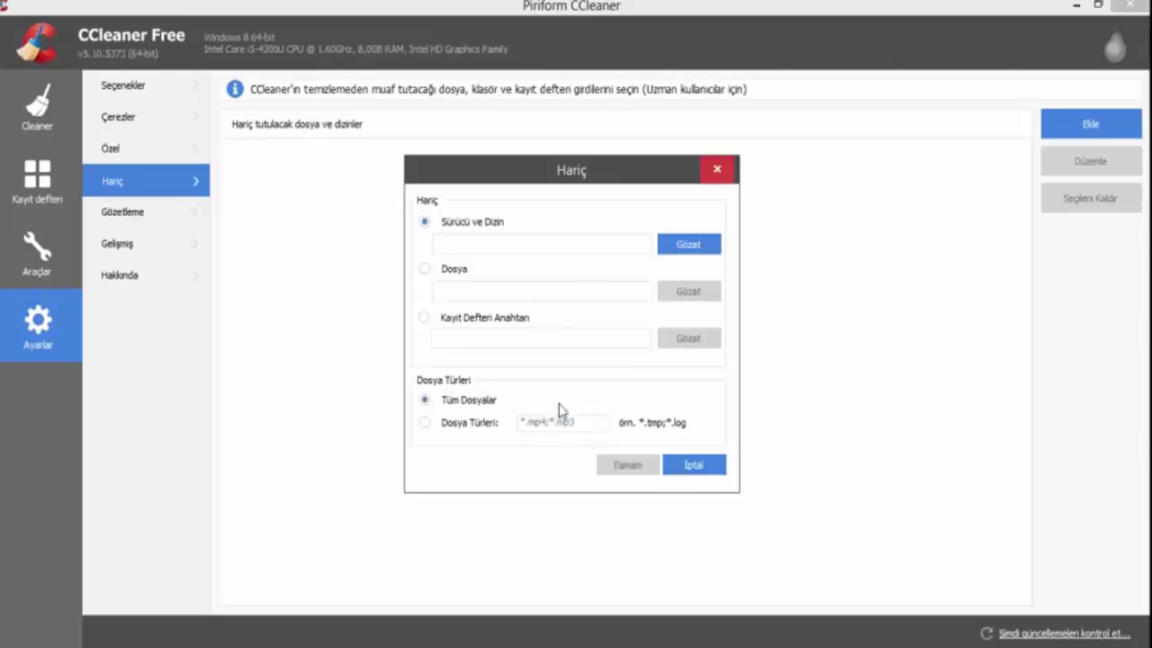
Clear the Dosya Türleri list, choose Tüm Dosyalar and cancel the exclusion entry
{"action": "left_click", "coordinate": [478, 423]}
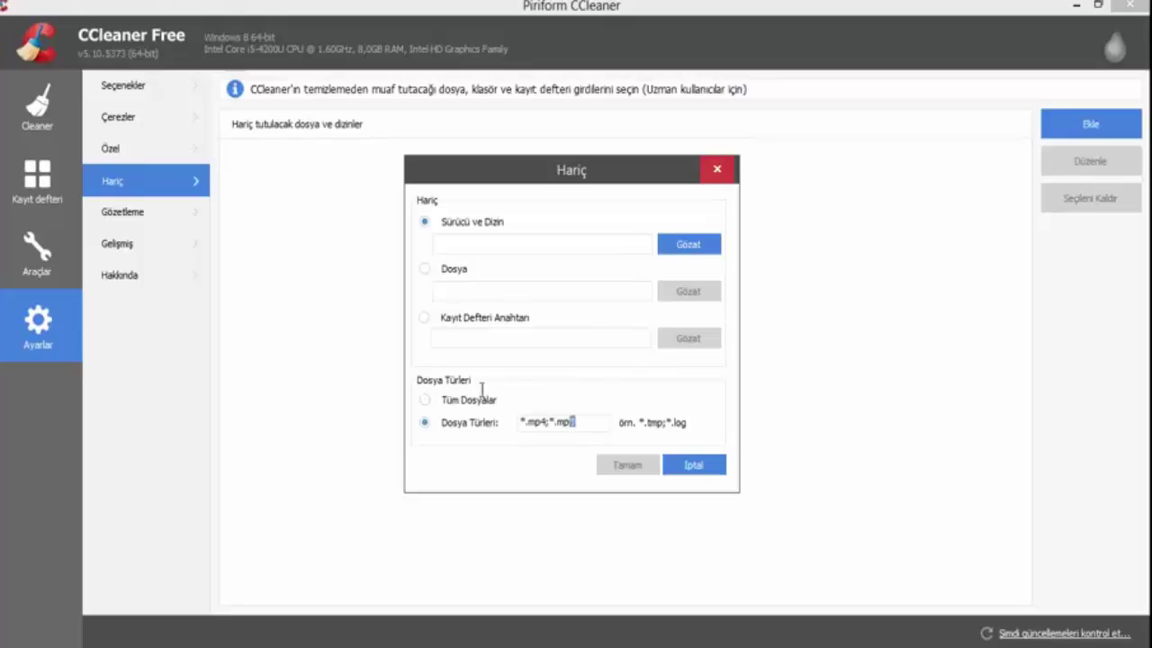
{"action": "key", "text": "ctrl+a"}
{"action": "key", "text": "BackSpace"}
{"action": "left_click", "coordinate": [433, 400]}
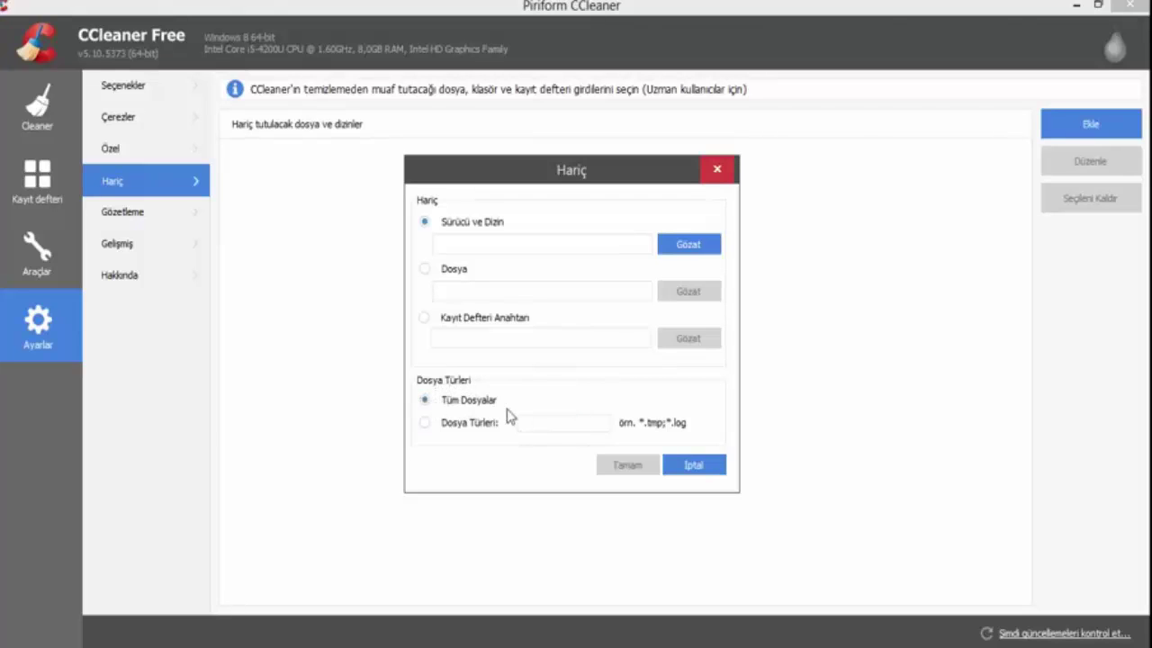
{"action": "left_click", "coordinate": [447, 425]}
{"action": "left_click", "coordinate": [577, 423]}
{"action": "left_click", "coordinate": [455, 403]}
{"action": "left_click", "coordinate": [672, 465]}
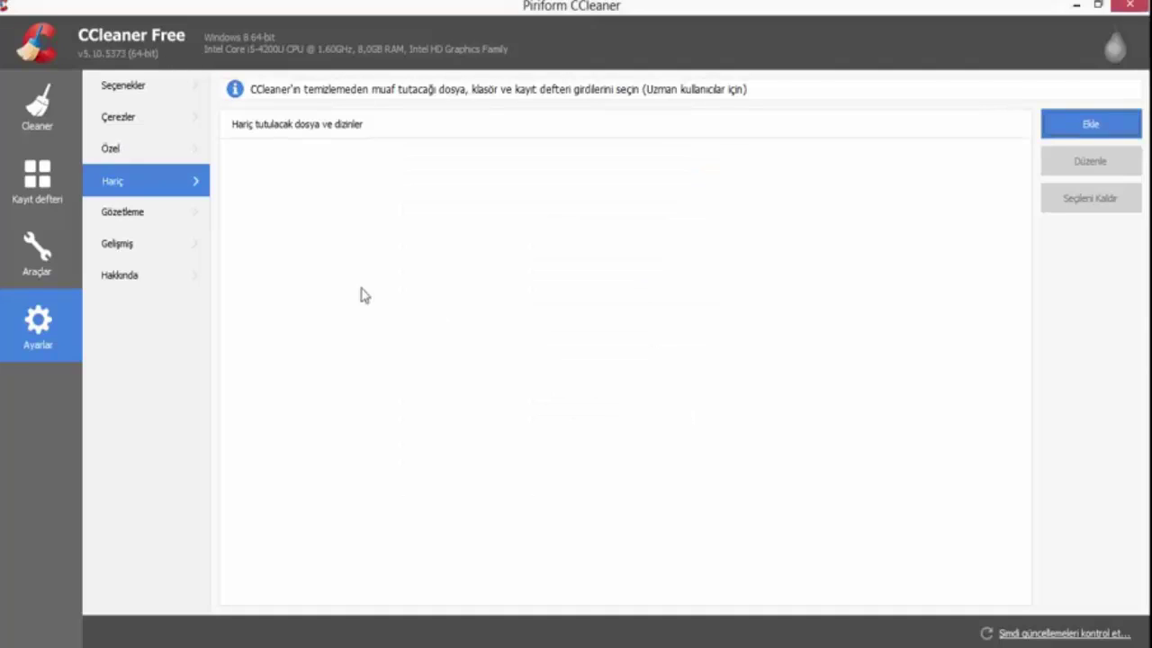
Open the Pro registration from the Gözetleme settings, view its purchase page and close the browser window
{"action": "left_click", "coordinate": [192, 214]}
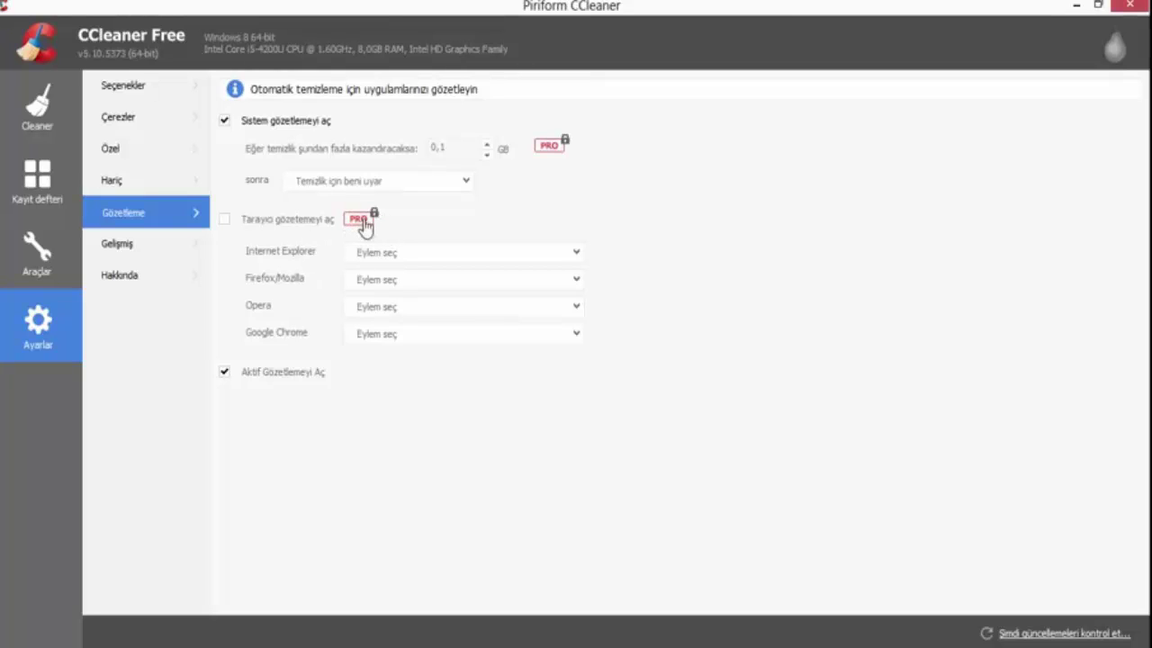
{"action": "left_click", "coordinate": [550, 147]}
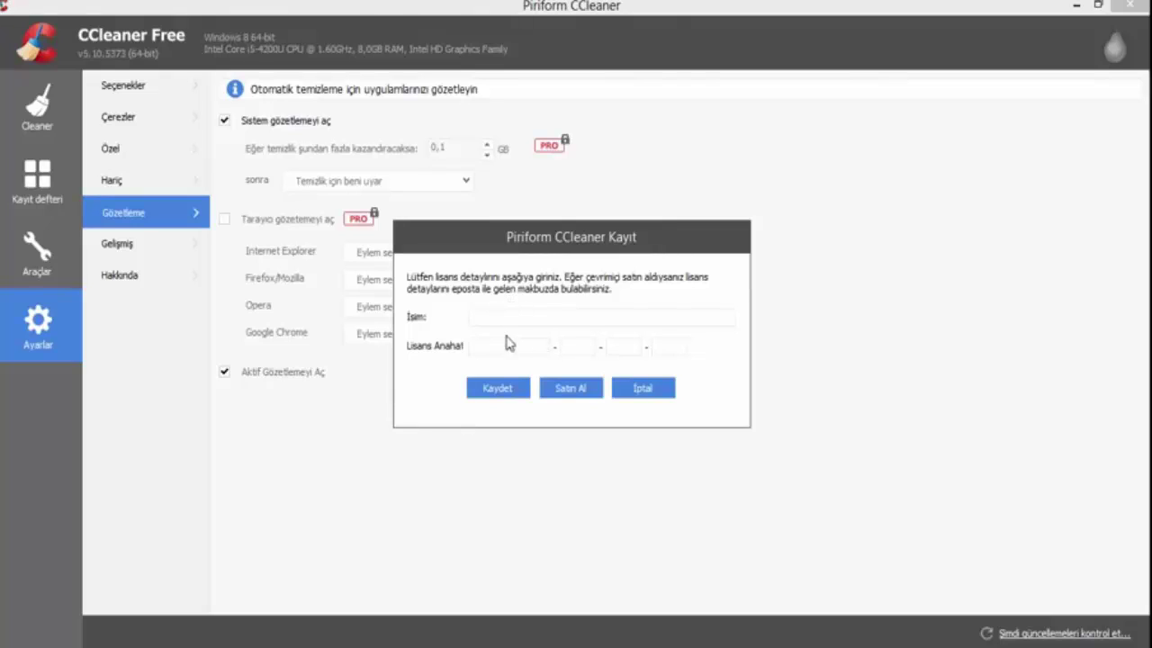
{"action": "left_click", "coordinate": [487, 346]}
{"action": "left_click", "coordinate": [559, 393]}
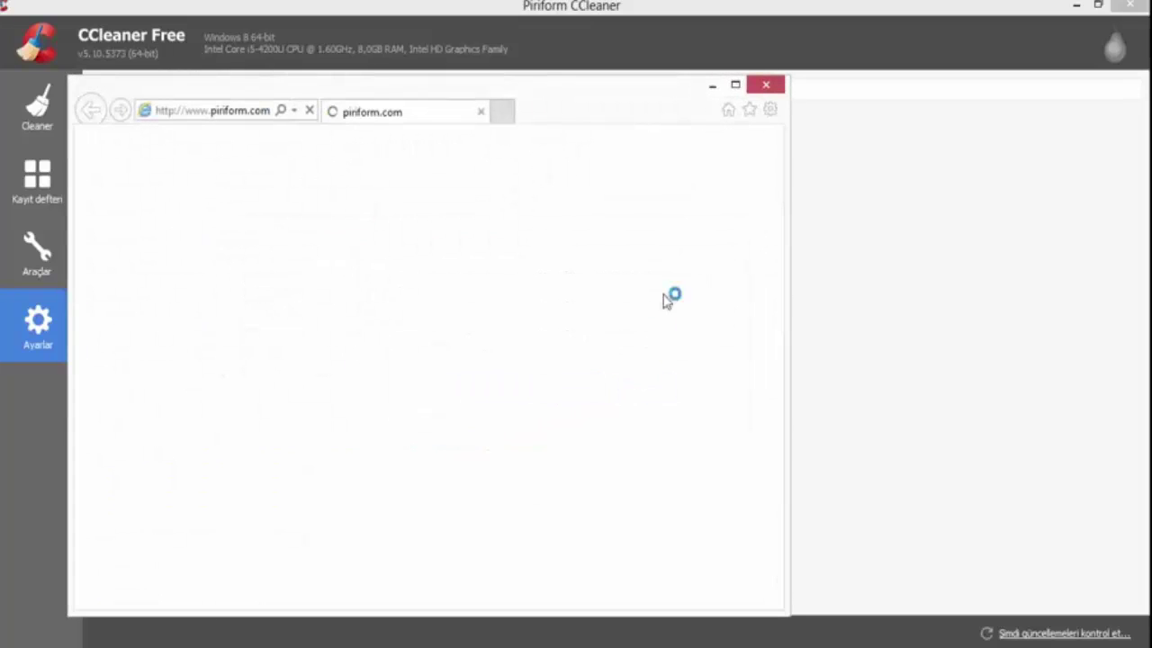
{"action": "left_click", "coordinate": [763, 84]}
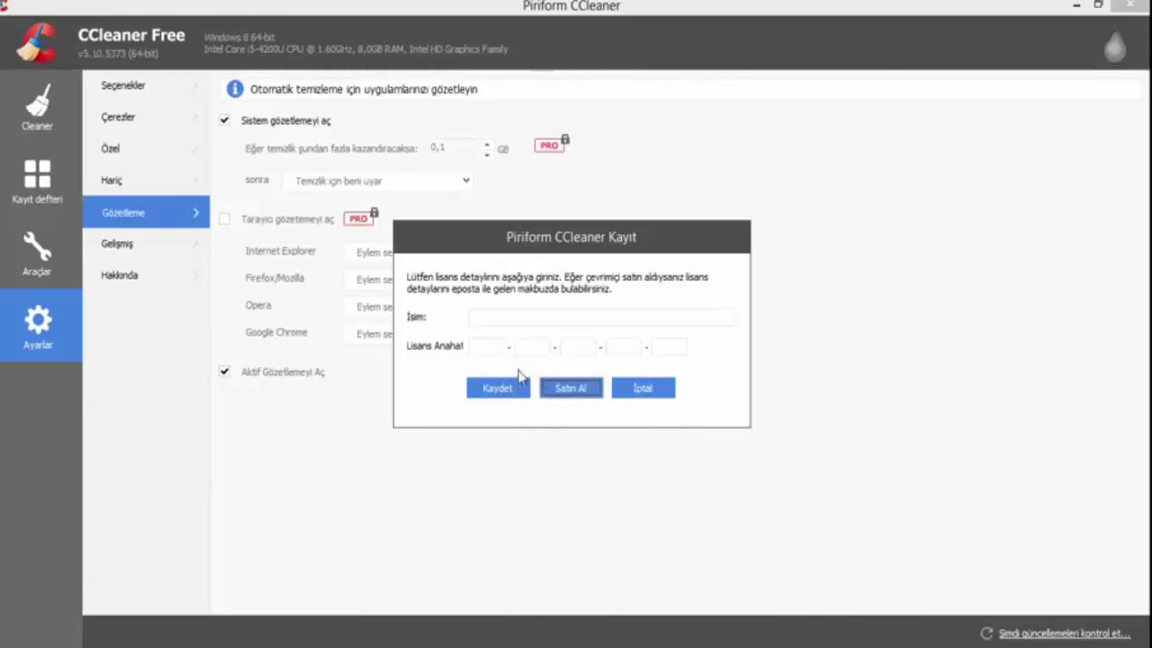
Examine the name and licence key fields of the Pro registration, and cancel it without entering anything
{"action": "left_click", "coordinate": [485, 347]}
{"action": "left_click", "coordinate": [532, 346]}
{"action": "left_click", "coordinate": [482, 317]}
{"action": "left_click", "coordinate": [479, 351]}
{"action": "left_click", "coordinate": [664, 391]}
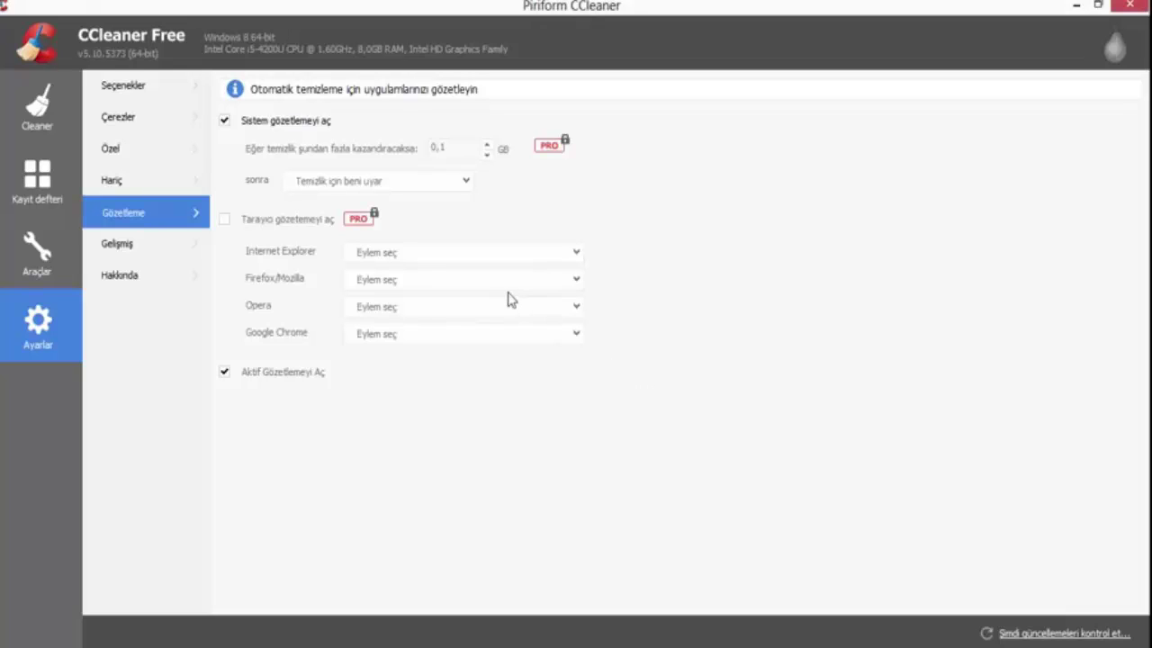
In the Gelişmiş settings, try Temizlikten sonra programı kapat and Temizlikten sonra bilgisayarı kapat, turning each off again
{"action": "left_click", "coordinate": [193, 249]}
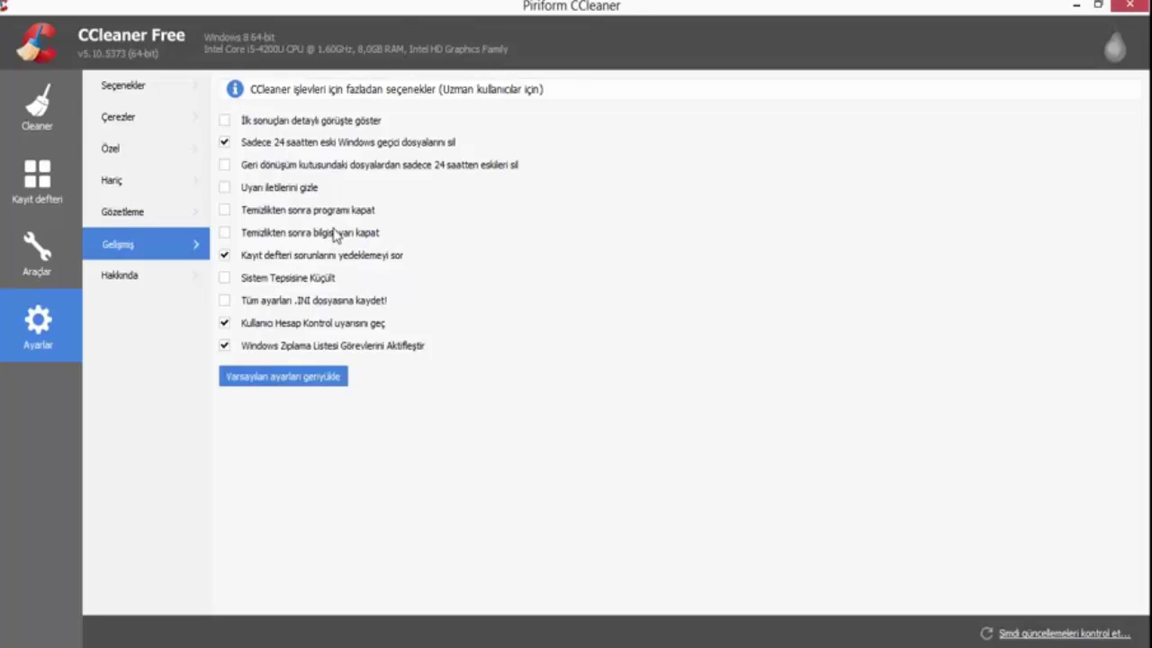
{"action": "left_click", "coordinate": [225, 212]}
{"action": "left_click", "coordinate": [225, 212]}
{"action": "left_click", "coordinate": [226, 234]}
{"action": "left_click", "coordinate": [226, 234]}
Scan the registry for problems, start fixing the selected ones and cancel at the backup question
{"action": "left_click", "coordinate": [43, 182]}
{"action": "scroll", "coordinate": [378, 336], "scroll_direction": "down", "scroll_amount": 10}
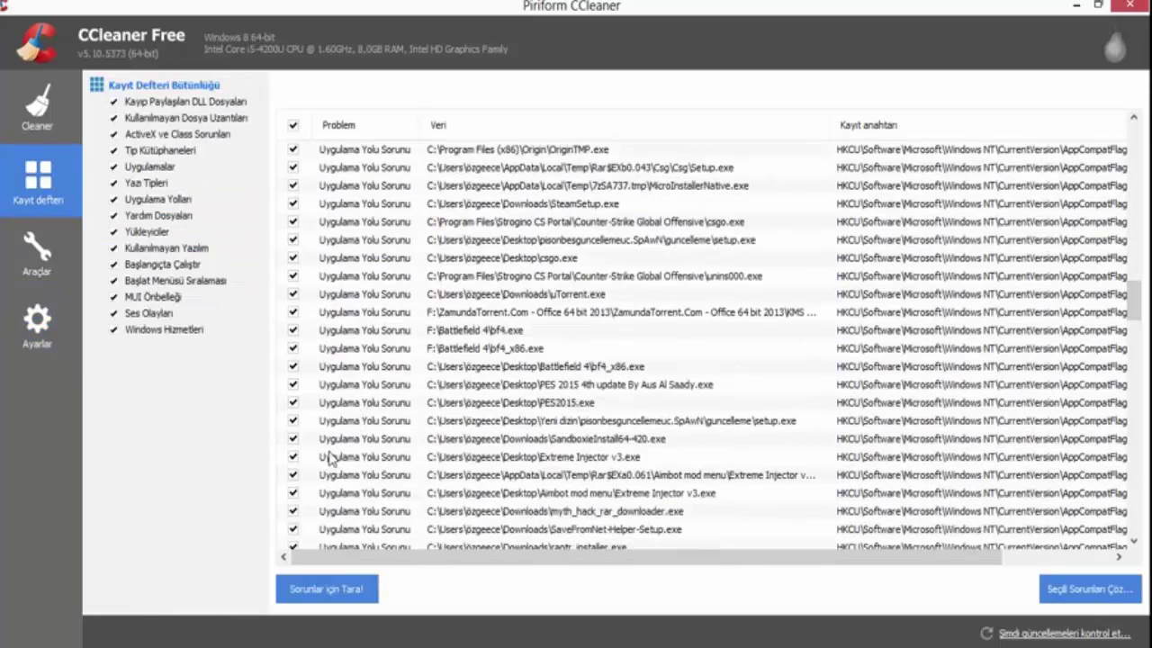
{"action": "left_click", "coordinate": [327, 585]}
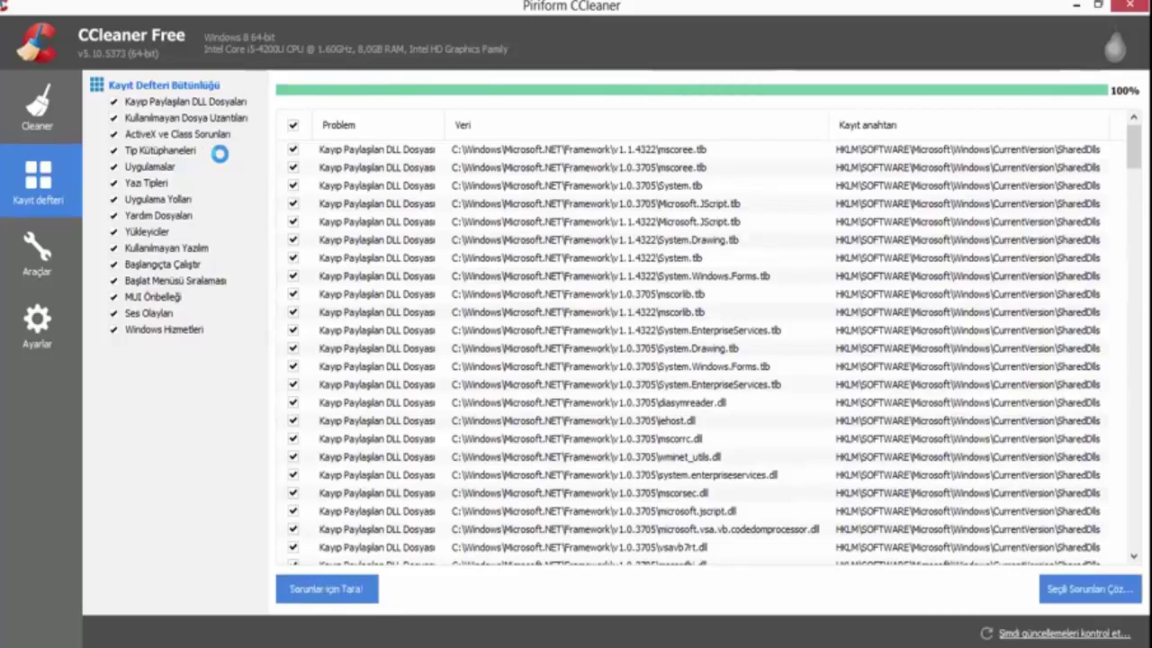
{"action": "left_click", "coordinate": [1107, 585]}
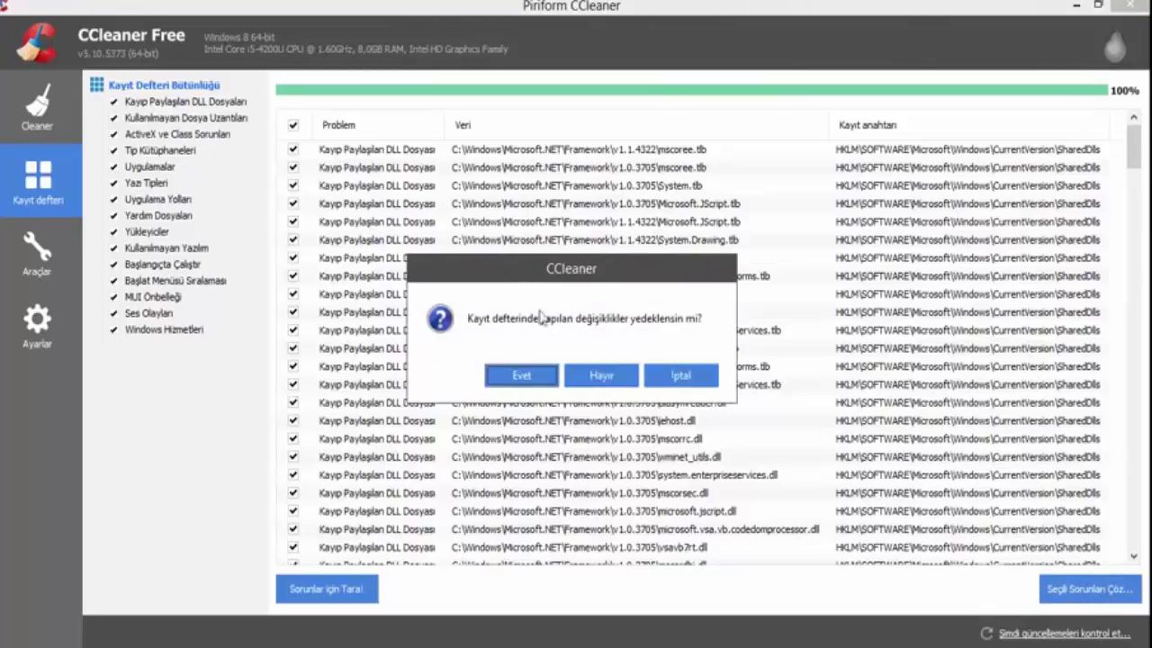
{"action": "left_click", "coordinate": [680, 375]}
Turn off Kayıt defteri sorunlarını yedeklemeyi sor, start fixing the selected registry problems and close the fix dialog
{"action": "left_click", "coordinate": [43, 265]}
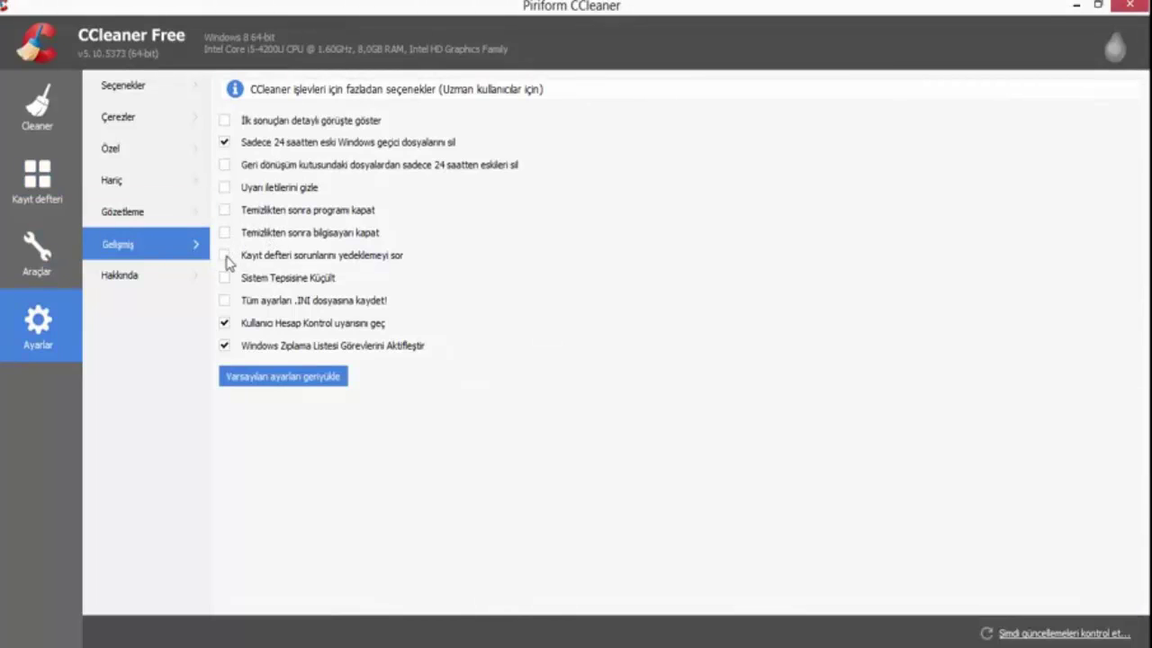
{"action": "left_click", "coordinate": [56, 187]}
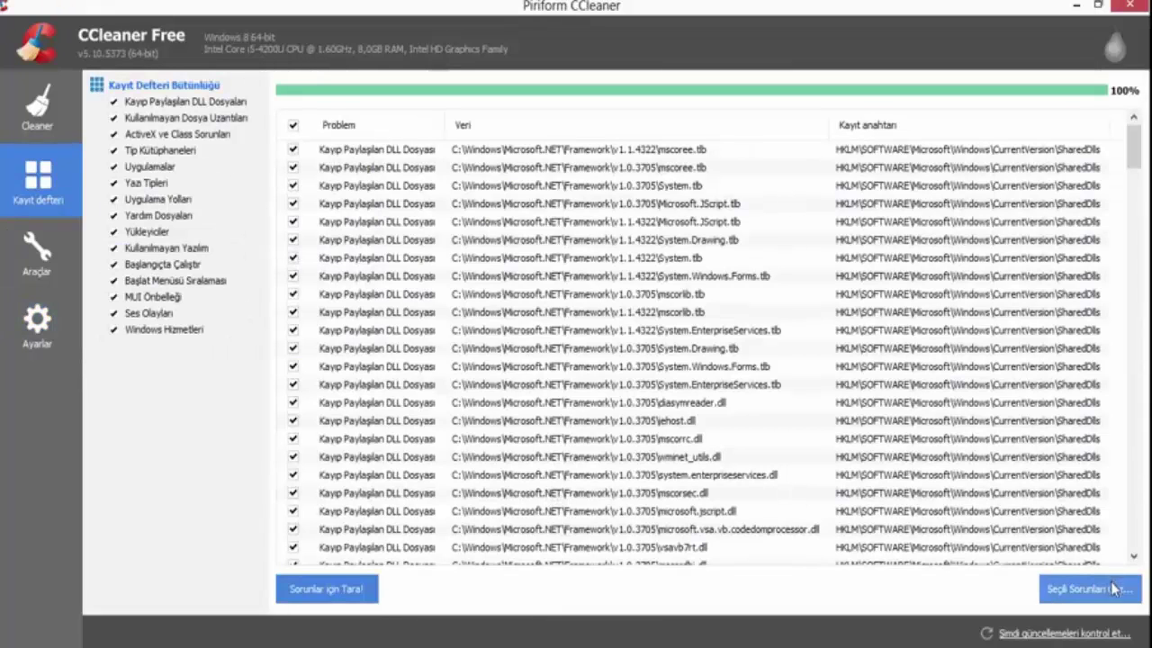
{"action": "left_click", "coordinate": [1114, 589]}
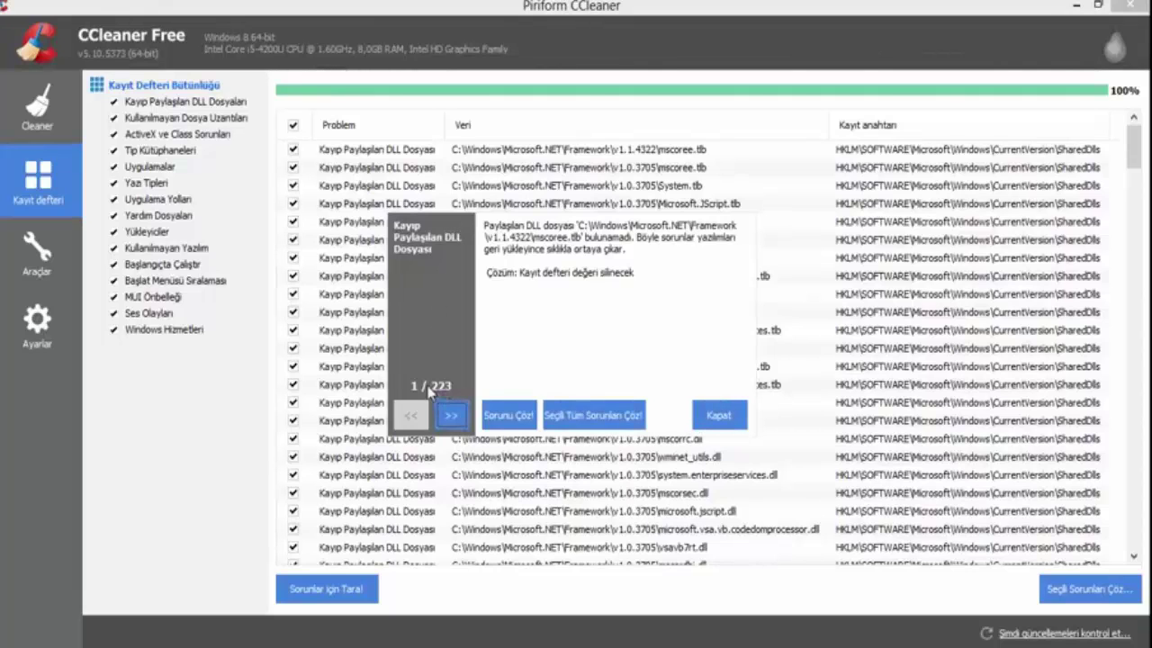
{"action": "left_click", "coordinate": [711, 417]}
Turn Kayıt defteri sorunlarını yedeklemeyi sor back on, start the registry fix and cancel at the backup question
{"action": "left_click", "coordinate": [38, 311]}
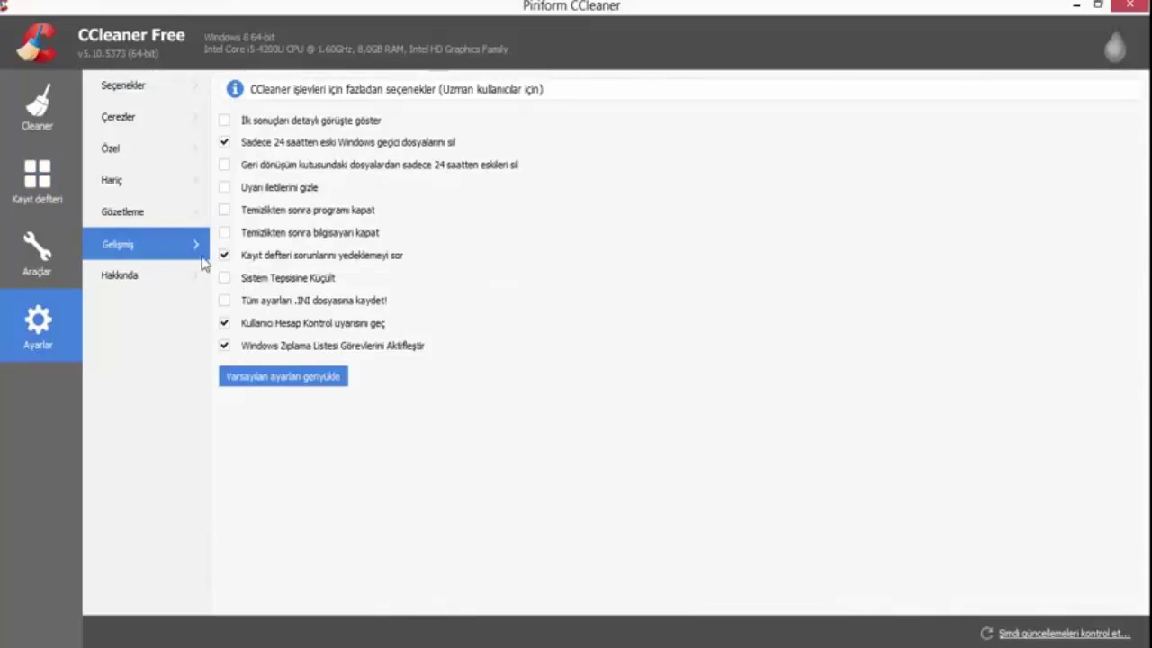
{"action": "left_click", "coordinate": [41, 189]}
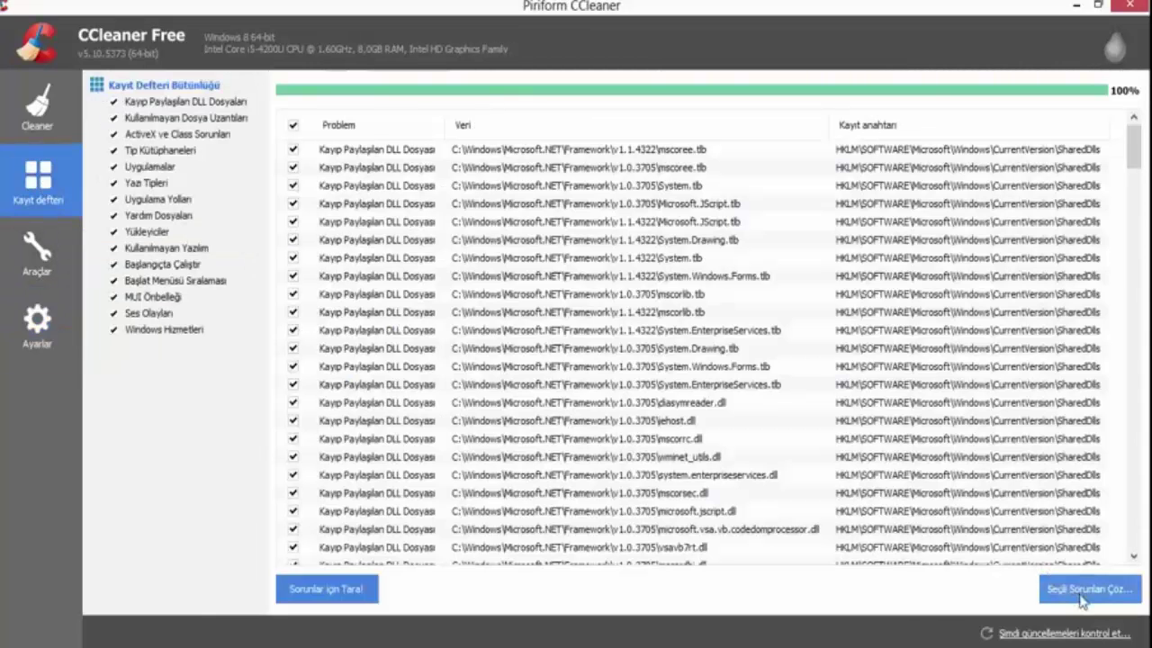
{"action": "left_click", "coordinate": [1044, 585]}
{"action": "left_click", "coordinate": [702, 376]}
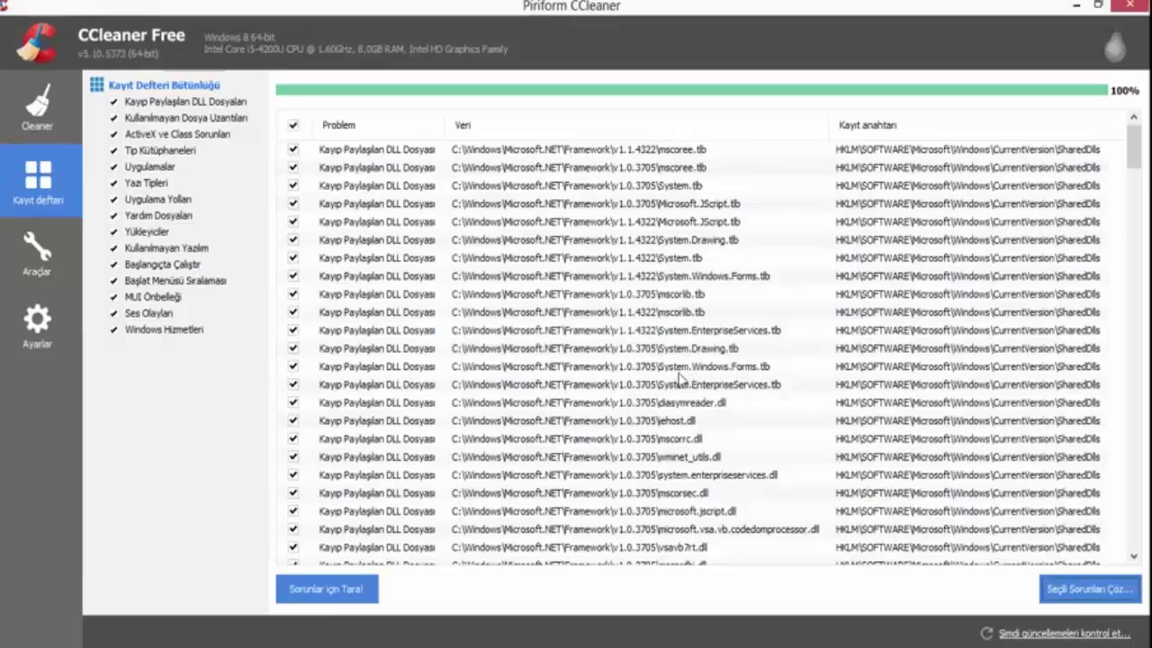
Try the Sistem Tepsisine Küçült option, look through the other program sections and turn the option off again
{"action": "left_click", "coordinate": [59, 327]}
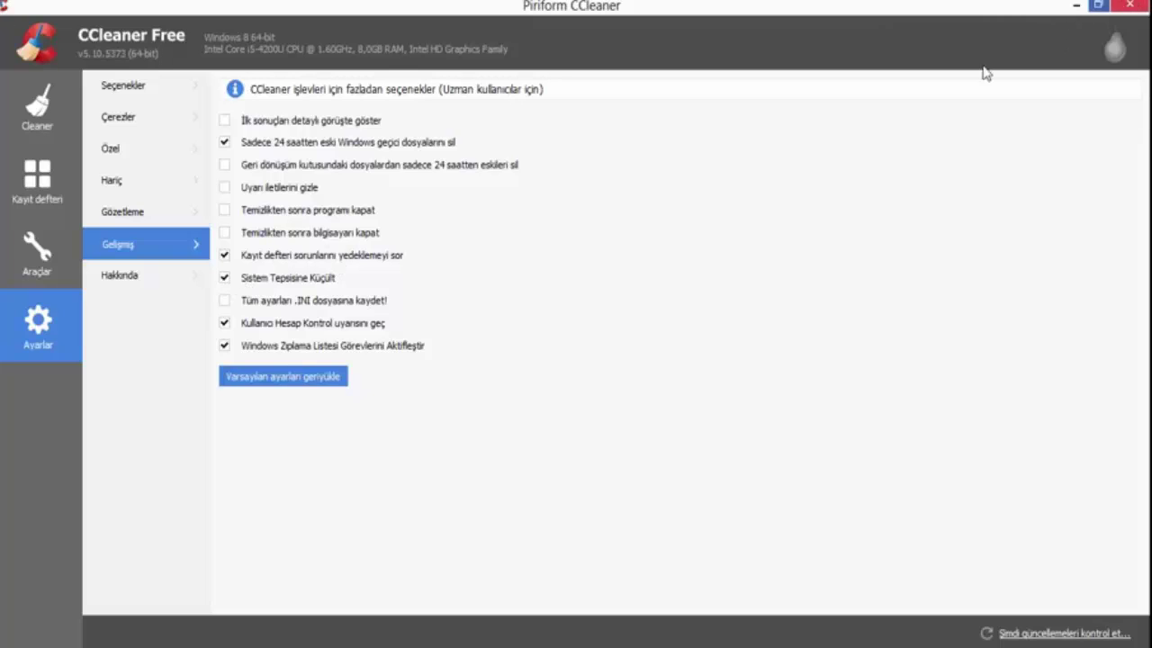
{"action": "left_click", "coordinate": [225, 278]}
{"action": "left_click", "coordinate": [37, 252]}
{"action": "left_click", "coordinate": [36, 180]}
{"action": "left_click", "coordinate": [37, 108]}
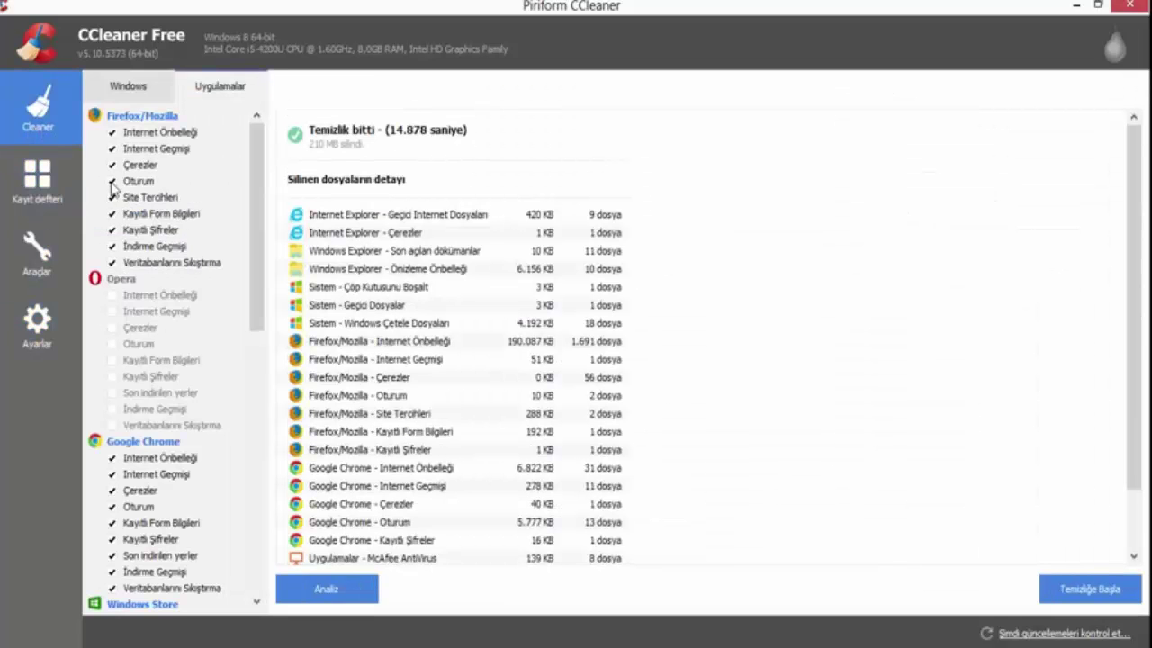
{"action": "left_click", "coordinate": [23, 185]}
{"action": "left_click", "coordinate": [37, 252]}
{"action": "left_click", "coordinate": [37, 324]}
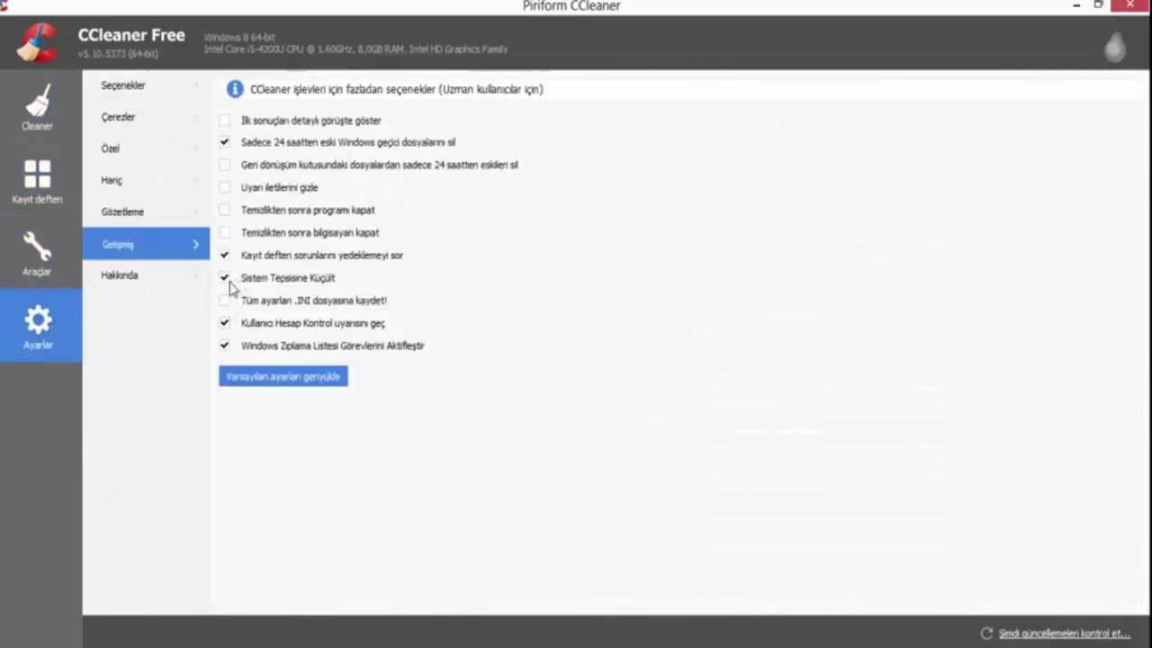
{"action": "left_click", "coordinate": [225, 279]}
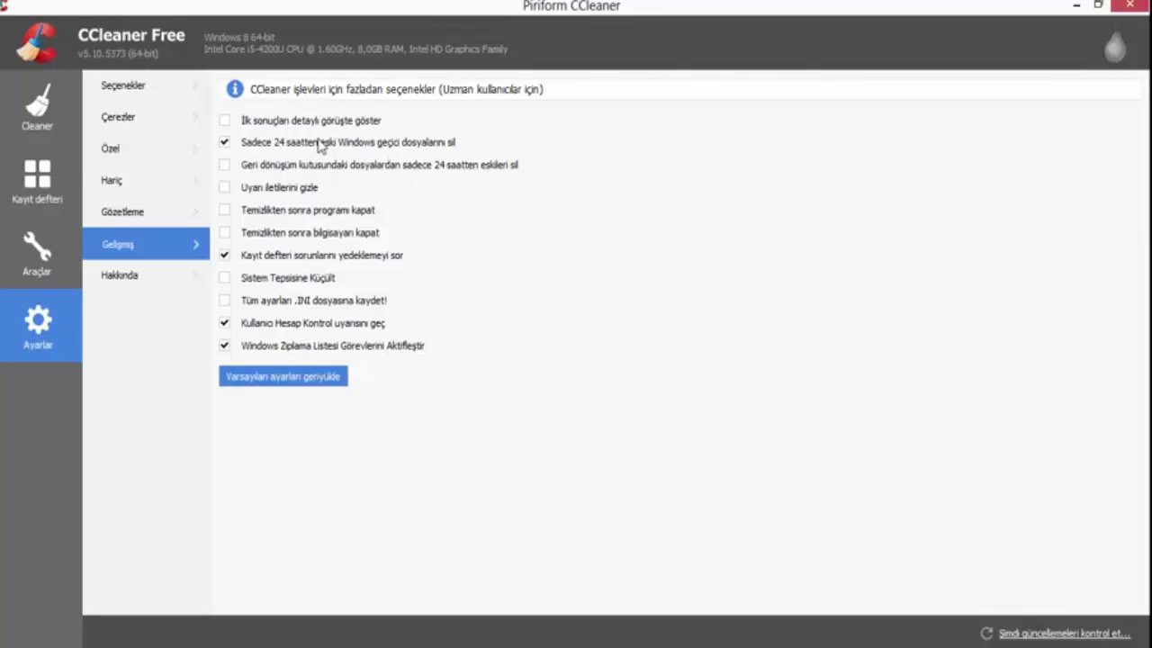
Restore the program's default settings, confirm the reset and maximize the window again
{"action": "left_click", "coordinate": [306, 380]}
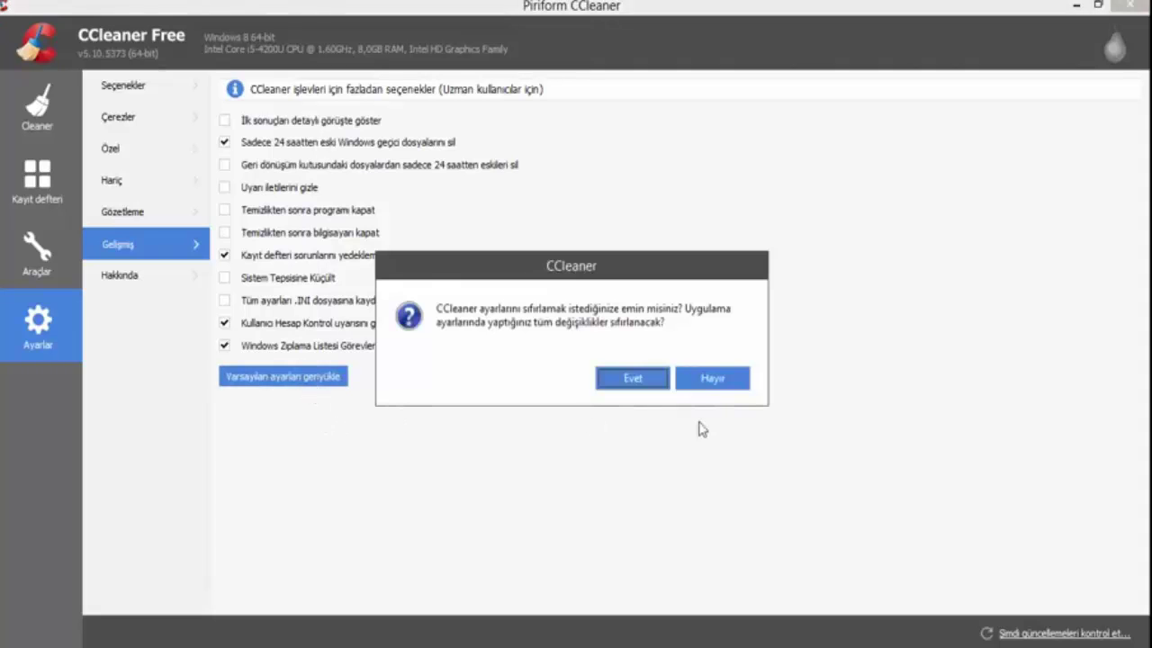
{"action": "left_click", "coordinate": [633, 379]}
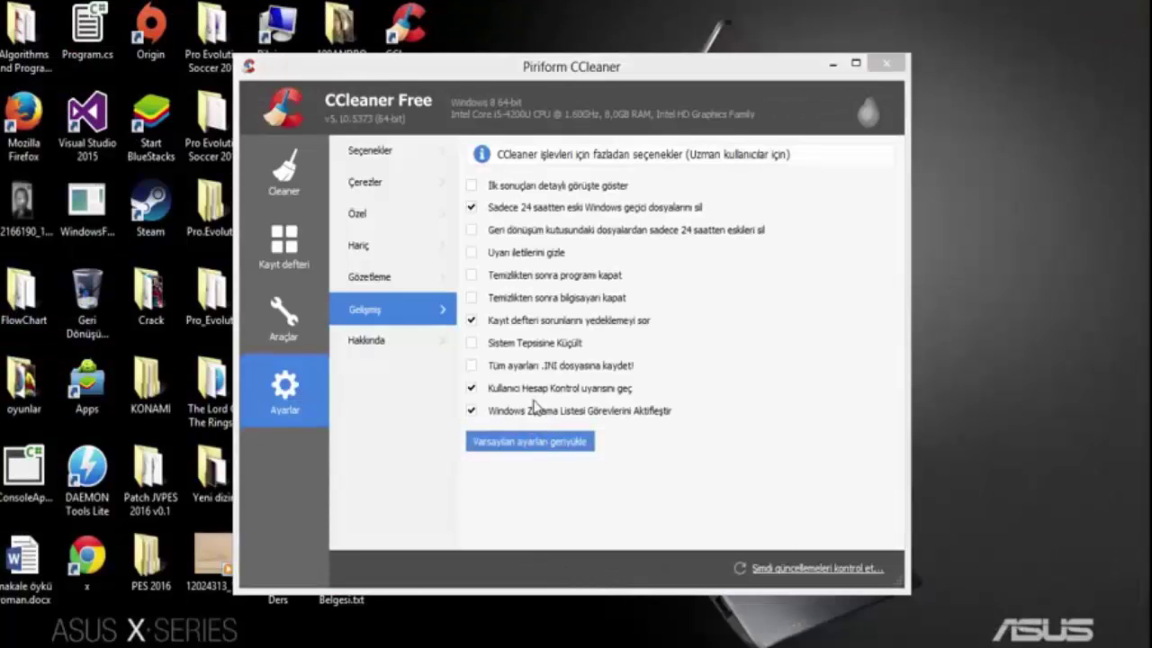
{"action": "double_click", "coordinate": [567, 66]}
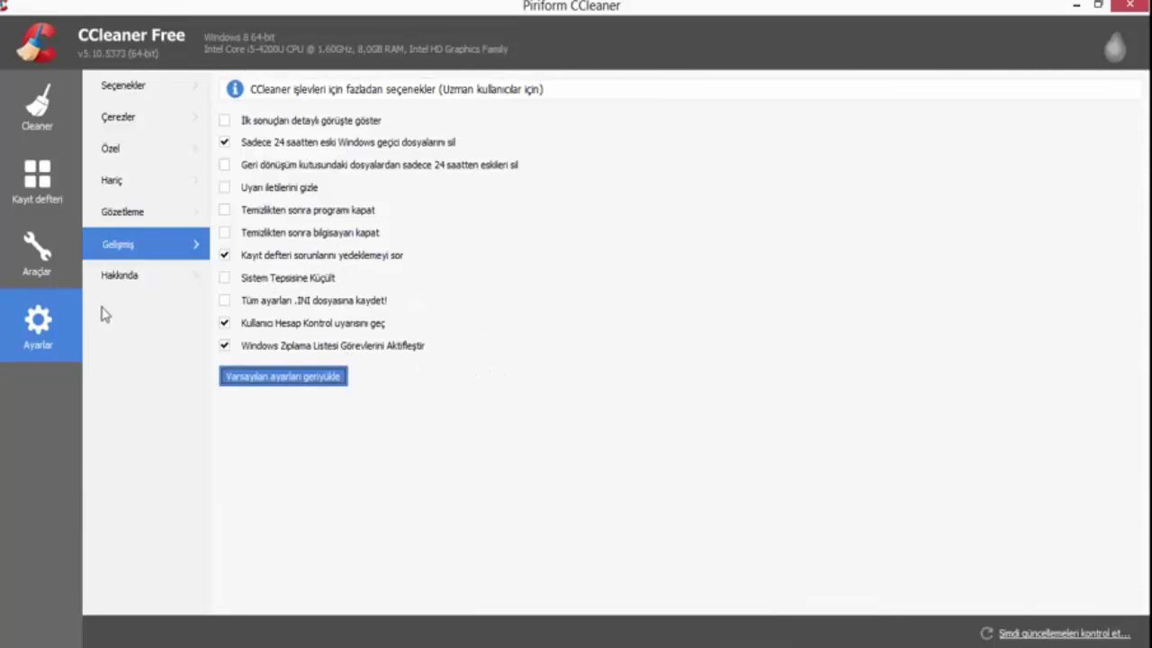
View the Hakkında page, open the Pro upgrade registration and cancel it
{"action": "left_click", "coordinate": [127, 285]}
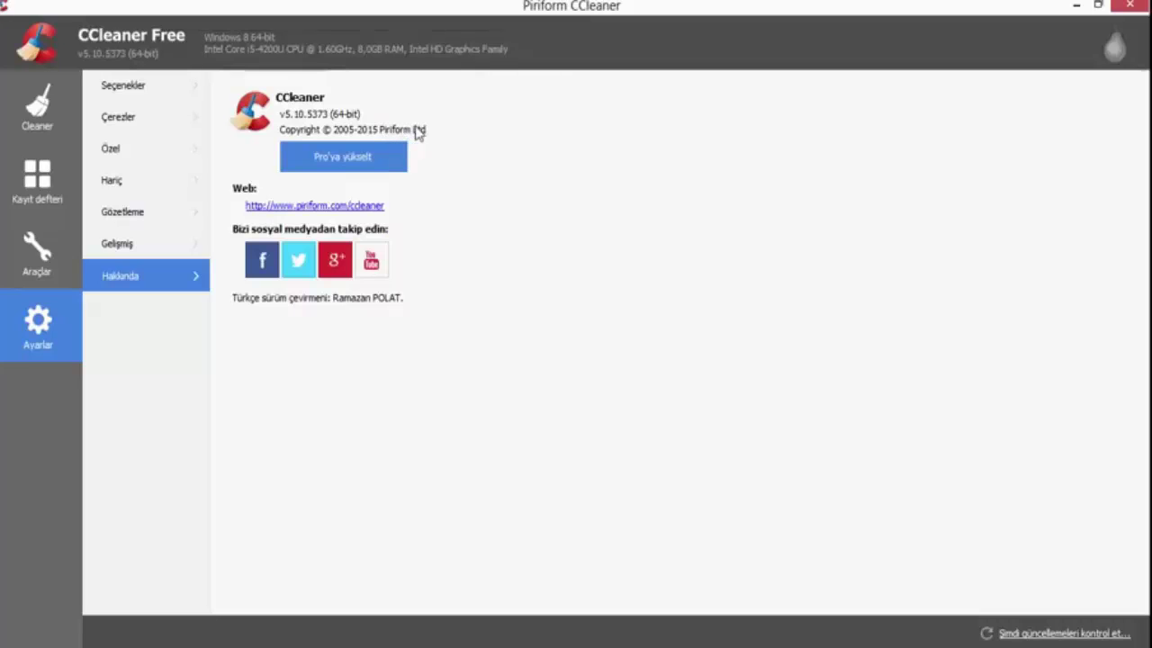
{"action": "left_click", "coordinate": [385, 161]}
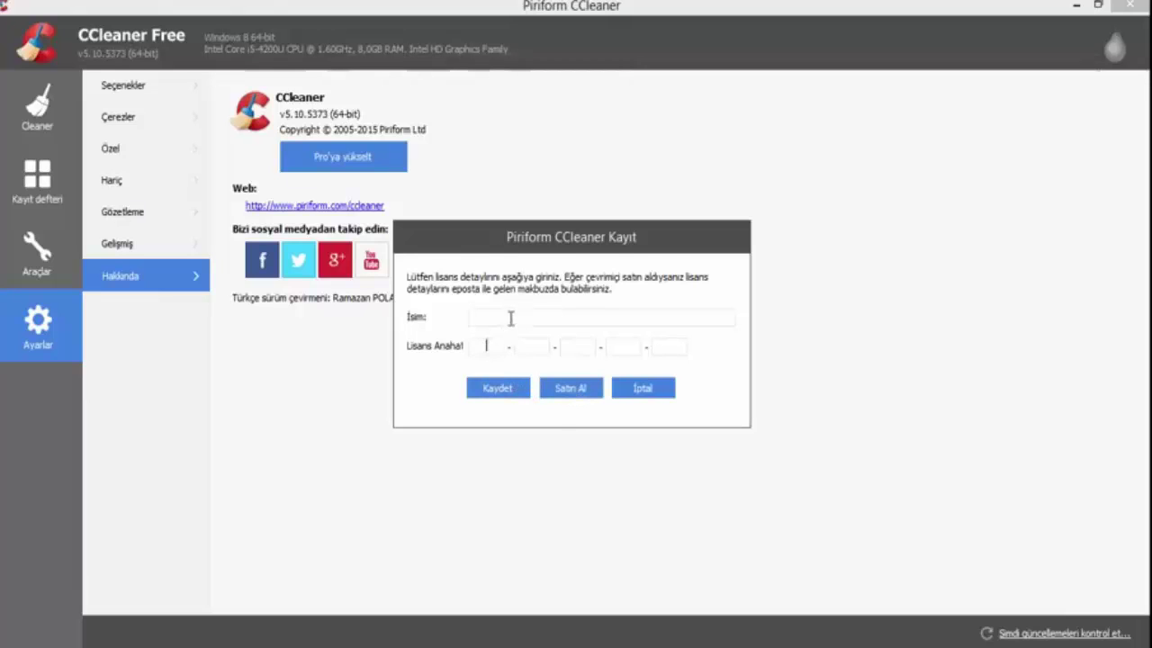
{"action": "left_click", "coordinate": [487, 347]}
{"action": "left_click", "coordinate": [656, 392]}
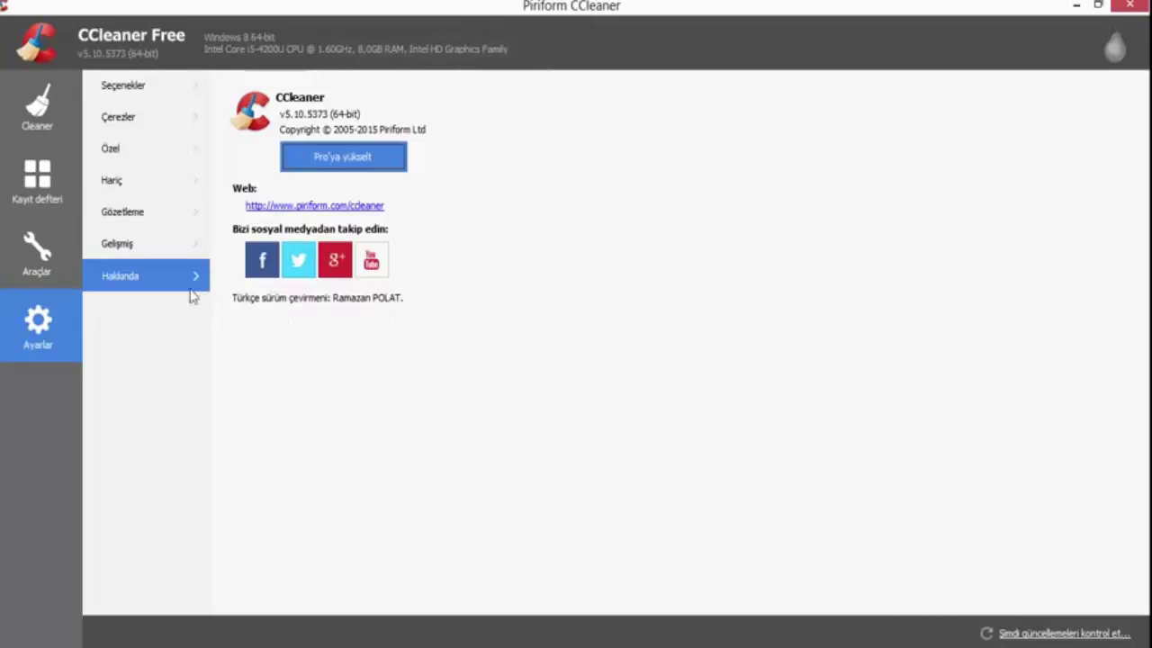
Look through the Araçlar, Kayıt defteri and Cleaner sections, then review the Hariç, Özel and Çerezler settings pages
{"action": "left_click", "coordinate": [39, 270]}
{"action": "left_click", "coordinate": [37, 180]}
{"action": "left_click", "coordinate": [41, 112]}
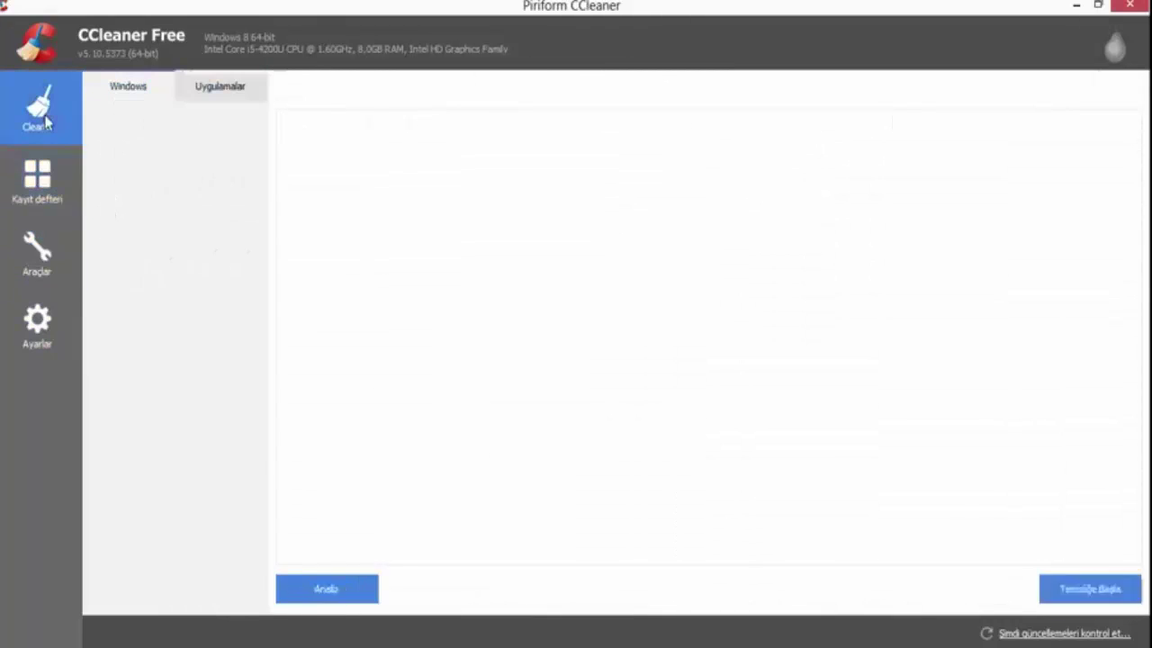
{"action": "left_click", "coordinate": [37, 324]}
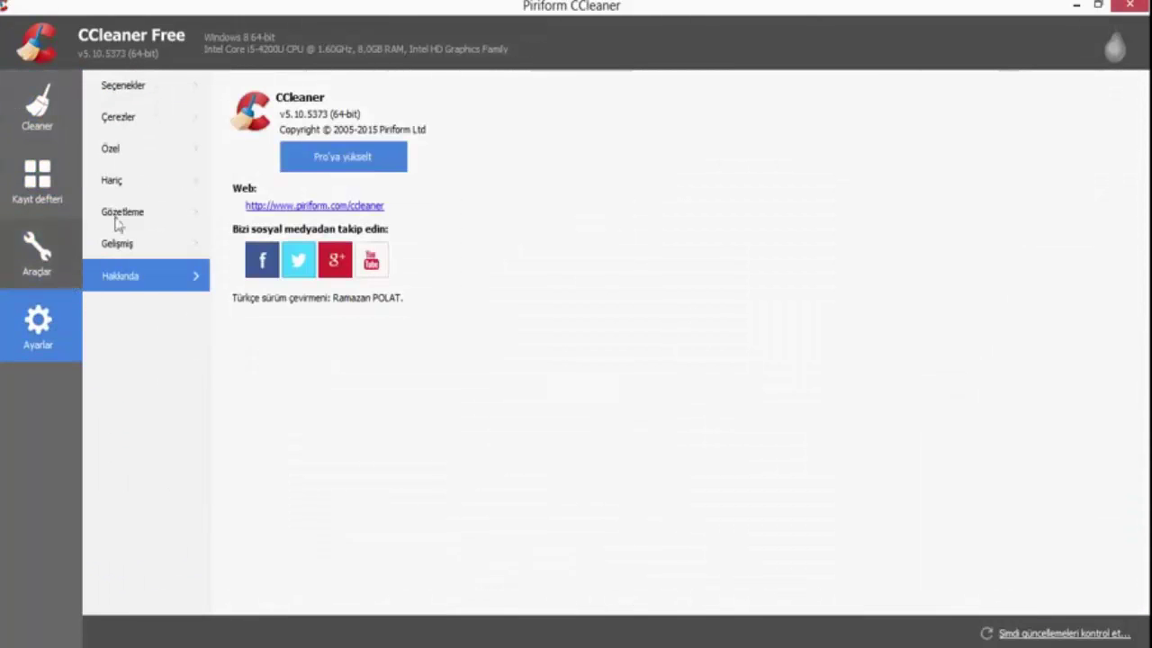
{"action": "left_click", "coordinate": [144, 182]}
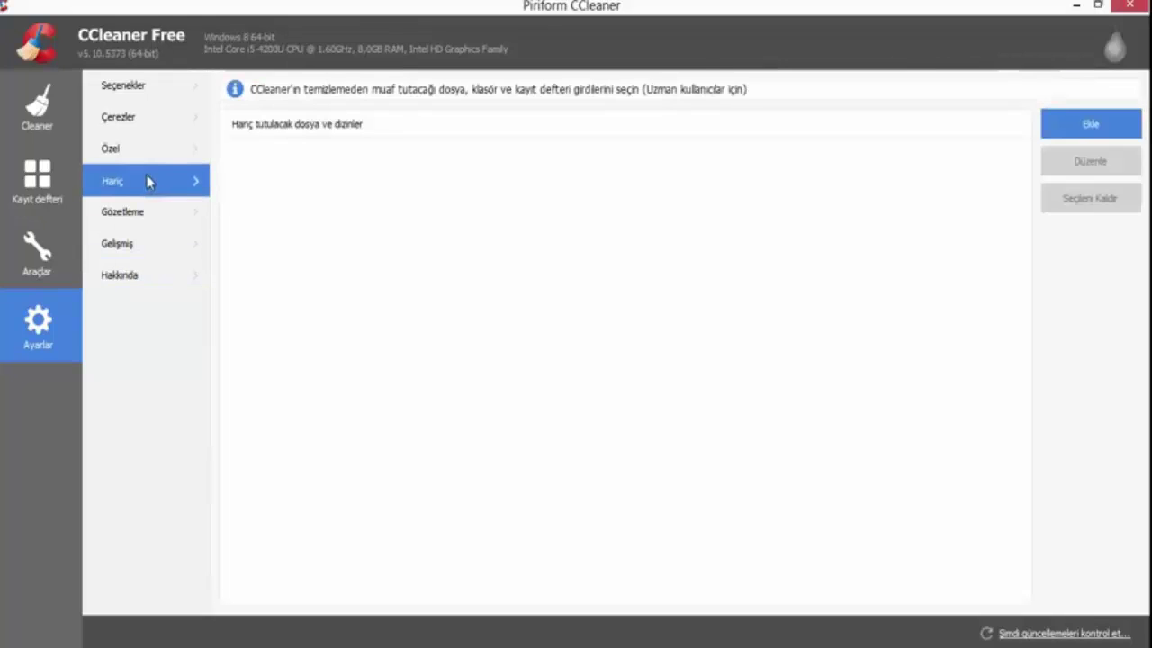
{"action": "left_click", "coordinate": [163, 144]}
{"action": "left_click", "coordinate": [171, 119]}
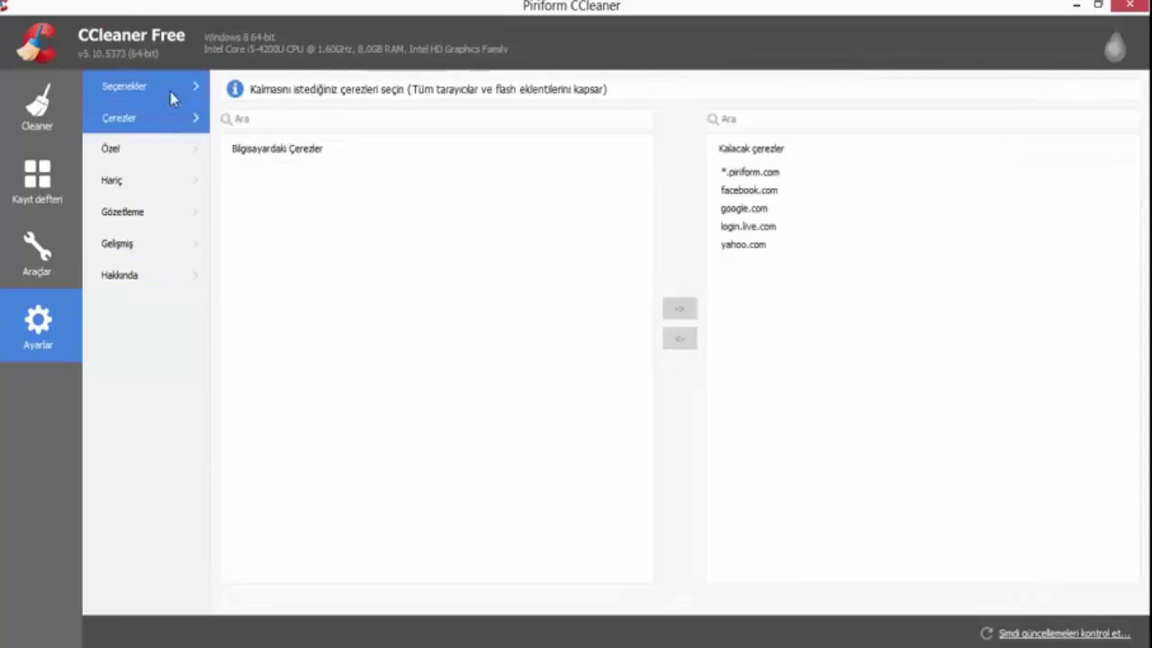
Try Güvenli dosya silme (Daha yavaş) in the Seçenekler settings and examine its overwrite methods without choosing another one
{"action": "left_click", "coordinate": [175, 92]}
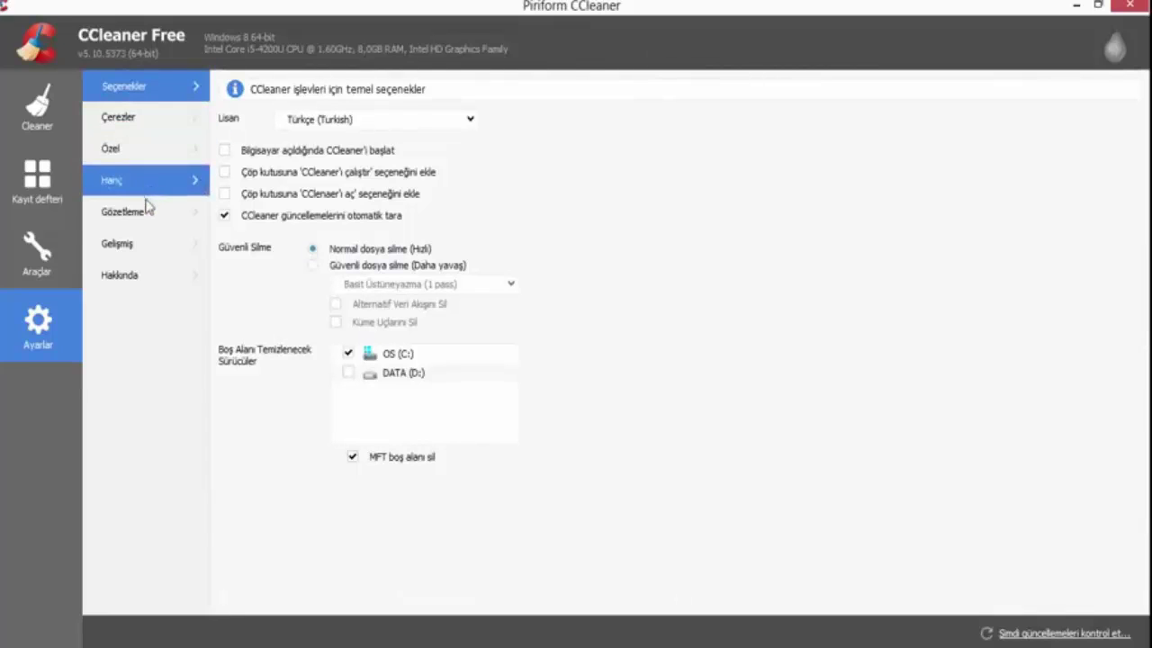
{"action": "left_click", "coordinate": [313, 265]}
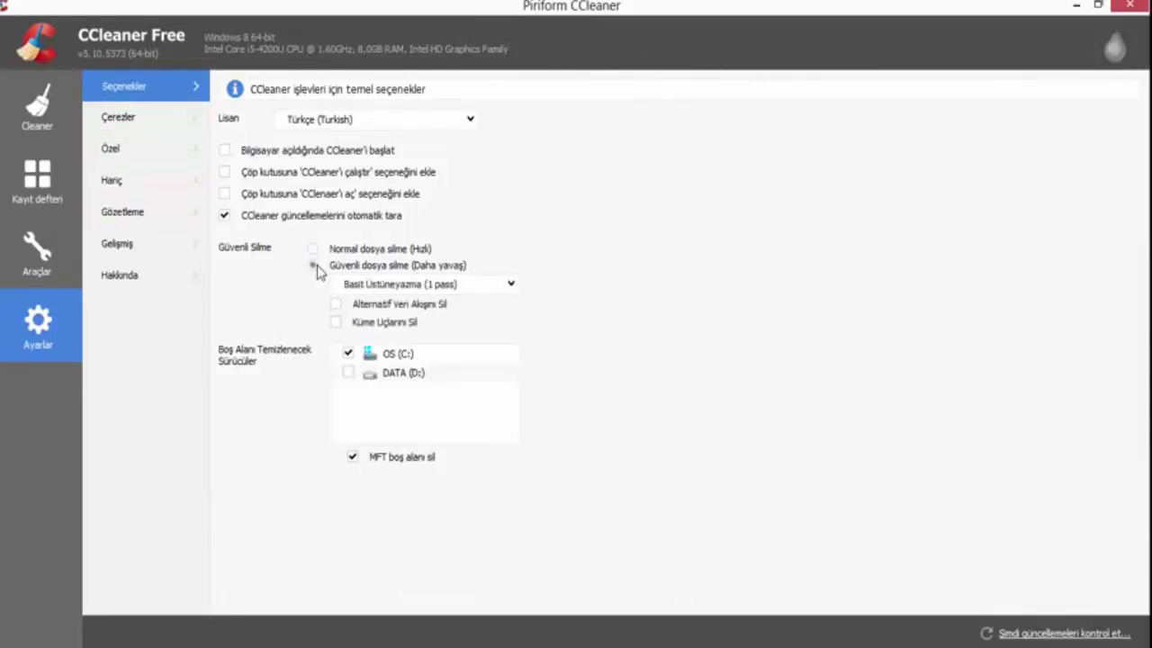
{"action": "left_click", "coordinate": [416, 286]}
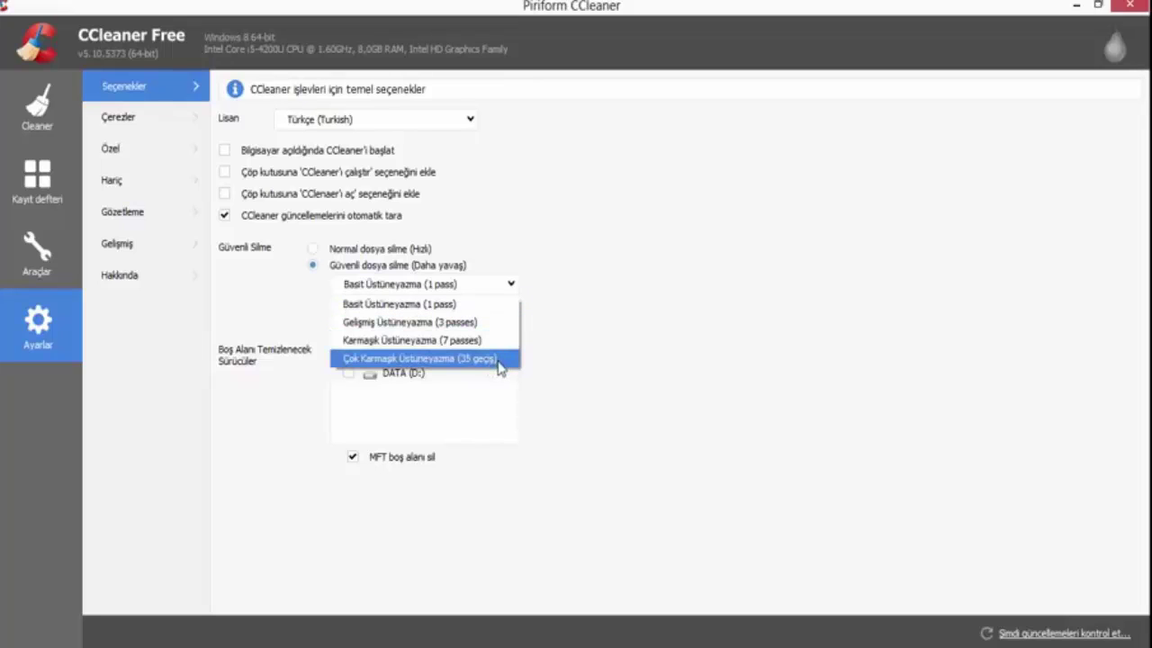
{"action": "left_click", "coordinate": [577, 340]}
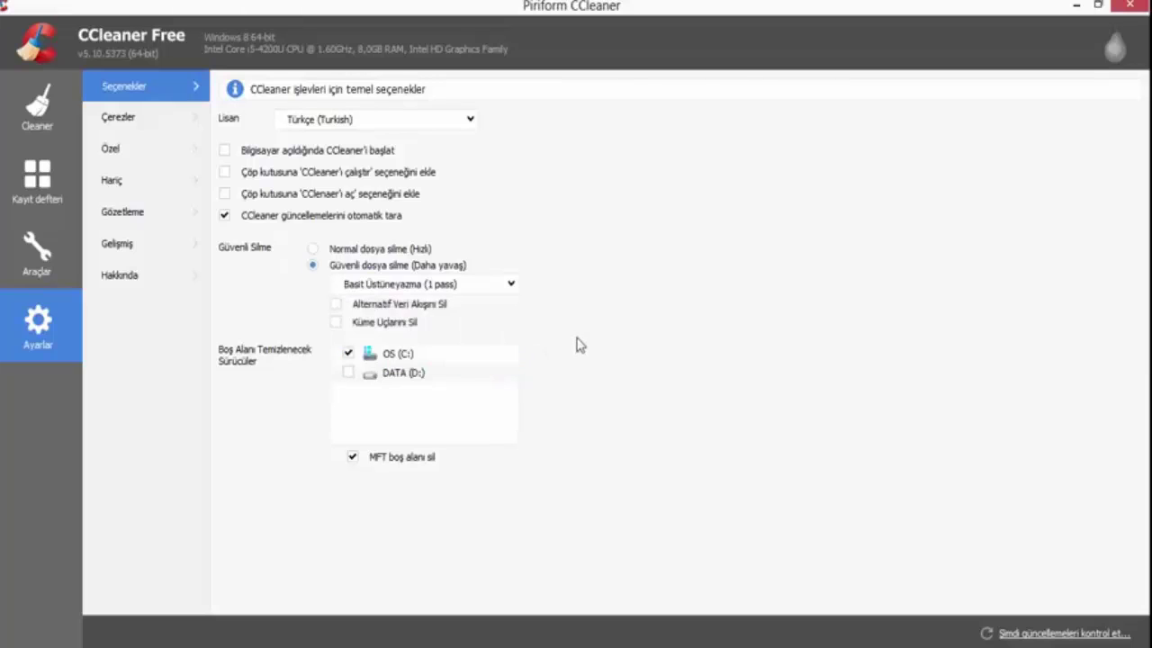
{"action": "left_click", "coordinate": [439, 284]}
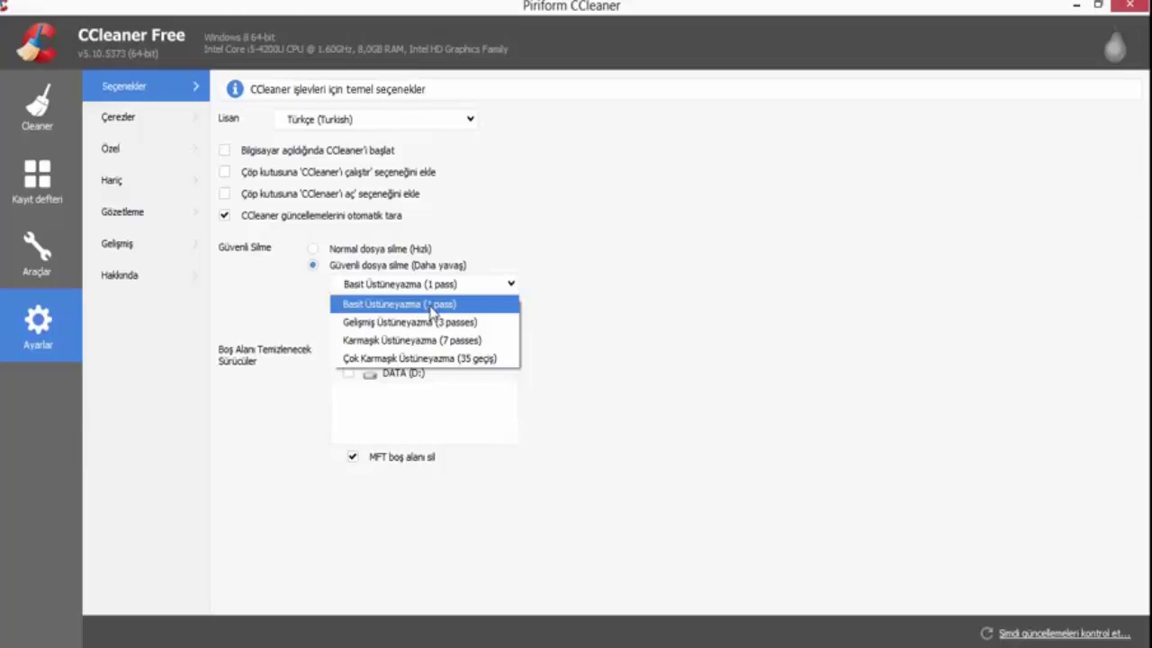
{"action": "left_click", "coordinate": [546, 225]}
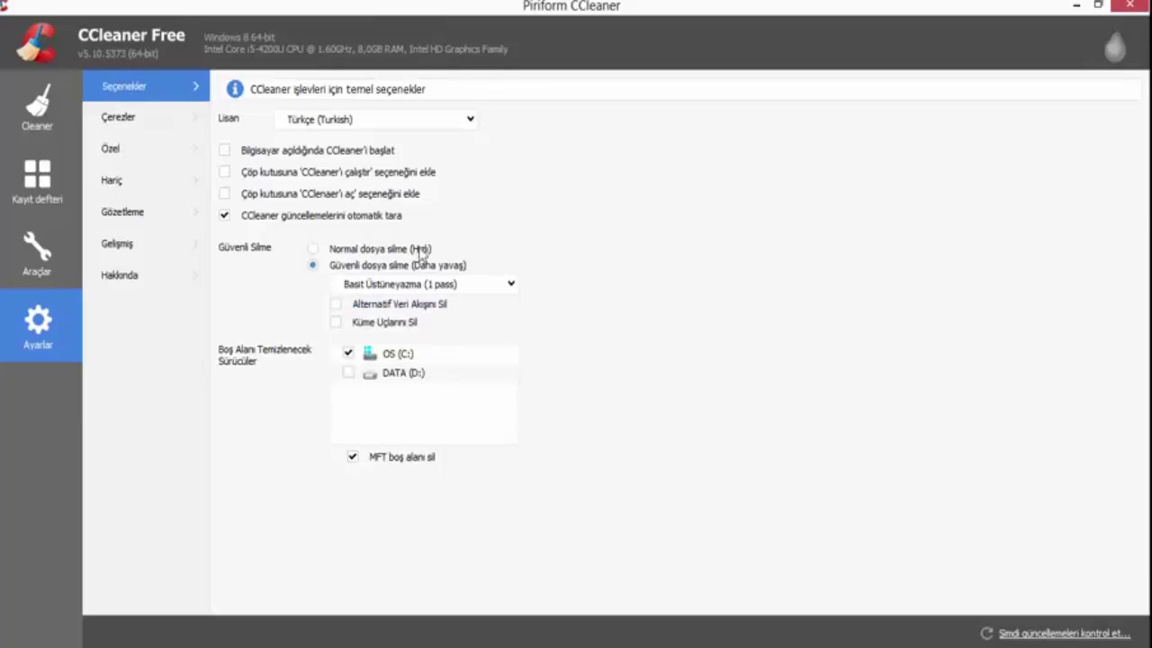
Review the Gelişmiş, Hakkında, Seçenekler, Çerezler and Özel settings pages, ending on the Gözetleme page
{"action": "left_click", "coordinate": [136, 252]}
{"action": "left_click", "coordinate": [171, 279]}
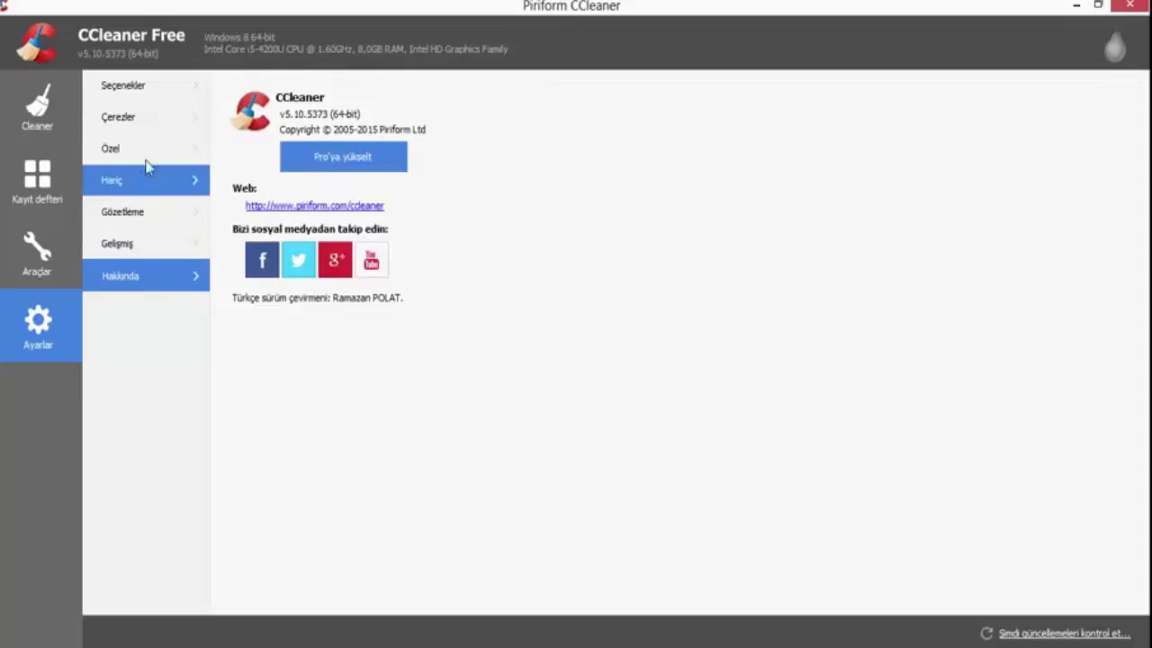
{"action": "left_click", "coordinate": [184, 90]}
{"action": "left_click", "coordinate": [188, 120]}
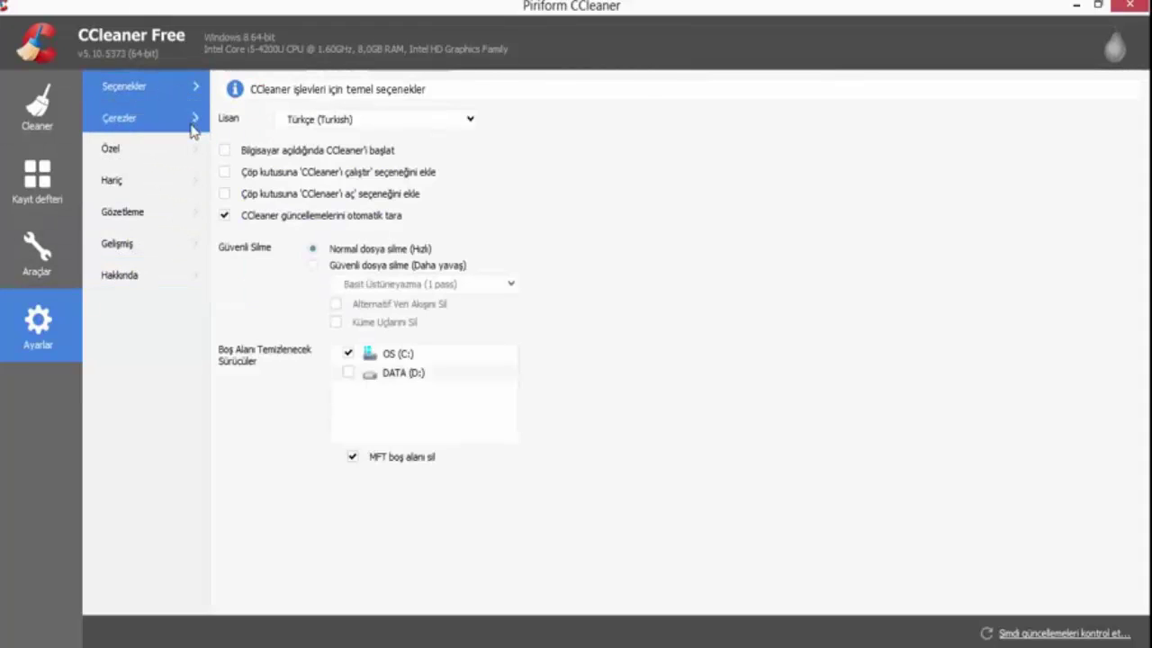
{"action": "left_click", "coordinate": [191, 155]}
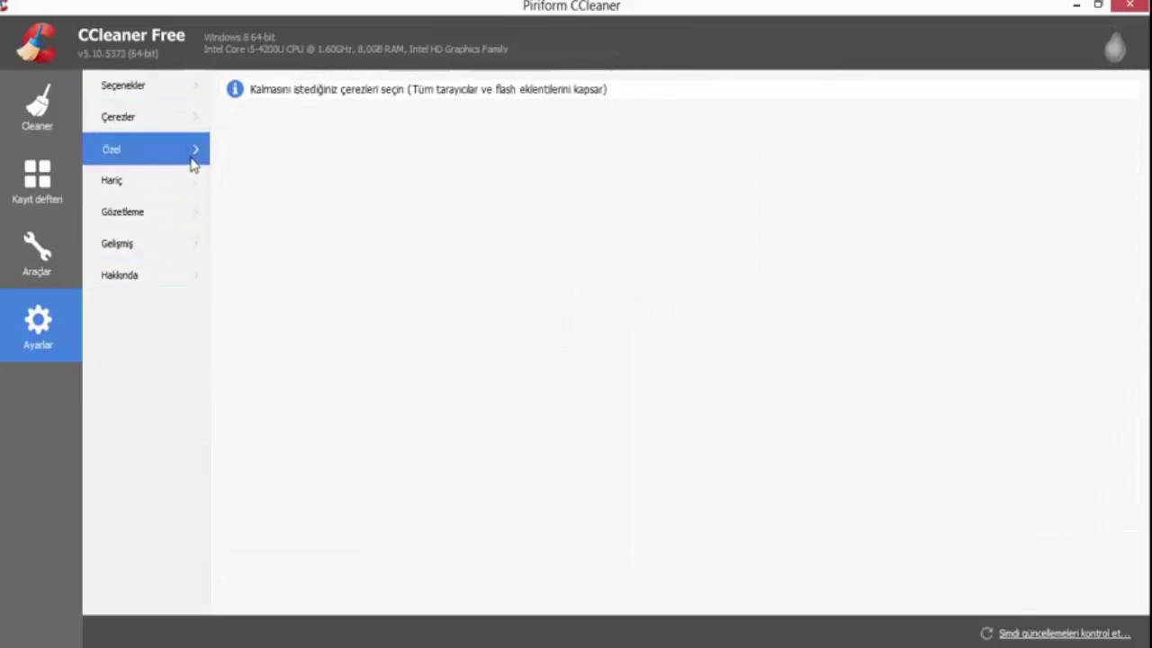
{"action": "left_click", "coordinate": [180, 215]}
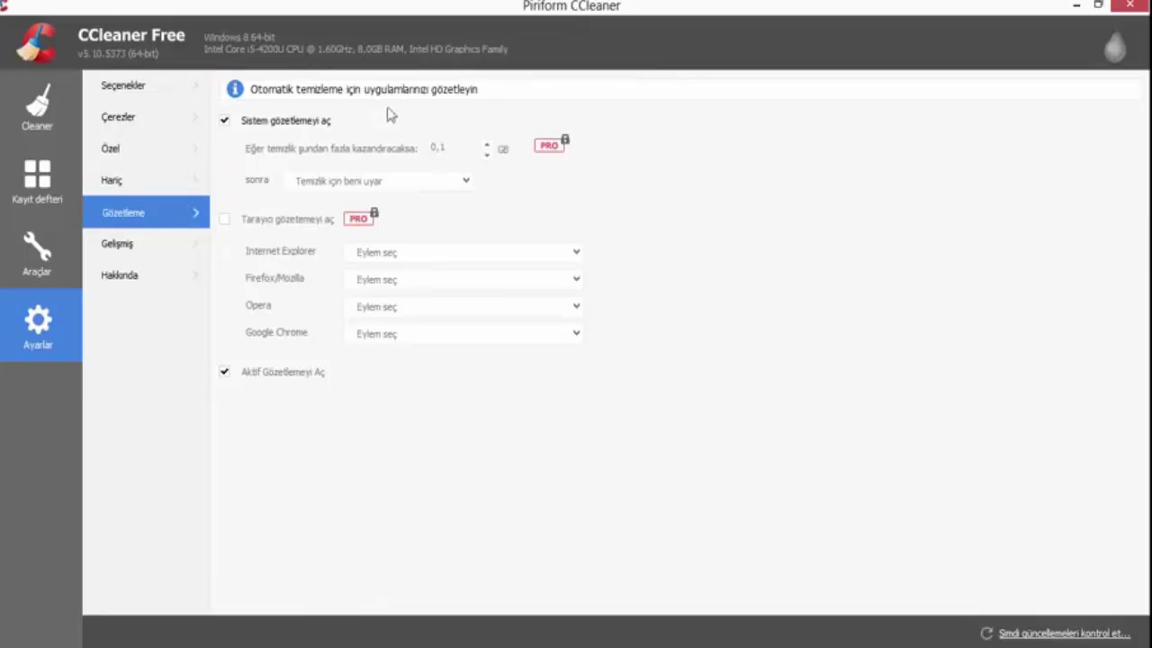